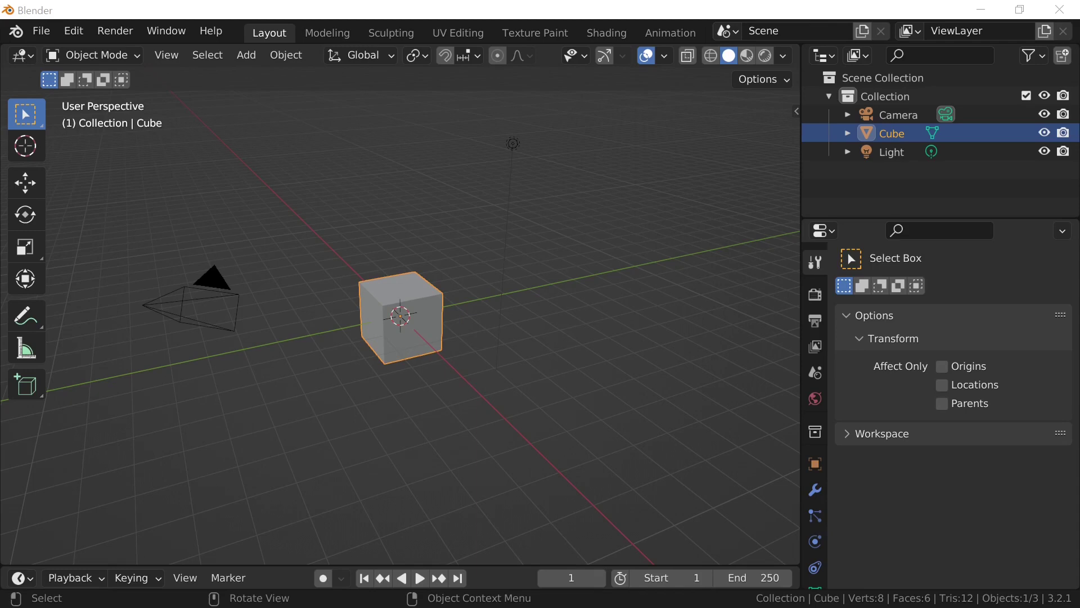
- Toggle the viewport gizmos on and off, trying a free move of the cube in between
{"action": "left_click", "coordinate": [604, 55]}
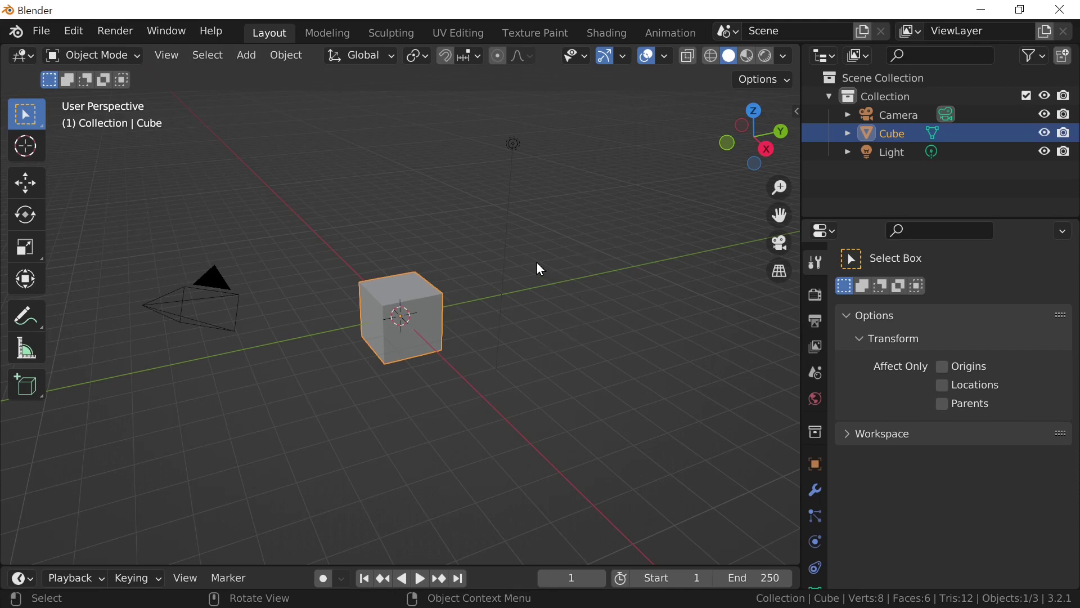
{"action": "key", "text": "g"}
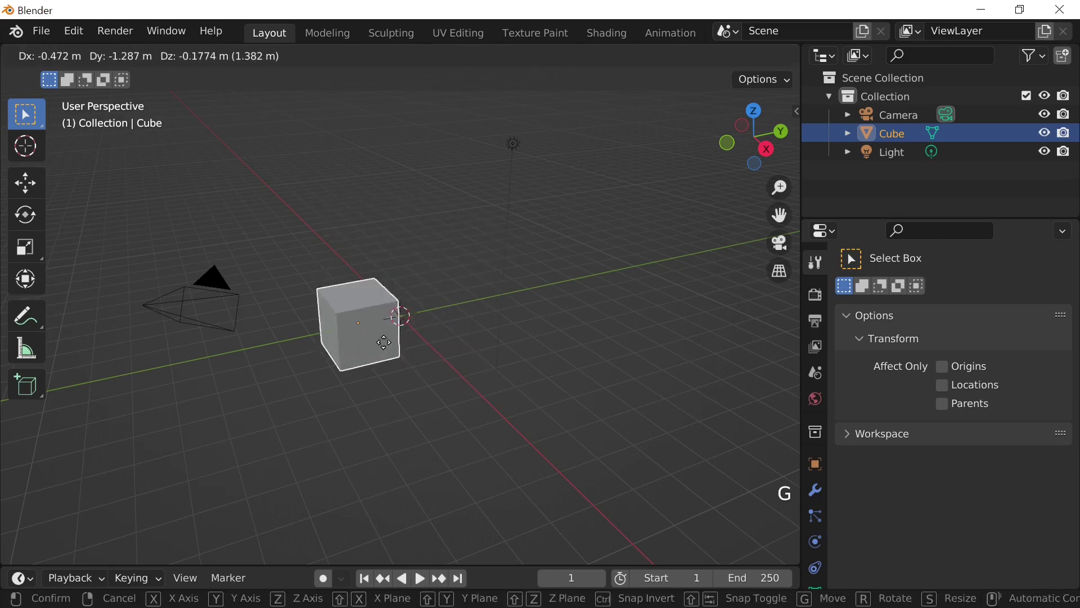
{"action": "right_click", "coordinate": [488, 324]}
{"action": "left_click", "coordinate": [606, 57]}
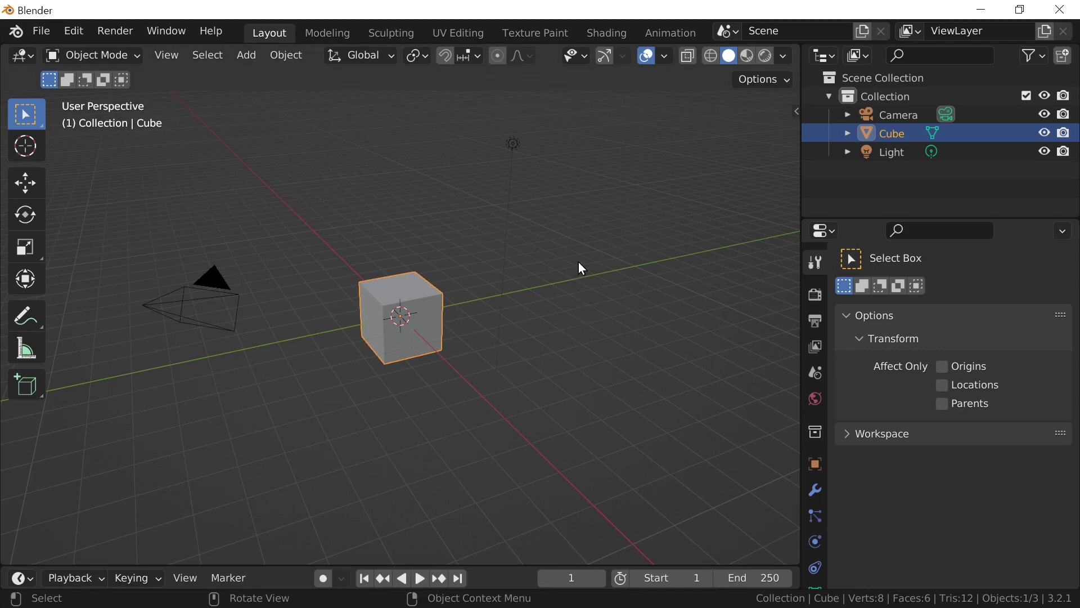
- Place the 3D cursor at several spots in the viewport, ending between the camera and the green axis line
{"action": "key", "text": "shift"}
{"action": "right_click", "coordinate": [595, 231], "text": "shift"}
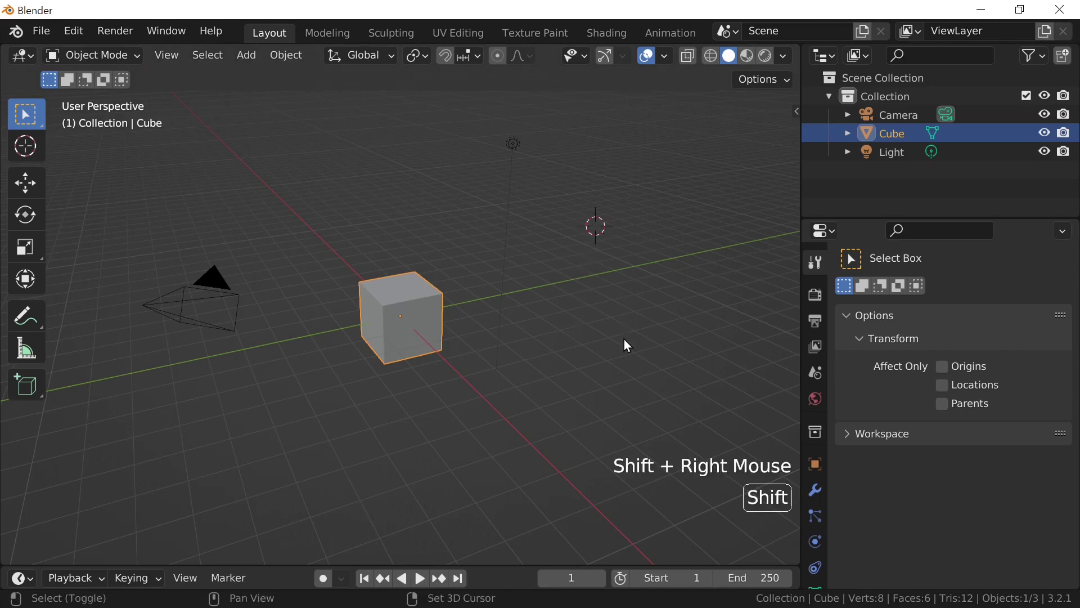
{"action": "right_click", "coordinate": [621, 369], "text": "shift"}
{"action": "right_click", "coordinate": [309, 186], "text": "shift"}
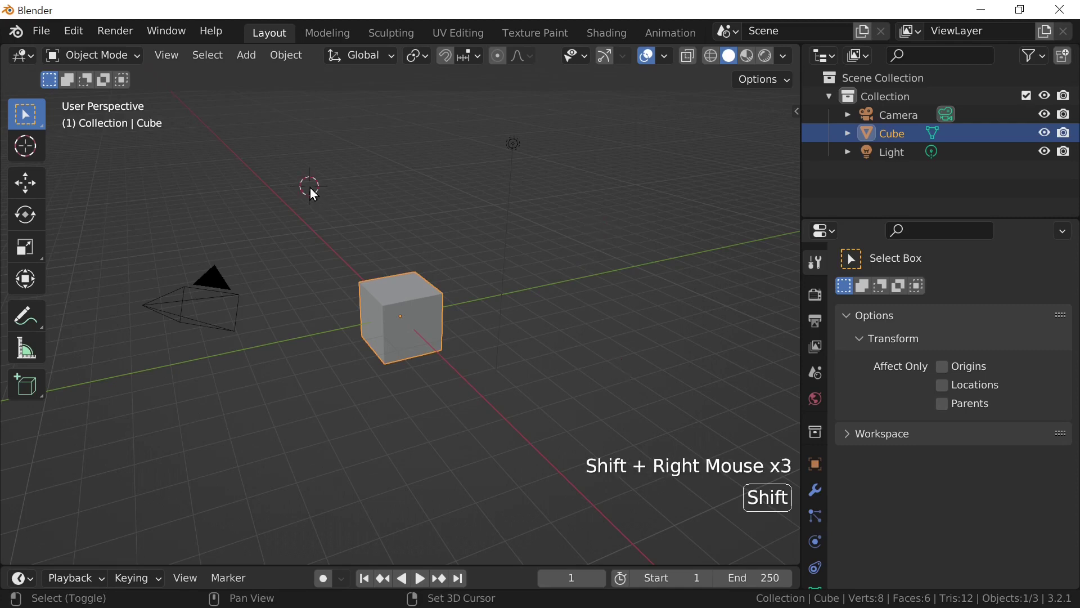
{"action": "right_click", "coordinate": [248, 344], "text": "shift"}
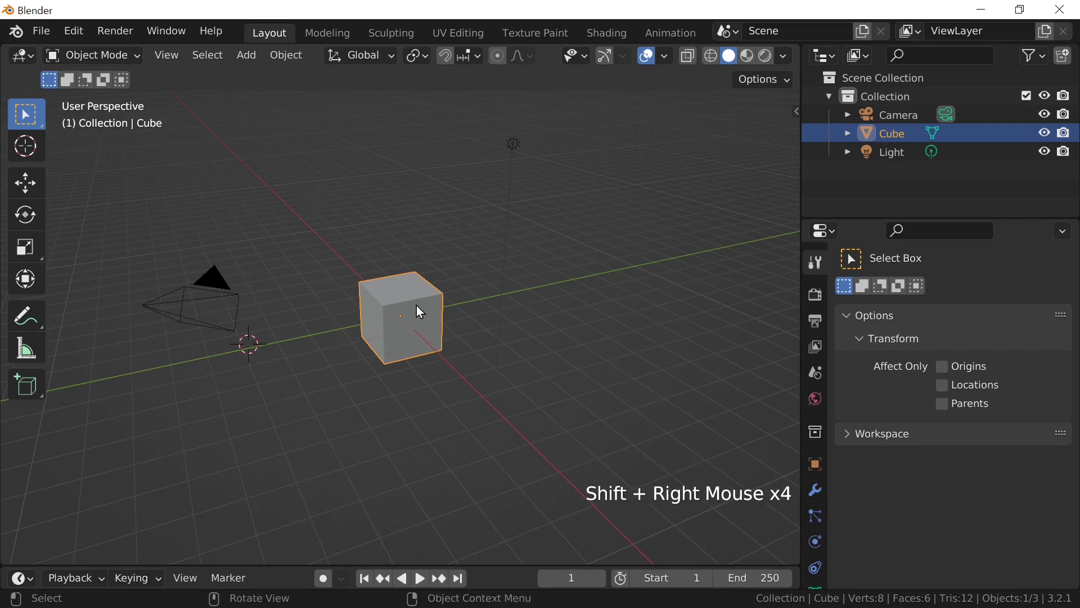
- Select the camera and snap the 3D cursor to it with Cursor to Selected
{"action": "key", "text": "shift+s"}
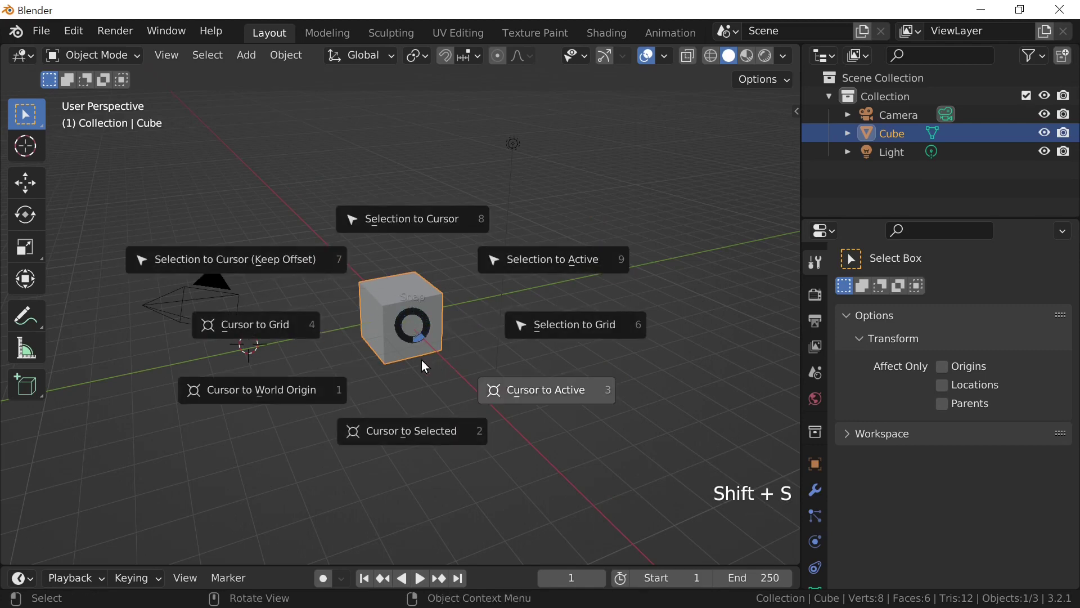
{"action": "left_click", "coordinate": [200, 319]}
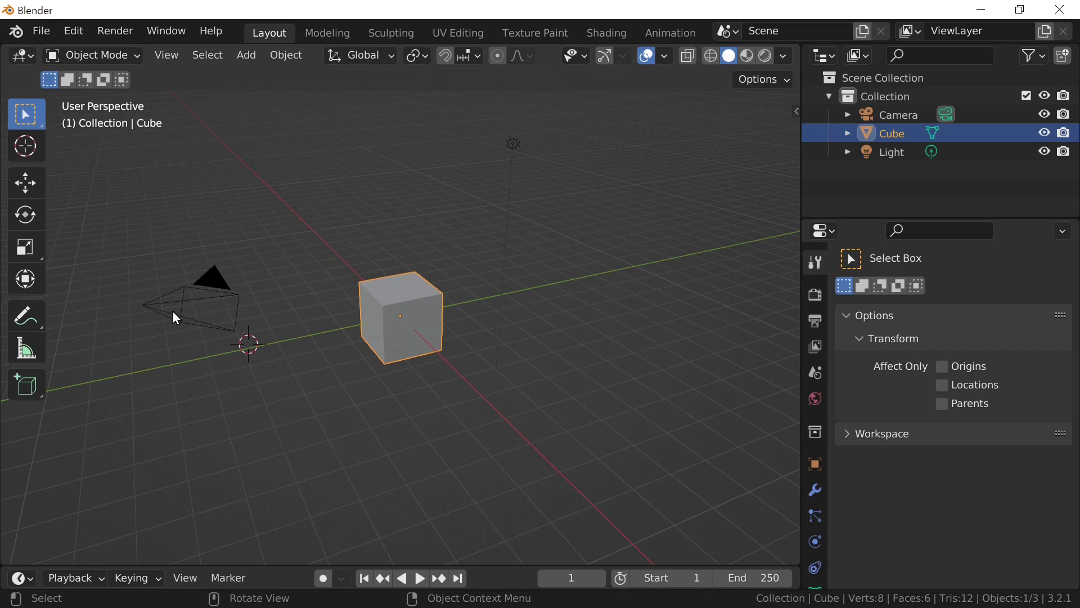
{"action": "left_click", "coordinate": [199, 279]}
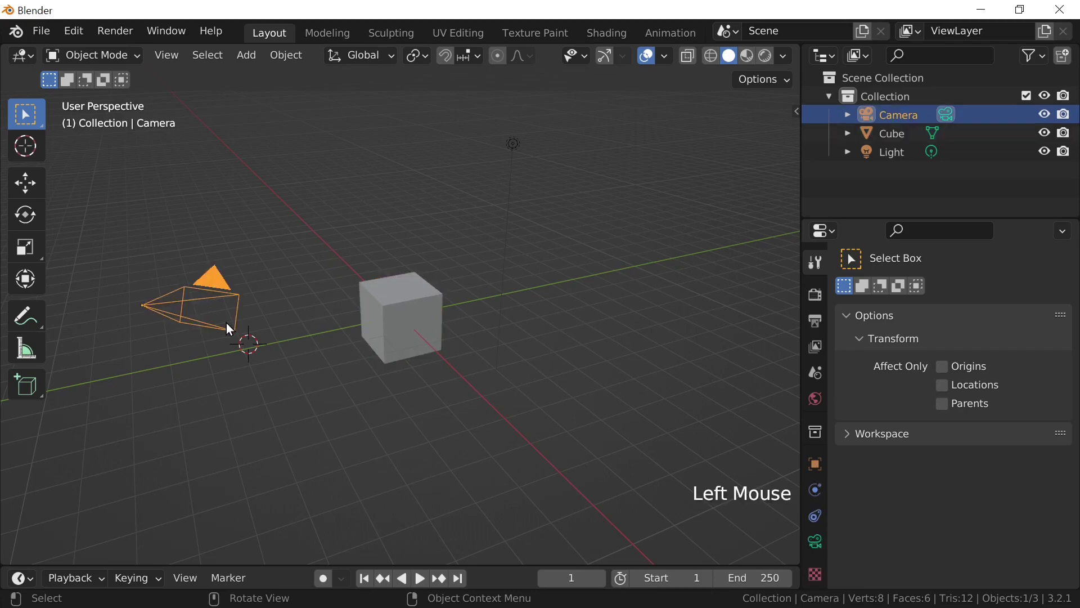
{"action": "key", "text": "shift"}
{"action": "key", "text": "shift+s"}
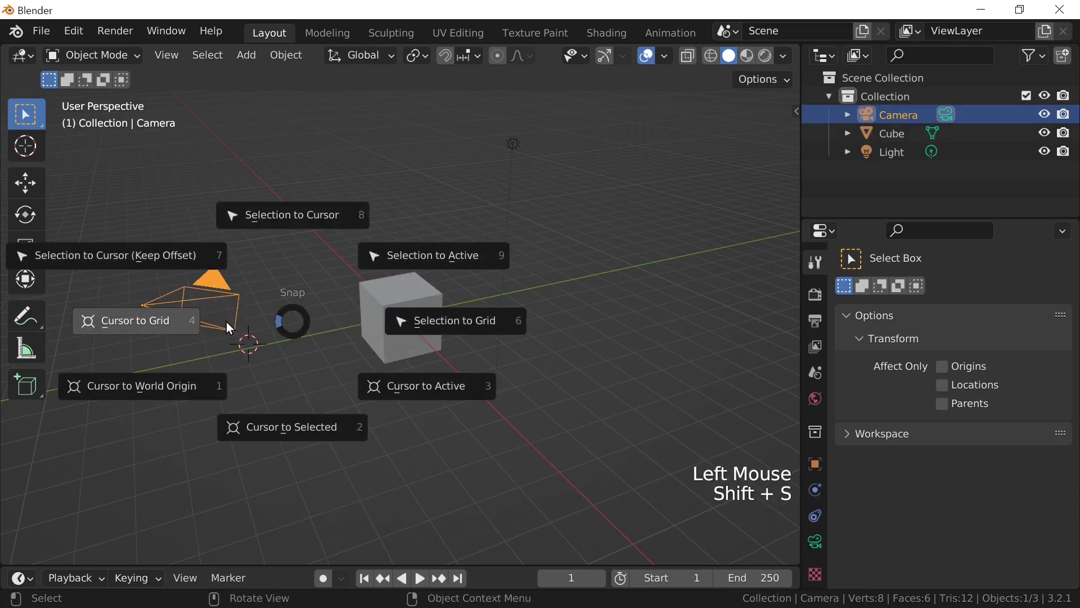
{"action": "left_click", "coordinate": [311, 444]}
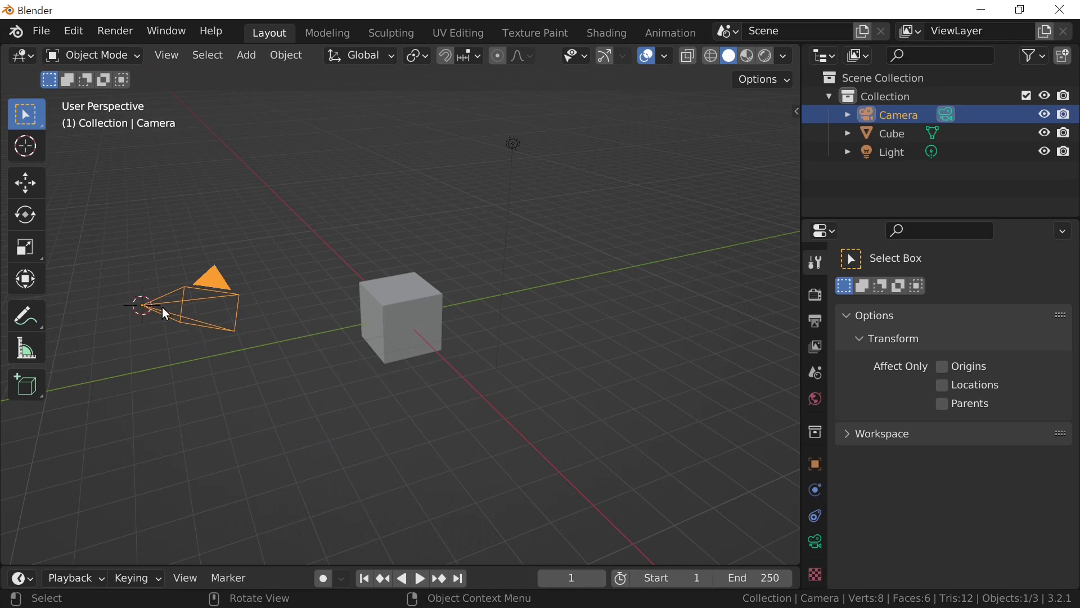
- Place the 3D cursor in empty space beyond the cube and snap the cube to it with Selection to Cursor
{"action": "right_click", "coordinate": [569, 237], "text": "shift"}
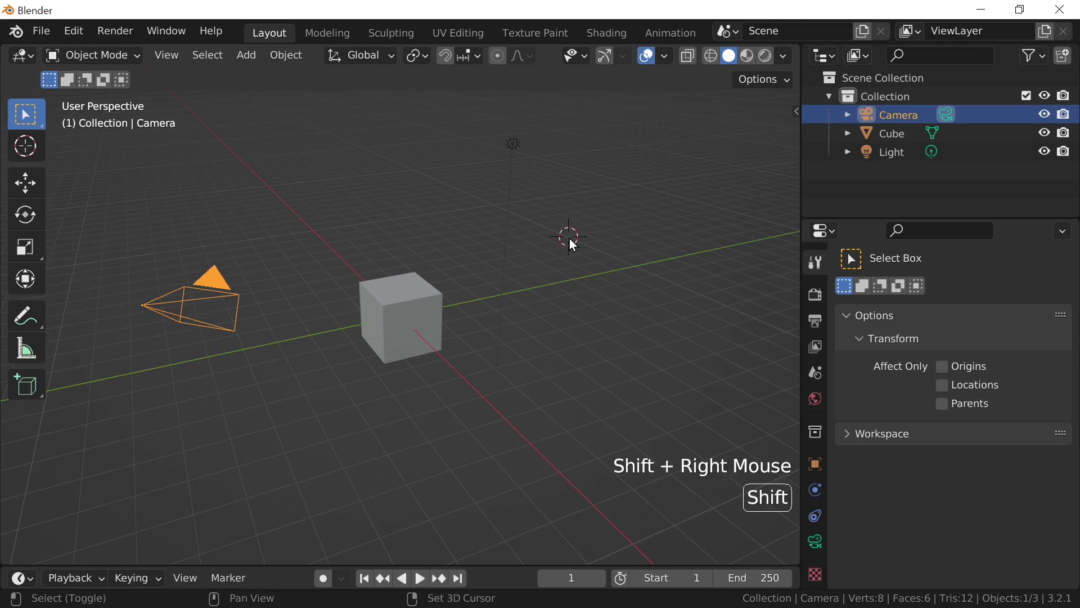
{"action": "left_click", "coordinate": [427, 363]}
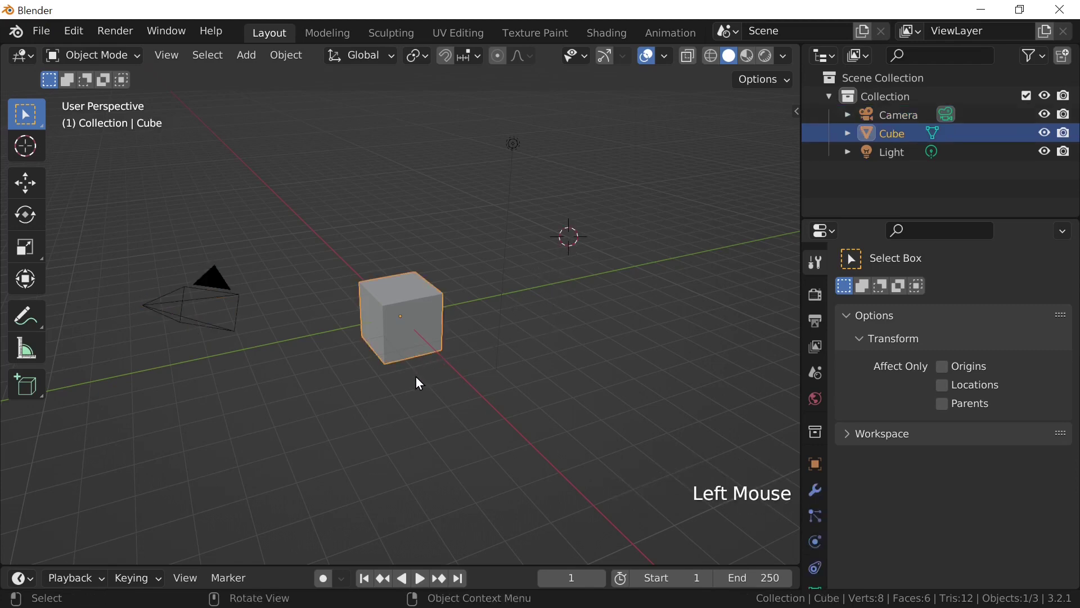
{"action": "key", "text": "shift+s"}
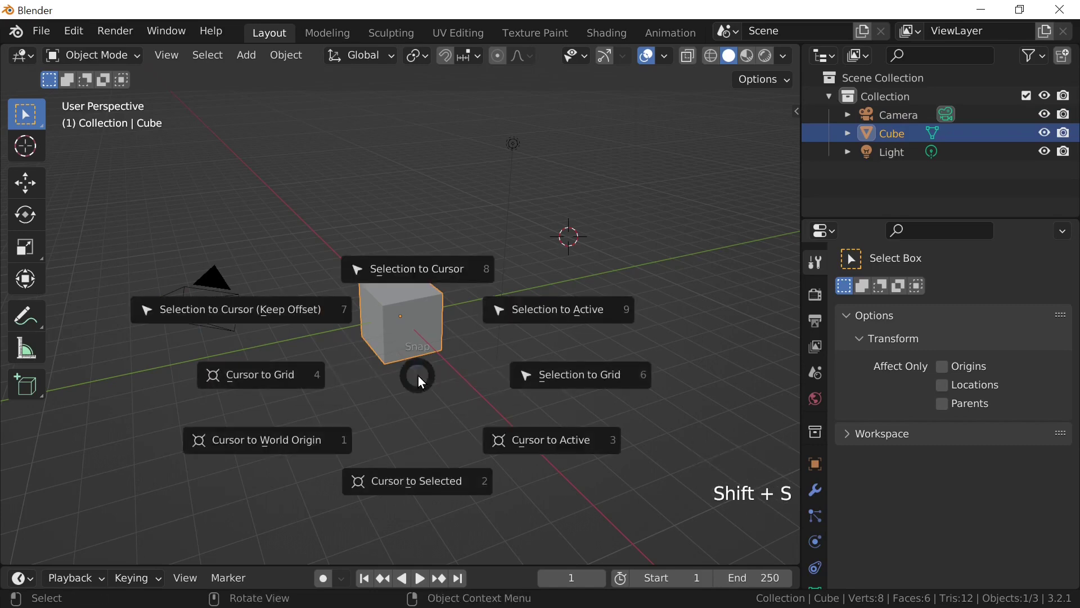
{"action": "left_click", "coordinate": [424, 286]}
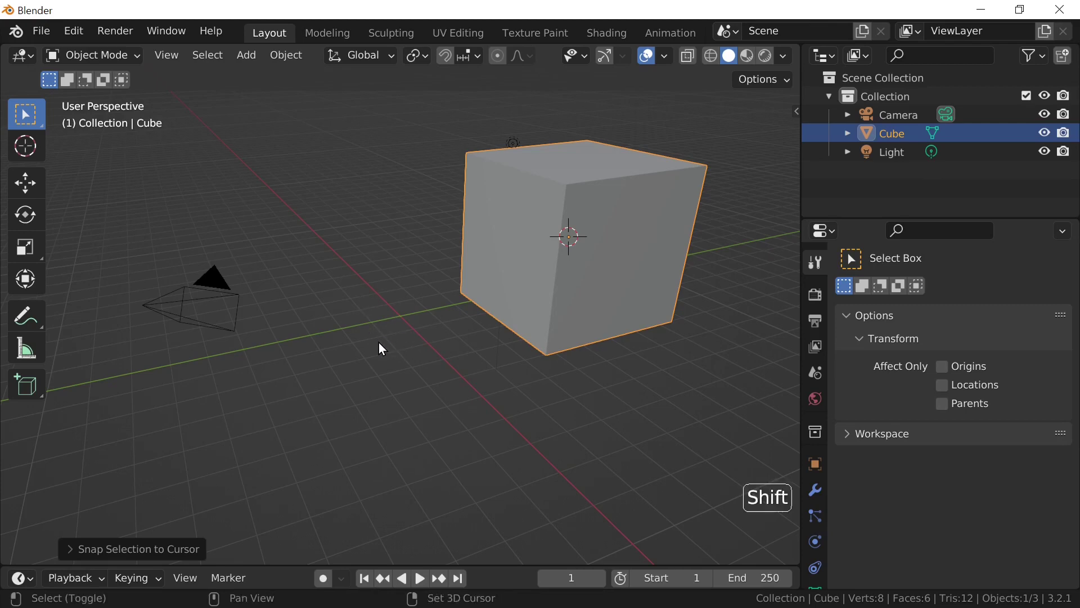
- Reset the 3D cursor to the world origin and snap the cube back to it with Selection to Cursor
{"action": "key", "text": "shift+c"}
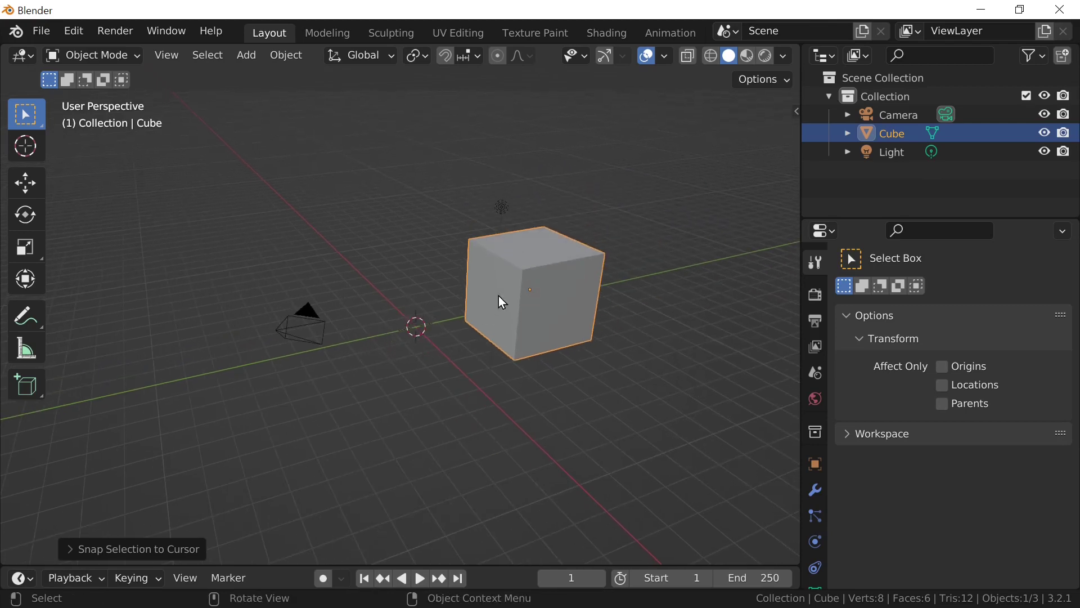
{"action": "key", "text": "shift+s"}
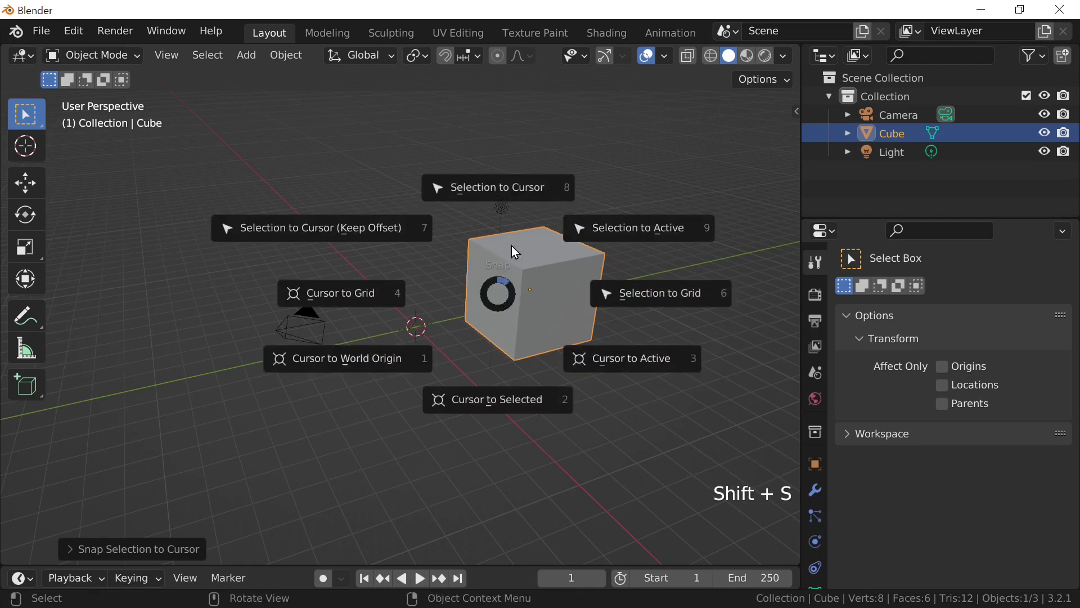
{"action": "left_click", "coordinate": [508, 197]}
{"action": "scroll", "coordinate": [430, 361], "scroll_direction": "up", "scroll_amount": 4}
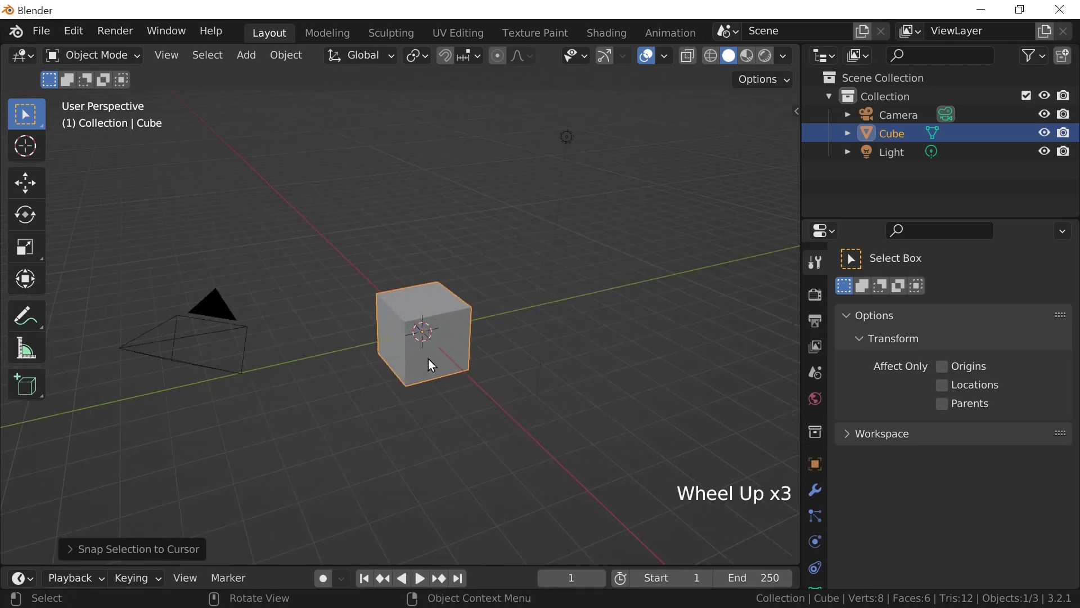
- Delete the default cube from the scene
{"action": "left_click", "coordinate": [441, 309]}
{"action": "key", "text": "x"}
{"action": "left_click", "coordinate": [441, 309]}
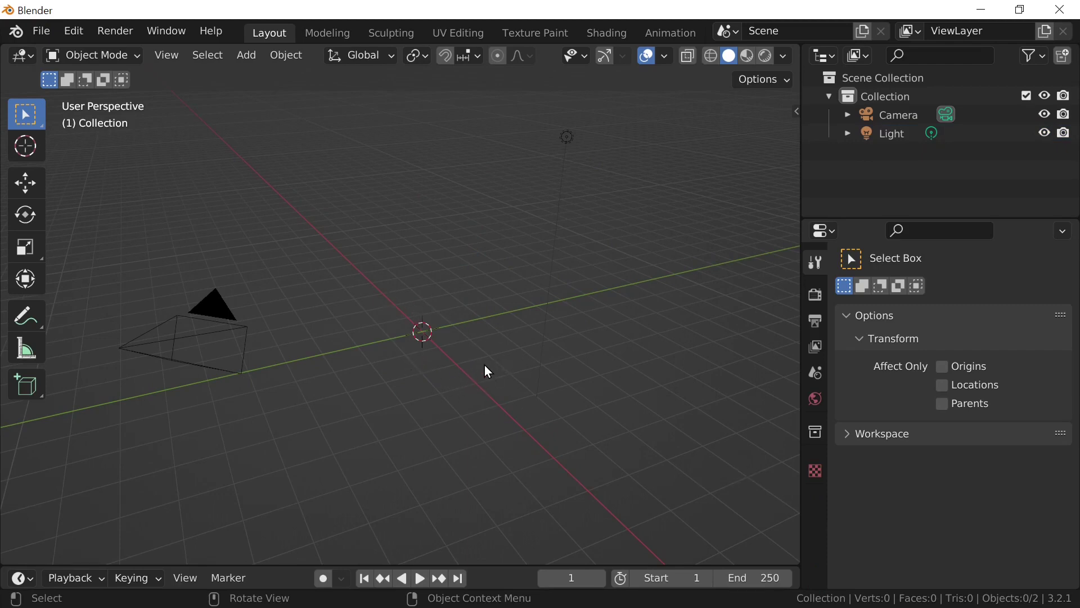
- Add a second camera at the 3D cursor, try moving it, and delete it
{"action": "key", "text": "shift+a"}
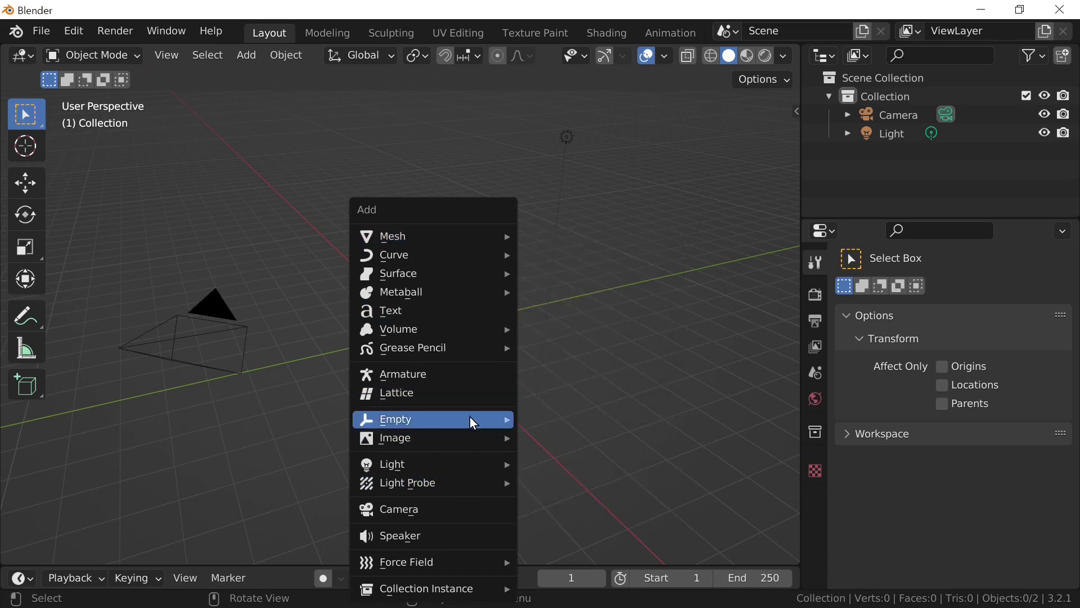
{"action": "left_click", "coordinate": [475, 512]}
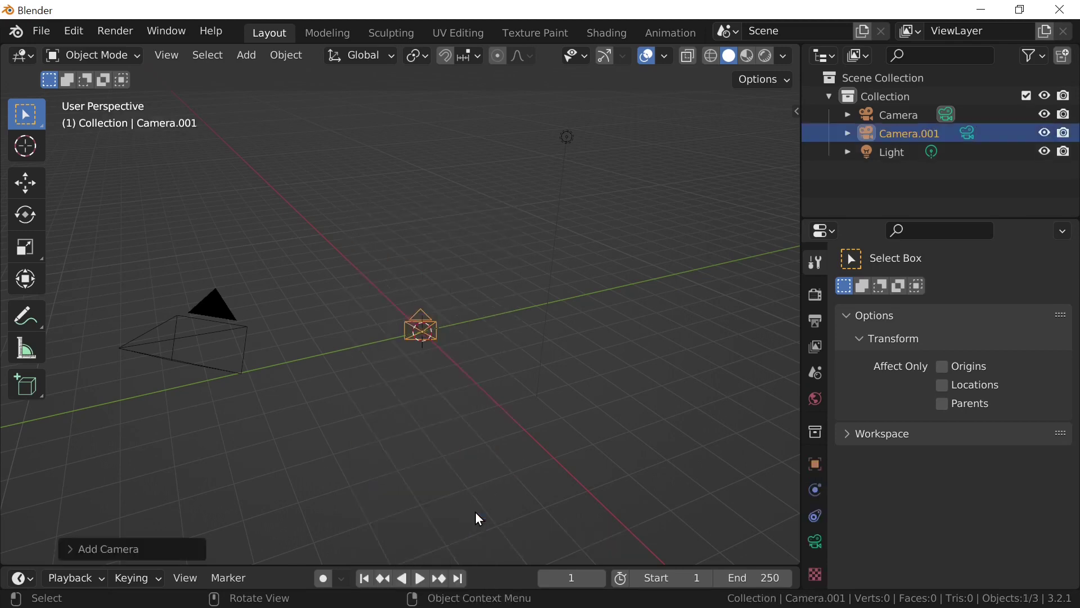
{"action": "scroll", "coordinate": [450, 364], "scroll_direction": "up", "scroll_amount": 1}
{"action": "key", "text": "g"}
{"action": "right_click", "coordinate": [484, 350]}
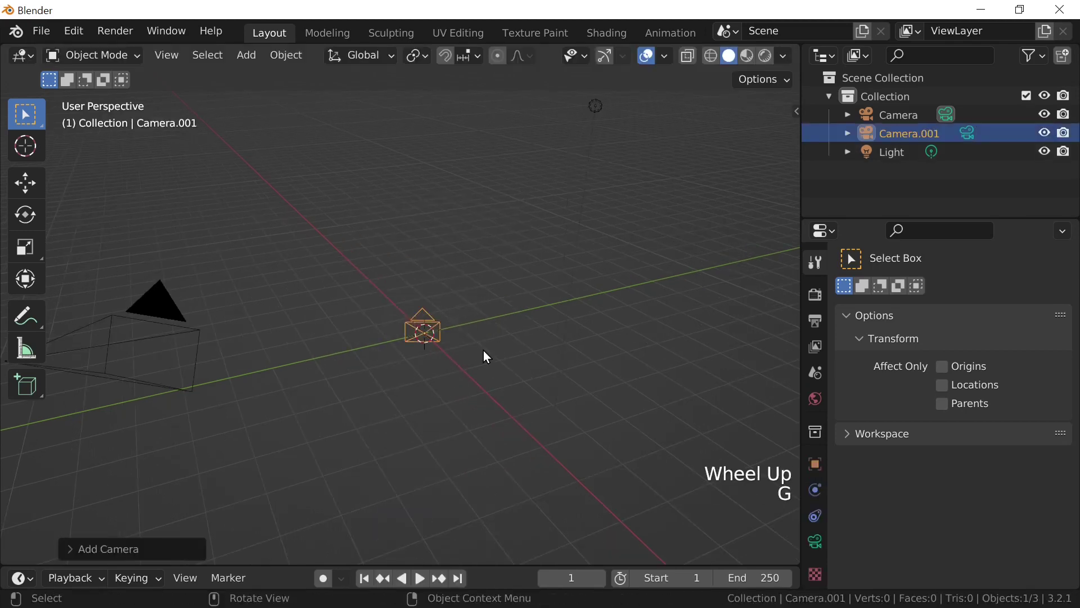
{"action": "key", "text": "x"}
{"action": "left_click", "coordinate": [483, 349]}
- Add a Monkey mesh at the 3D cursor and delete it
{"action": "key", "text": "shift+a"}
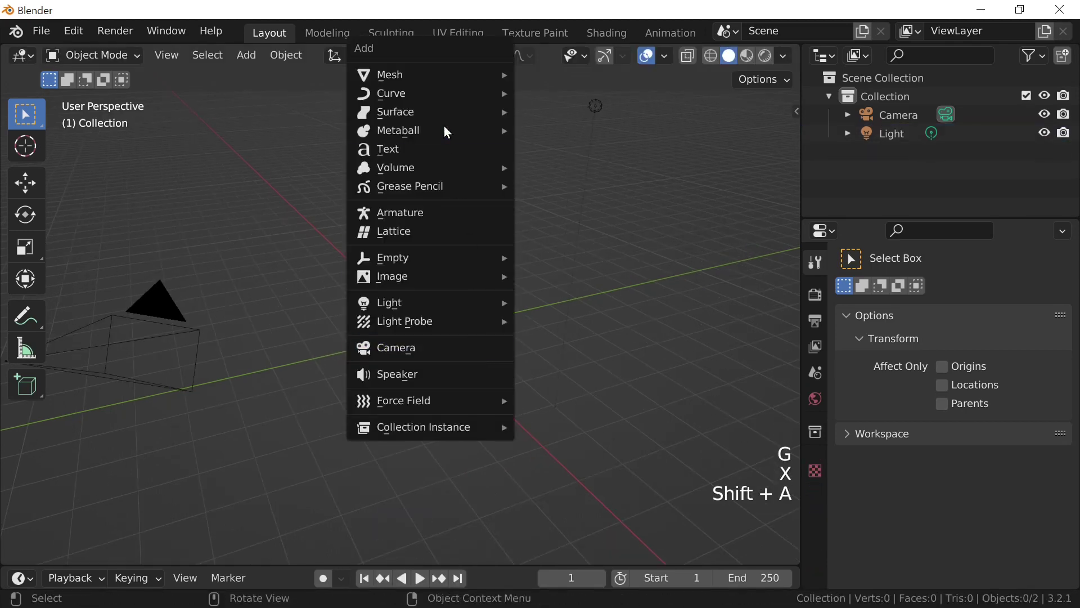
{"action": "mouse_move", "coordinate": [457, 78]}
{"action": "left_click", "coordinate": [586, 251]}
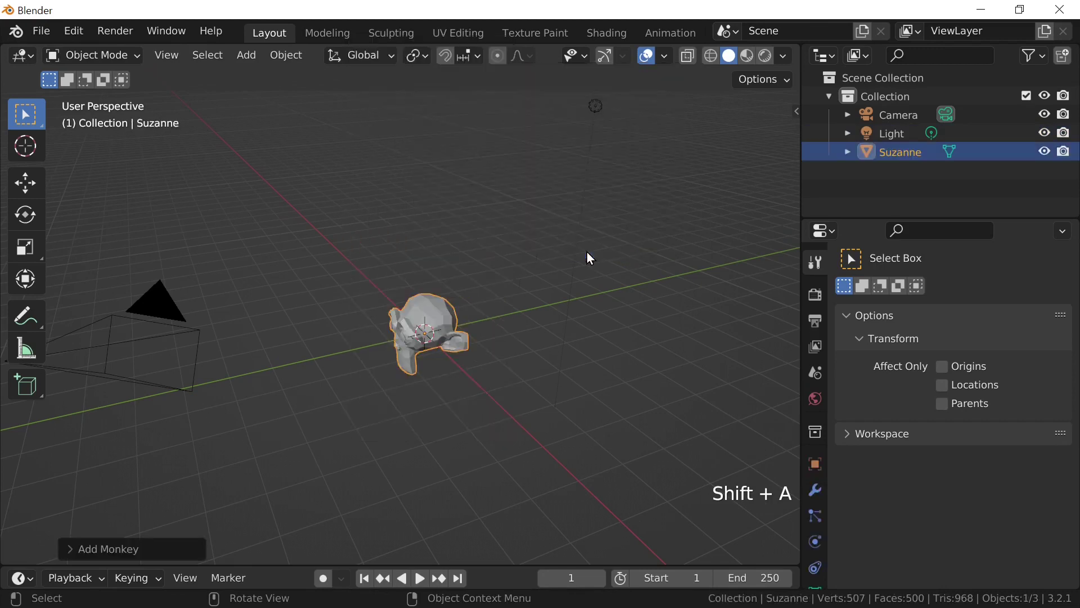
{"action": "key", "text": "x"}
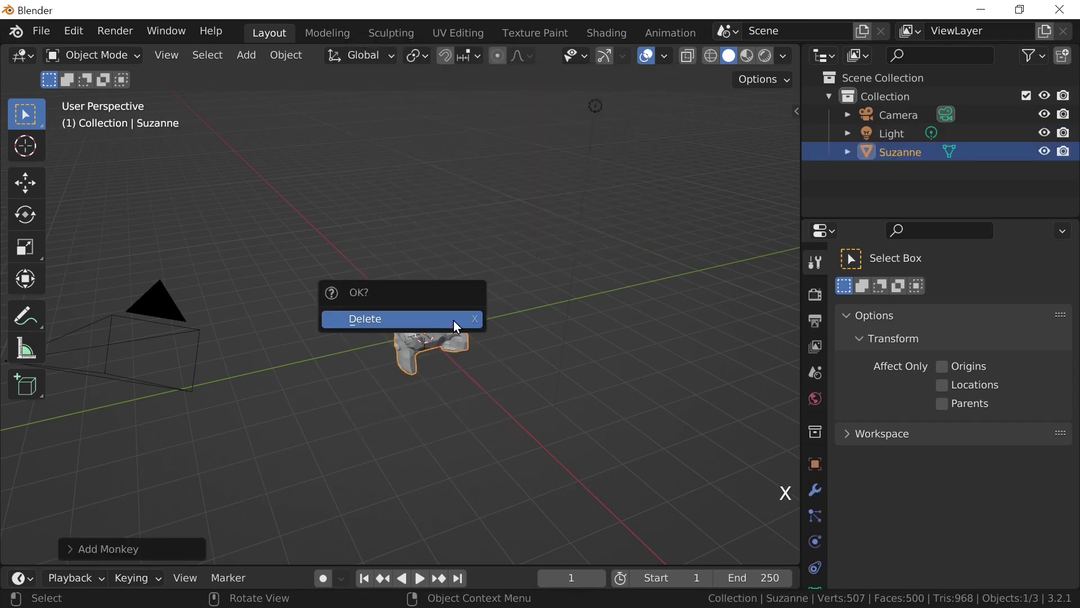
{"action": "left_click", "coordinate": [457, 326]}
- Add a Cube mesh at the 3D cursor on the world origin
{"action": "key", "text": "shift+a"}
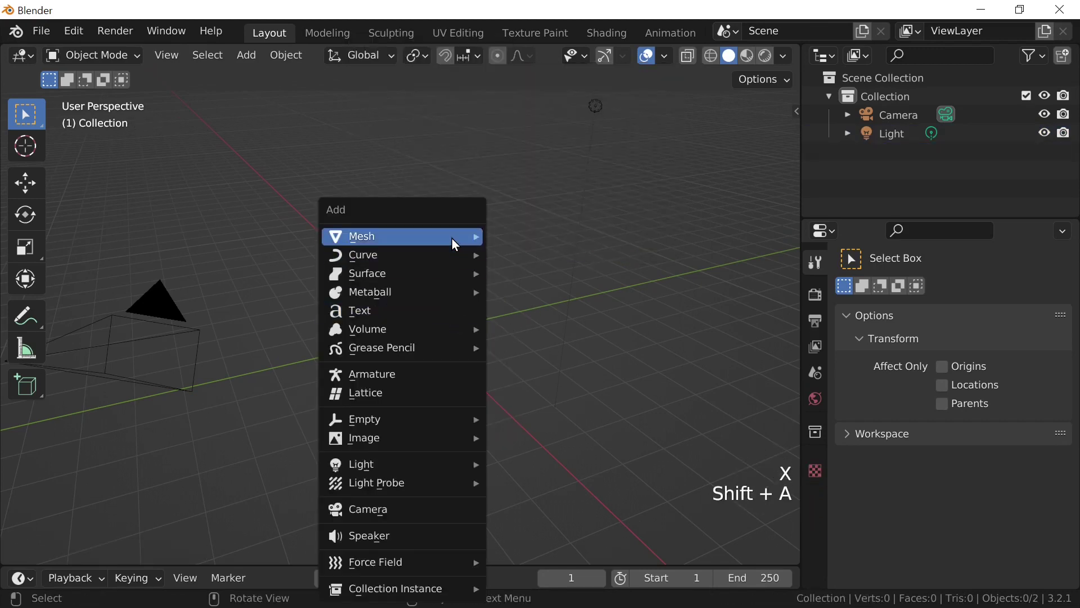
{"action": "mouse_move", "coordinate": [451, 237]}
{"action": "left_click", "coordinate": [527, 256]}
{"action": "scroll", "coordinate": [485, 325], "scroll_direction": "down", "scroll_amount": 2}
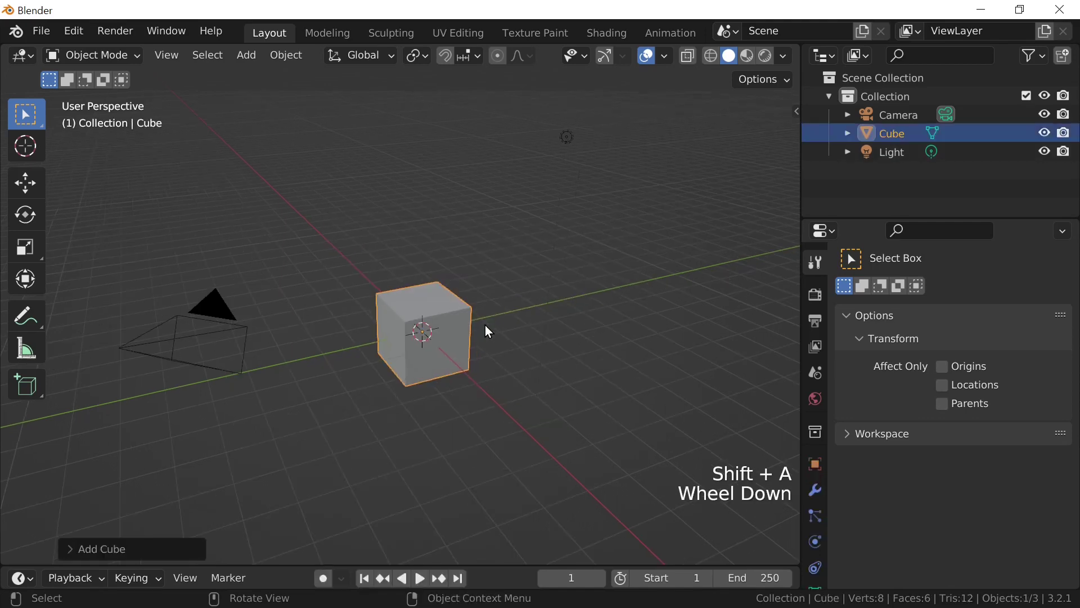
{"action": "key", "text": "x"}
{"action": "left_click", "coordinate": [445, 369]}
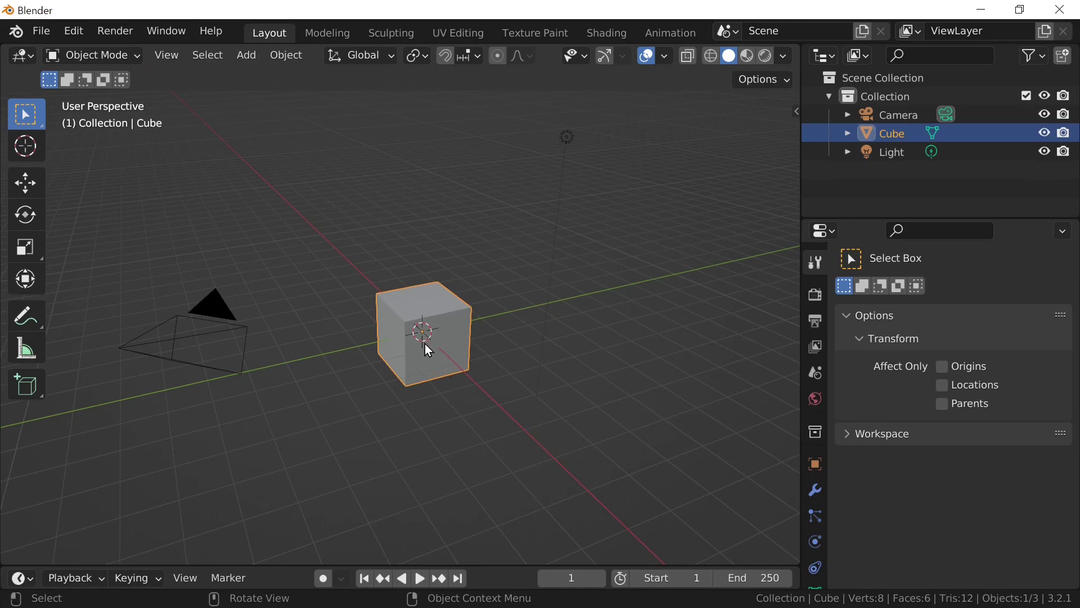
- Duplicate the cube, place the copy about 5.1 m away from the original, and delete the copy
{"action": "key", "text": "shift+d"}
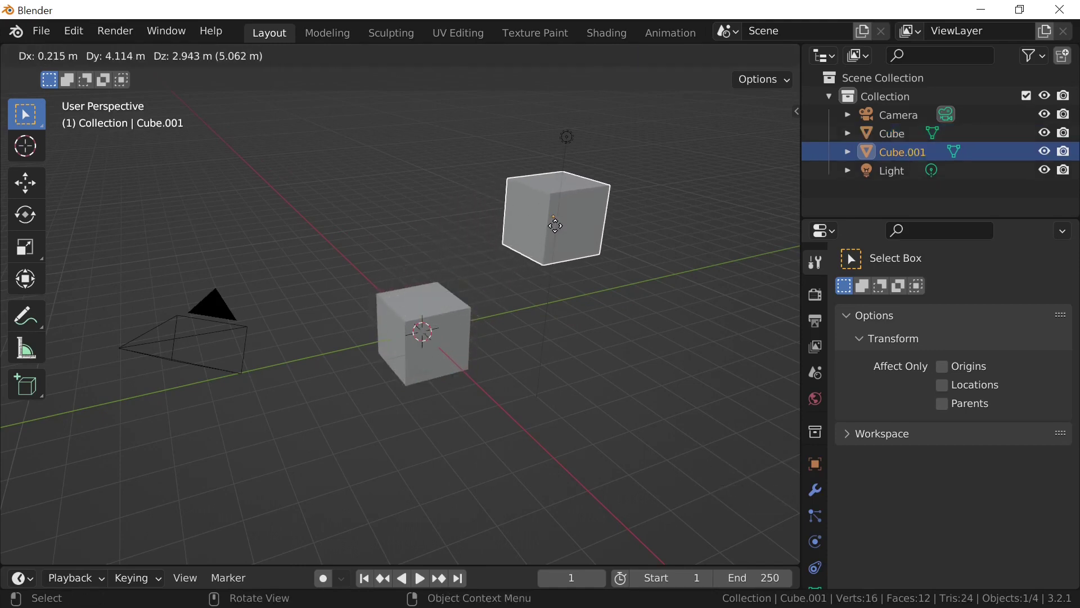
{"action": "left_click", "coordinate": [555, 226]}
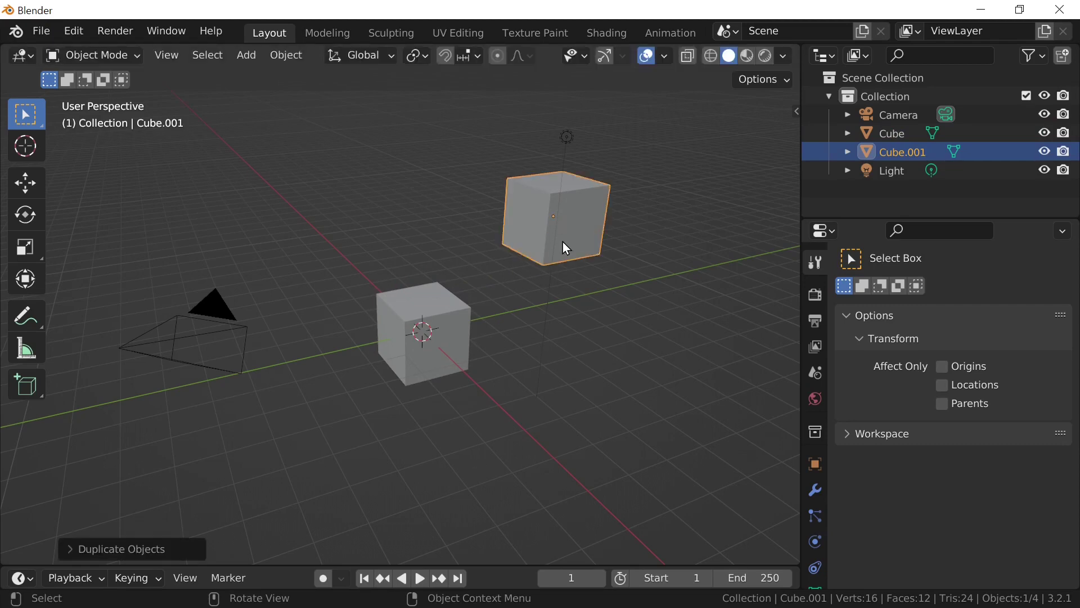
{"action": "key", "text": "x"}
{"action": "left_click", "coordinate": [562, 239]}
- Duplicate the original cube in place and move the copy off it, up and behind the original
{"action": "left_click", "coordinate": [456, 348]}
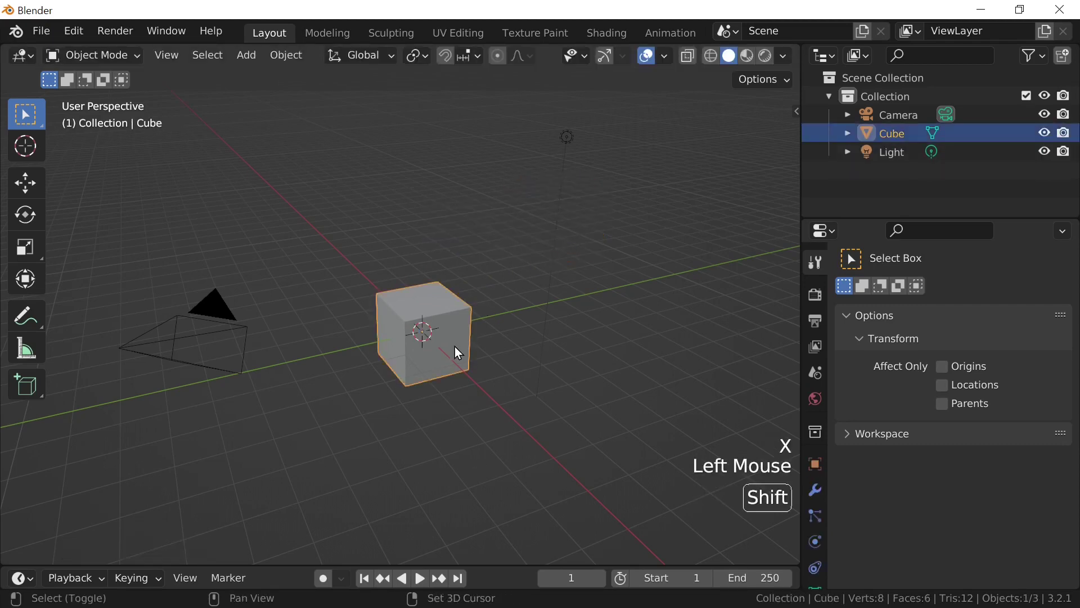
{"action": "key", "text": "shift+d"}
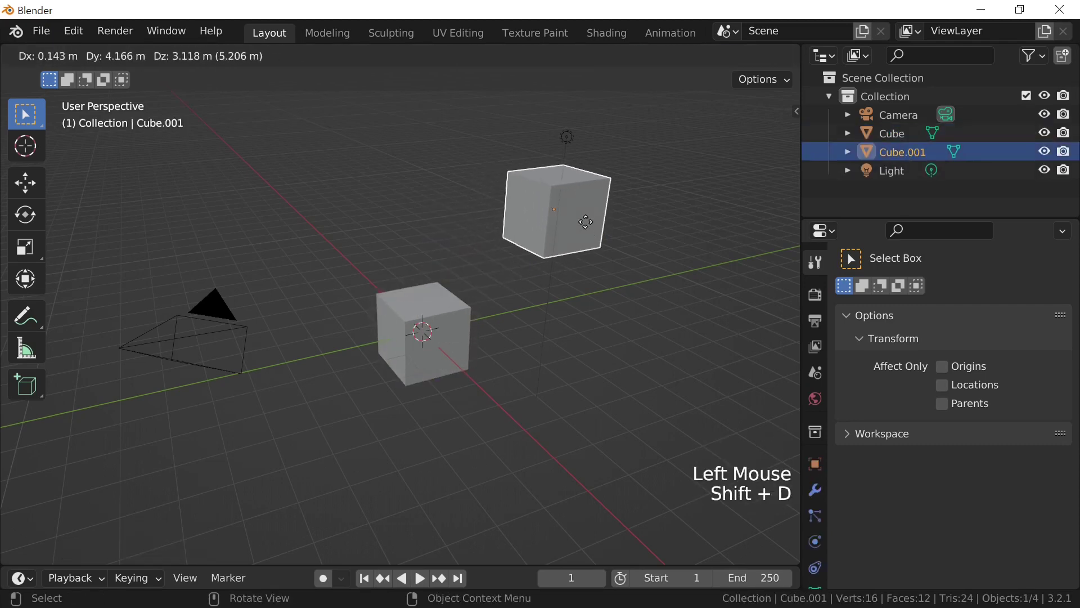
{"action": "right_click", "coordinate": [590, 215]}
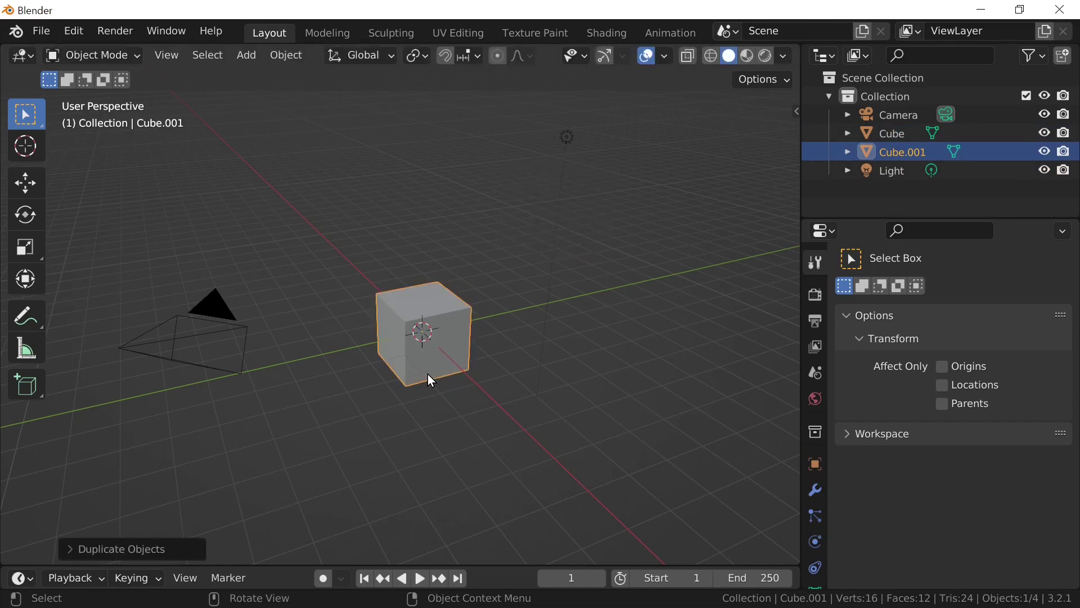
{"action": "key", "text": "g"}
{"action": "right_click", "coordinate": [452, 349]}
{"action": "key", "text": "g"}
{"action": "left_click", "coordinate": [506, 309]}
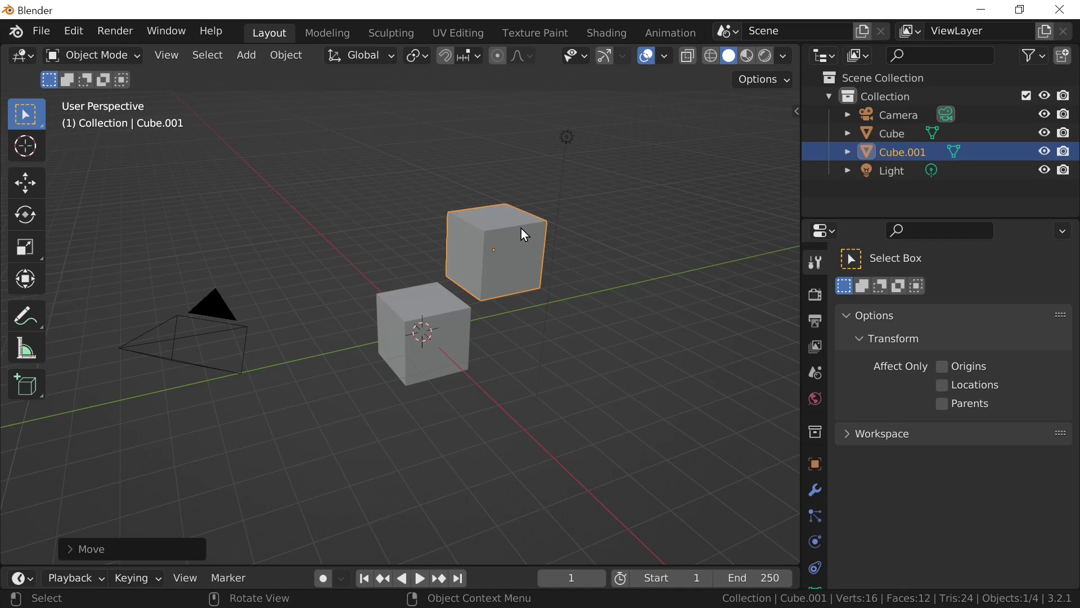
- Delete the duplicated cube and select the remaining original cube
{"action": "key", "text": "x"}
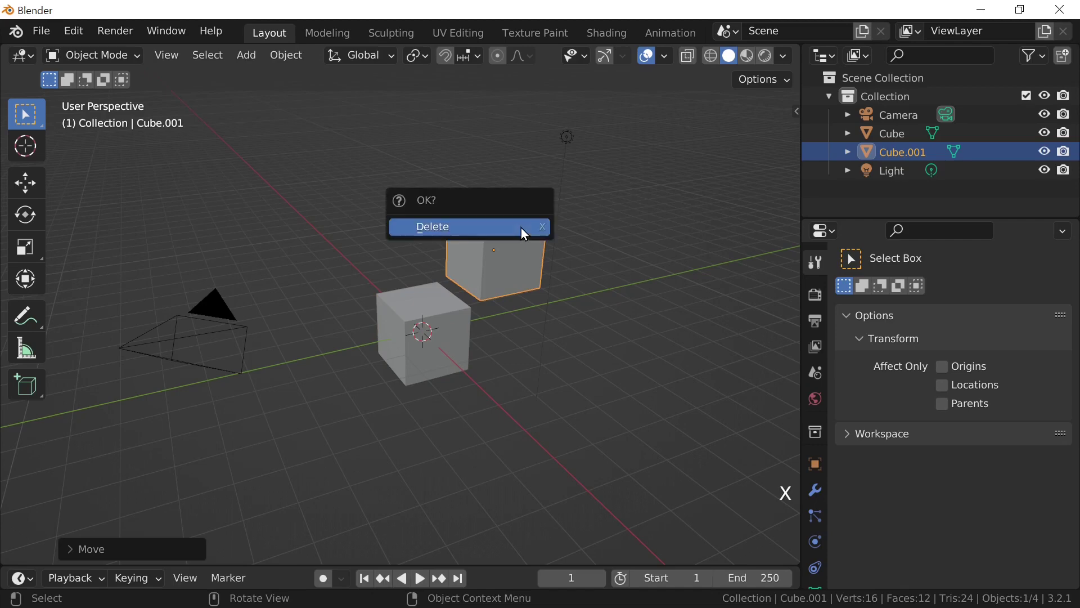
{"action": "left_click", "coordinate": [521, 229]}
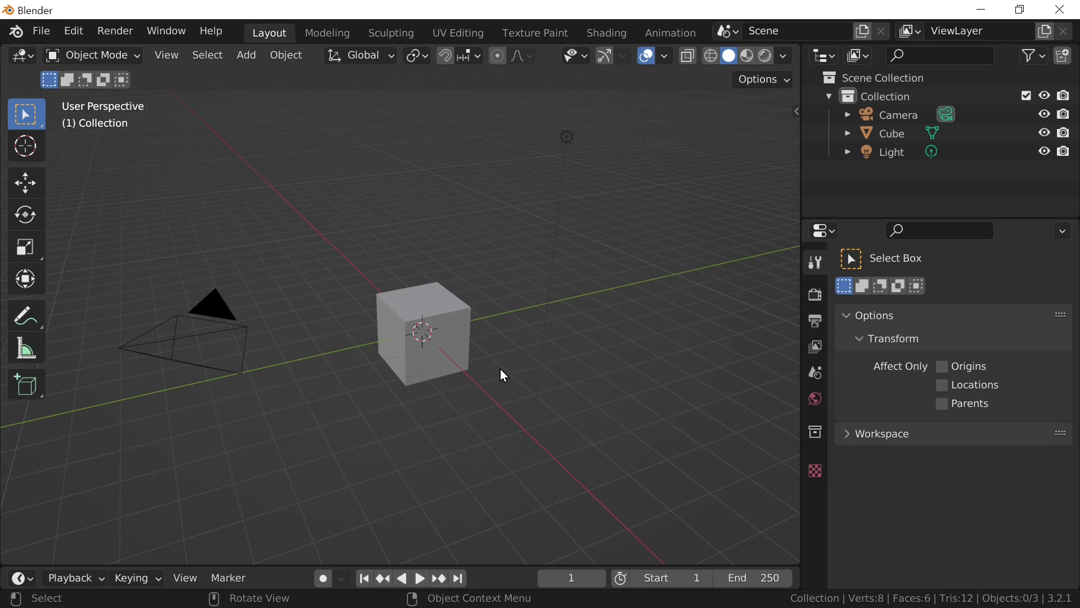
{"action": "left_click", "coordinate": [458, 349]}
{"action": "left_click", "coordinate": [576, 433]}
{"action": "left_click", "coordinate": [447, 353]}
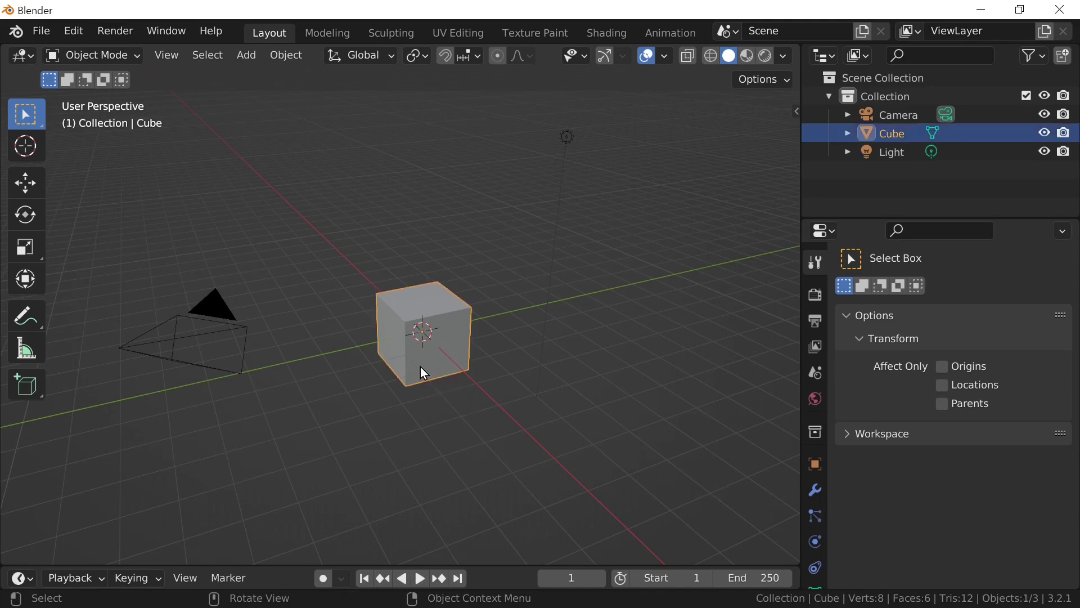
- Add the camera and light to the selection and make the cube the active object
{"action": "key", "text": "shift"}
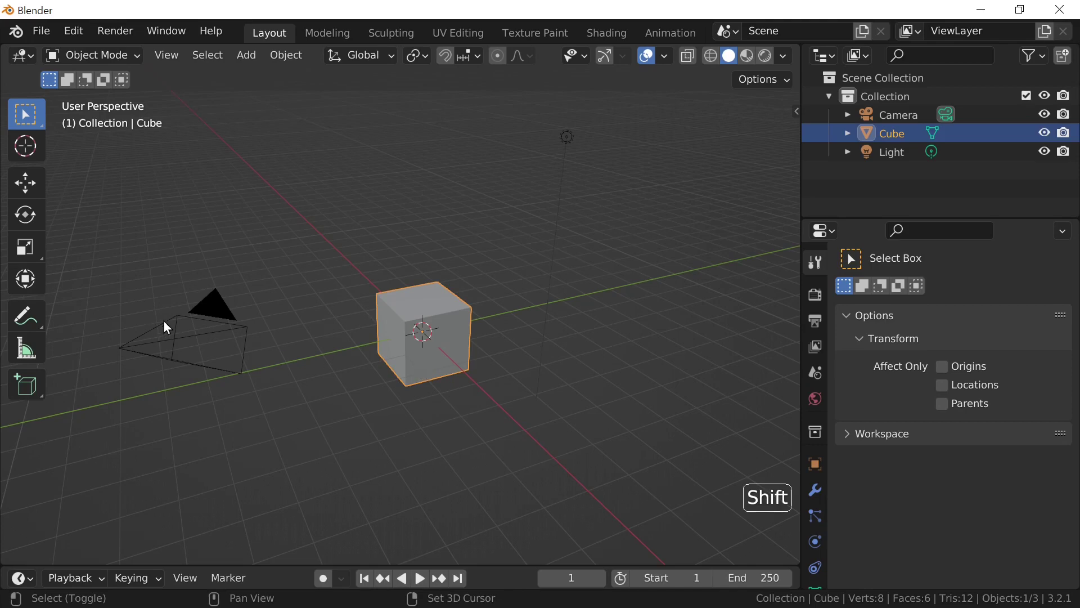
{"action": "left_click", "coordinate": [208, 319], "text": "shift"}
{"action": "left_click", "coordinate": [572, 131], "text": "shift"}
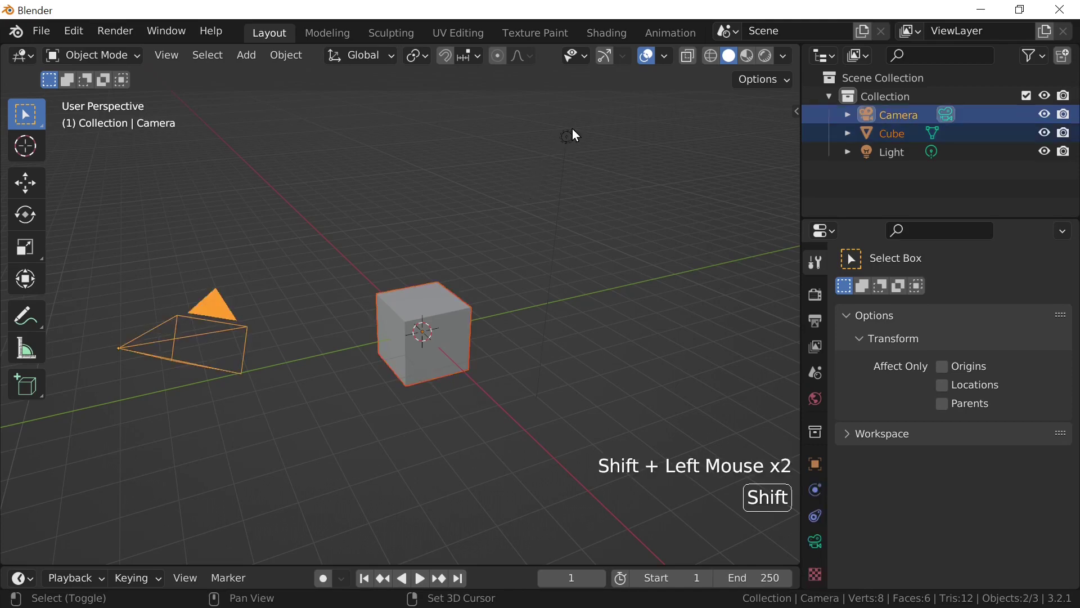
{"action": "left_click", "coordinate": [385, 363], "text": "shift"}
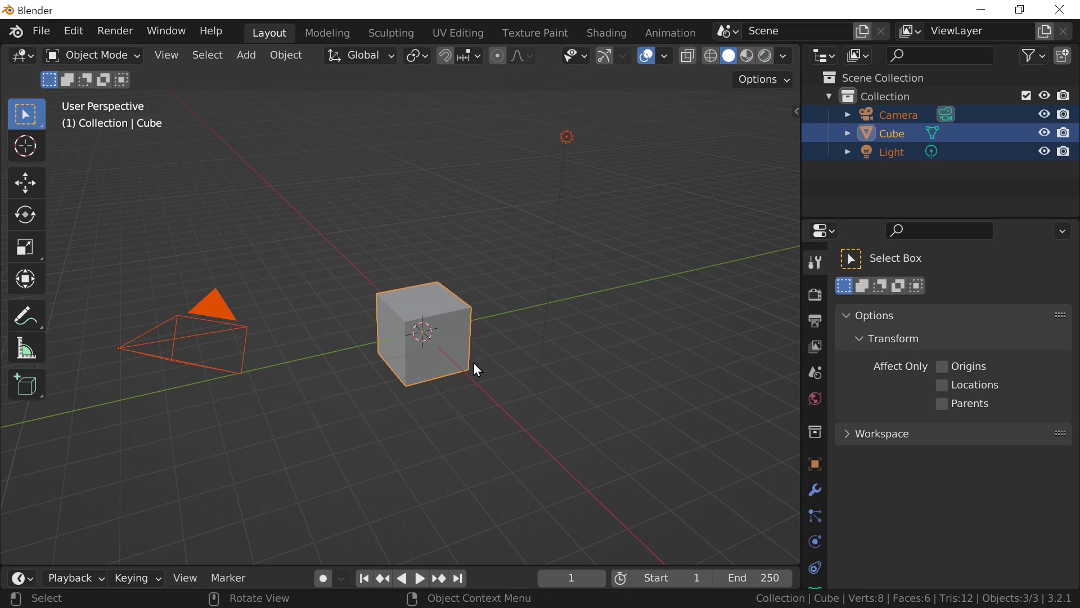
- Remove the camera from the selection and add it back, and deselect only the cube
{"action": "left_click", "coordinate": [207, 325], "text": "shift"}
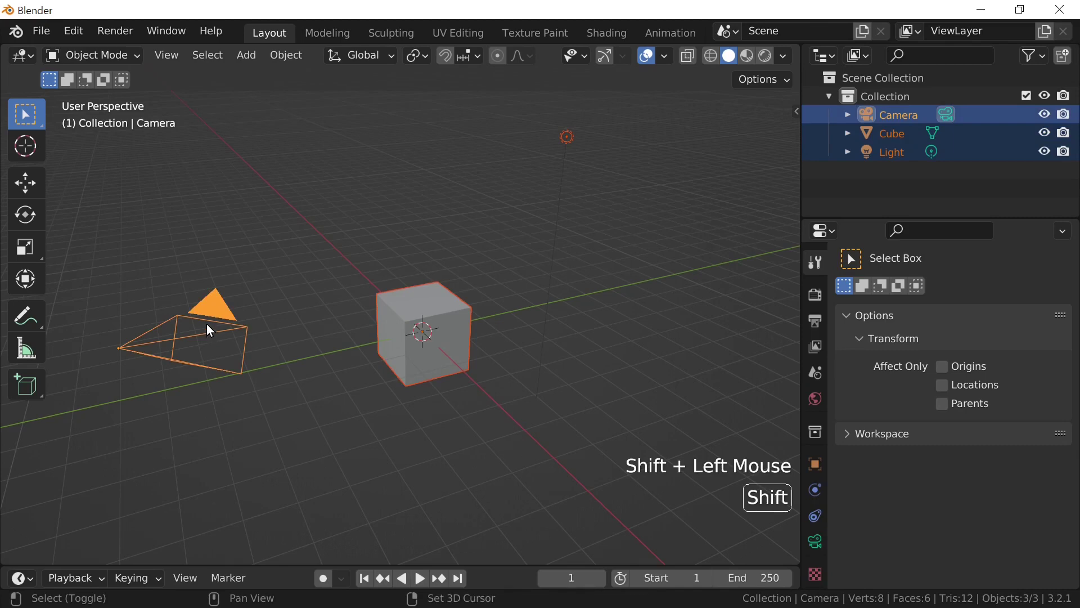
{"action": "left_click", "coordinate": [204, 326], "text": "shift"}
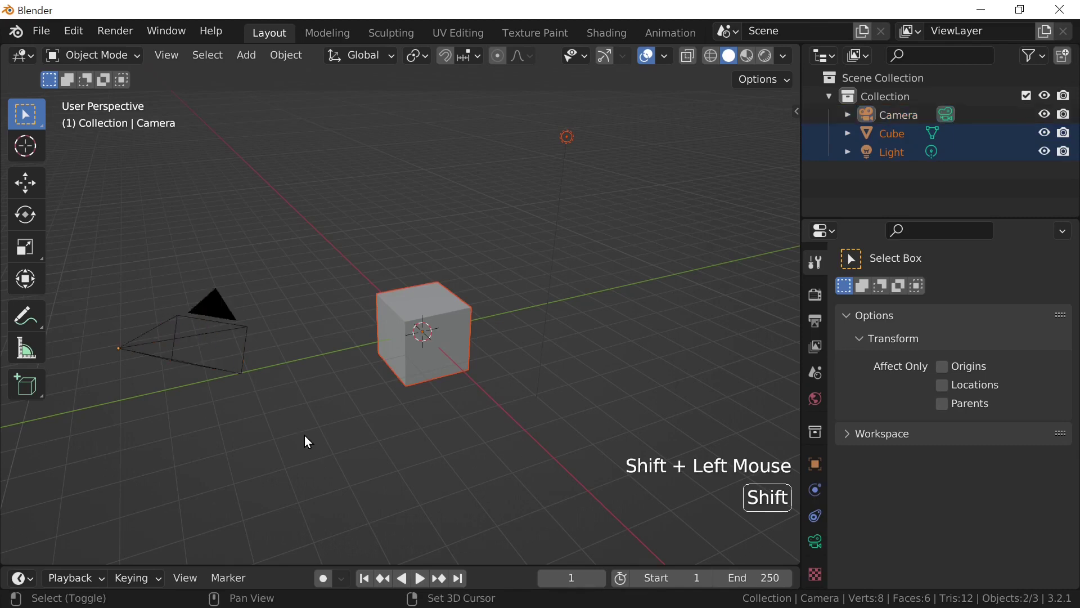
{"action": "left_click", "coordinate": [209, 310], "text": "shift"}
{"action": "left_click", "coordinate": [441, 312], "text": "shift"}
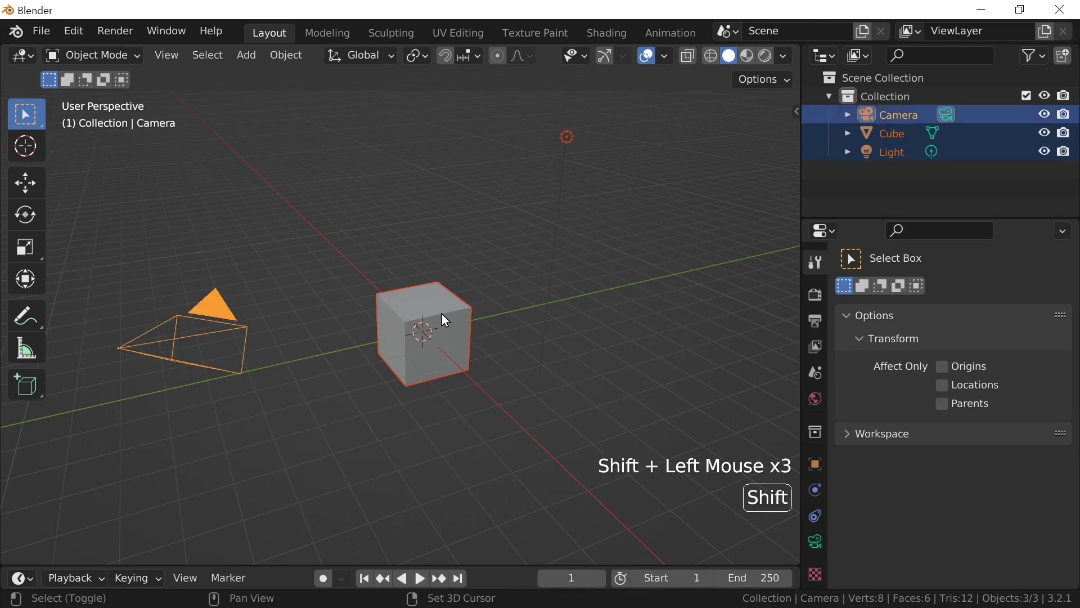
{"action": "left_click", "coordinate": [440, 299], "text": "shift"}
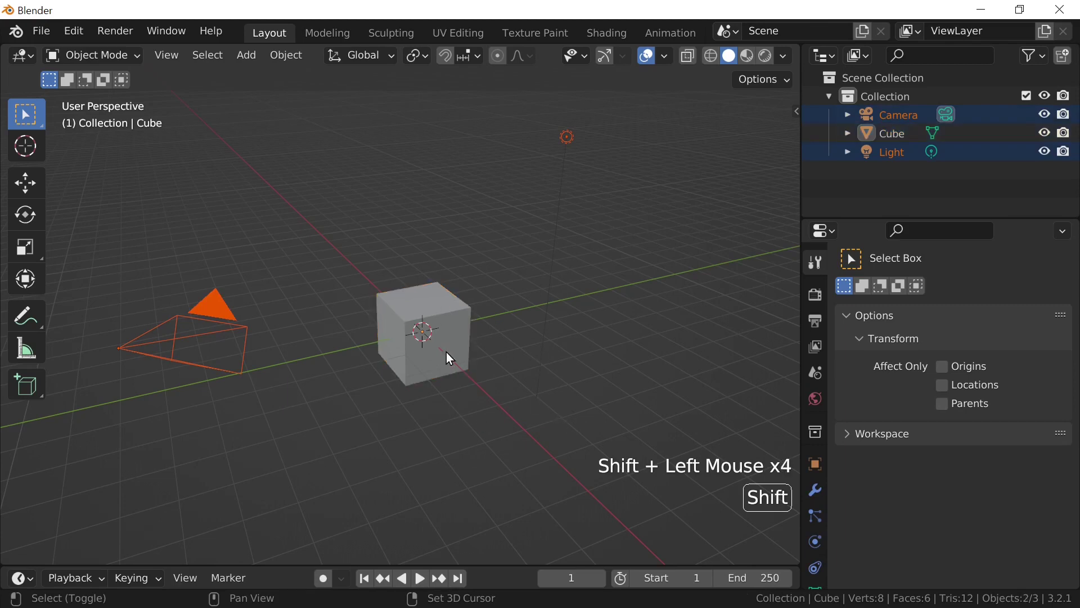
- Alternate between selecting every object and clearing the selection, ending with nothing selected
{"action": "left_click", "coordinate": [543, 333]}
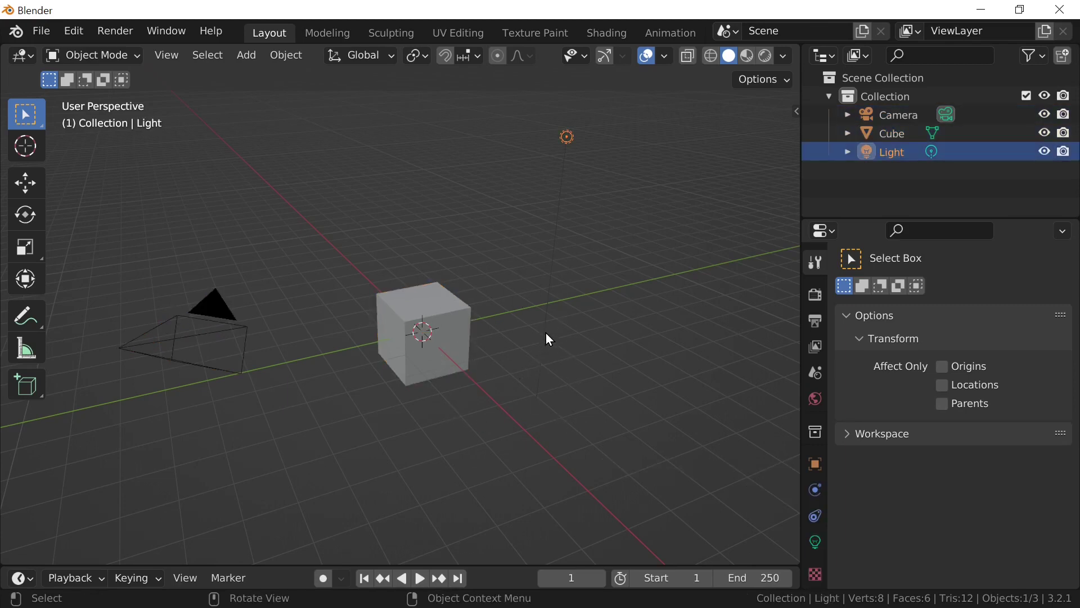
{"action": "key", "text": "a"}
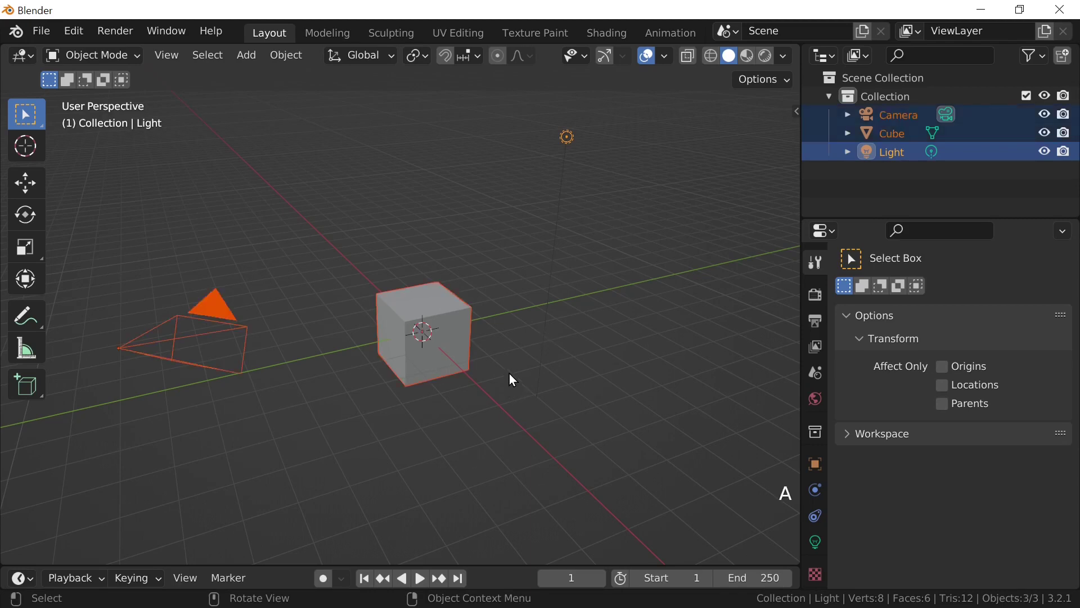
{"action": "left_click", "coordinate": [560, 345]}
{"action": "key", "text": "a"}
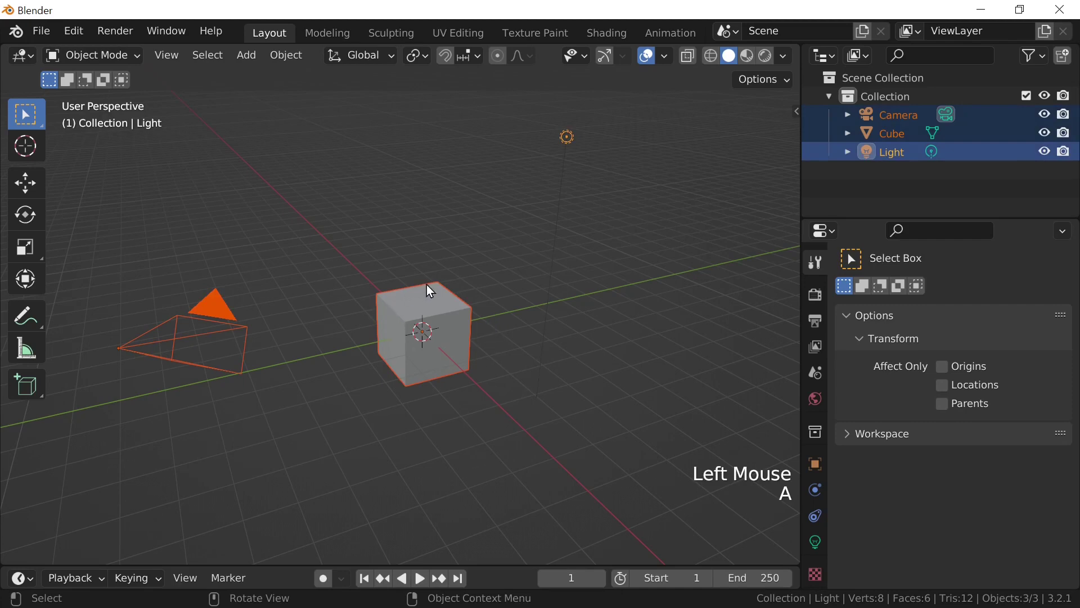
{"action": "left_click", "coordinate": [592, 330]}
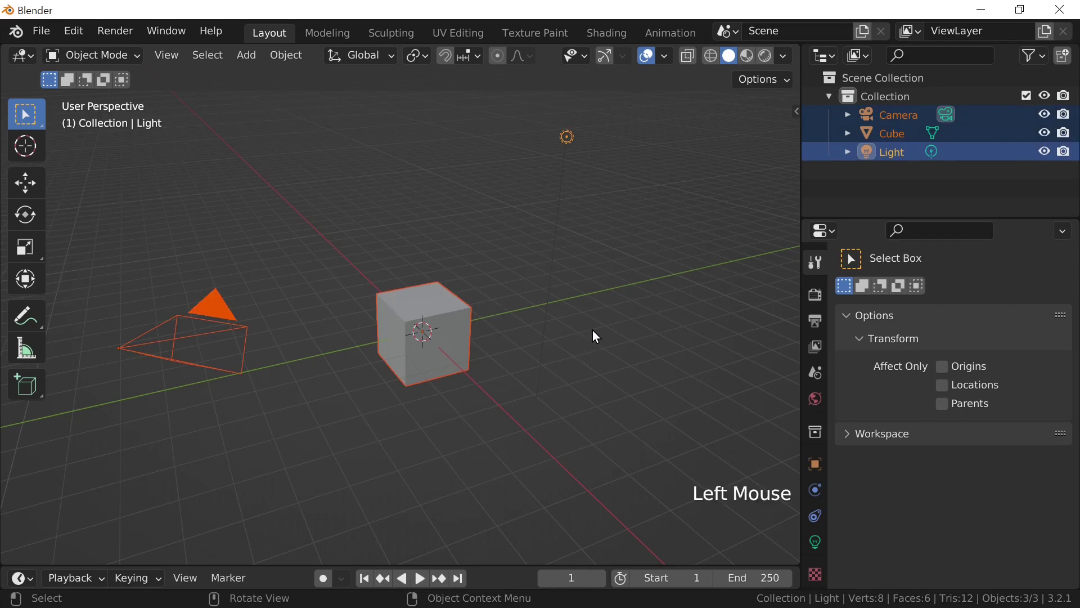
{"action": "key", "text": "a"}
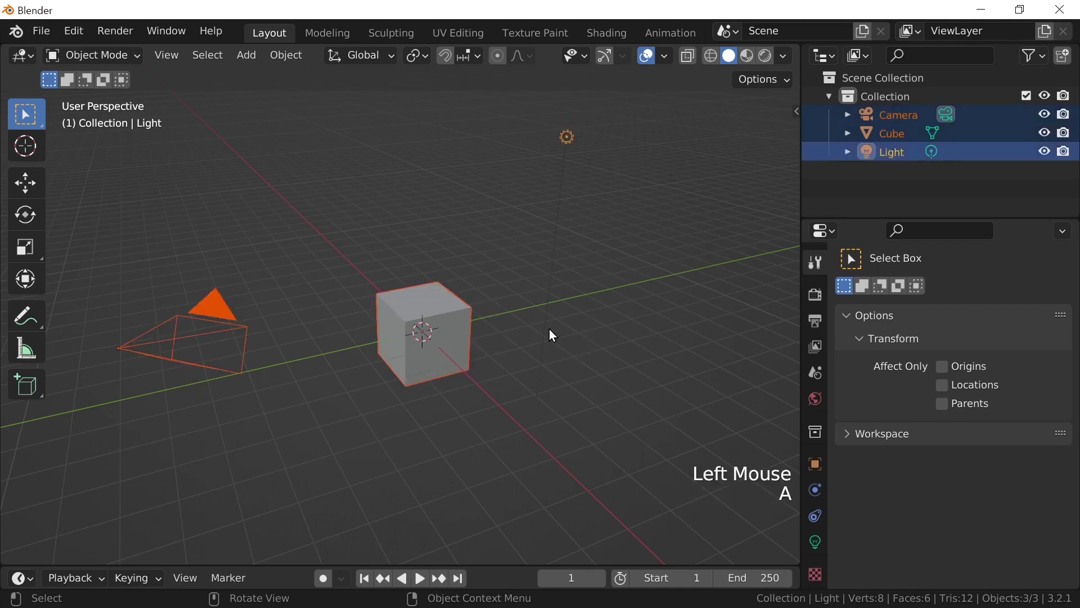
{"action": "key", "text": "alt+a"}
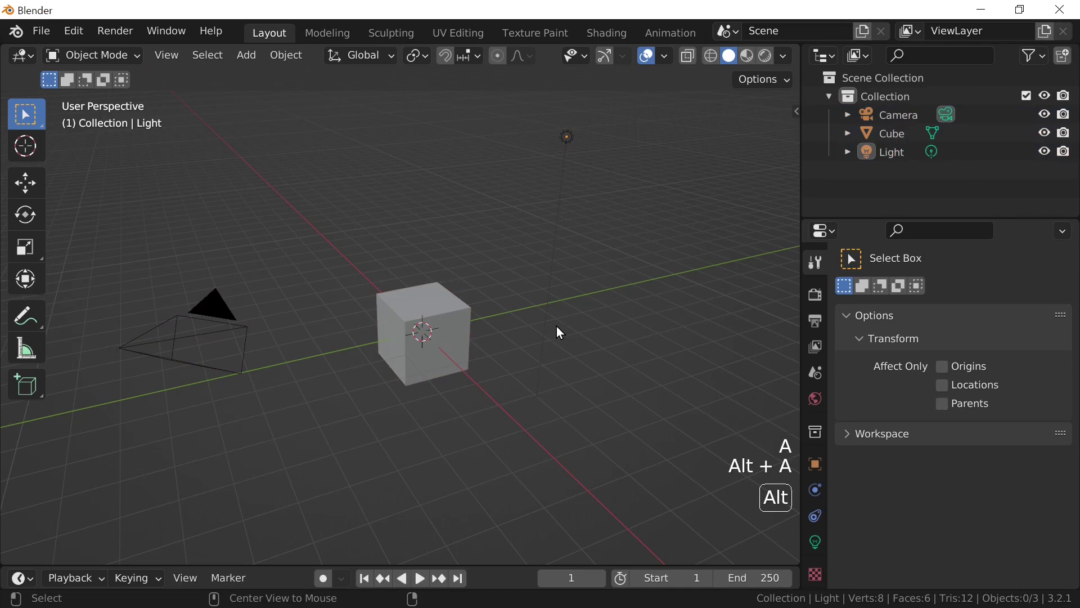
- Select the camera, cube and light all at once and deselect them all again
{"action": "left_click", "coordinate": [576, 350]}
{"action": "key", "text": "a"}
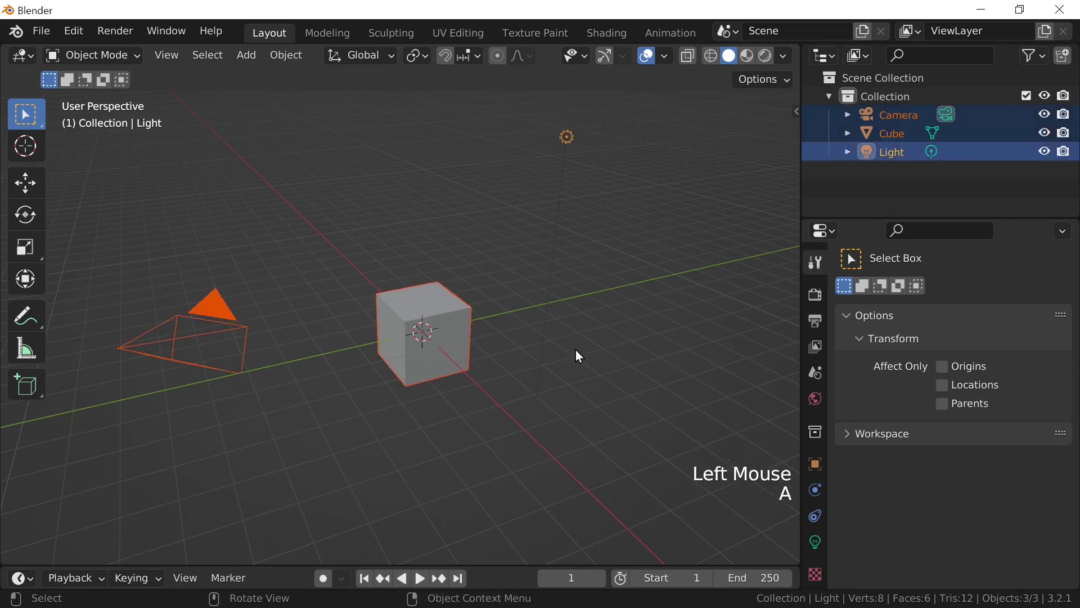
{"action": "key", "text": "a"}
{"action": "key", "text": "a"}
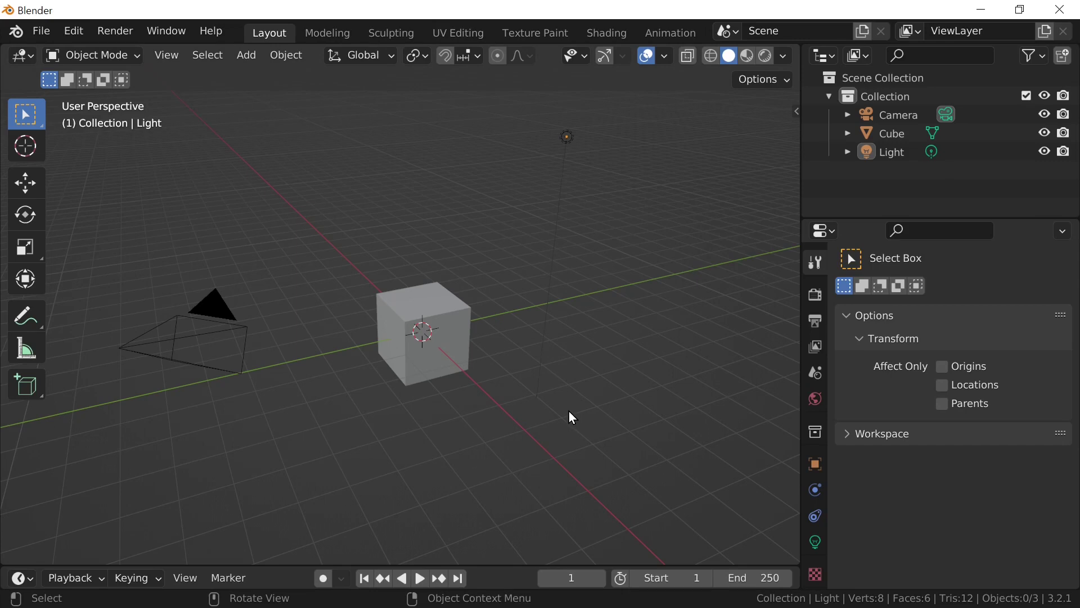
- Box-select the camera and cube, box-select around the light, and clear the selection
{"action": "key", "text": "b"}
{"action": "left_click_drag", "start_coordinate": [562, 440], "coordinate": [116, 145]}
{"action": "key", "text": "b"}
{"action": "left_click_drag", "start_coordinate": [615, 313], "coordinate": [425, 89]}
{"action": "left_click", "coordinate": [479, 443]}
- Box-select the camera and cube together, and add the light with a second selection box
{"action": "key", "text": "b"}
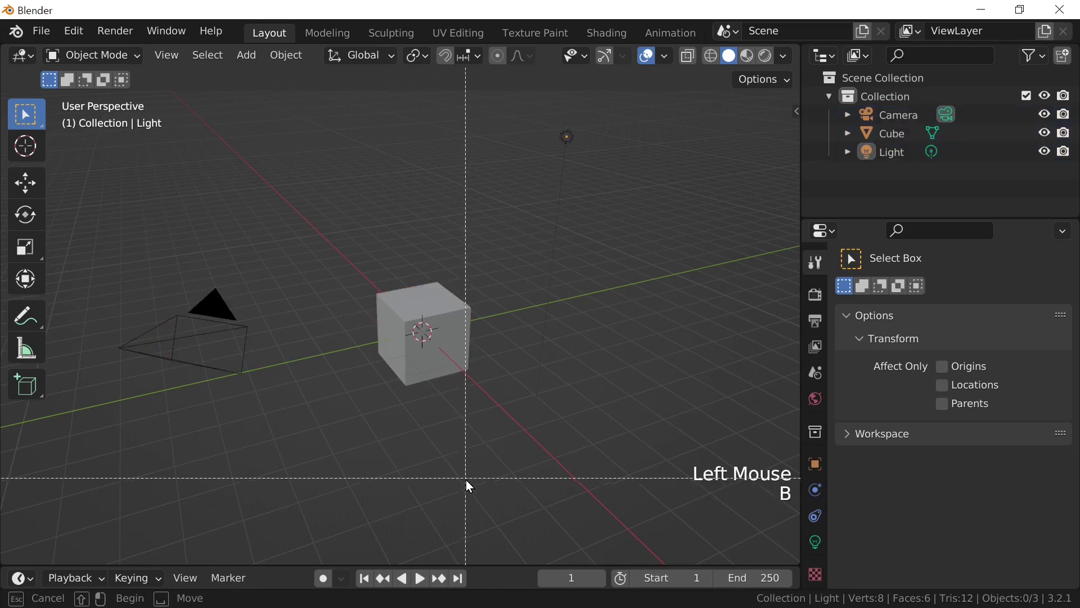
{"action": "left_click_drag", "start_coordinate": [468, 493], "coordinate": [105, 179]}
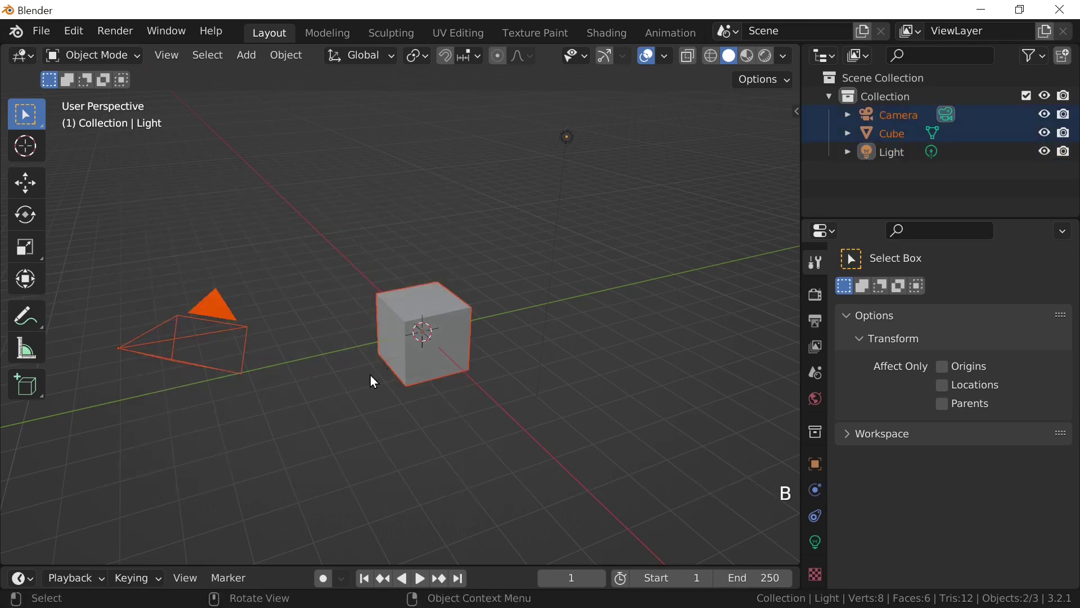
{"action": "key", "text": "b"}
{"action": "left_click_drag", "start_coordinate": [620, 227], "coordinate": [496, 77]}
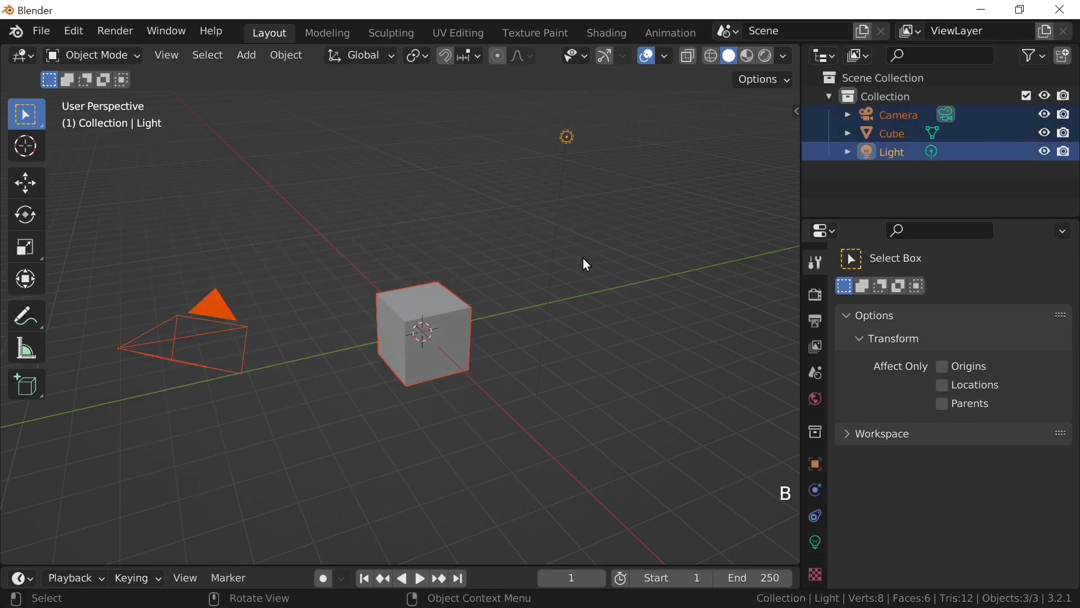
- Box-deselect the cube, the camera and the light one after another
{"action": "key", "text": "b"}
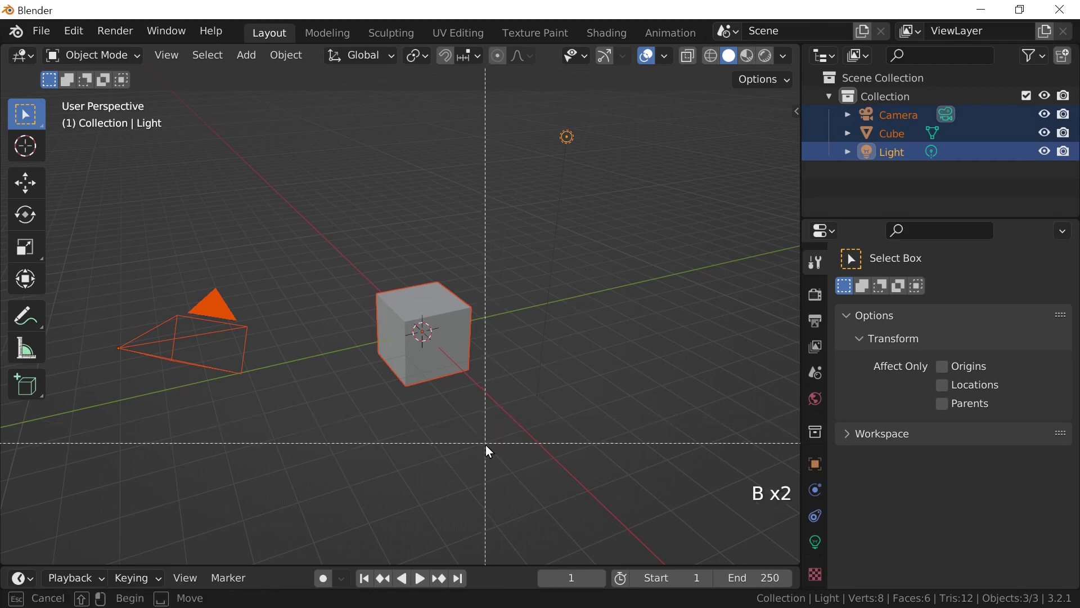
{"action": "left_click_drag", "start_coordinate": [485, 446], "coordinate": [375, 218], "text": "shift"}
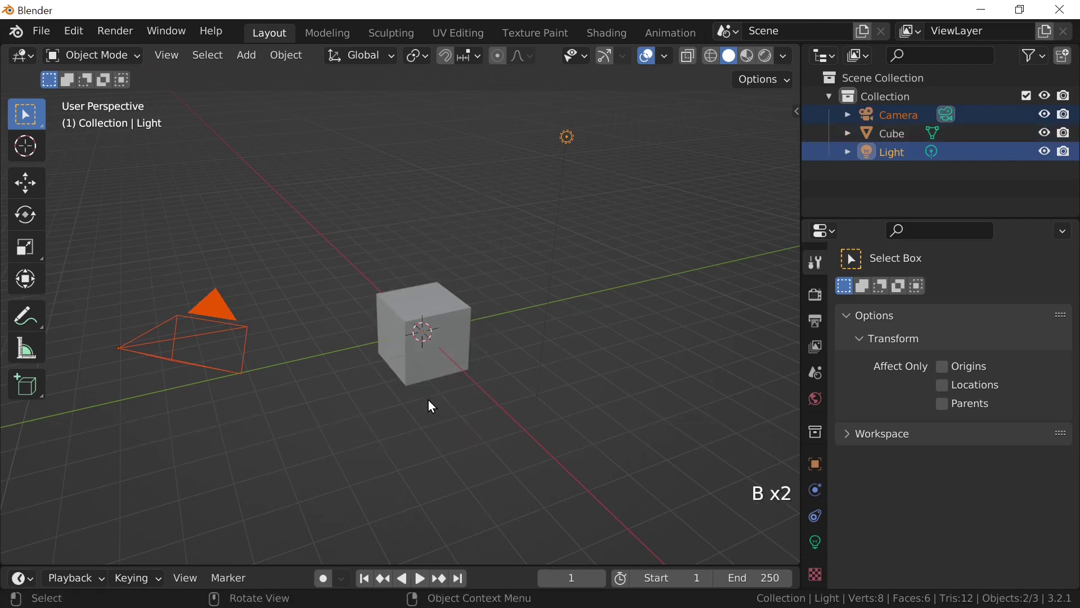
{"action": "key", "text": "b"}
{"action": "left_click_drag", "start_coordinate": [314, 445], "coordinate": [123, 219], "text": "shift"}
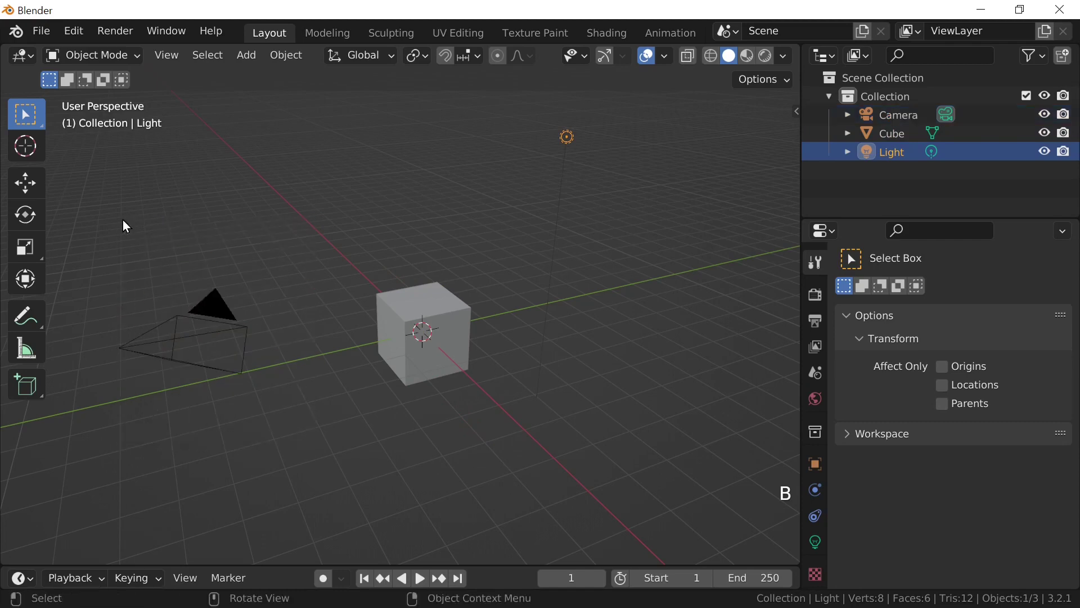
{"action": "key", "text": "b"}
{"action": "left_click_drag", "start_coordinate": [634, 284], "coordinate": [501, 78], "text": "shift"}
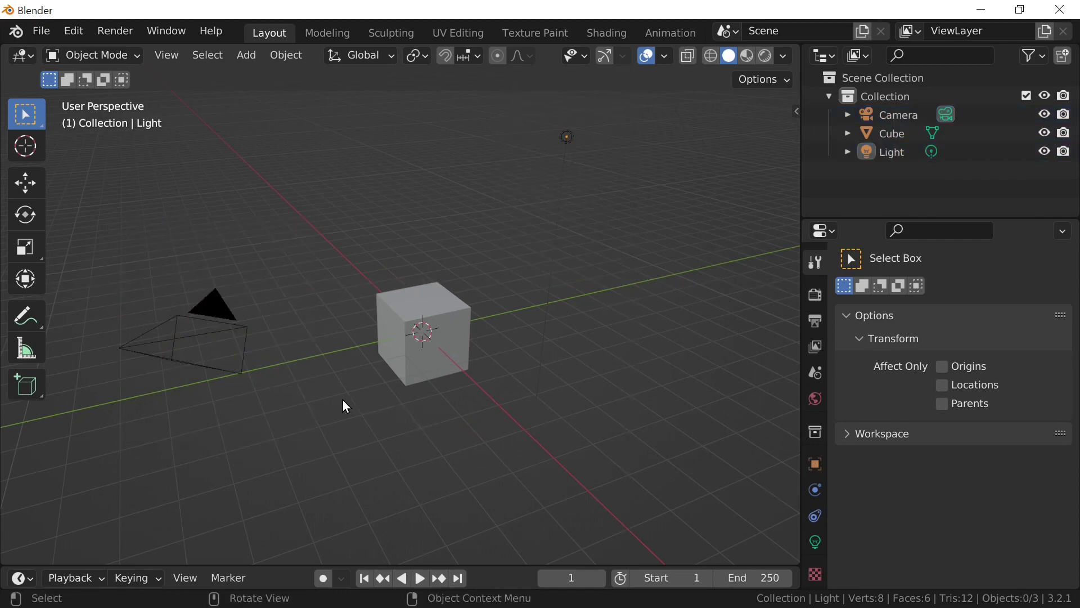
- Circle-select the camera, cube and light, leave circle selection and clear the selection
{"action": "key", "text": "c"}
{"action": "scroll", "coordinate": [282, 382], "scroll_direction": "down", "scroll_amount": 5}
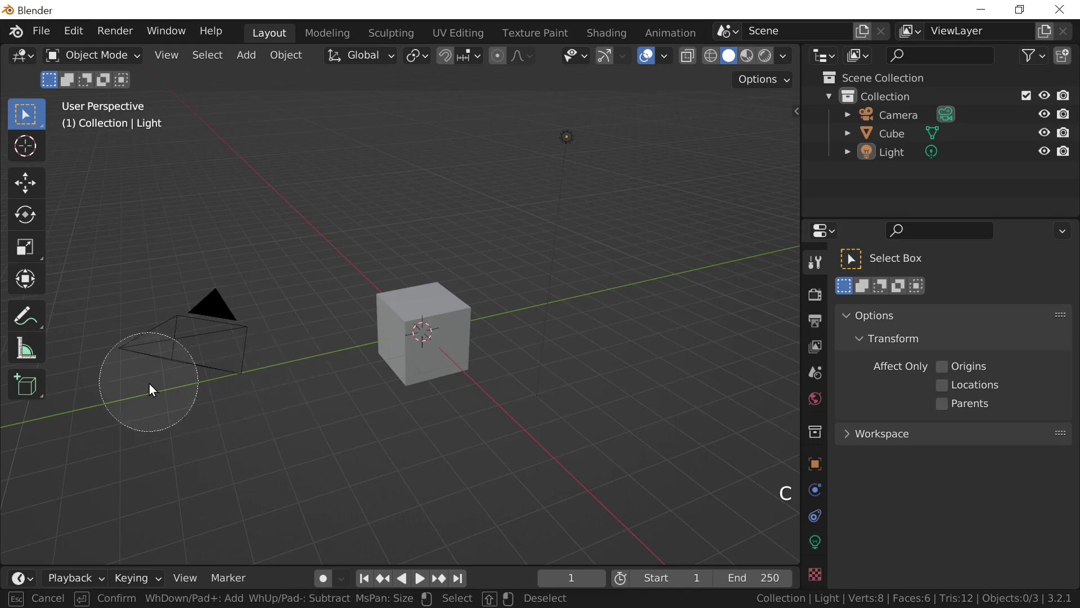
{"action": "mouse_move", "coordinate": [150, 390]}
{"action": "left_mouse_down"}
{"action": "mouse_move", "coordinate": [135, 354]}
{"action": "mouse_move", "coordinate": [480, 310]}
{"action": "left_mouse_up"}
{"action": "left_click_drag", "start_coordinate": [458, 378], "coordinate": [623, 150]}
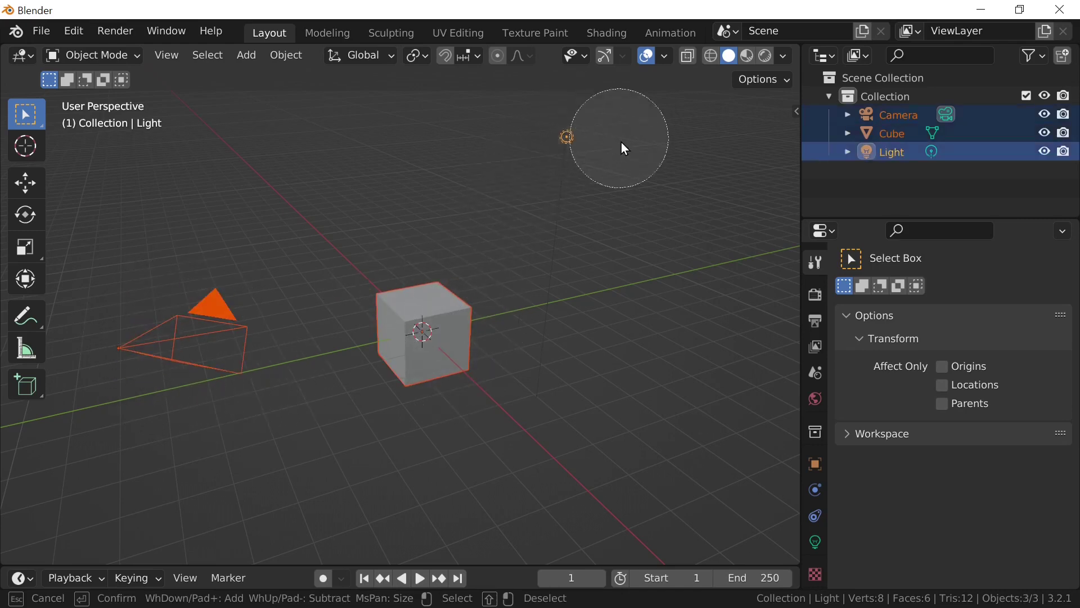
{"action": "left_click", "coordinate": [565, 347]}
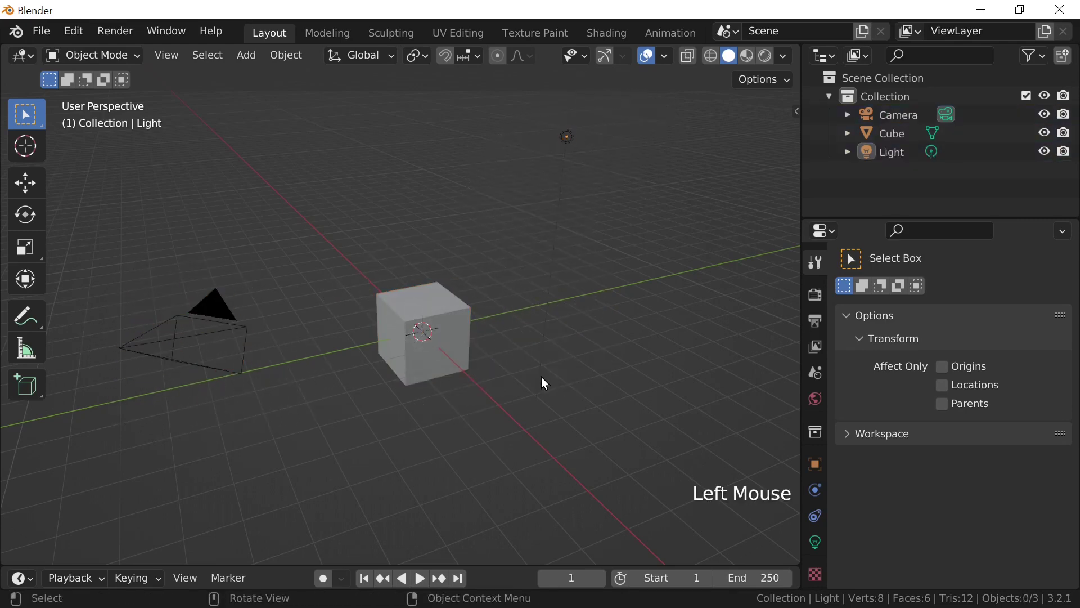
- Circle-select all three objects, and circle-deselect the light and the cube
{"action": "key", "text": "c"}
{"action": "mouse_move", "coordinate": [376, 412]}
{"action": "left_mouse_down"}
{"action": "mouse_move", "coordinate": [429, 374]}
{"action": "mouse_move", "coordinate": [405, 367]}
{"action": "left_mouse_up"}
{"action": "mouse_move", "coordinate": [293, 377]}
{"action": "left_mouse_down"}
{"action": "mouse_move", "coordinate": [140, 367]}
{"action": "mouse_move", "coordinate": [282, 270]}
{"action": "mouse_move", "coordinate": [569, 125]}
{"action": "mouse_move", "coordinate": [578, 150]}
{"action": "left_mouse_up"}
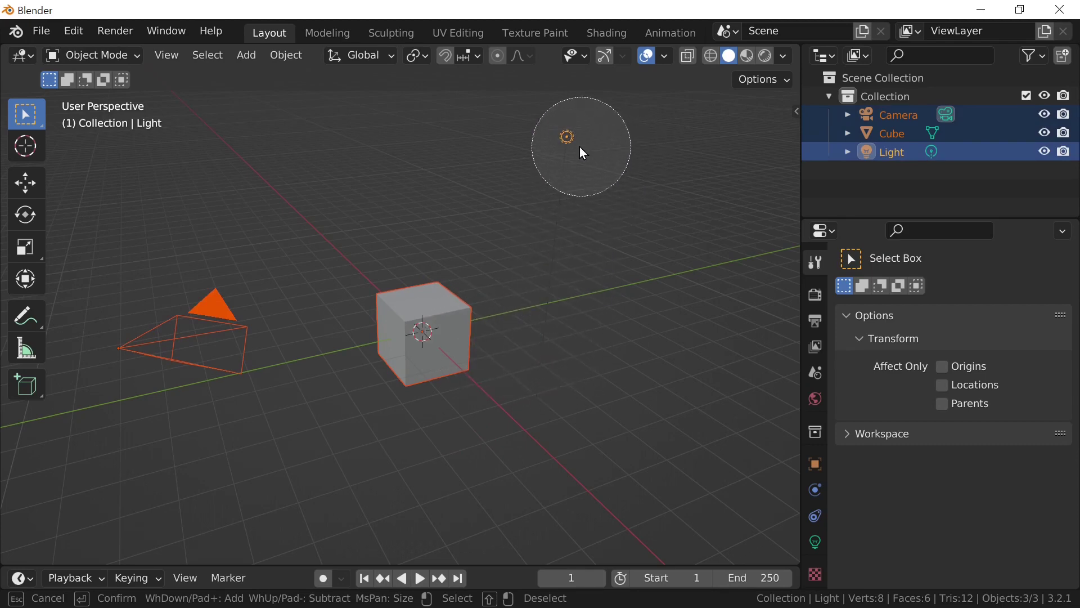
{"action": "left_click_drag", "start_coordinate": [569, 139], "coordinate": [562, 163], "text": "shift"}
{"action": "left_click", "coordinate": [400, 347], "text": "shift"}
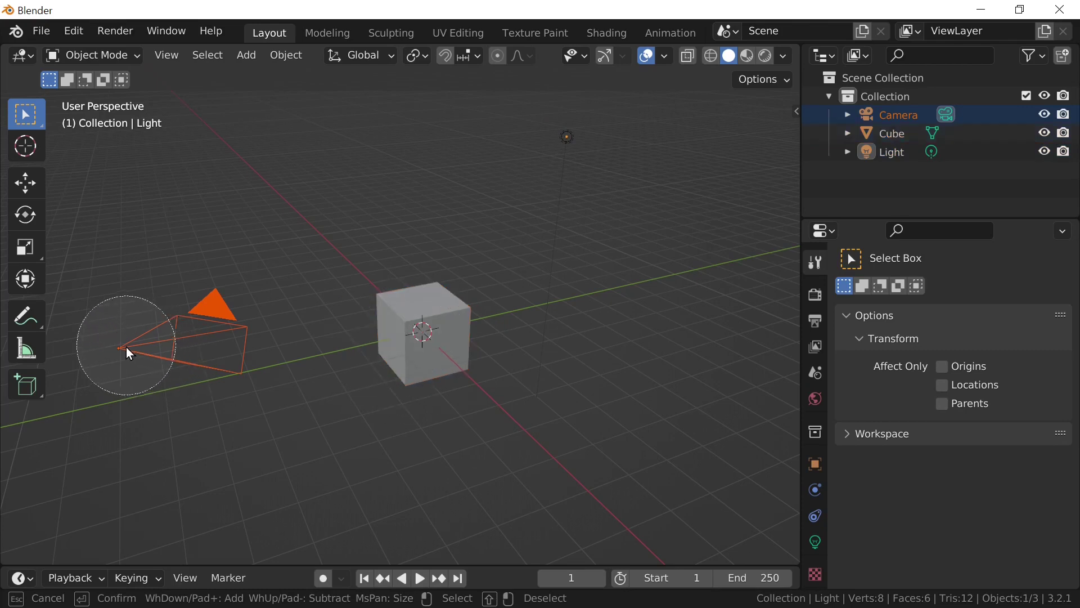
- Add the cube and light back with circle selection, and circle-deselect all three objects
{"action": "left_click", "coordinate": [540, 145]}
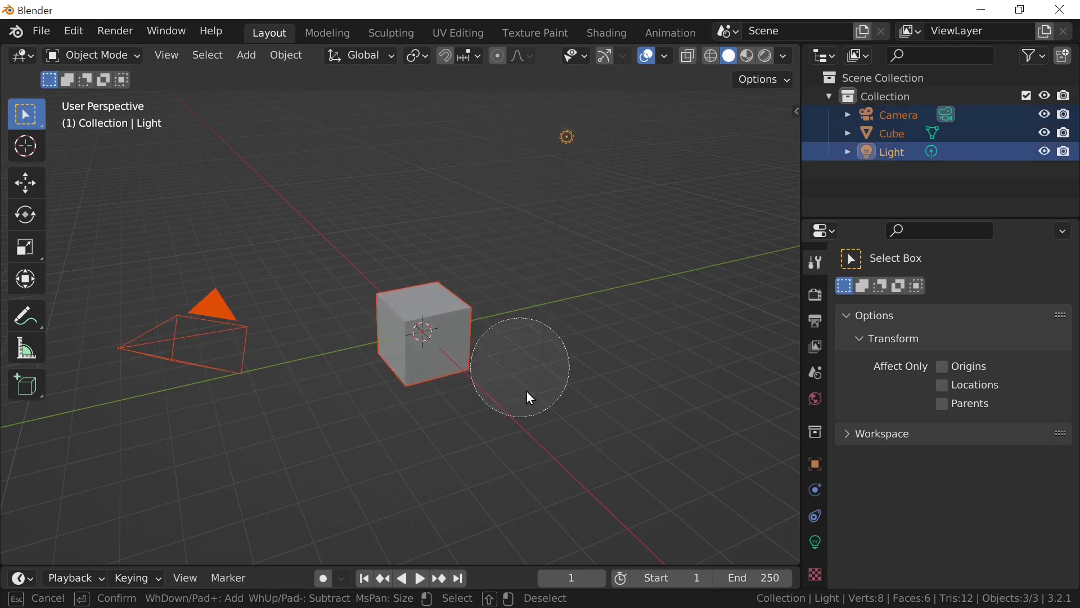
{"action": "mouse_move", "coordinate": [450, 350]}
{"action": "left_mouse_down", "text": "shift"}
{"action": "mouse_move", "coordinate": [122, 320]}
{"action": "mouse_move", "coordinate": [575, 96]}
{"action": "left_mouse_up", "text": "shift"}
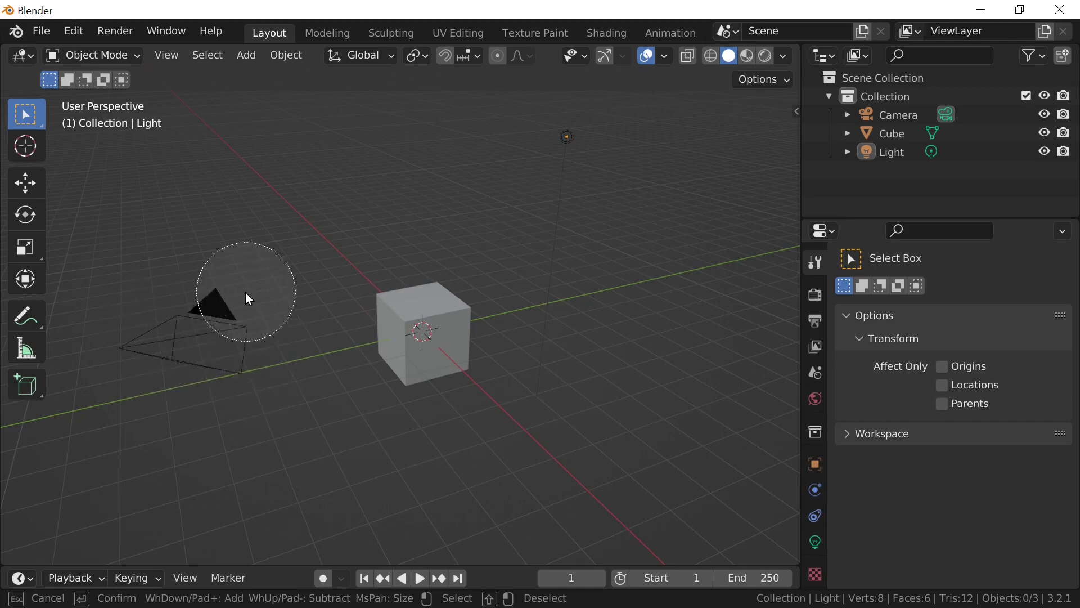
- Circle-select the camera at its origin, deselect it and enlarge the selection circle
{"action": "left_click", "coordinate": [133, 352]}
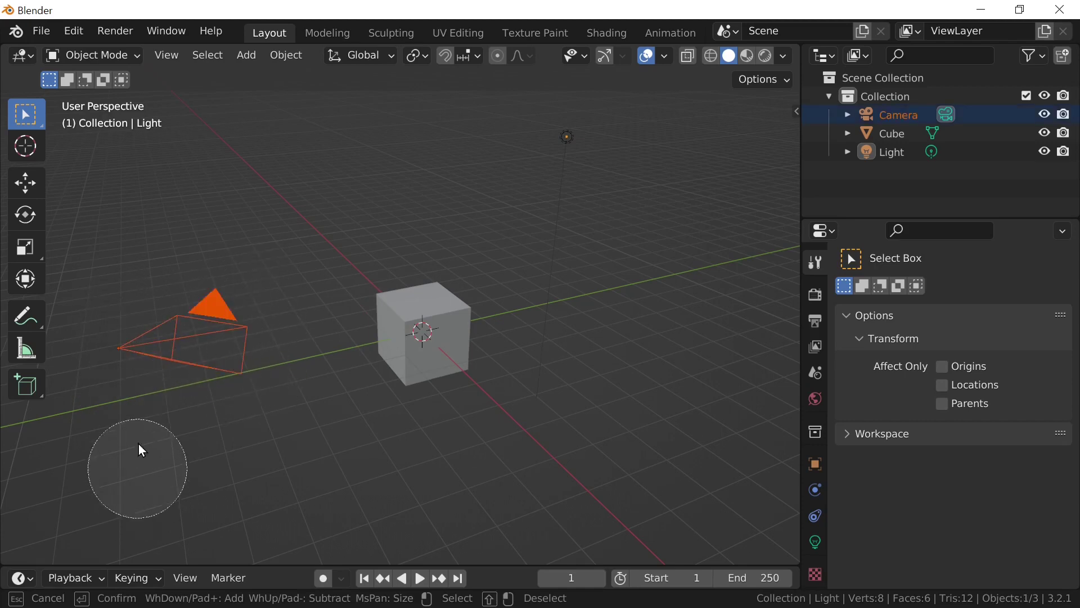
{"action": "left_click", "coordinate": [120, 336], "text": "shift"}
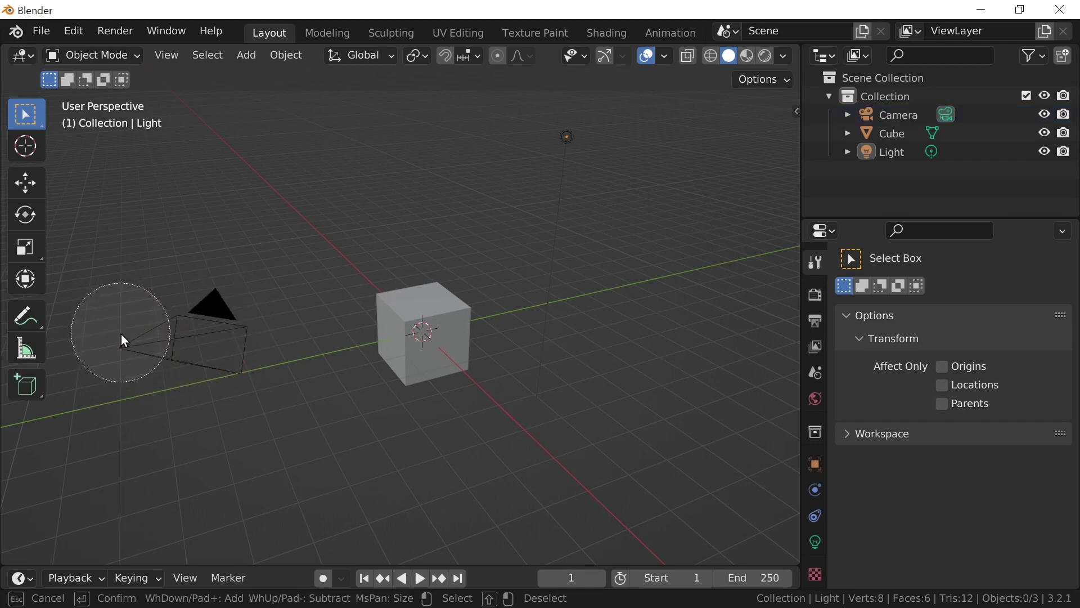
{"action": "scroll", "coordinate": [359, 295], "scroll_direction": "down", "scroll_amount": 12}
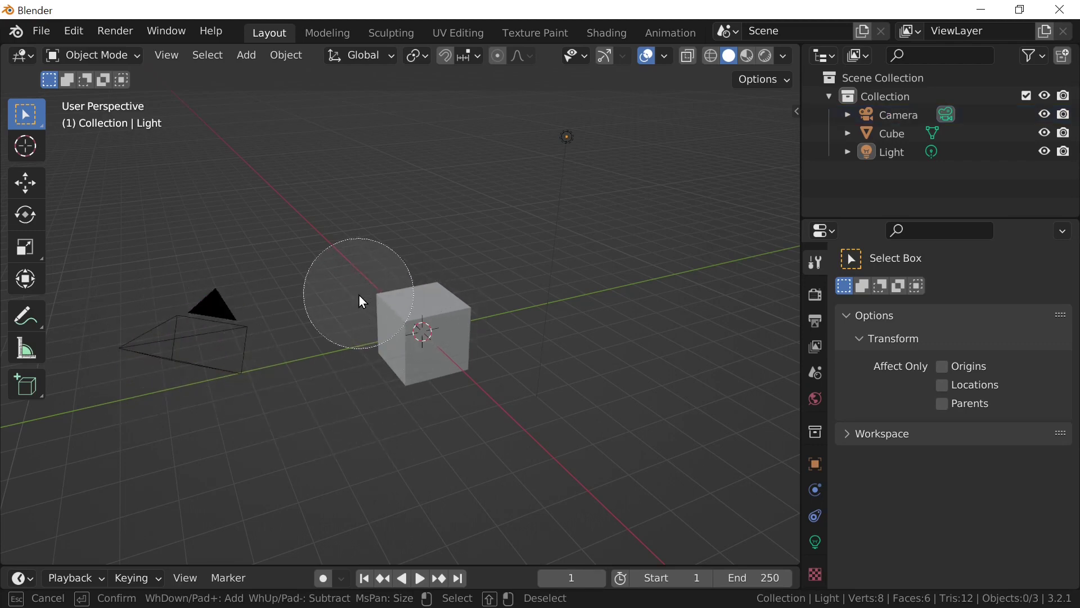
- Circle-select the camera, cube and light with an enlarged circle, leave circle selection and clear the selection
{"action": "mouse_move", "coordinate": [356, 311]}
{"action": "left_mouse_down"}
{"action": "mouse_move", "coordinate": [206, 323]}
{"action": "mouse_move", "coordinate": [465, 372]}
{"action": "mouse_move", "coordinate": [379, 273]}
{"action": "left_mouse_up"}
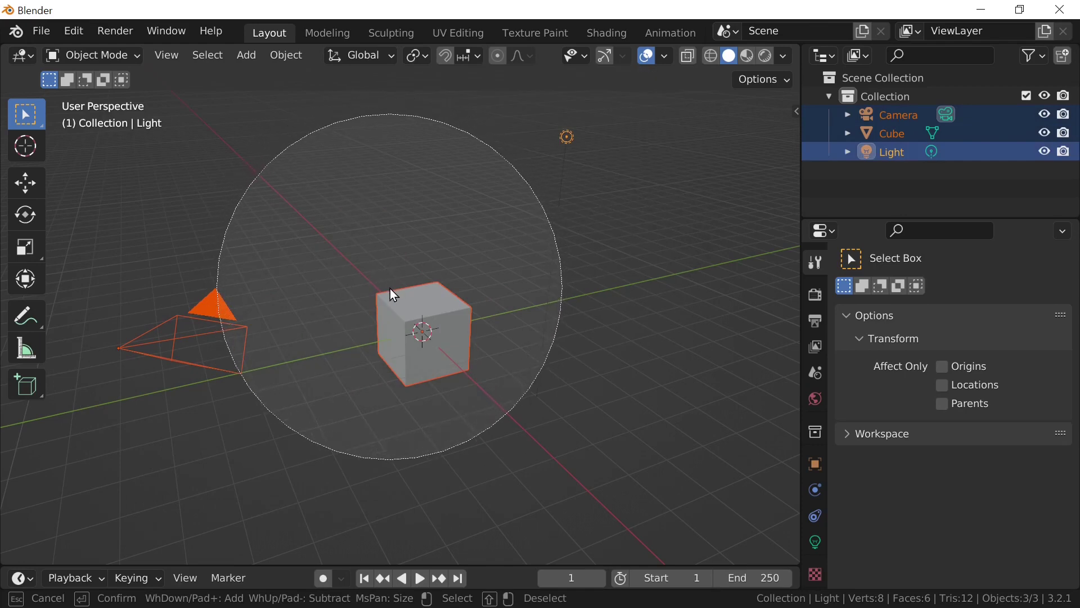
{"action": "key", "text": "Escape"}
{"action": "left_click", "coordinate": [373, 248]}
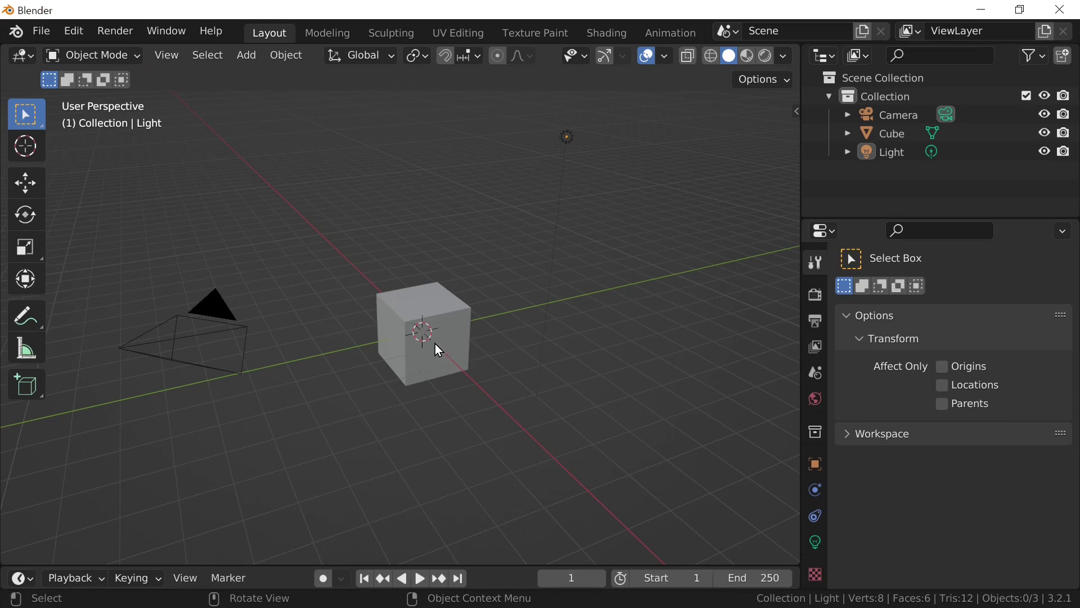
- Hide the cube and toggle its viewport visibility in the Outliner until it is shown again
{"action": "left_click", "coordinate": [426, 317]}
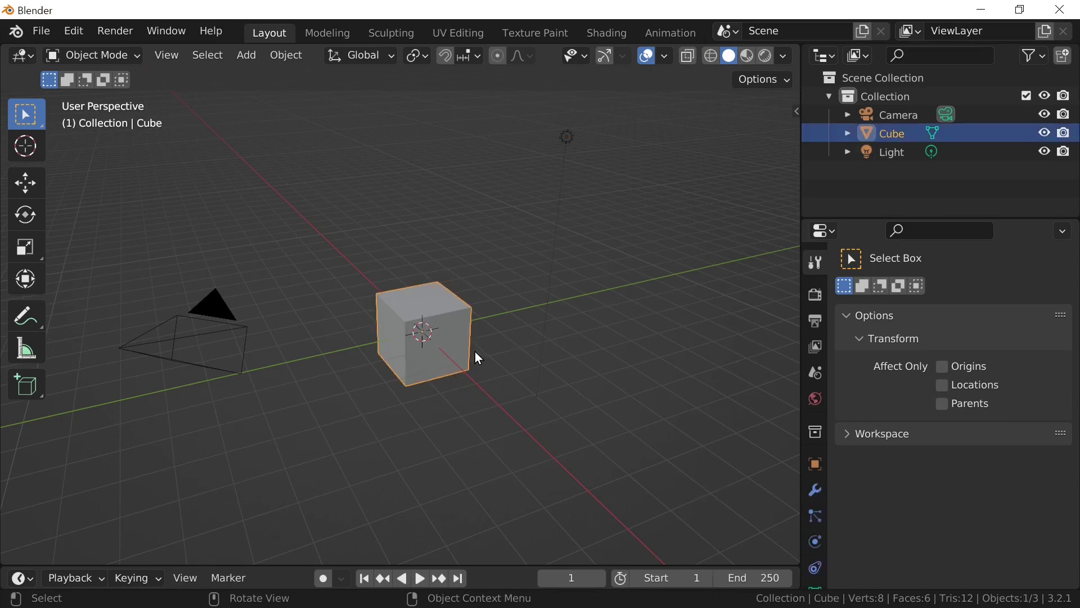
{"action": "key", "text": "h"}
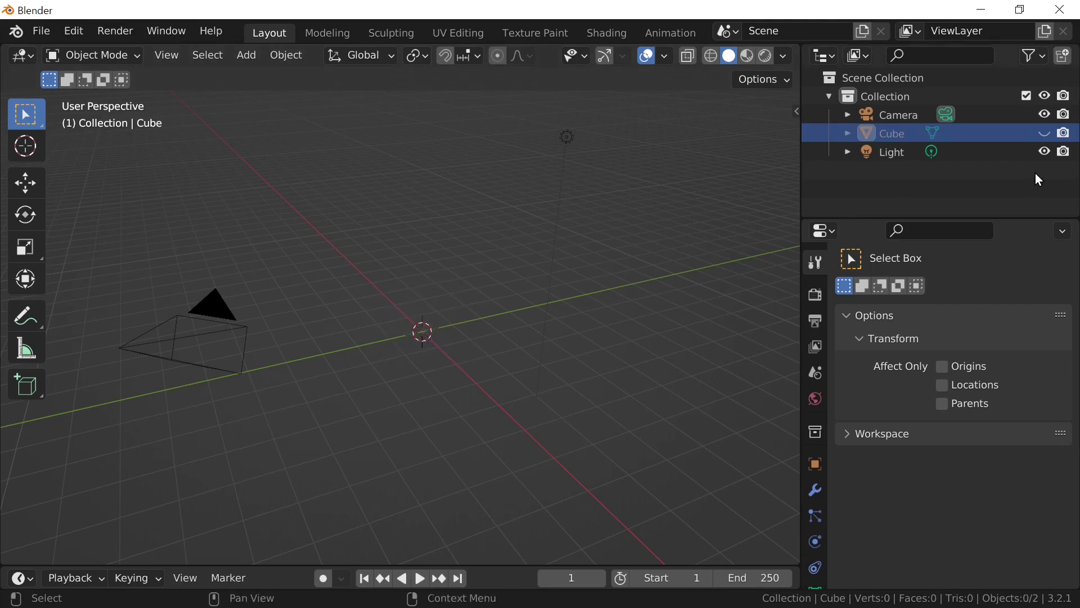
{"action": "double_click", "coordinate": [1044, 133]}
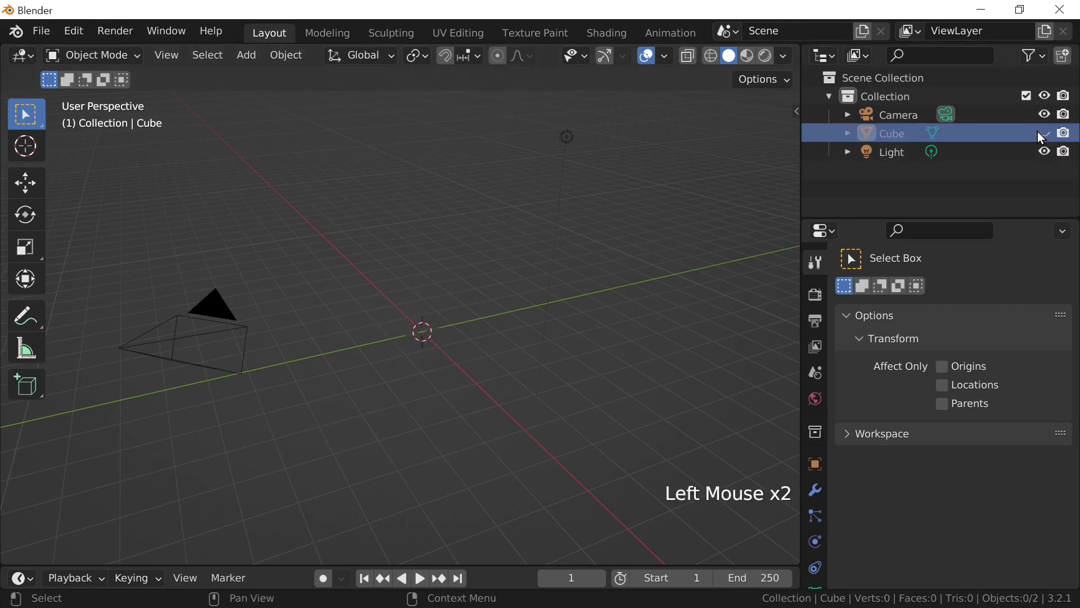
{"action": "left_click", "coordinate": [1038, 132]}
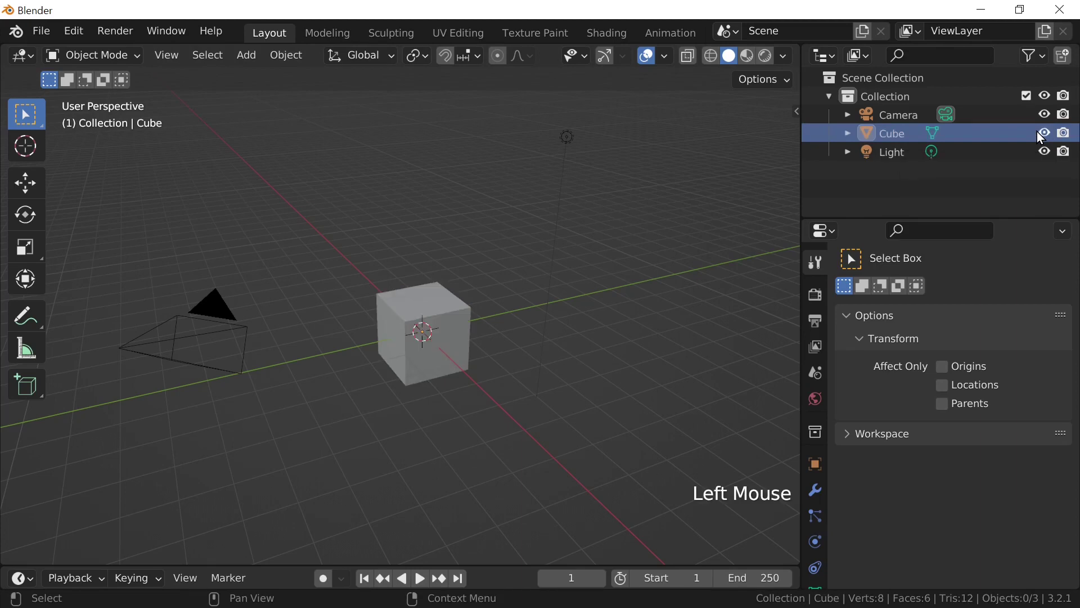
{"action": "left_click", "coordinate": [1038, 132]}
{"action": "left_click", "coordinate": [1038, 132]}
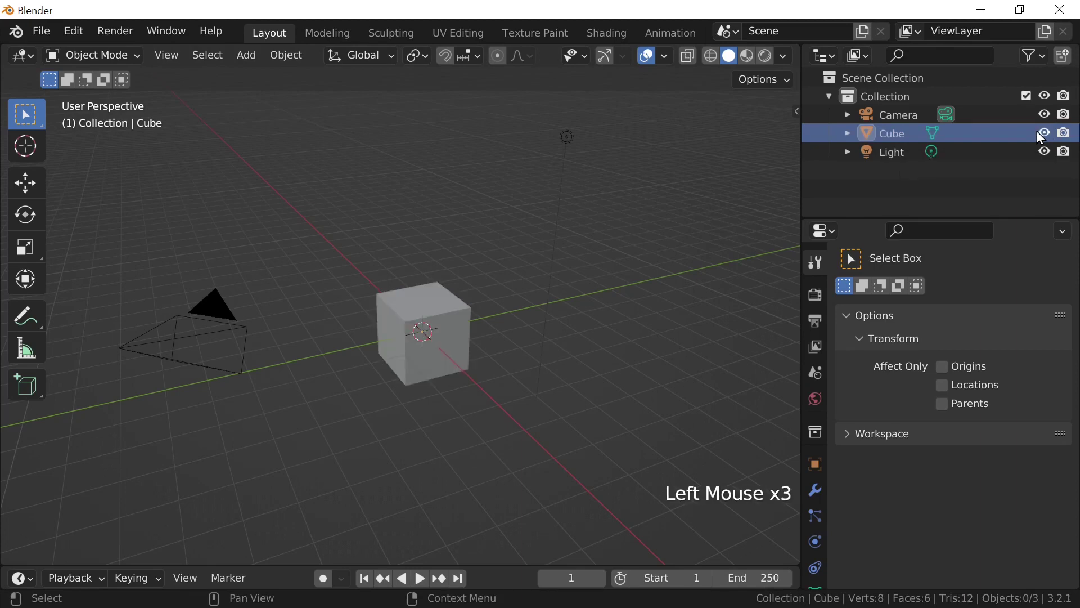
- Hide the cube and the camera from the Outliner, and unhide all hidden objects at once
{"action": "left_click", "coordinate": [1041, 135]}
{"action": "left_click", "coordinate": [1044, 114]}
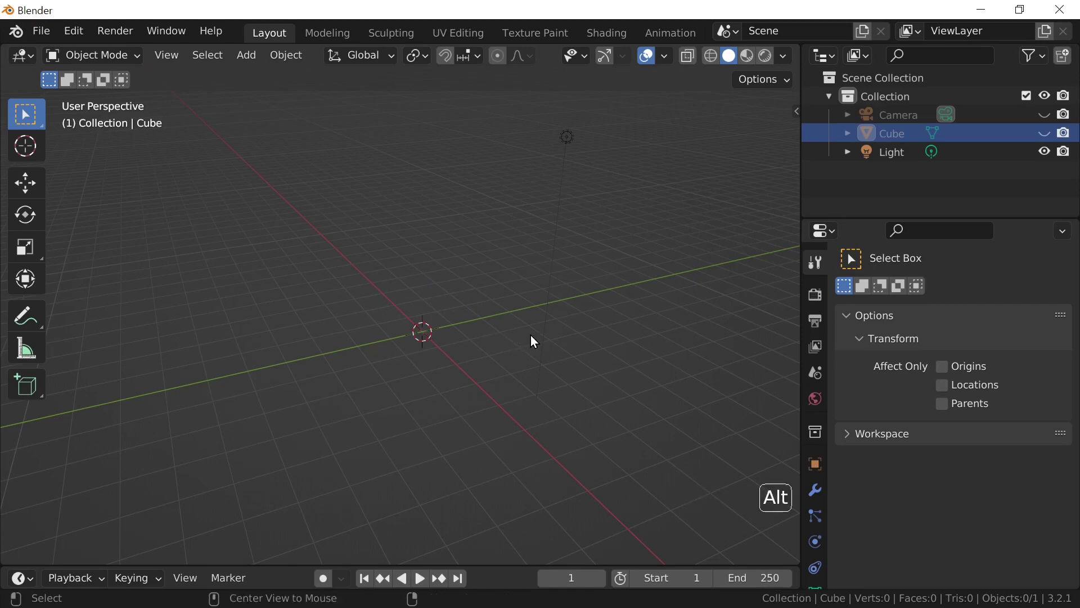
{"action": "key", "text": "alt+h"}
- Select and hide all objects, and unhide the cube, camera and light individually from the Outliner
{"action": "double_click", "coordinate": [457, 329]}
{"action": "key", "text": "a"}
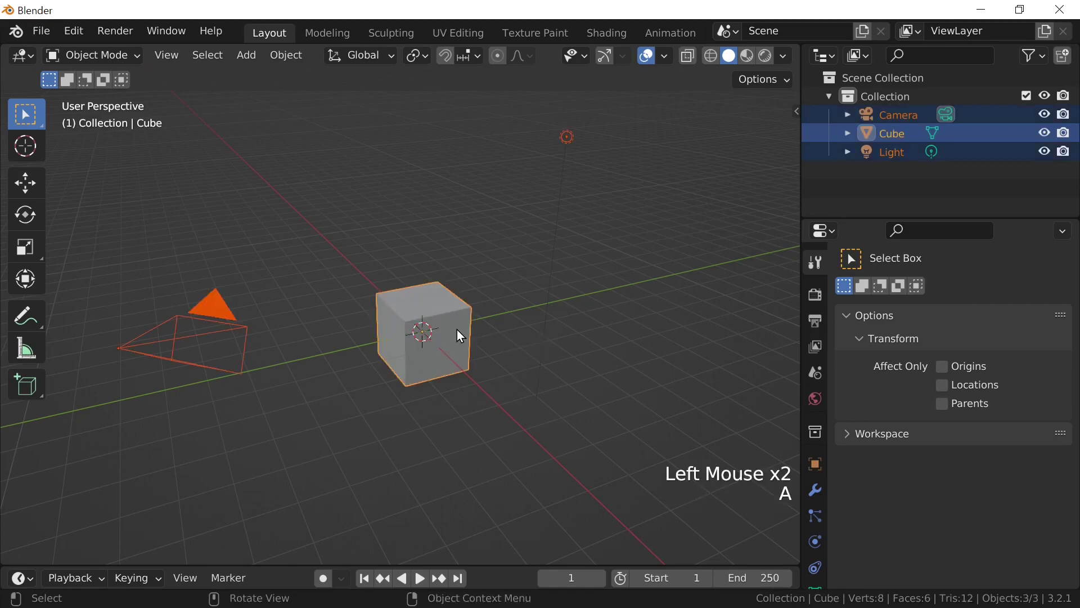
{"action": "key", "text": "h"}
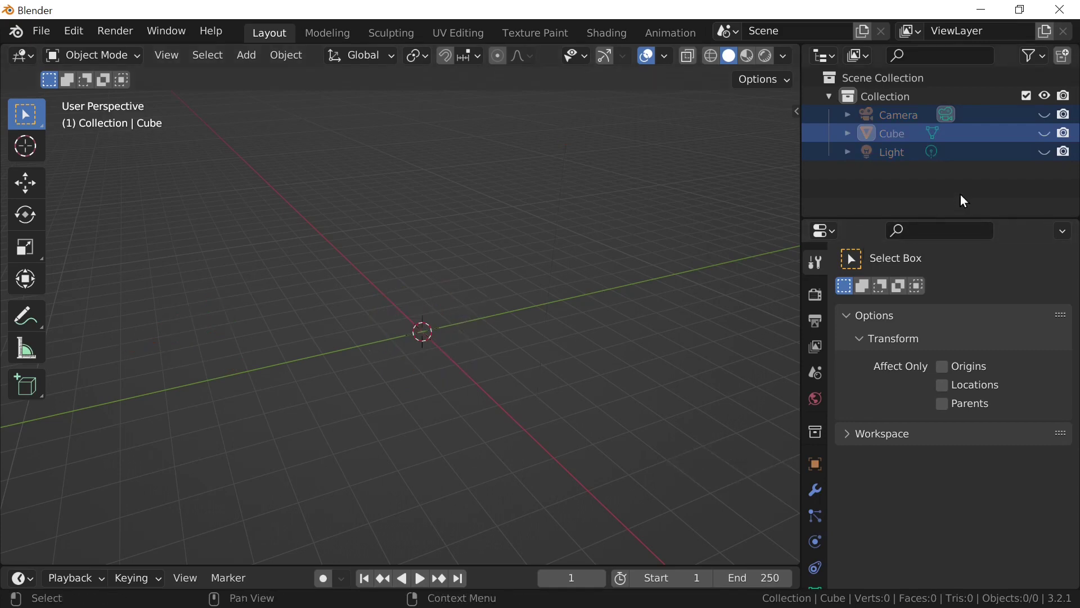
{"action": "left_click", "coordinate": [1047, 132]}
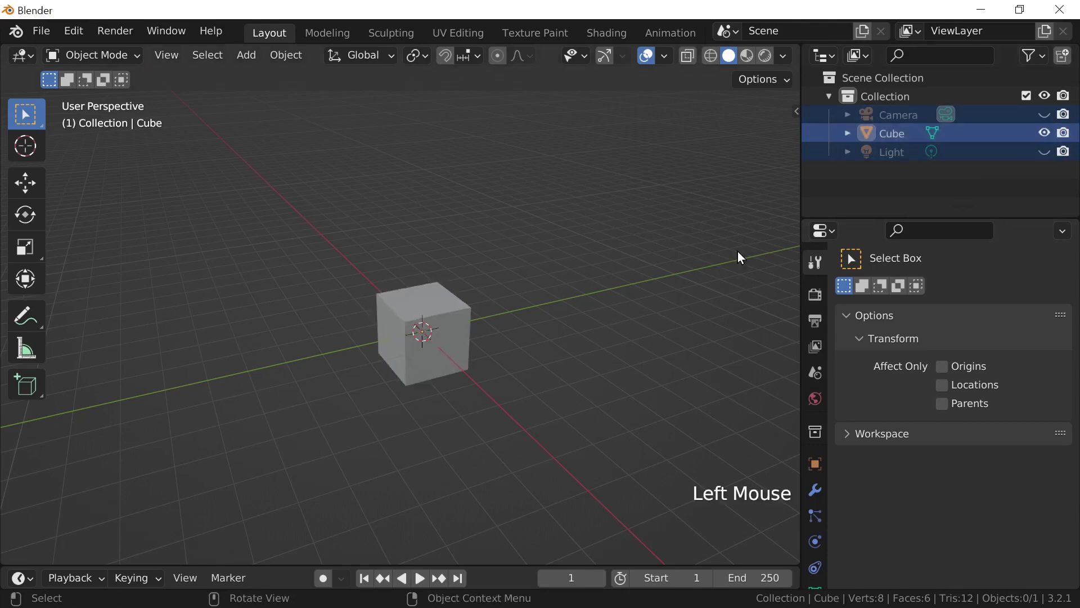
{"action": "left_click", "coordinate": [1045, 115]}
{"action": "left_click", "coordinate": [1045, 151]}
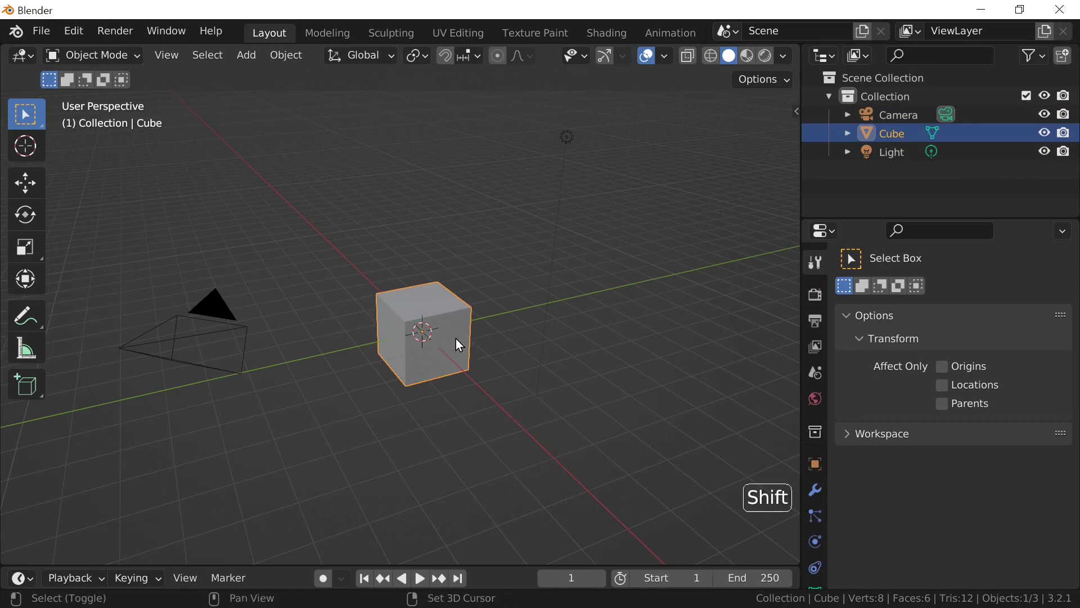
- Hide every object except the selected cube, and unhide all hidden objects
{"action": "key", "text": "shift+h"}
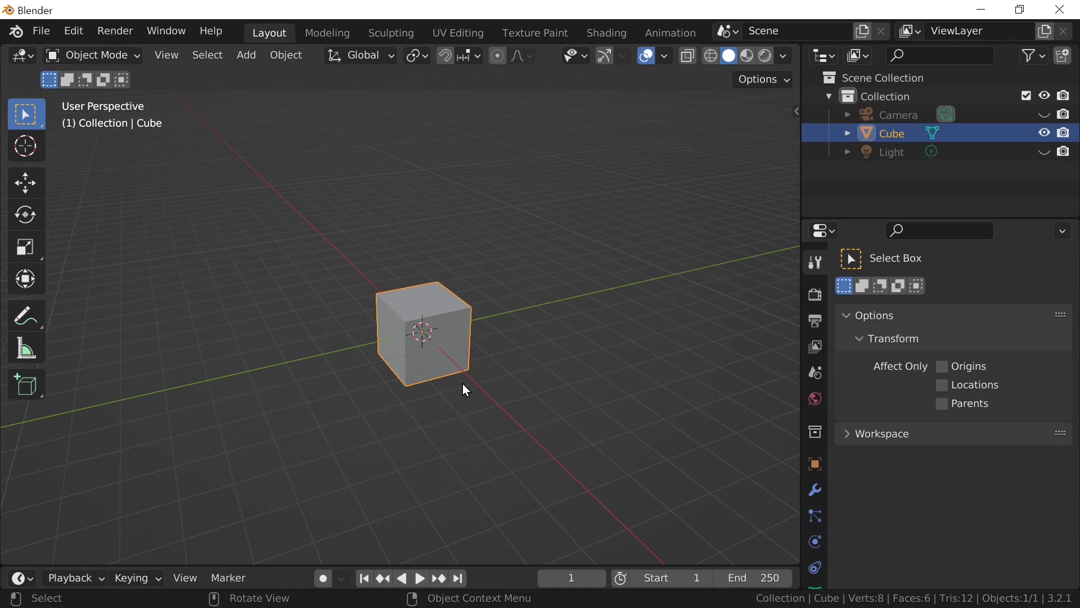
{"action": "key", "text": "alt+h"}
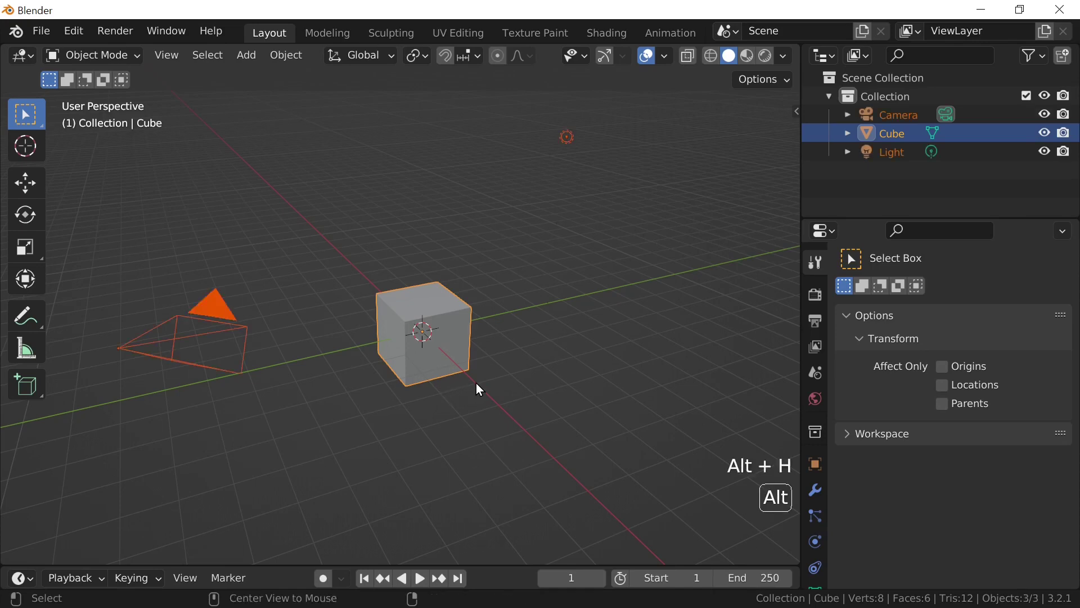
- Isolate the cube in Local View, try to unhide the other objects there, and exit Local View
{"action": "left_click", "coordinate": [462, 362]}
{"action": "key", "text": "KP_Divide"}
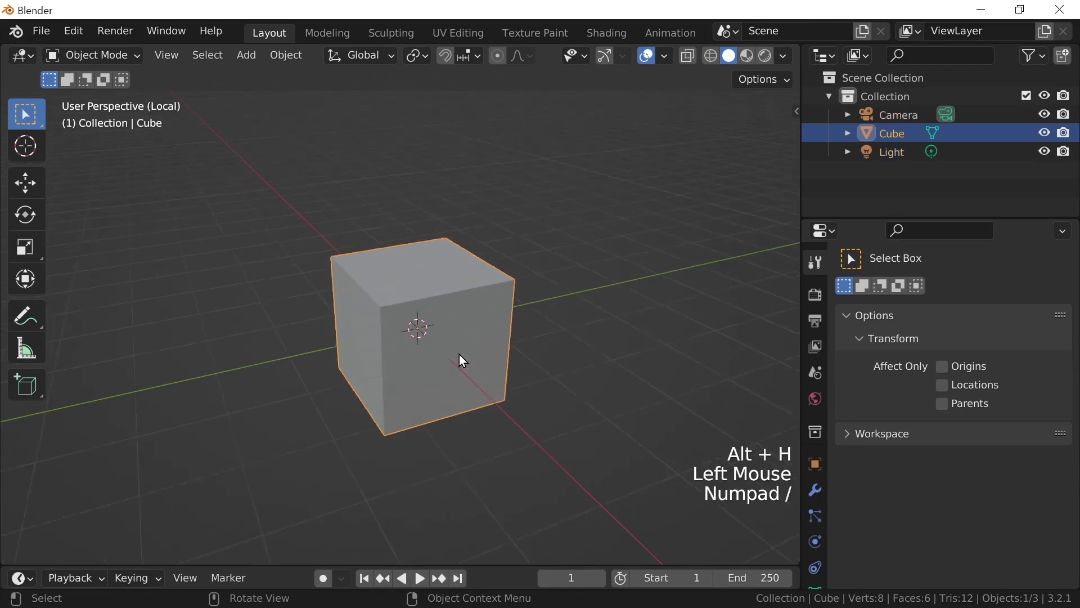
{"action": "scroll", "coordinate": [374, 337], "scroll_direction": "down", "scroll_amount": 2}
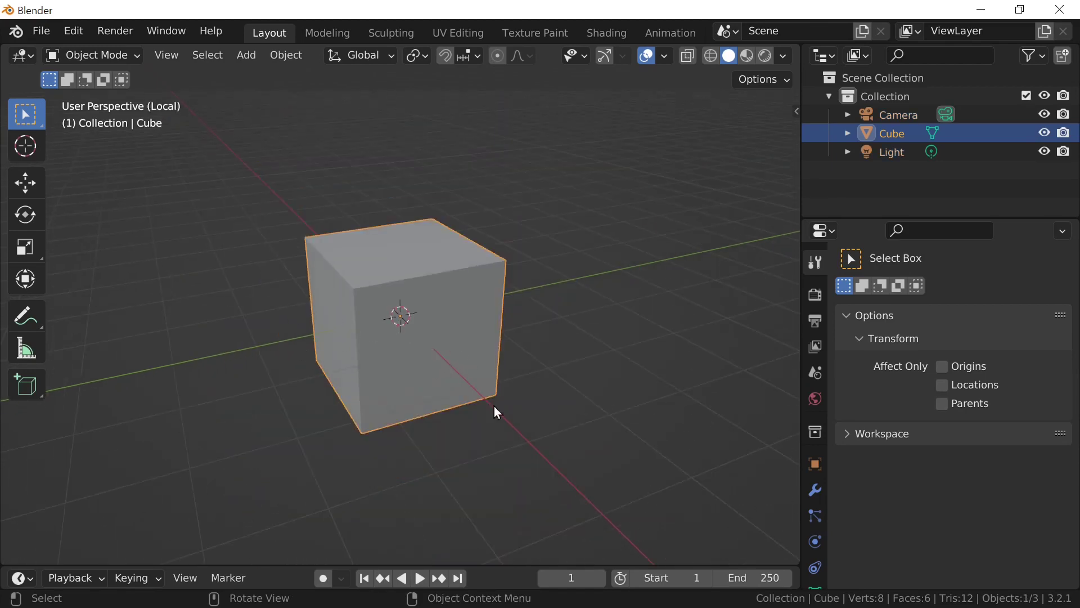
{"action": "key", "text": "alt+h"}
{"action": "scroll", "coordinate": [428, 362], "scroll_direction": "down", "scroll_amount": 1}
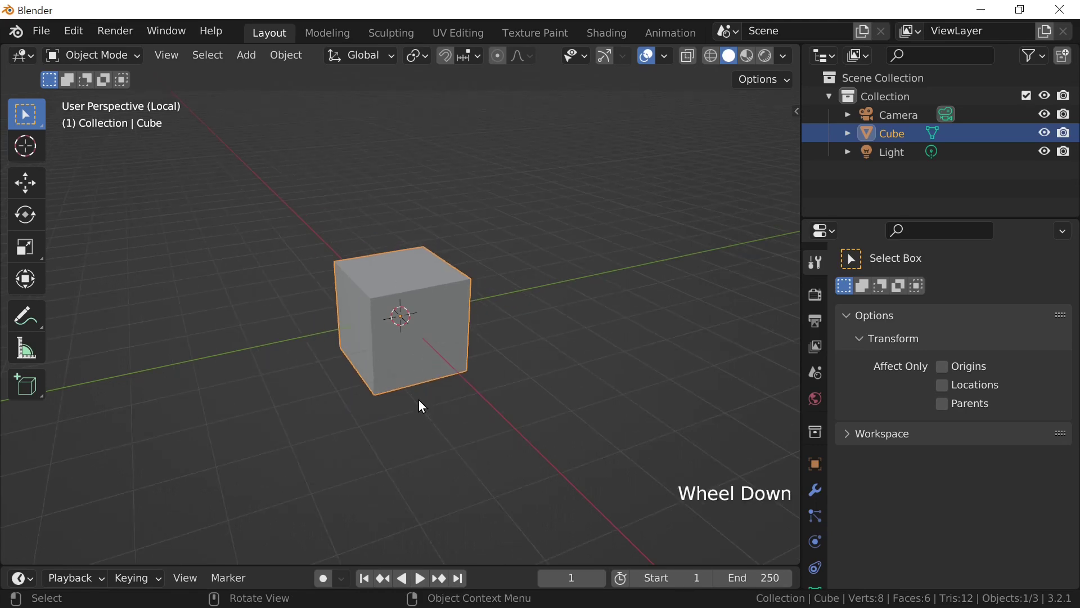
{"action": "key", "text": "KP_Divide"}
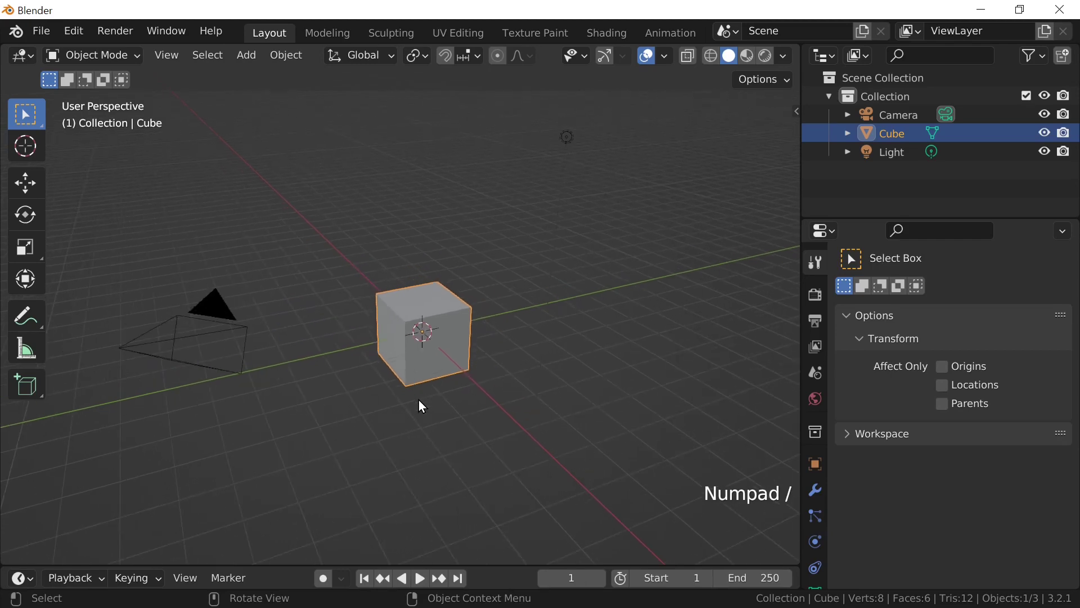
- Select all objects in the scene and clear the selection
{"action": "scroll", "coordinate": [474, 359], "scroll_direction": "down", "scroll_amount": 1}
{"action": "key", "text": "a"}
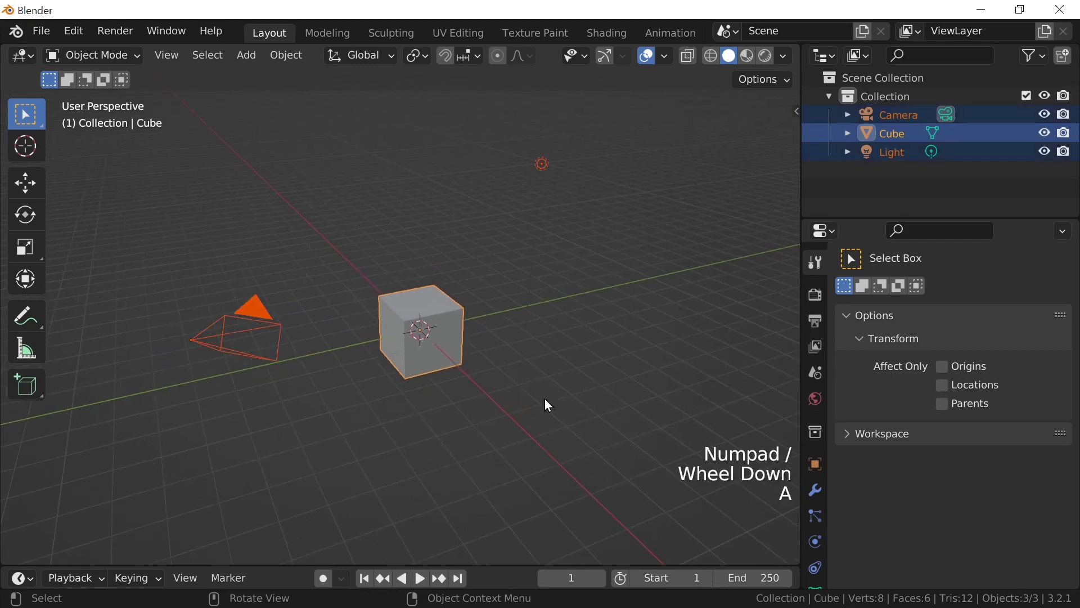
{"action": "left_click", "coordinate": [596, 408]}
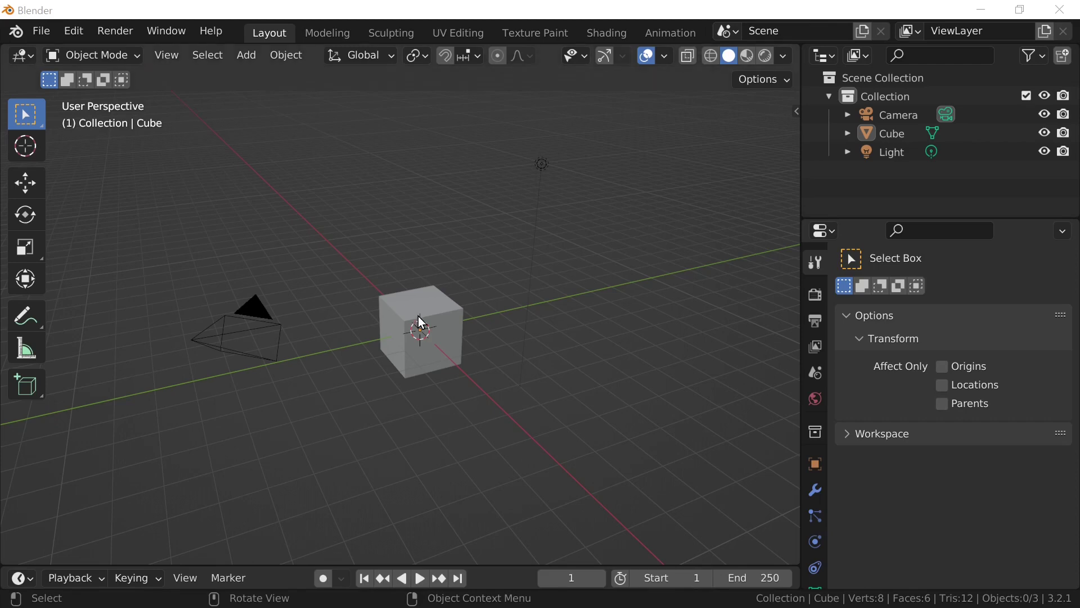
- Select the cube, the camera and the light one after another at their origins
{"action": "left_click", "coordinate": [451, 305]}
{"action": "scroll", "coordinate": [444, 357], "scroll_direction": "up", "scroll_amount": 1}
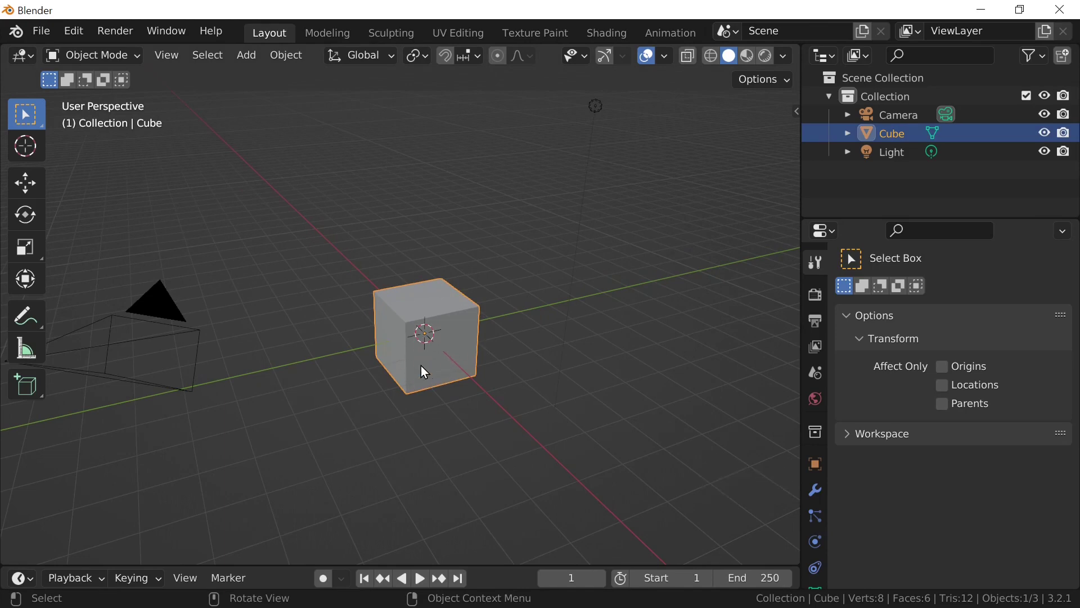
{"action": "scroll", "coordinate": [294, 368], "scroll_direction": "down", "scroll_amount": 1}
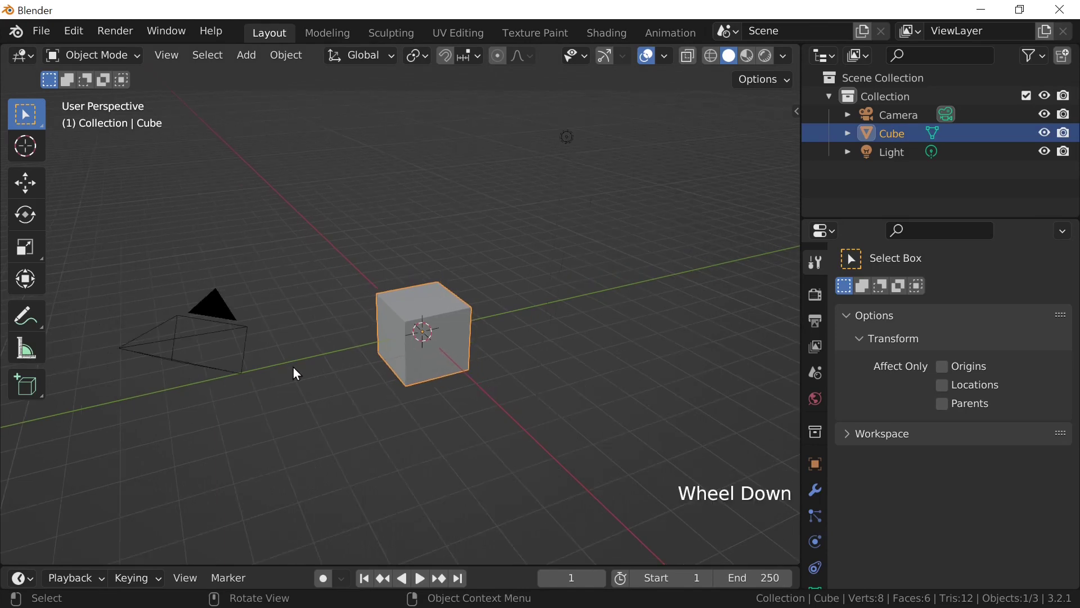
{"action": "left_click", "coordinate": [182, 333]}
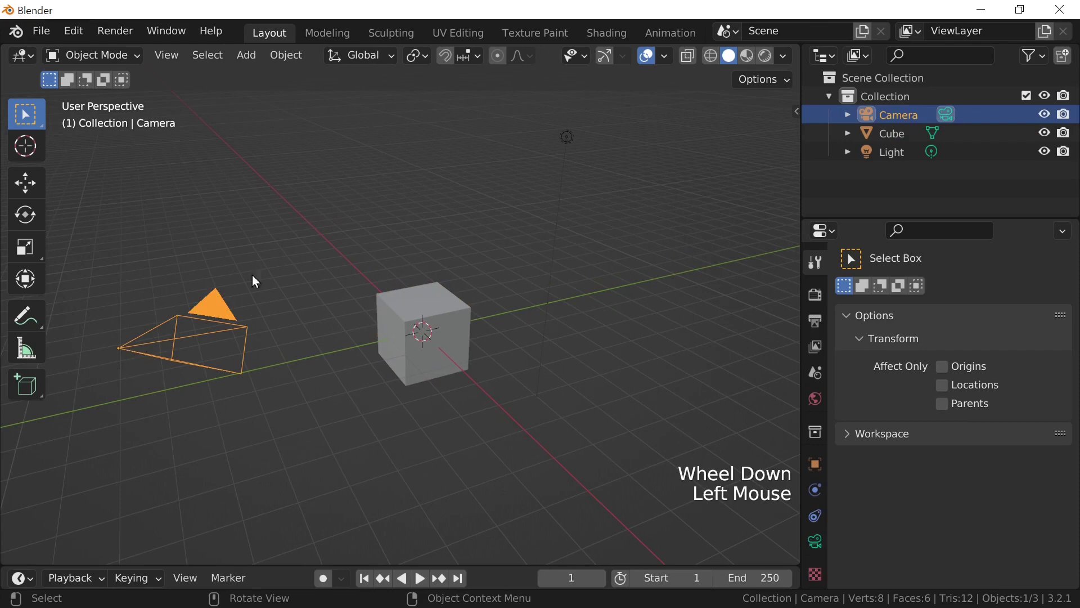
{"action": "left_click", "coordinate": [564, 138]}
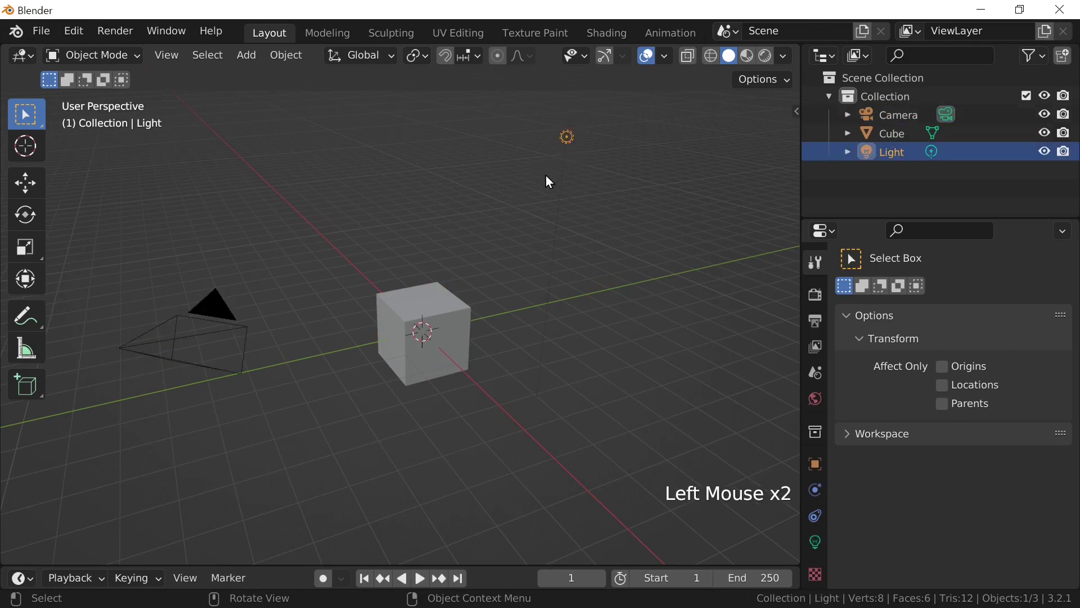
- Move the cube's whole mesh 4 m along Y and 2 m along Z in Edit Mode, and return to Object Mode
{"action": "left_click", "coordinate": [405, 356]}
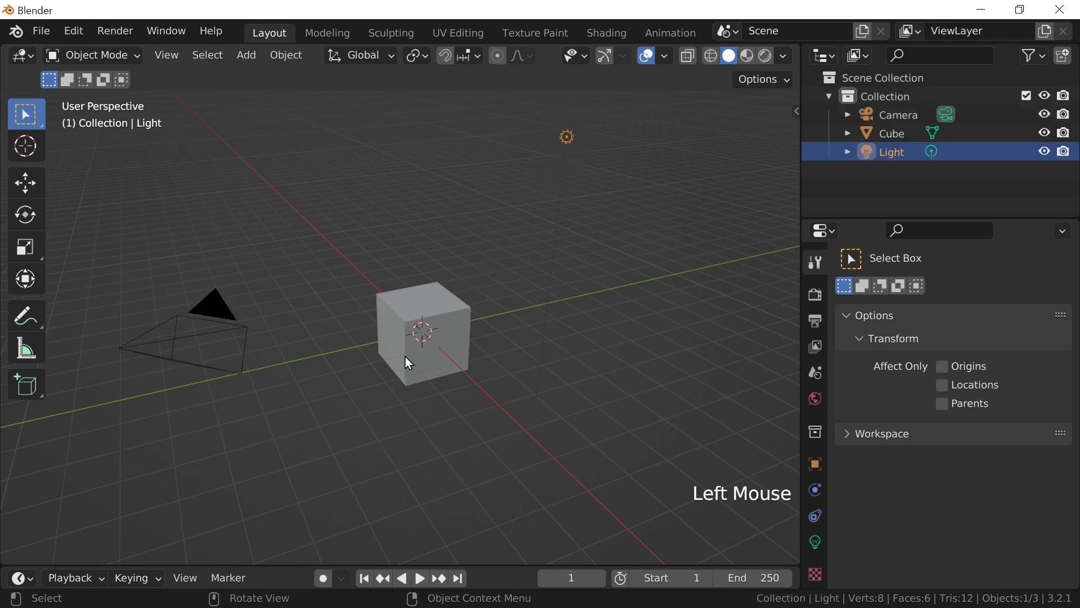
{"action": "scroll", "coordinate": [450, 363], "scroll_direction": "up", "scroll_amount": 2}
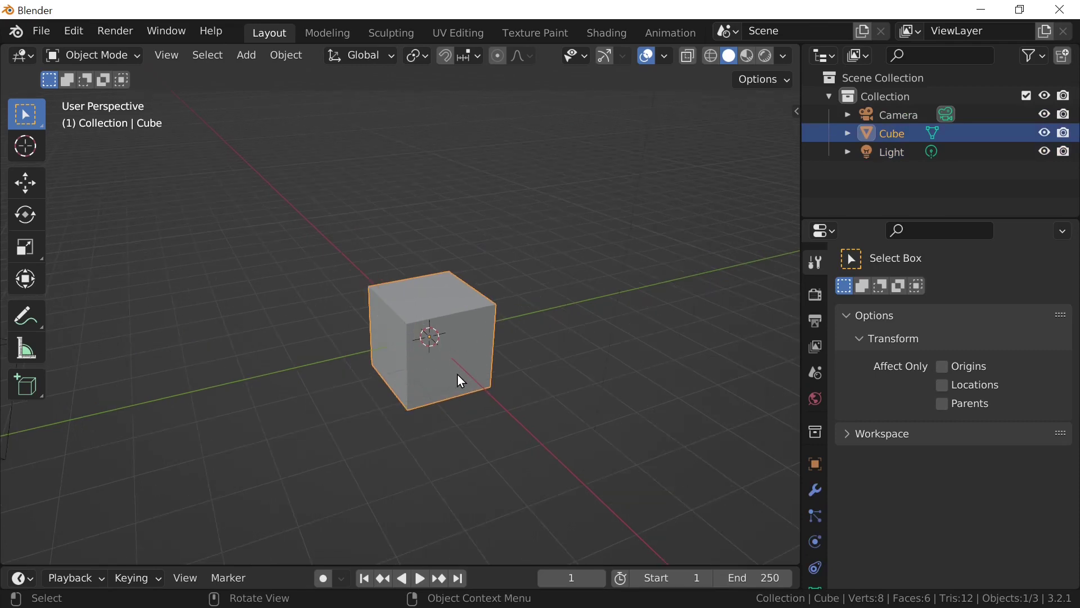
{"action": "key", "text": "Tab"}
{"action": "key", "text": "g"}
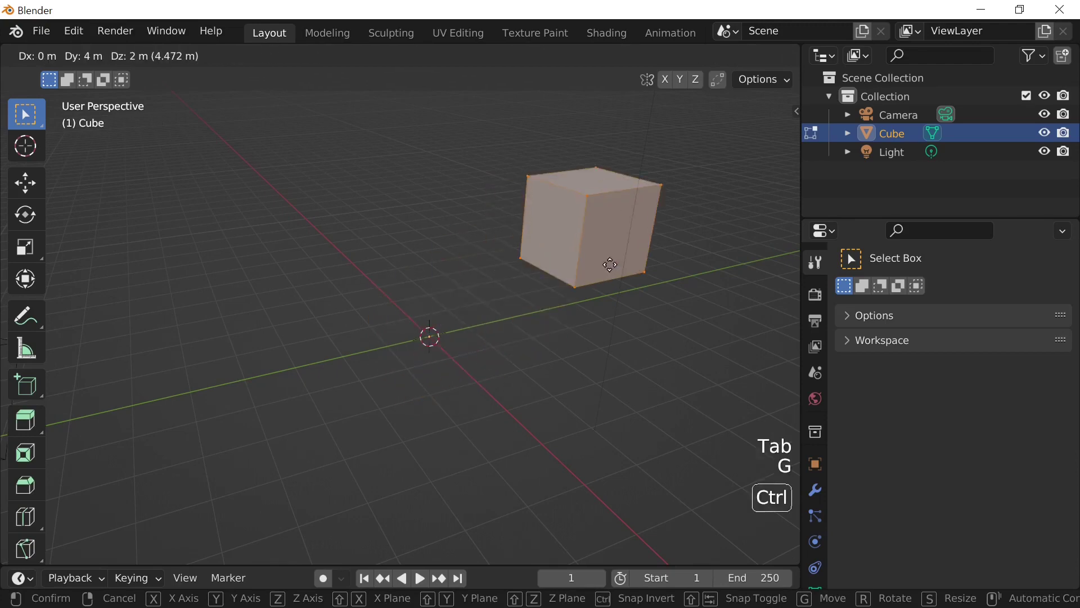
{"action": "left_click", "coordinate": [616, 259]}
{"action": "key", "text": "Tab"}
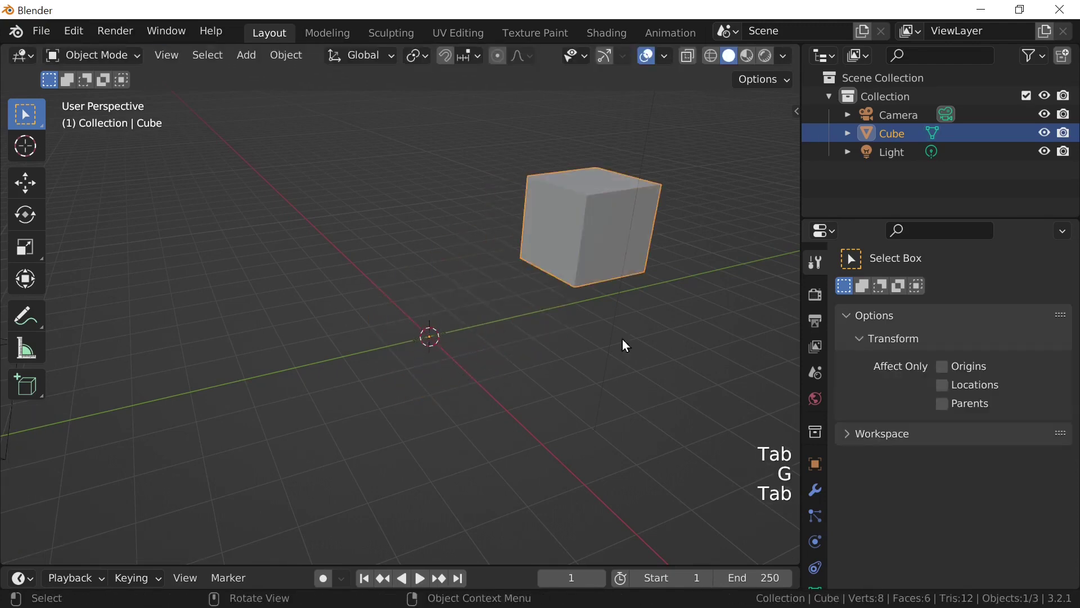
- Try rotating and scaling the cube about its offset origin
{"action": "key", "text": "r"}
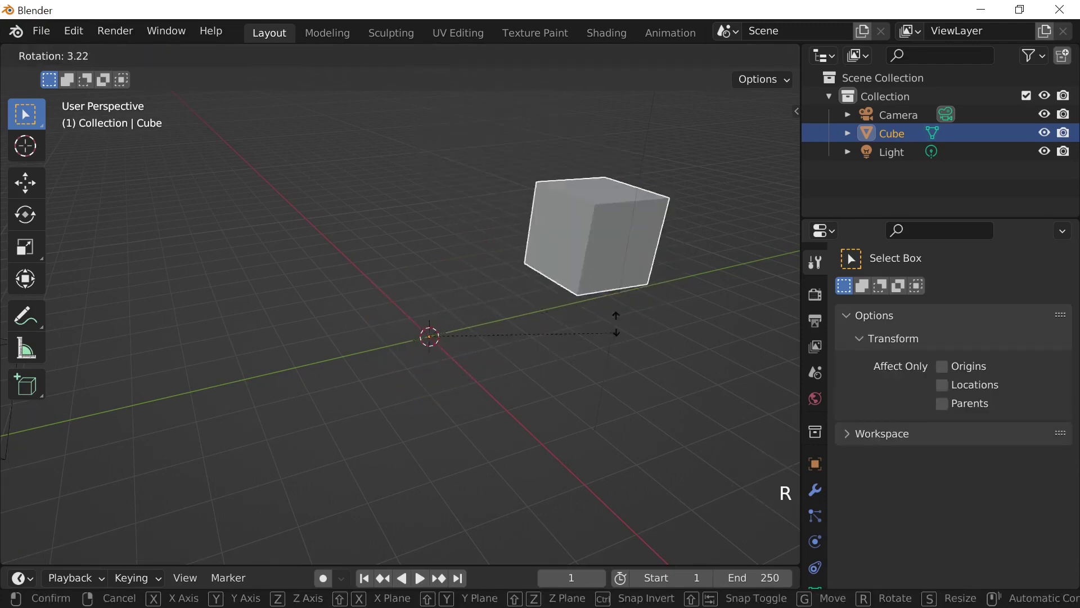
{"action": "key", "text": "s"}
{"action": "left_click", "coordinate": [610, 294]}
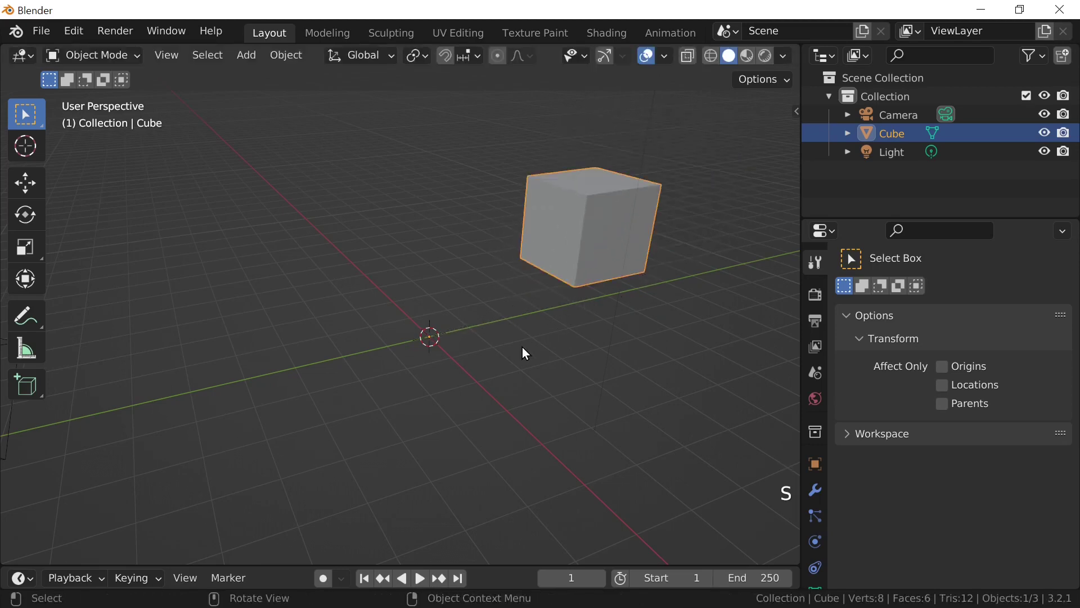
- Undo the move of the cube's mesh and go back to Object Mode
{"action": "key", "text": "ctrl+z"}
{"action": "key", "text": "ctrl+z"}
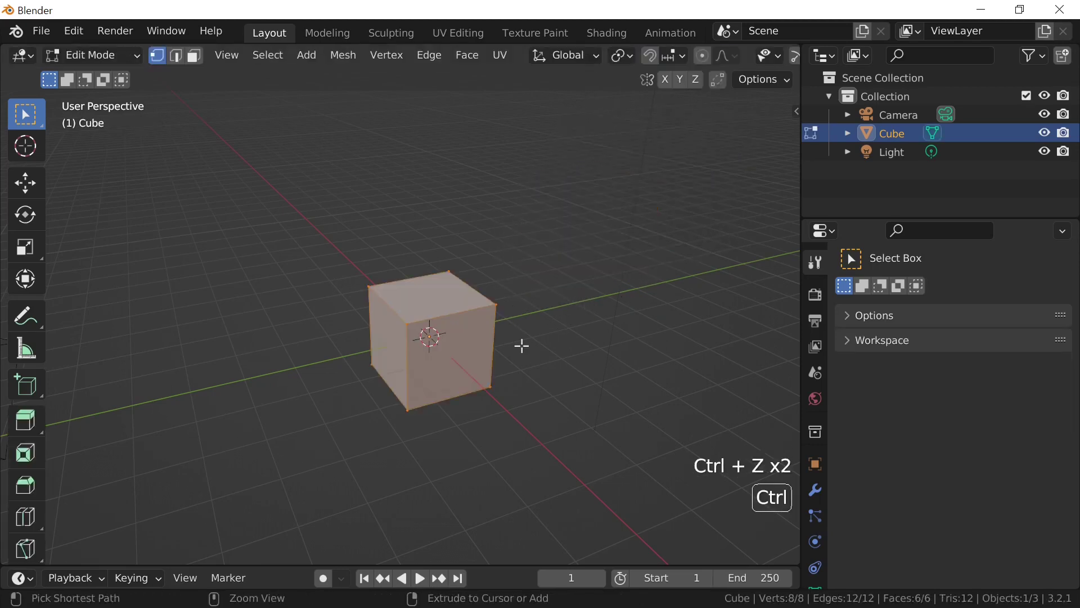
{"action": "key", "text": "ctrl+z"}
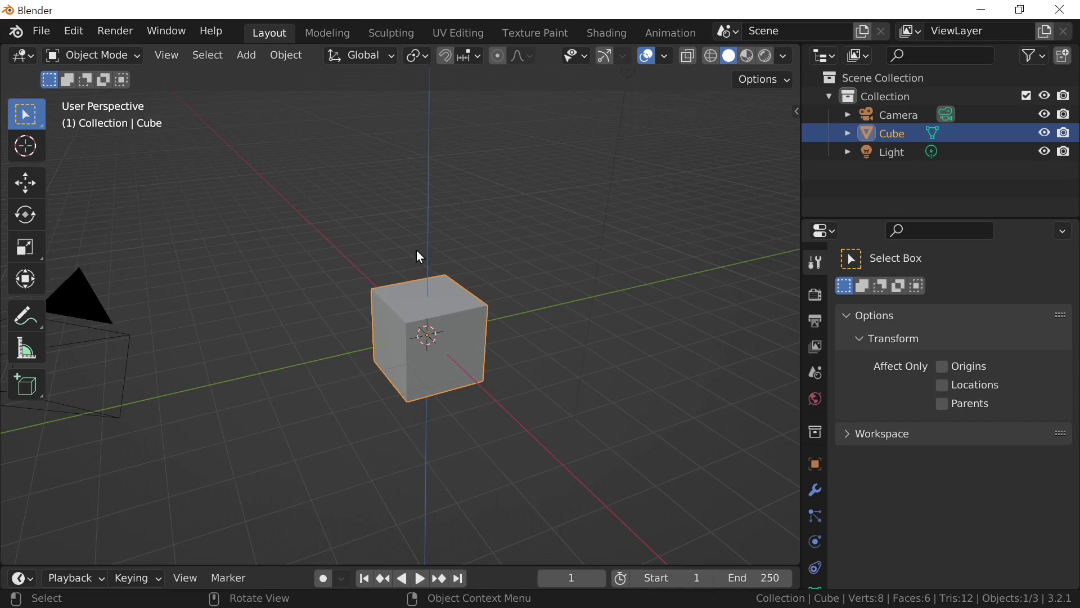
- Hide the selected cube and unhide it again
{"action": "left_click", "coordinate": [426, 384]}
{"action": "key", "text": "h"}
{"action": "scroll", "coordinate": [445, 388], "scroll_direction": "up", "scroll_amount": 3}
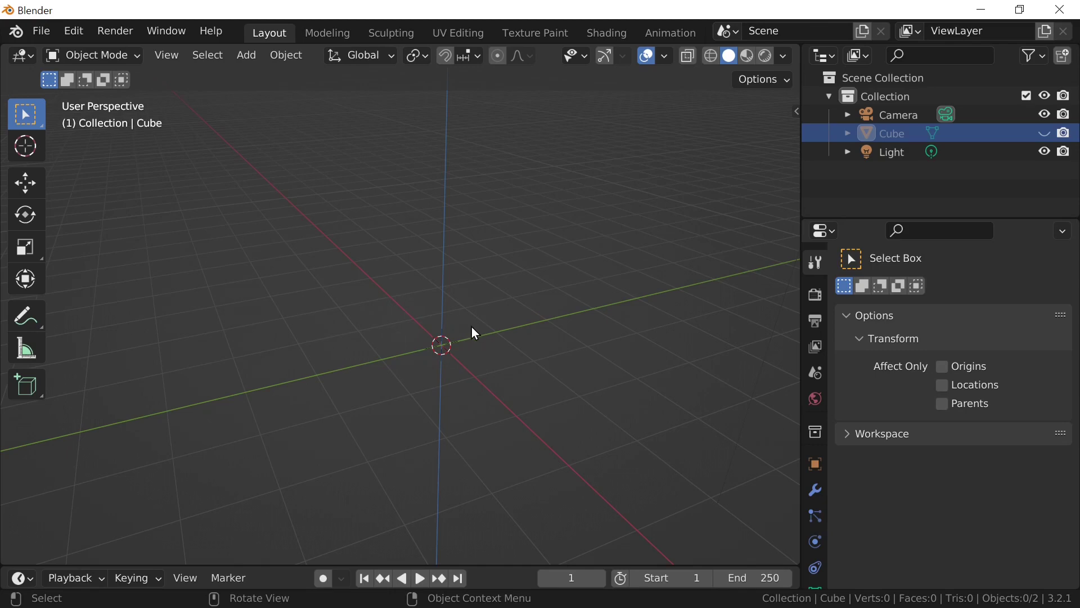
{"action": "key", "text": "alt+h"}
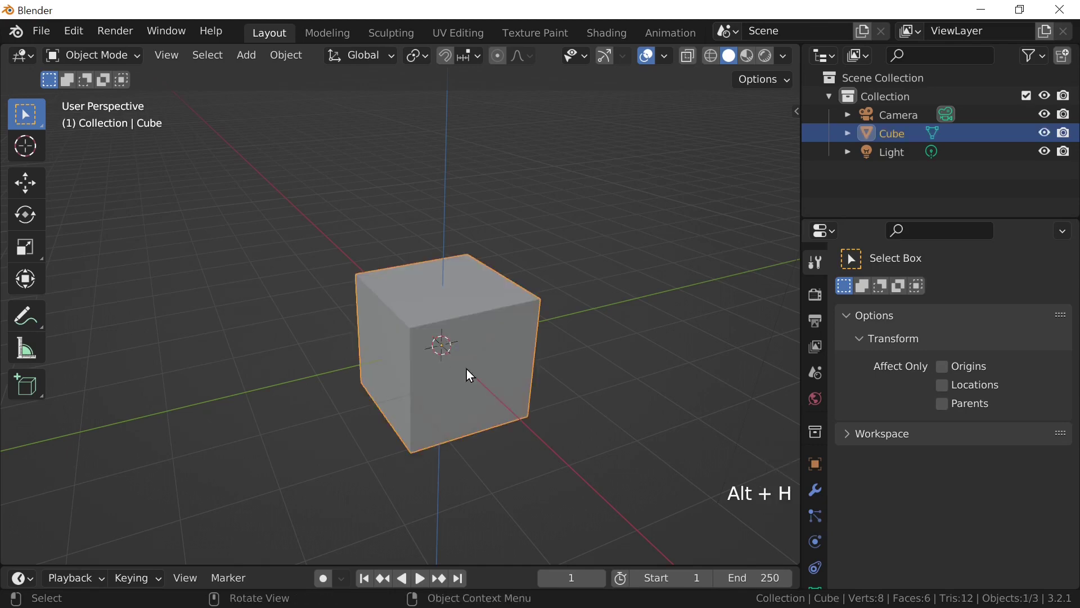
- Frame the viewport on the selected cube
{"action": "scroll", "coordinate": [467, 369], "scroll_direction": "down", "scroll_amount": 1}
{"action": "middle_click_drag", "start_coordinate": [467, 369], "coordinate": [462, 346], "text": "shift"}
{"action": "key", "text": "KP_Decimal"}
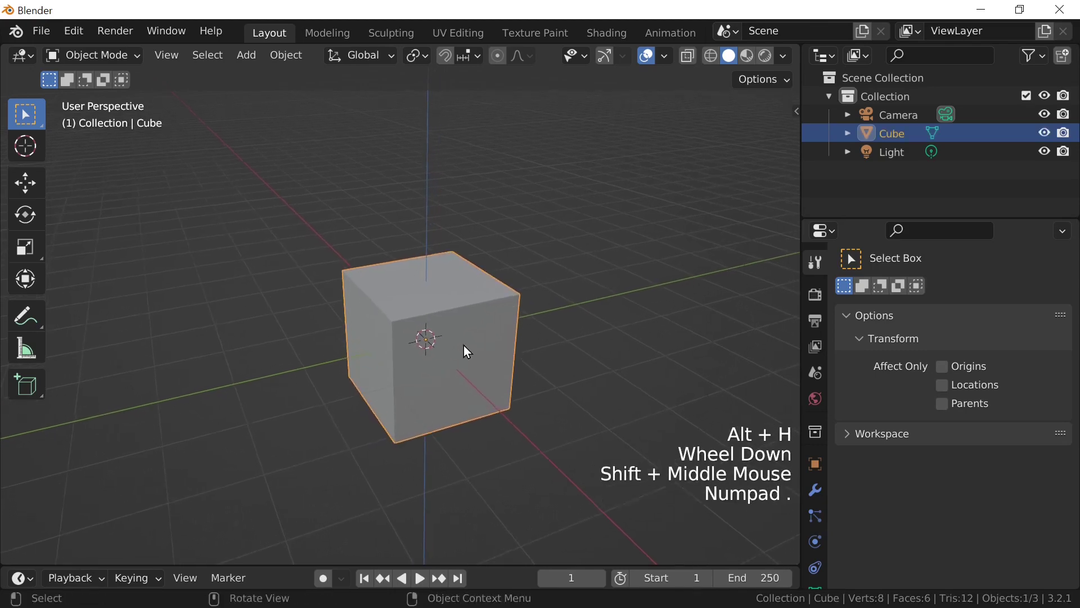
- Display the cube's object properties with its location, rotation and scale values
{"action": "scroll", "coordinate": [484, 369], "scroll_direction": "down", "scroll_amount": 3}
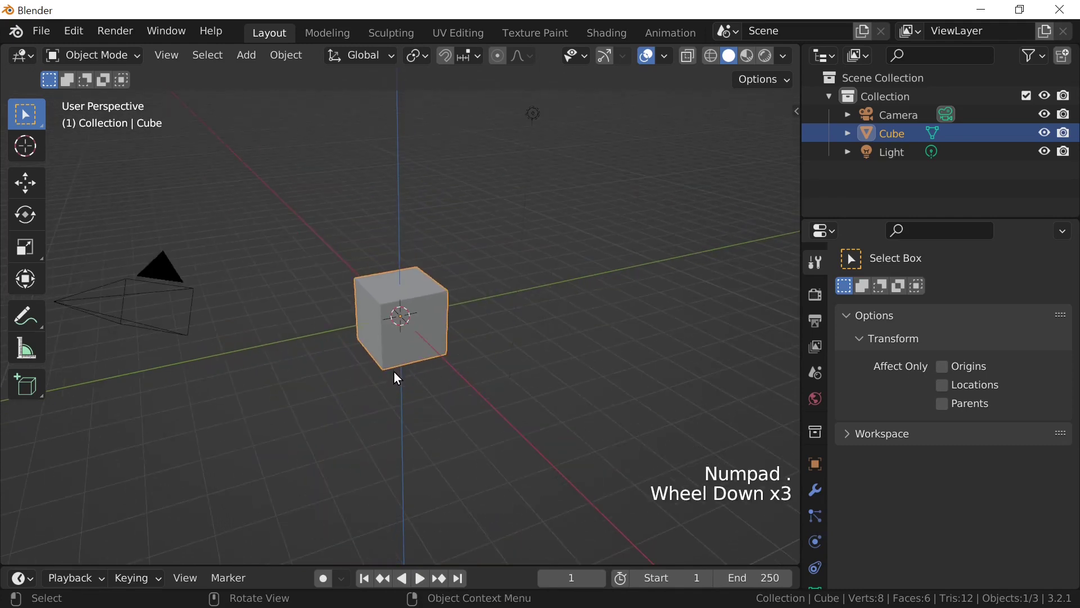
{"action": "scroll", "coordinate": [399, 379], "scroll_direction": "up", "scroll_amount": 2}
{"action": "left_click", "coordinate": [815, 464]}
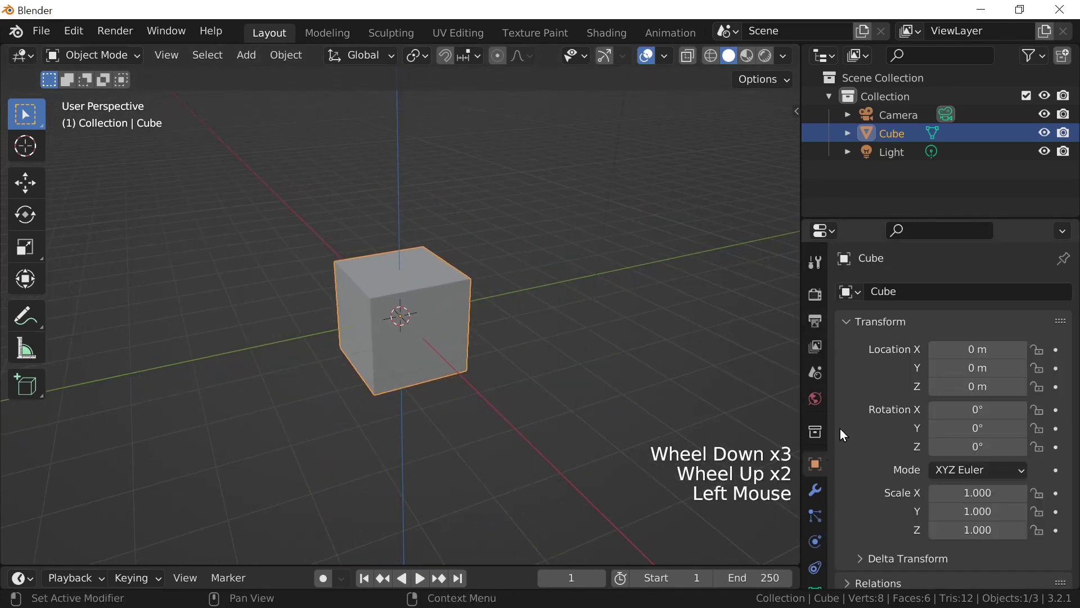
- Try moving the cube with increment snapping to X 1 m, Y 4 m, Z 2 m, and undo the move
{"action": "key", "text": "g"}
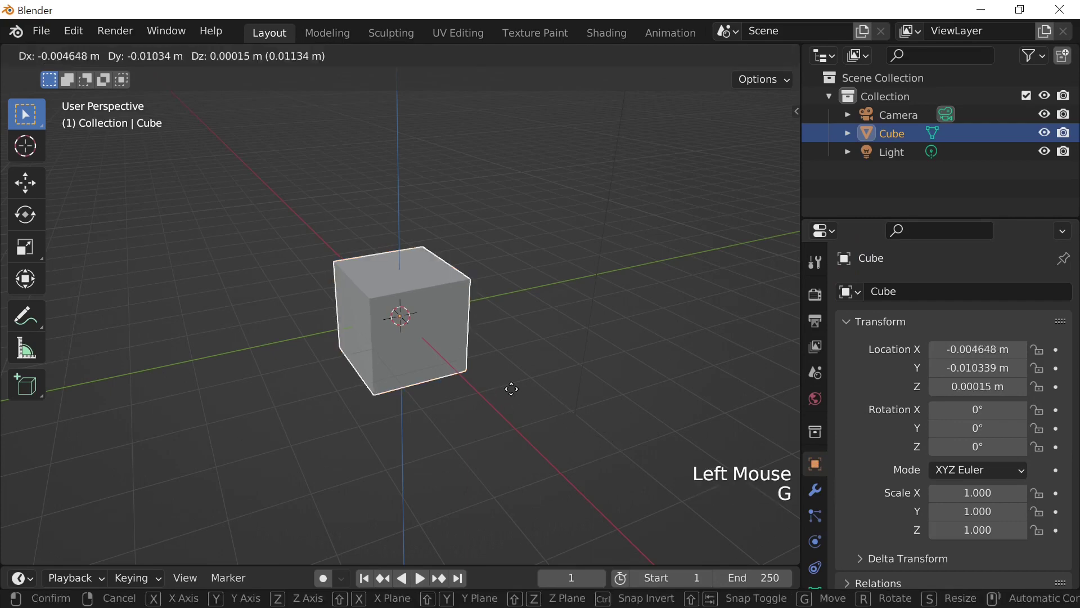
{"action": "key", "text": "ctrl"}
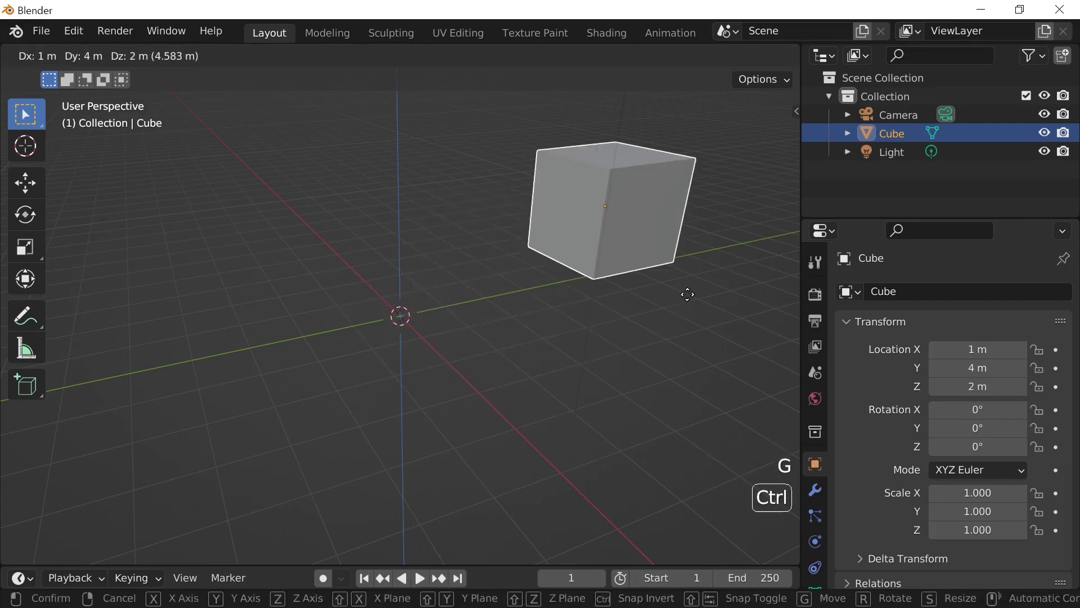
{"action": "left_click", "coordinate": [688, 294]}
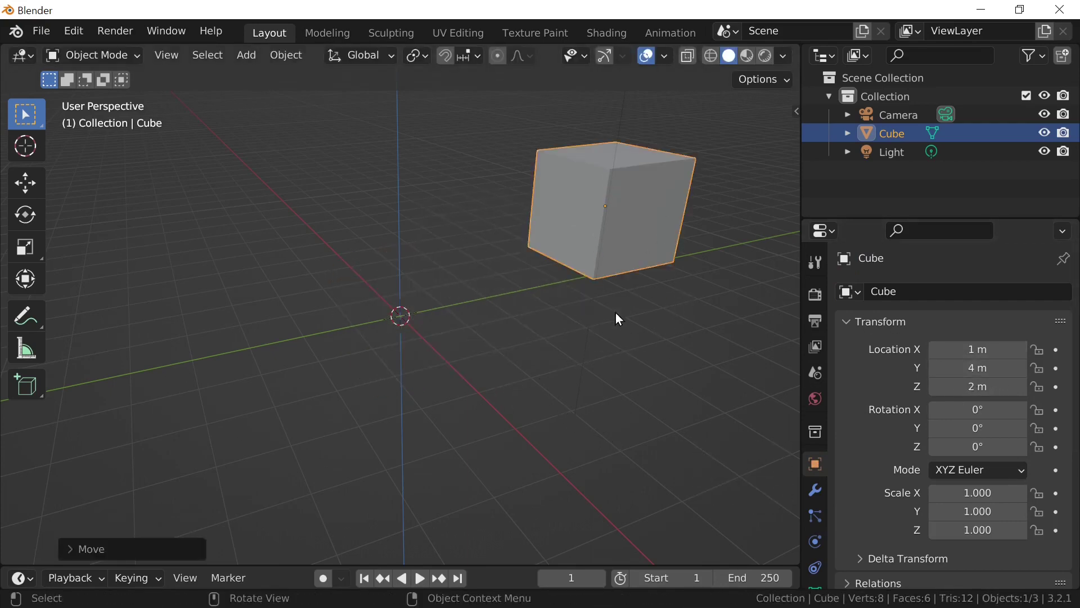
{"action": "key", "text": "ctrl+z"}
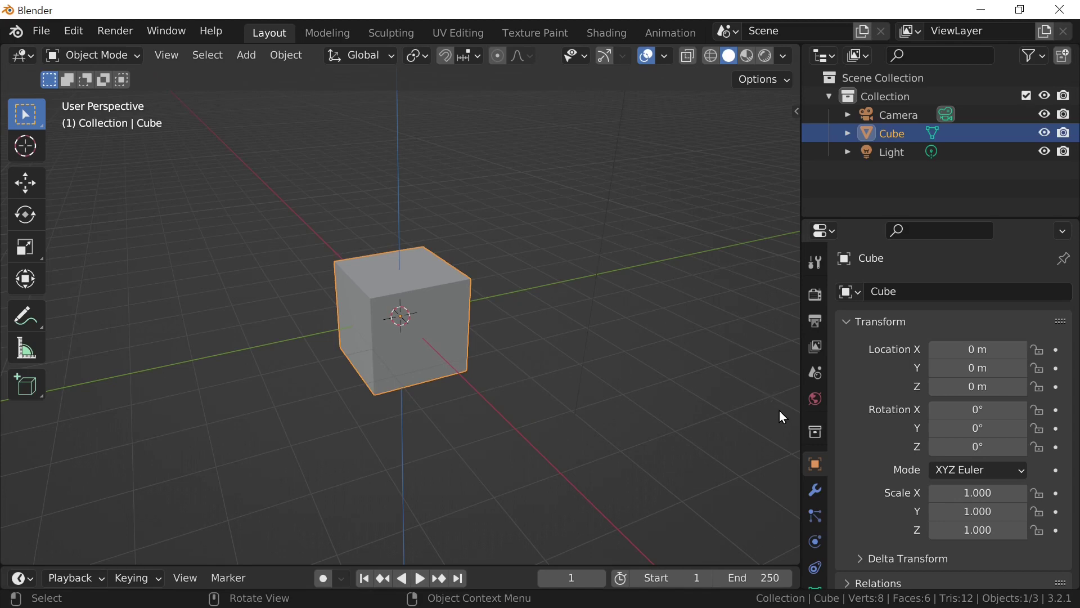
- Turn on the cube's Axis display in the viewport and set its Display As option to Wire
{"action": "middle_click_drag", "start_coordinate": [900, 511], "coordinate": [899, 253]}
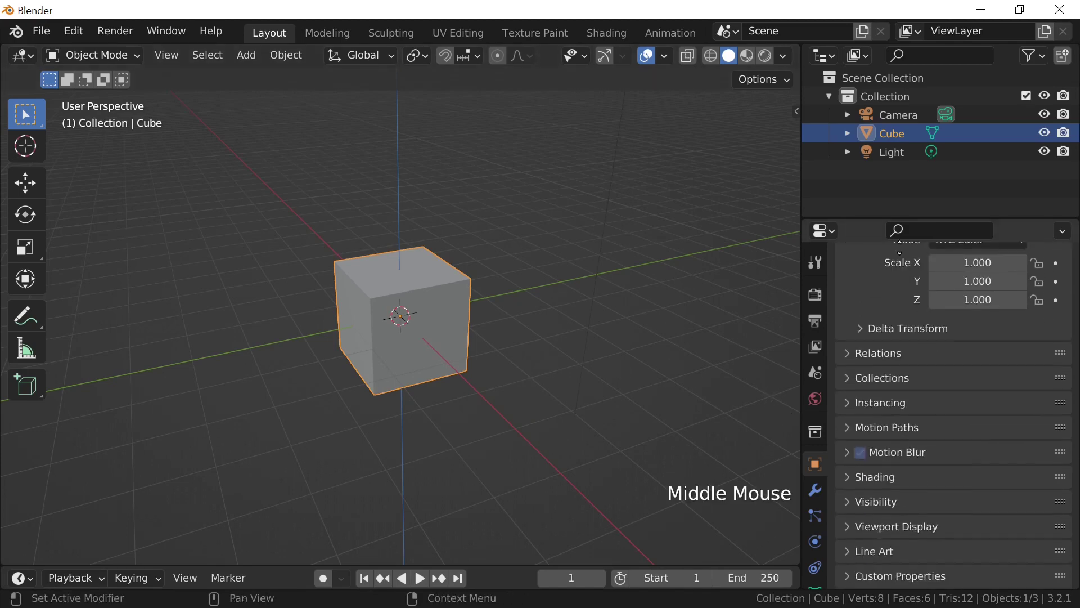
{"action": "left_click", "coordinate": [886, 531]}
{"action": "middle_click_drag", "start_coordinate": [886, 532], "coordinate": [893, 244]}
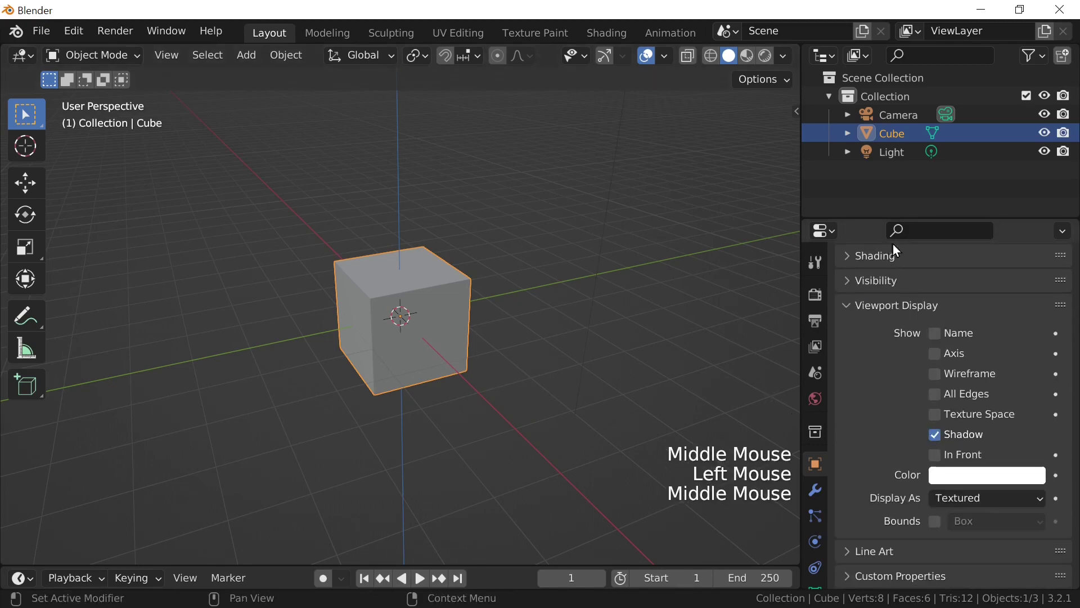
{"action": "left_click", "coordinate": [935, 354]}
{"action": "left_click", "coordinate": [951, 497]}
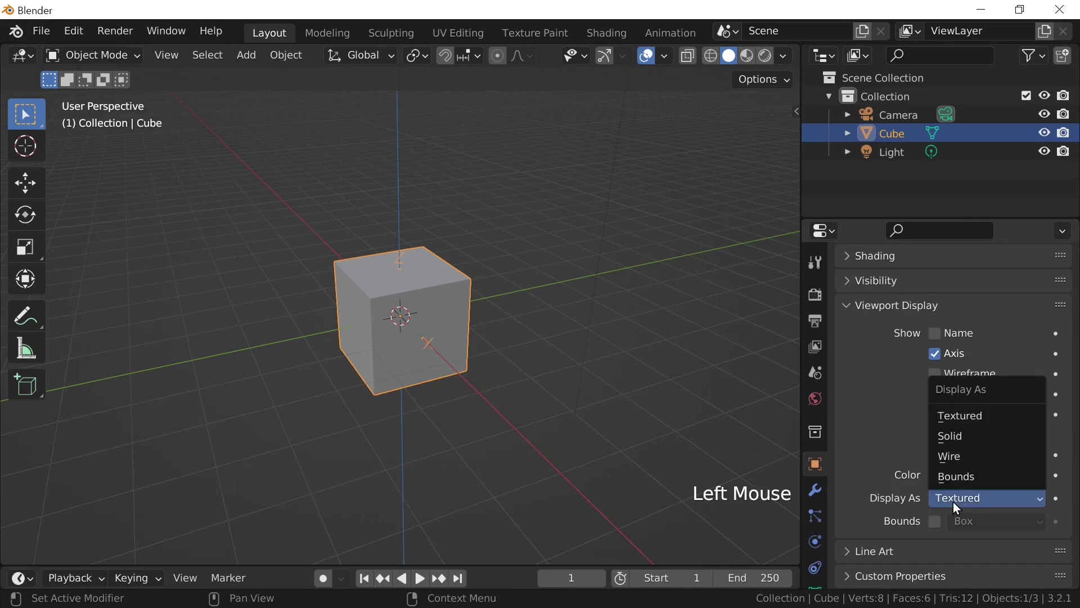
{"action": "left_click", "coordinate": [954, 458]}
{"action": "scroll", "coordinate": [467, 383], "scroll_direction": "up", "scroll_amount": 3}
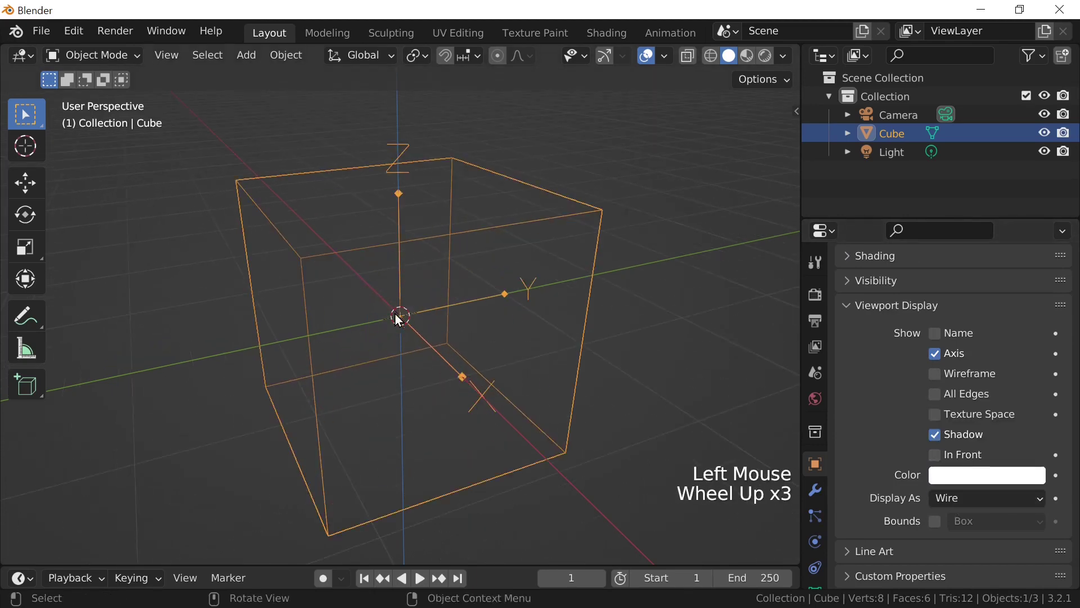
- Try a free trackball rotation of the wireframe cube and watch its local axes turn
{"action": "scroll", "coordinate": [478, 422], "scroll_direction": "down", "scroll_amount": 1}
{"action": "key", "text": "r"}
{"action": "key", "text": "r"}
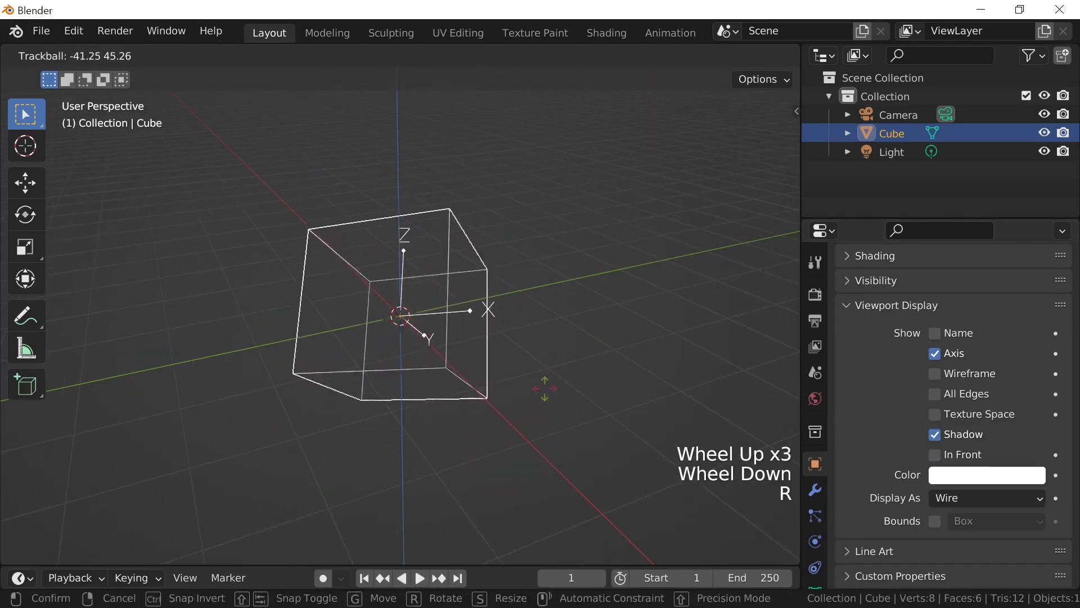
{"action": "left_click", "coordinate": [517, 393]}
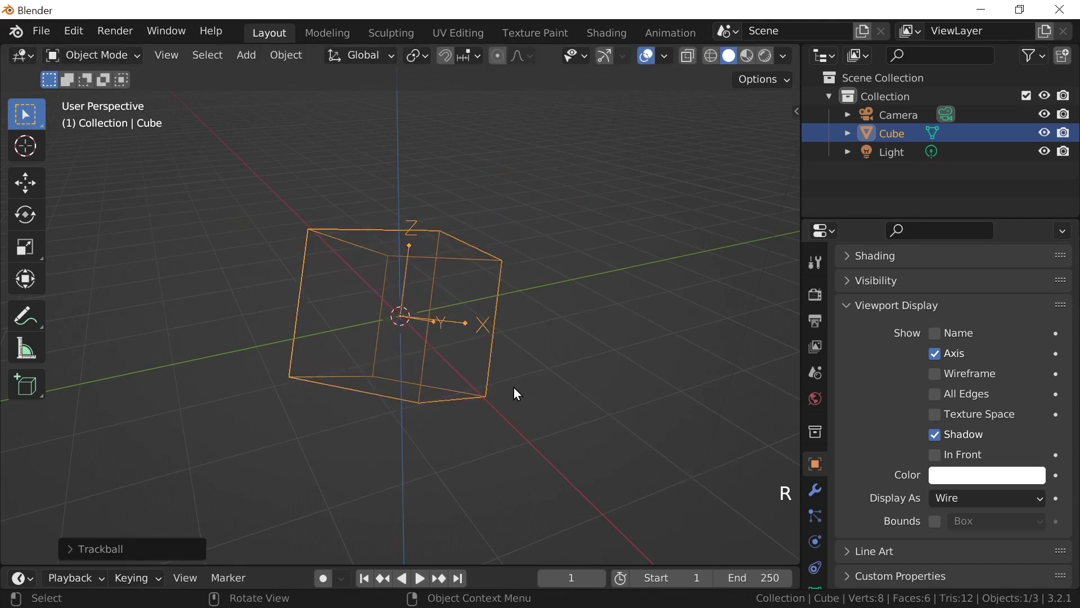
{"action": "middle_click_drag", "start_coordinate": [517, 394], "coordinate": [371, 360]}
- Clear the cube's location, rotation and scale
{"action": "scroll", "coordinate": [372, 360], "scroll_direction": "down", "scroll_amount": 1}
{"action": "key", "text": "alt+g"}
{"action": "key", "text": "alt+r"}
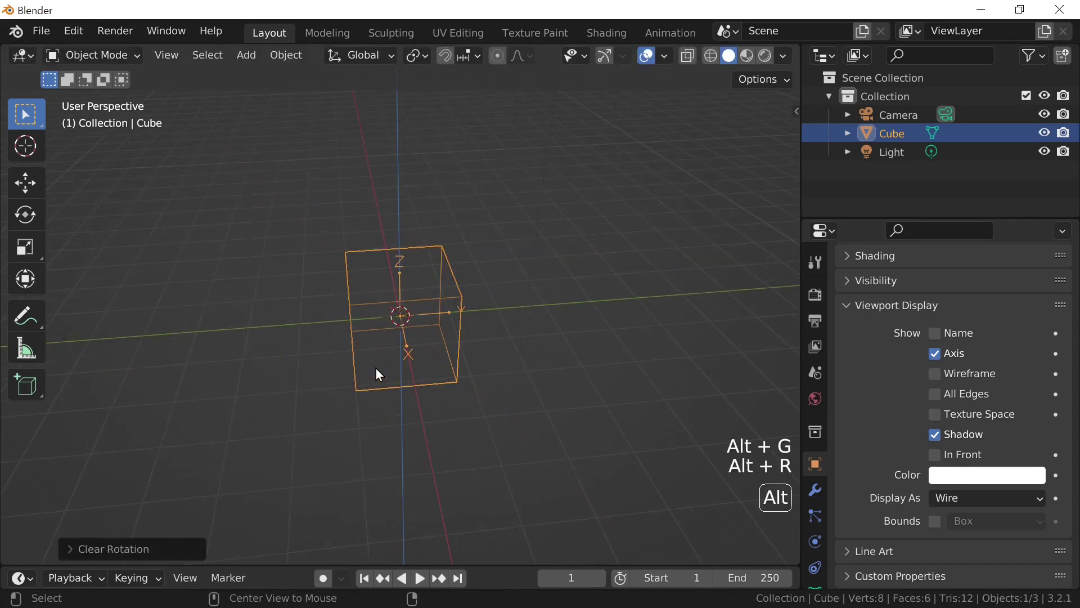
{"action": "key", "text": "alt+s"}
{"action": "middle_click_drag", "start_coordinate": [381, 387], "coordinate": [414, 367]}
{"action": "scroll", "coordinate": [411, 369], "scroll_direction": "down", "scroll_amount": 2}
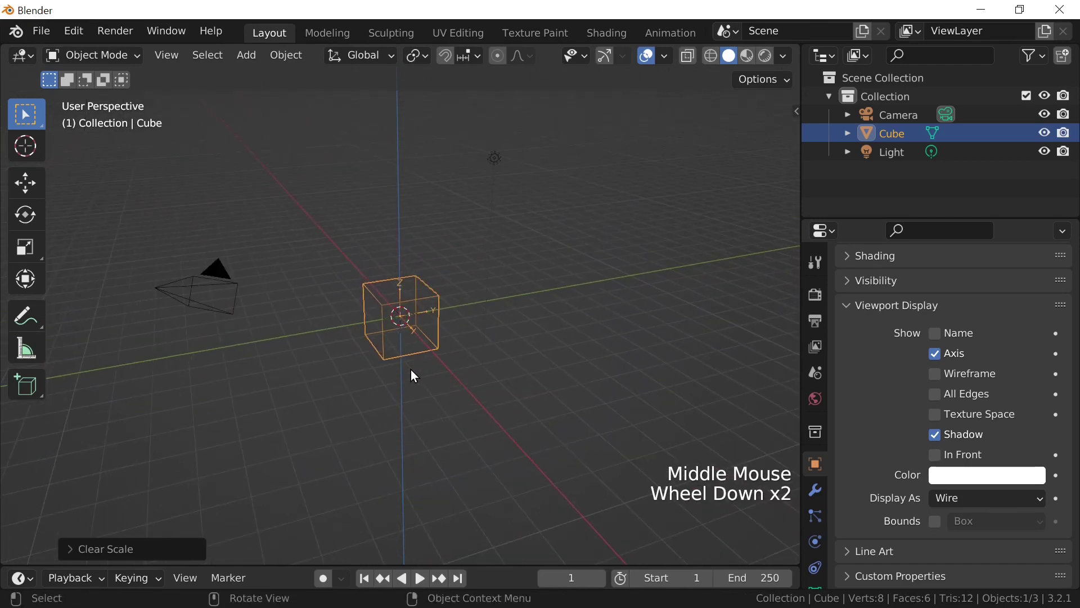
- Set the cube's Display As option back to Textured
{"action": "scroll", "coordinate": [412, 376], "scroll_direction": "up", "scroll_amount": 2}
{"action": "left_click", "coordinate": [961, 498]}
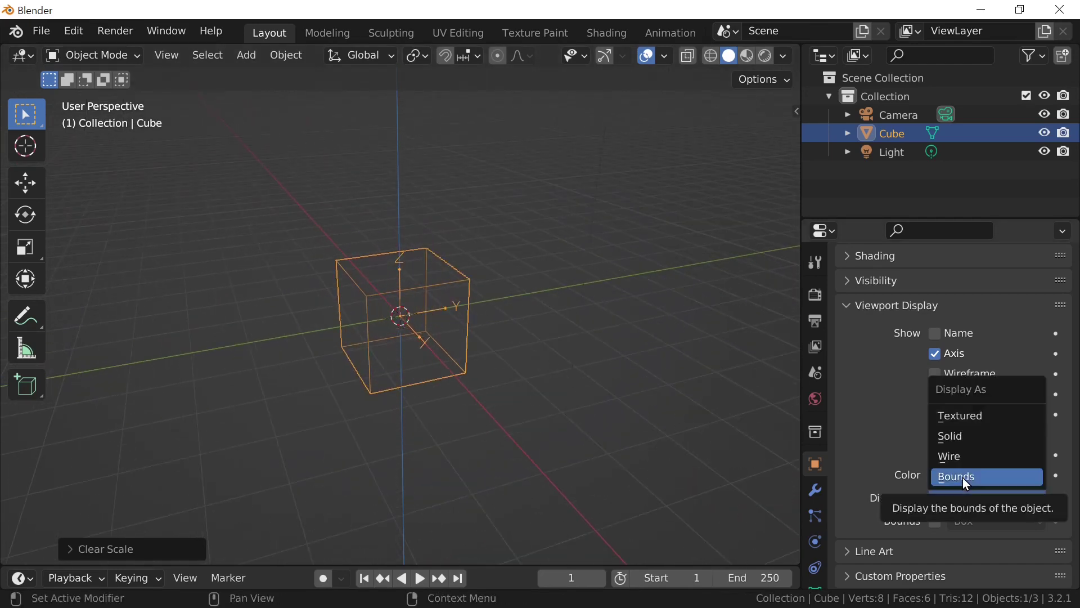
{"action": "left_click", "coordinate": [961, 416]}
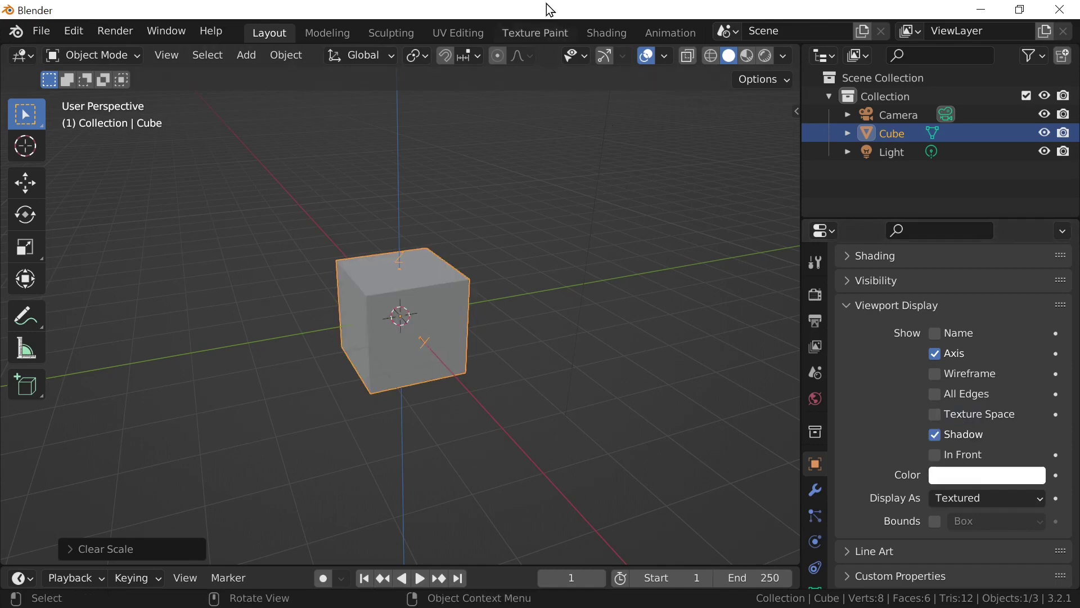
- Enable X-Ray in the viewport and set its strength to 0.5 in the shading options
{"action": "left_click", "coordinate": [690, 56]}
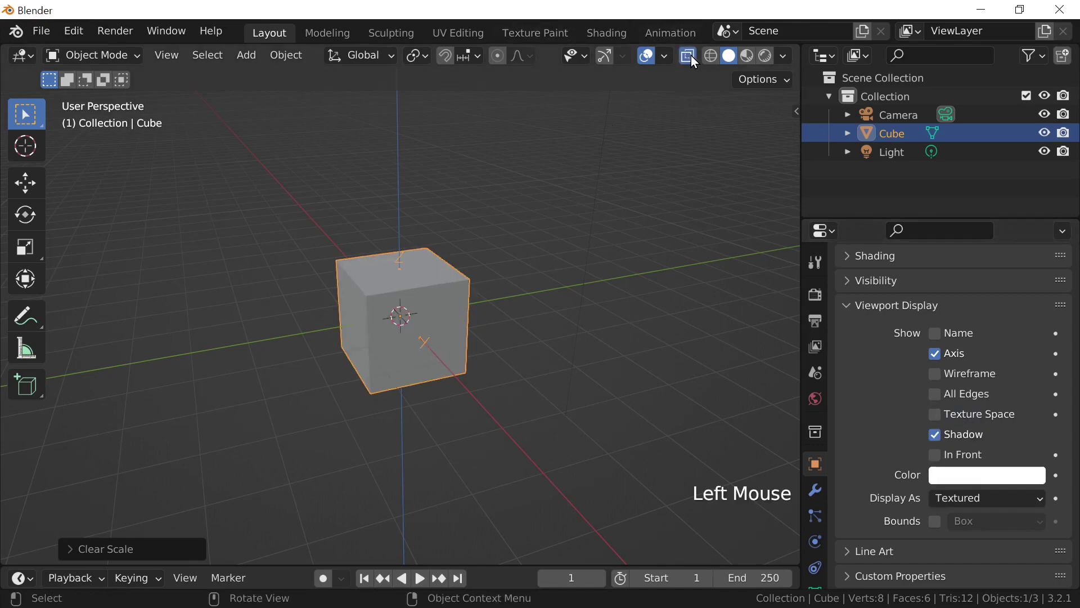
{"action": "left_click", "coordinate": [783, 56]}
{"action": "left_click", "coordinate": [826, 428]}
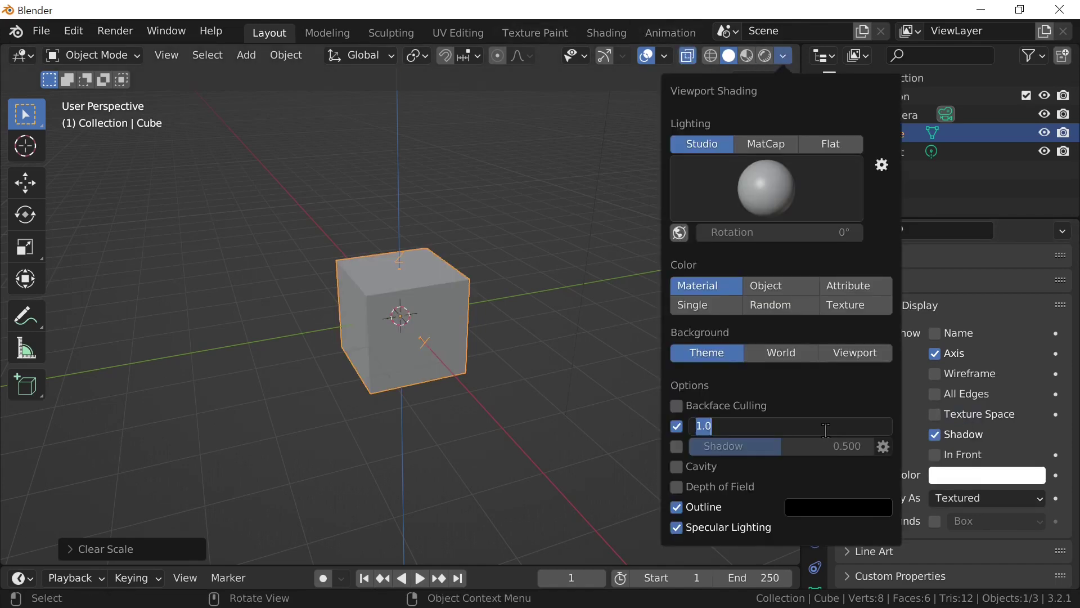
{"action": "type", "text": "0.5"}
{"action": "key", "text": "Return"}
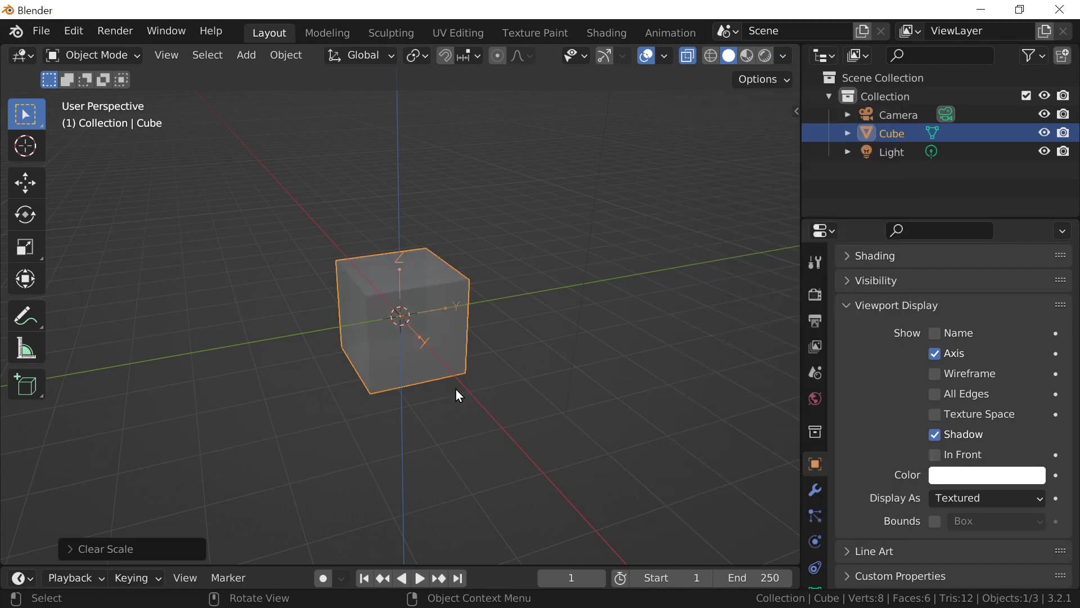
- Try moving, rotating and scaling the cube several times to see how its origin behaves, cancelling each transform
{"action": "key", "text": "g"}
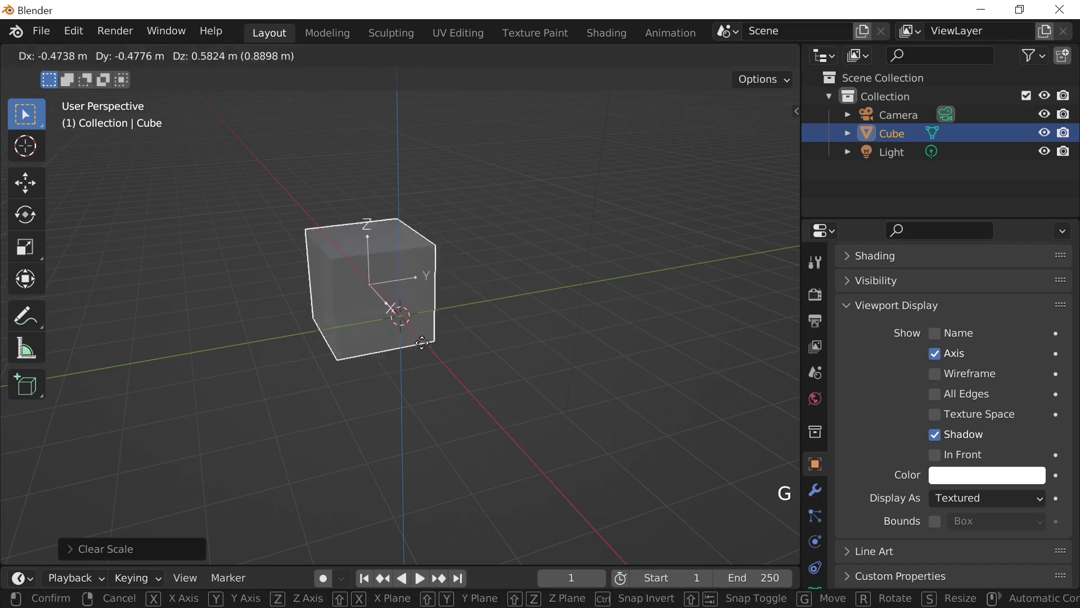
{"action": "right_click", "coordinate": [483, 373]}
{"action": "key", "text": "r"}
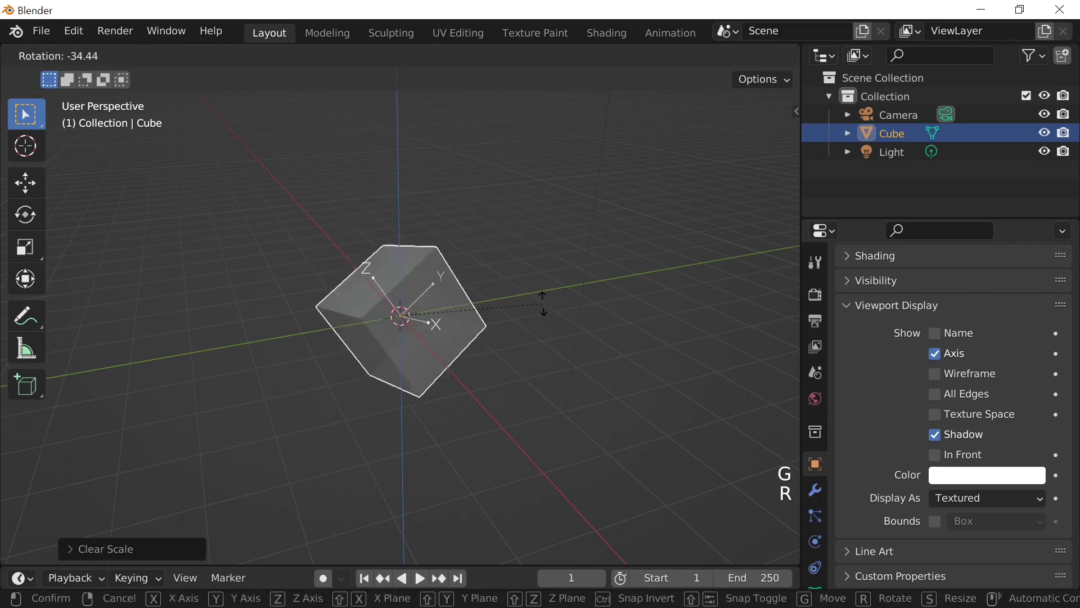
{"action": "right_click", "coordinate": [536, 332]}
{"action": "key", "text": "s"}
{"action": "right_click", "coordinate": [555, 354]}
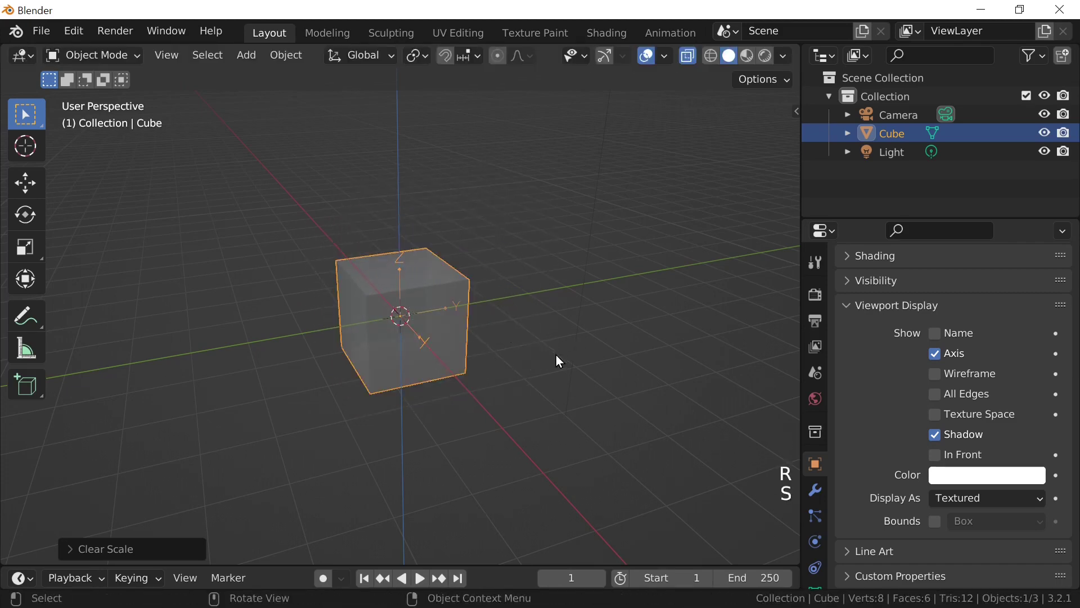
{"action": "key", "text": "g"}
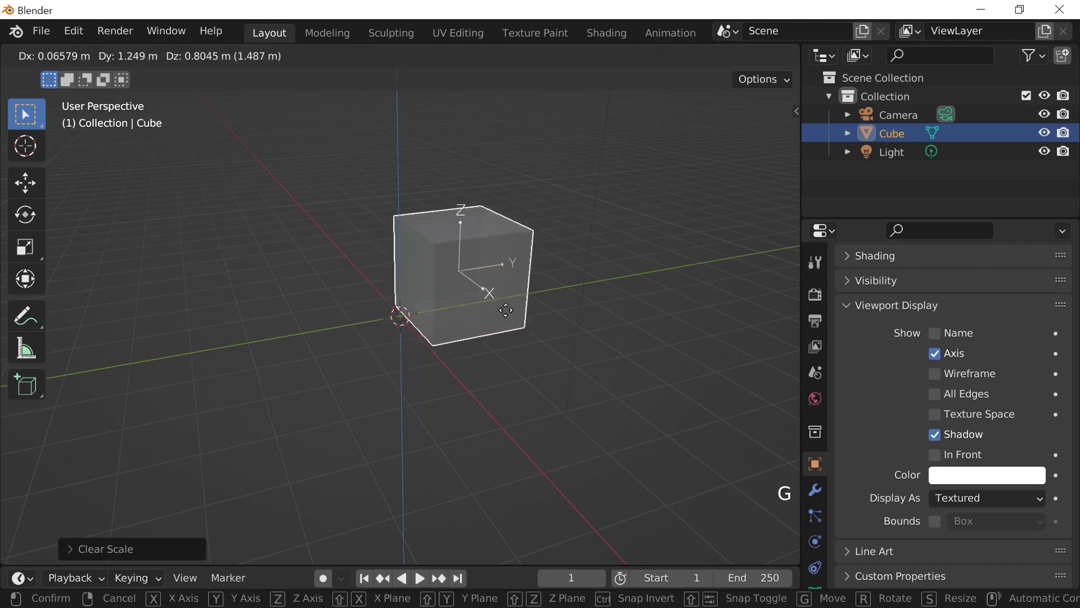
{"action": "right_click", "coordinate": [491, 366]}
{"action": "key", "text": "r"}
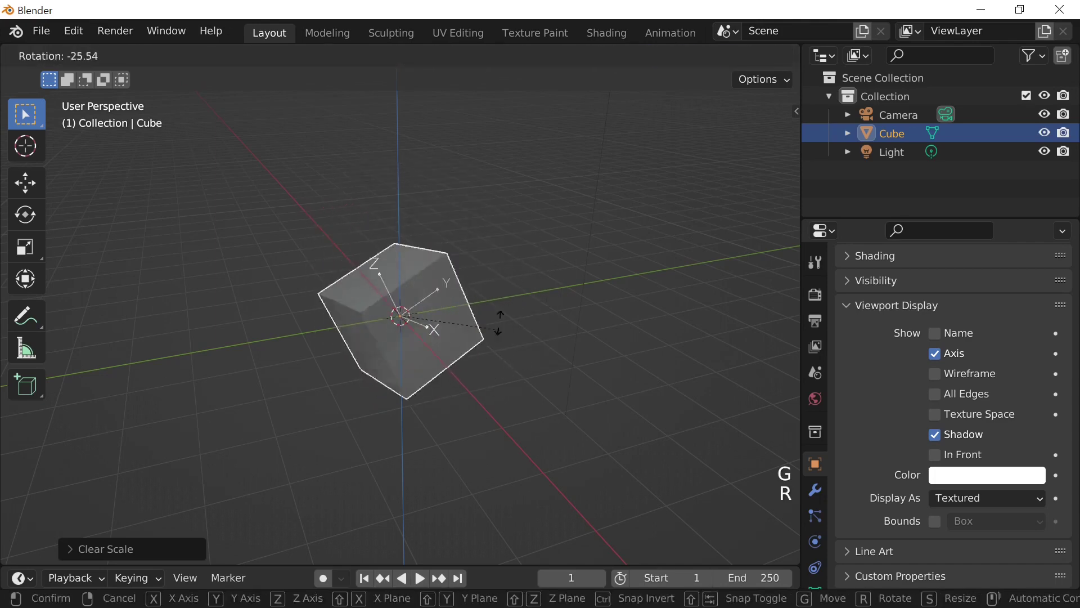
{"action": "right_click", "coordinate": [468, 340]}
{"action": "key", "text": "s"}
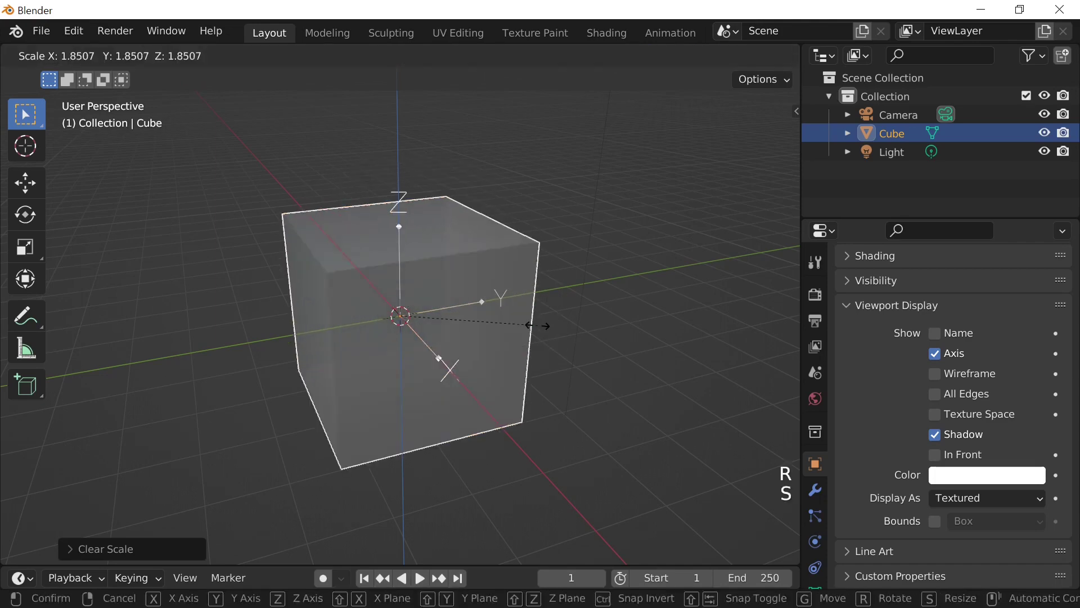
{"action": "right_click", "coordinate": [509, 337]}
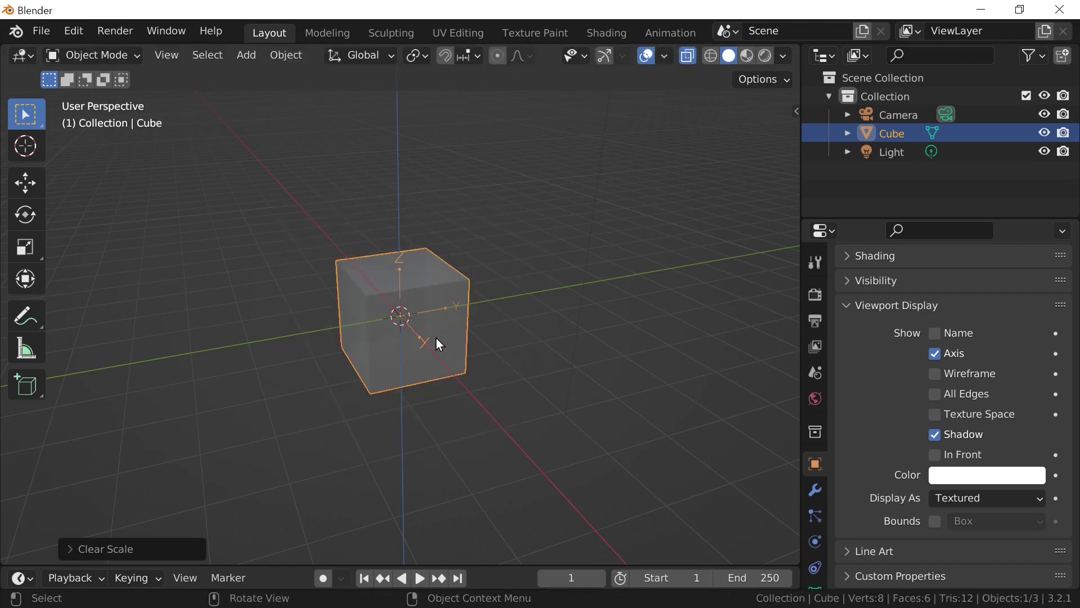
{"action": "key", "text": "g"}
{"action": "right_click", "coordinate": [469, 394]}
{"action": "key", "text": "r"}
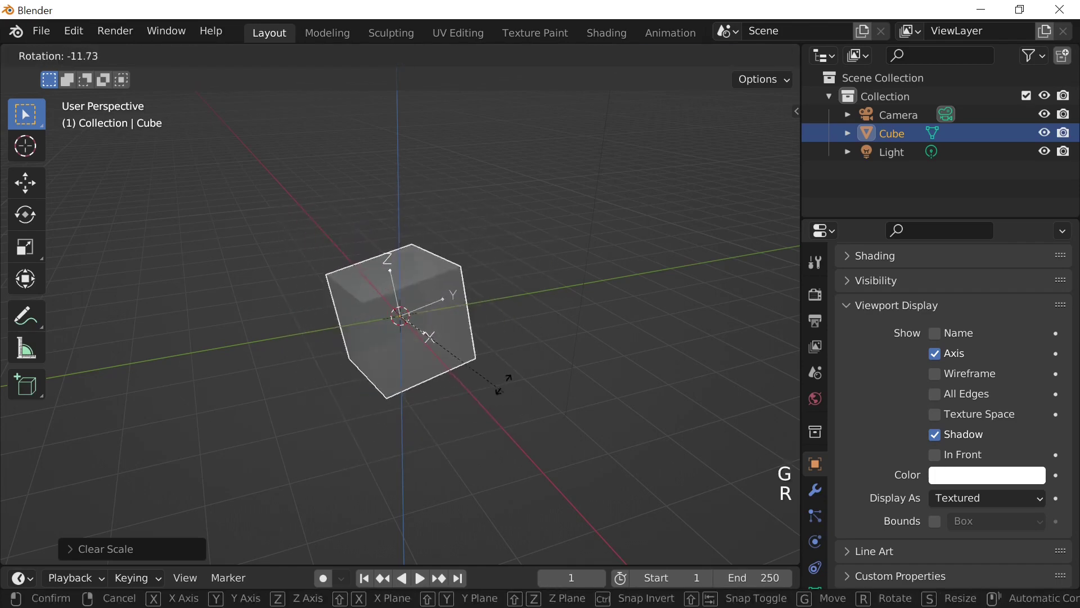
{"action": "right_click", "coordinate": [490, 363]}
{"action": "key", "text": "s"}
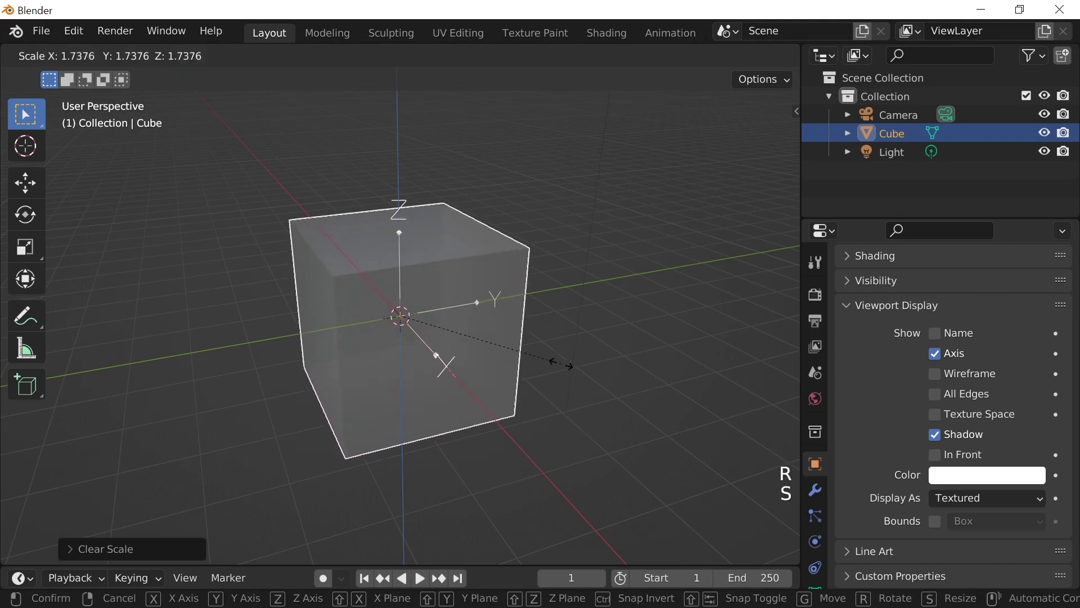
{"action": "right_click", "coordinate": [558, 364]}
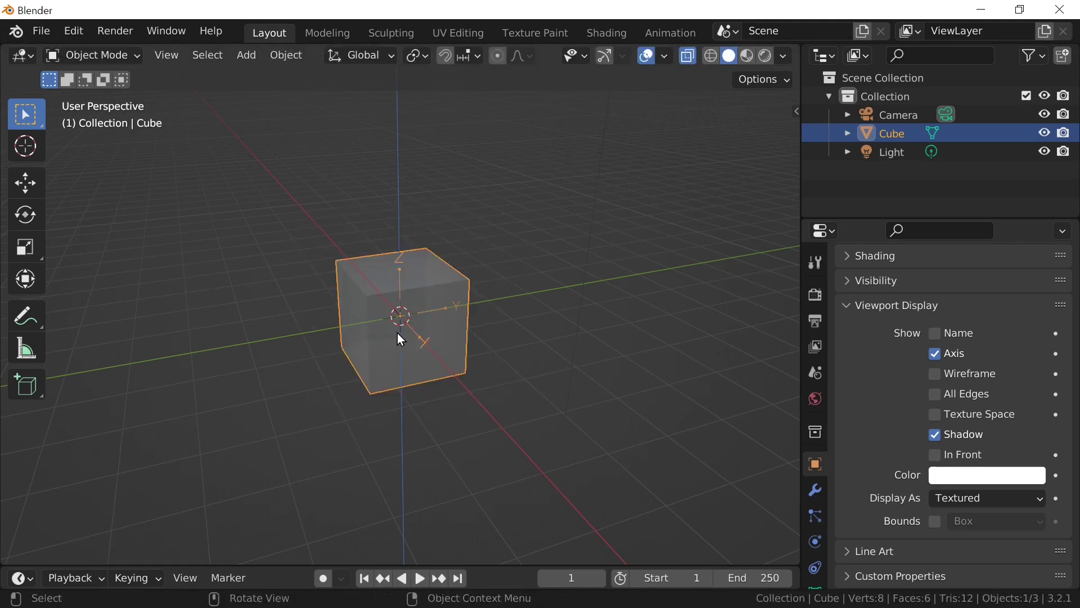
- Try moving the cube freely about 4.4 m away from the world origin, and undo the move
{"action": "key", "text": "g"}
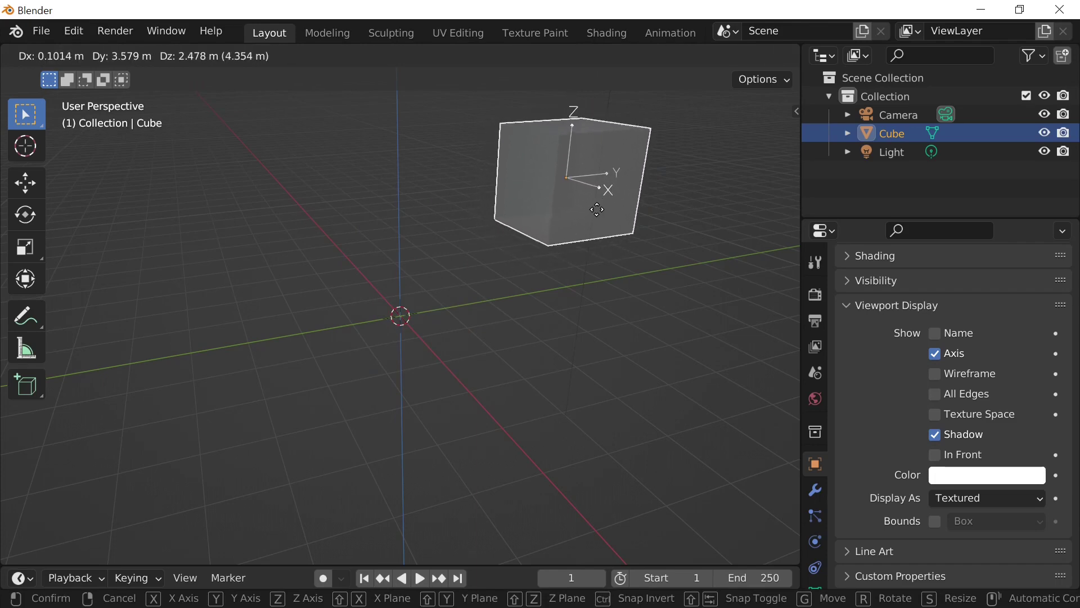
{"action": "left_click", "coordinate": [605, 211]}
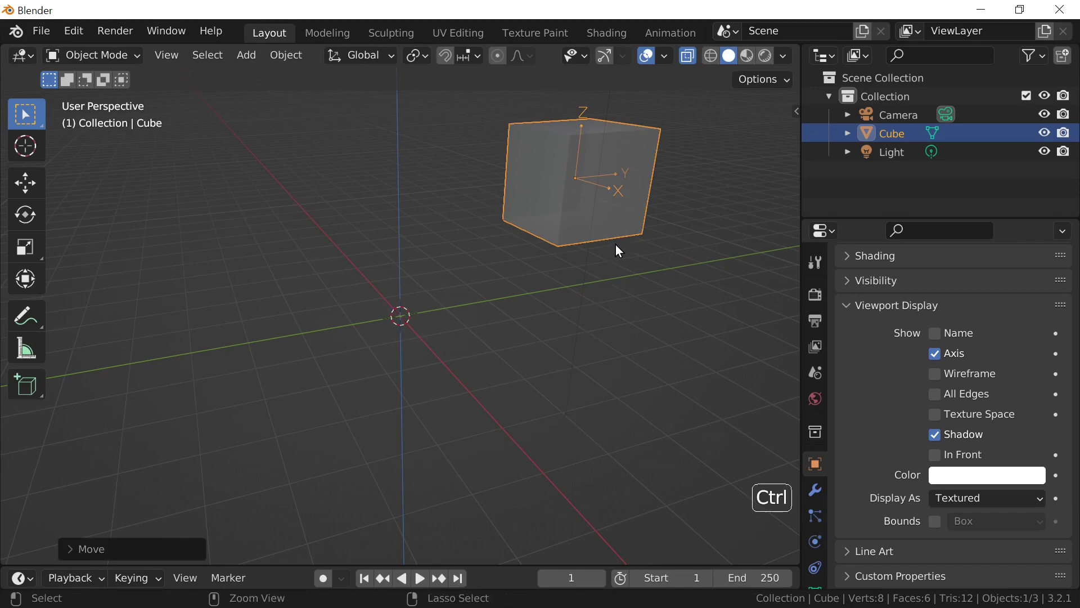
{"action": "key", "text": "ctrl+z"}
{"action": "key", "text": "g"}
{"action": "right_click", "coordinate": [603, 268]}
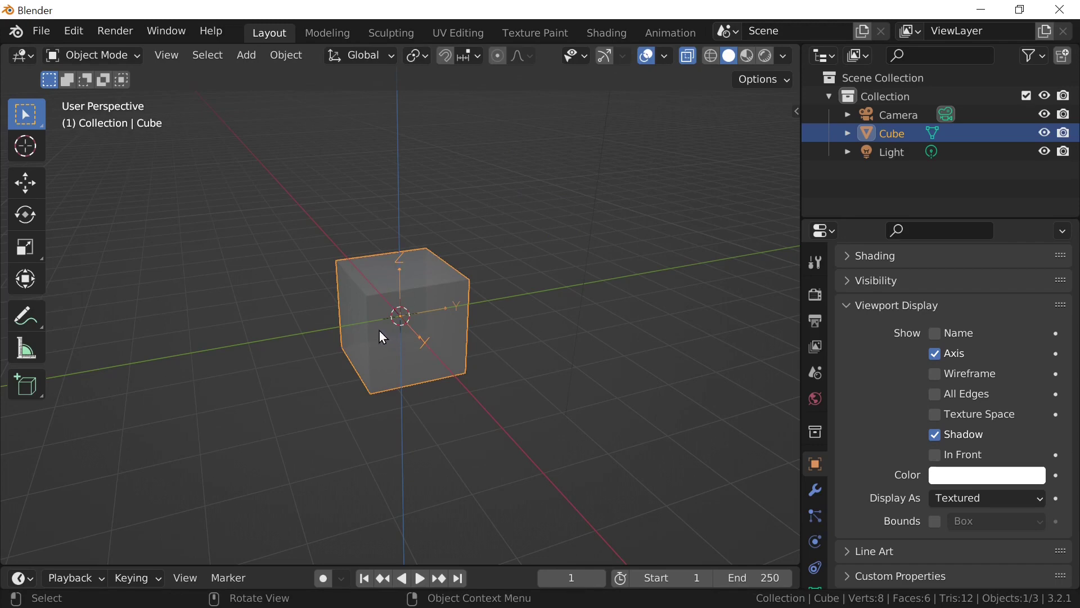
- Examine the cube's transform values in both the viewport sidebar and the object properties
{"action": "key", "text": "n"}
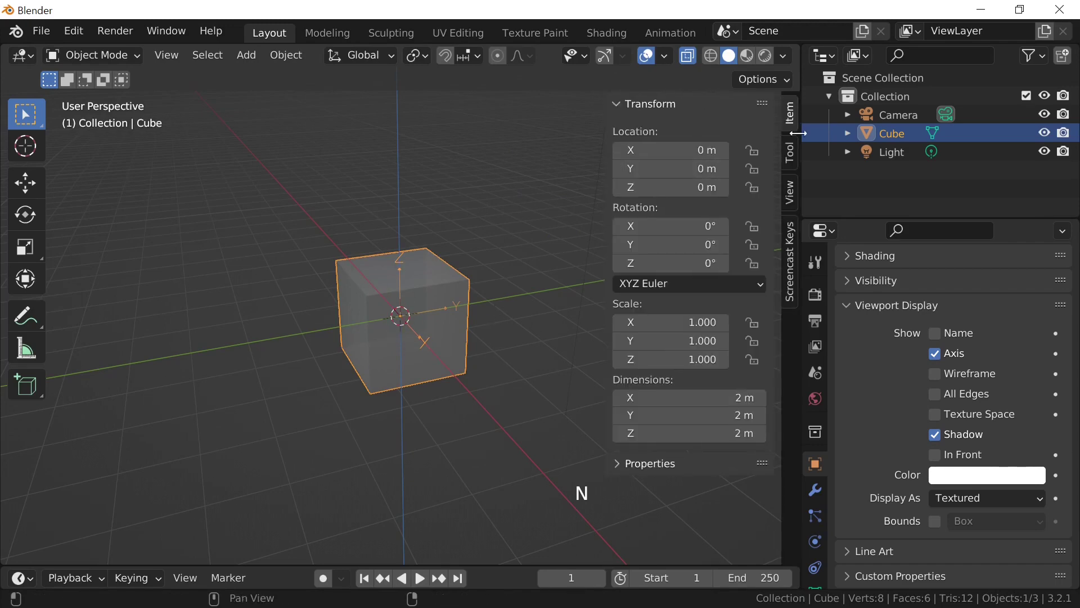
{"action": "left_click", "coordinate": [789, 110]}
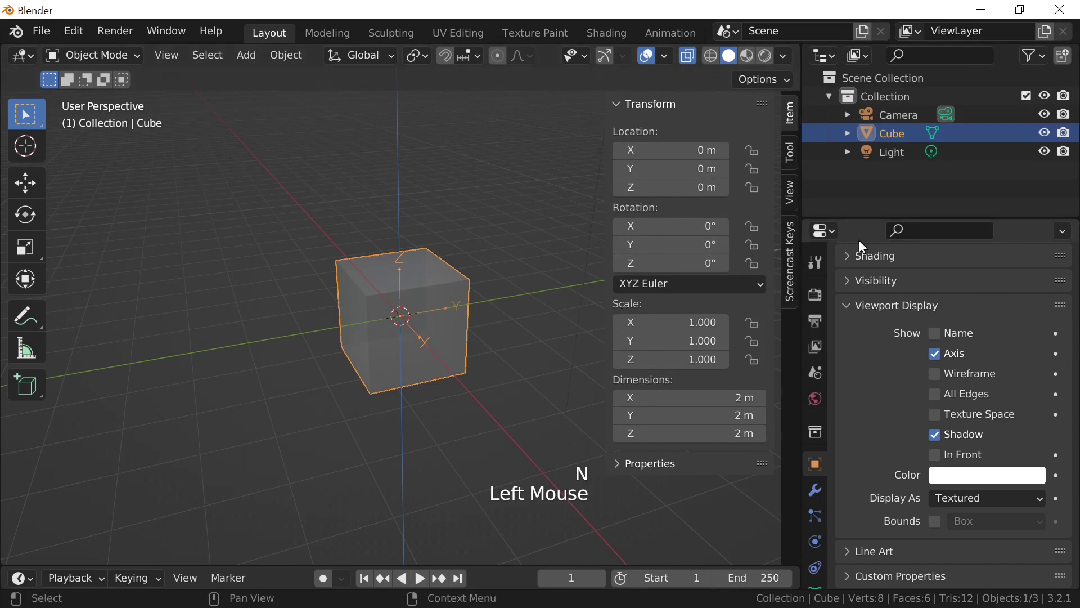
{"action": "left_click", "coordinate": [816, 464]}
{"action": "middle_click_drag", "start_coordinate": [909, 303], "coordinate": [898, 404]}
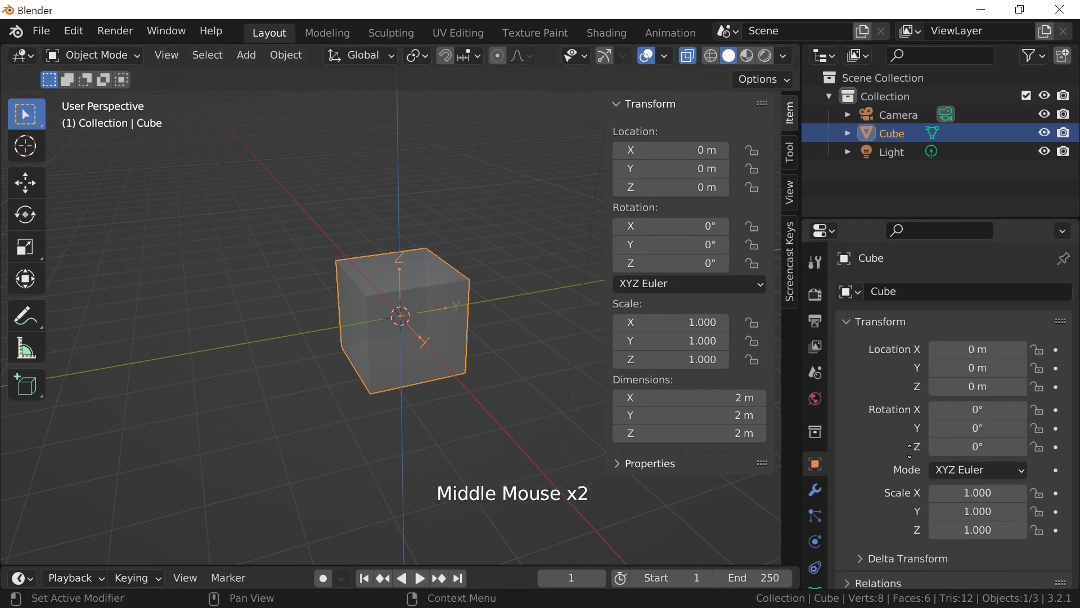
- Hide the viewport sidebar and try moving and rotating the cube freely several times, cancelling each transform
{"action": "key", "text": "n"}
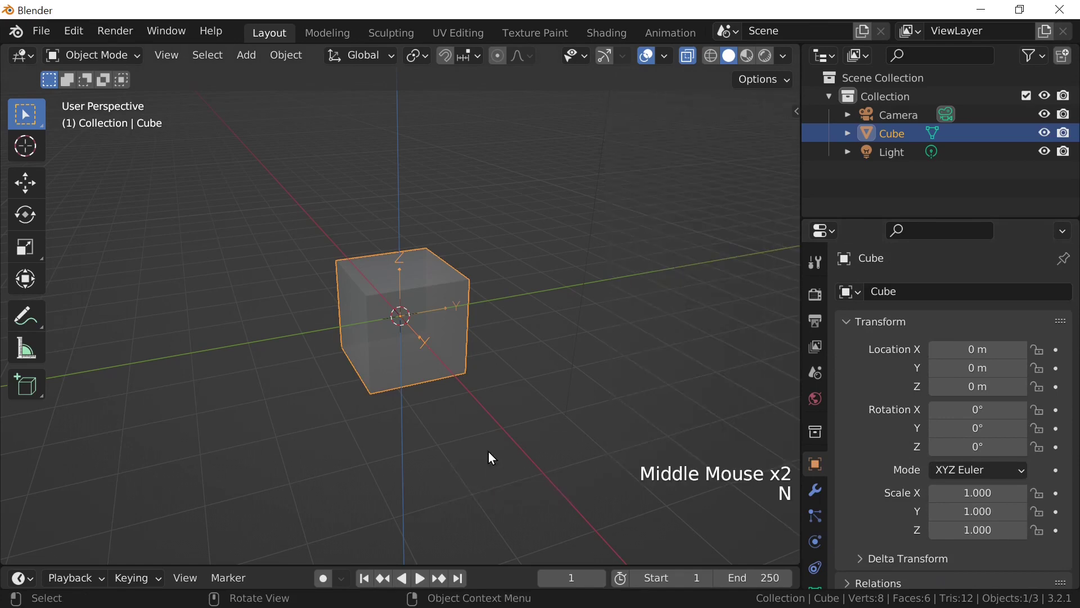
{"action": "key", "text": "g"}
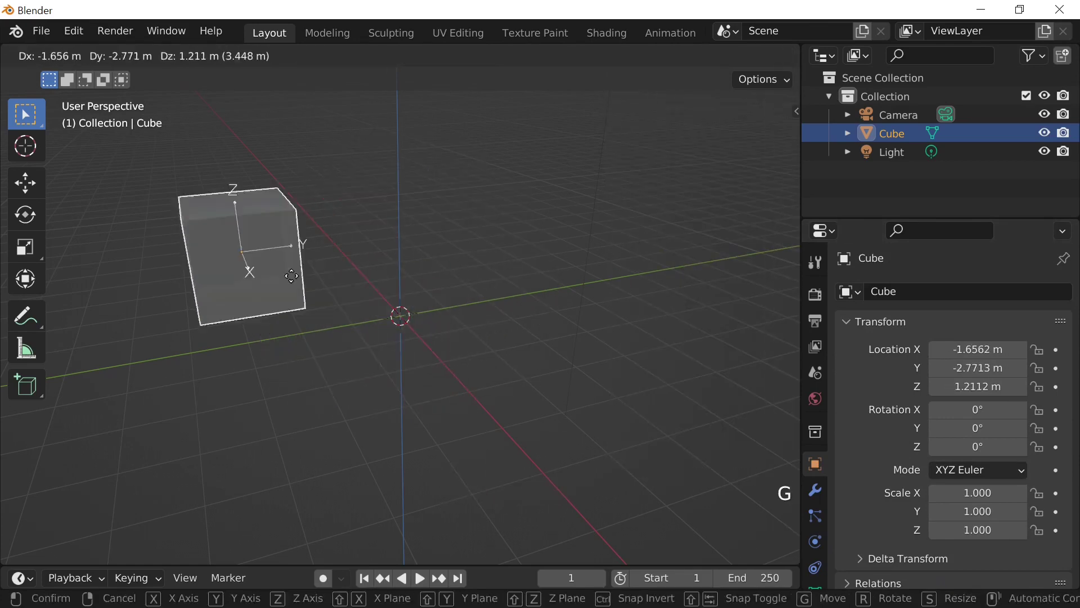
{"action": "key", "text": "Escape"}
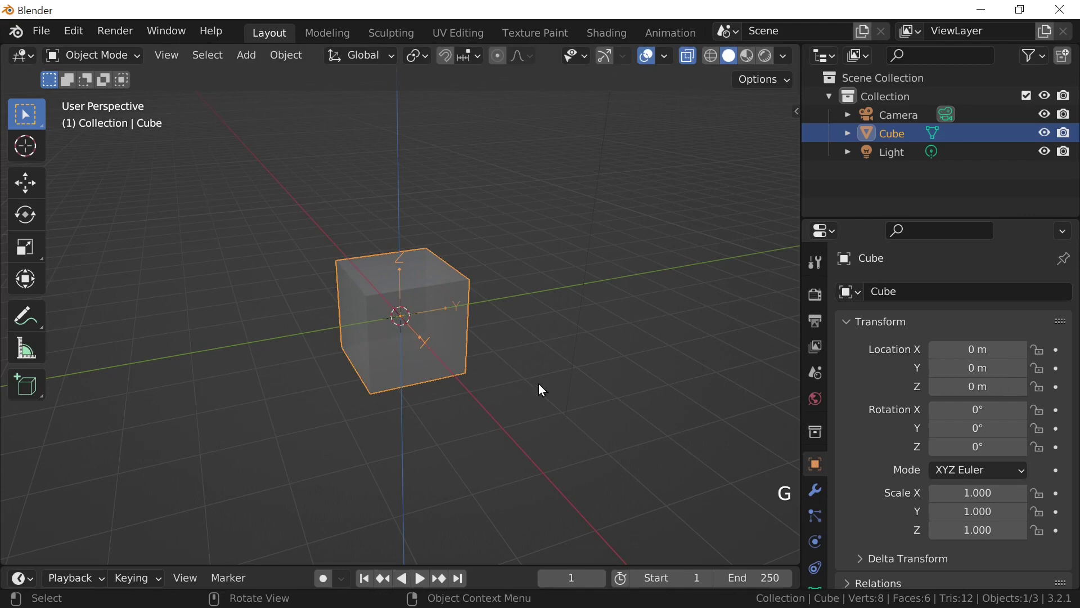
{"action": "key", "text": "g"}
{"action": "right_click", "coordinate": [471, 362]}
{"action": "key", "text": "r"}
{"action": "right_click", "coordinate": [512, 323]}
{"action": "key", "text": "g"}
{"action": "right_click", "coordinate": [505, 242]}
- Try moving the cube about 4.3 m in the negative direction along the global X axis, and cancel the move
{"action": "key", "text": "g"}
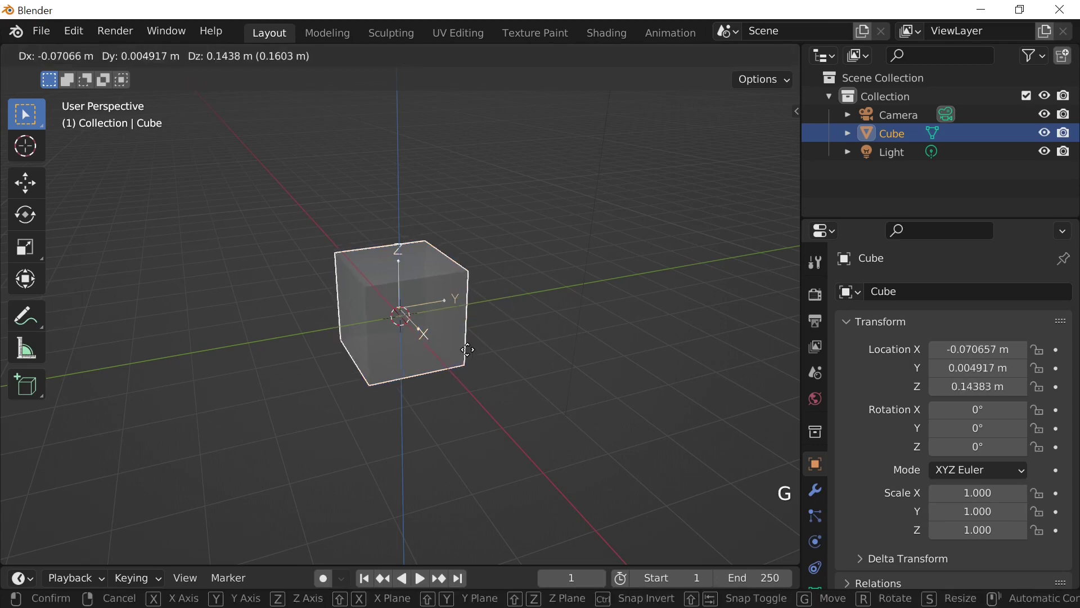
{"action": "key", "text": "x"}
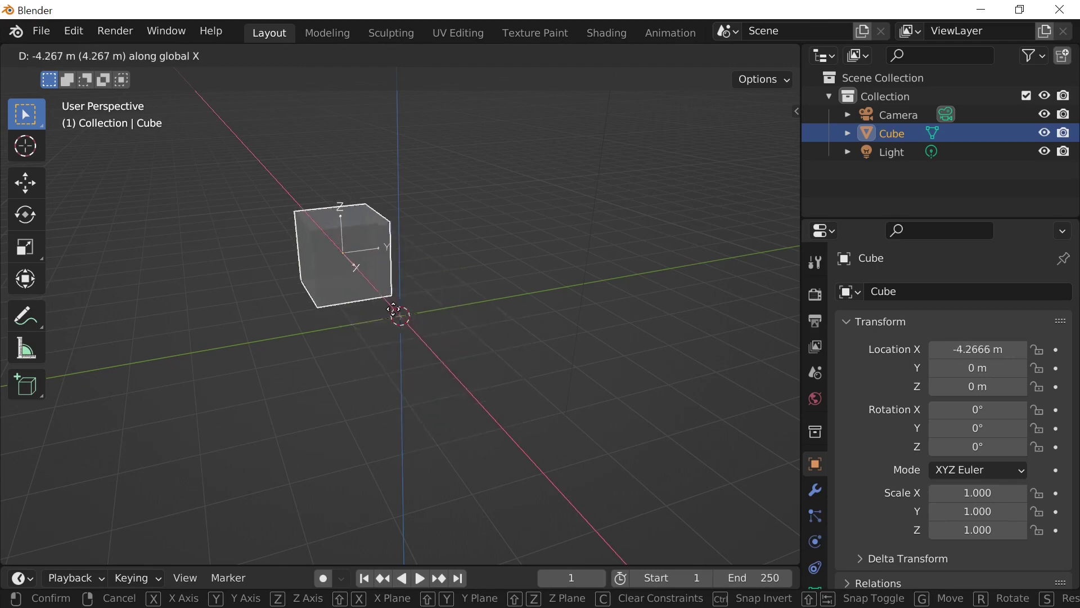
{"action": "key", "text": "Escape"}
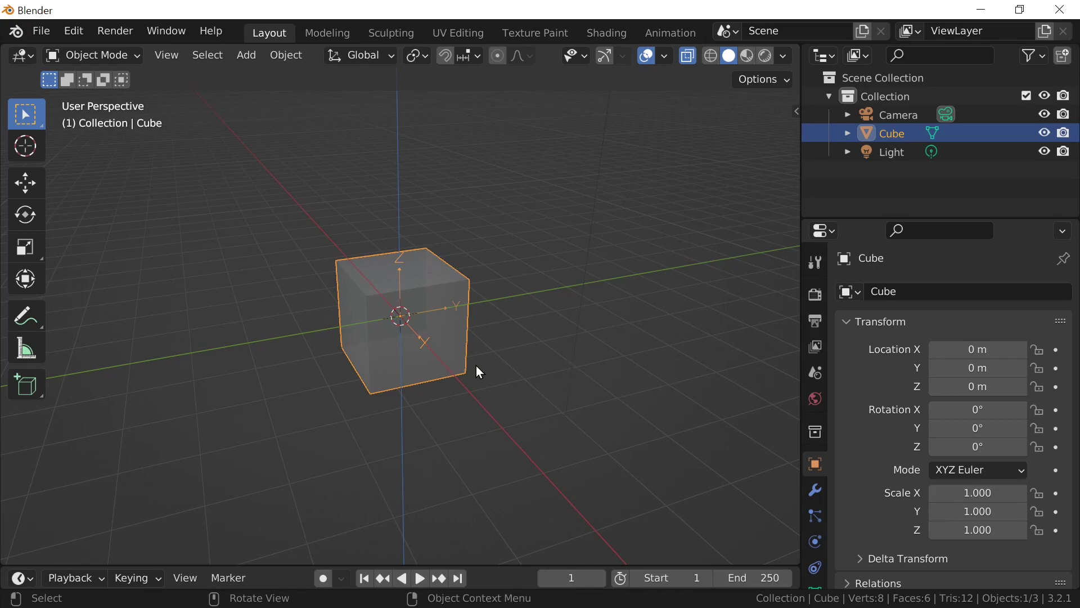
- Rotate the cube with Trackball rotation to about -27° on X, -18.5° on Y and 29.4° on Z
{"action": "key", "text": "r"}
{"action": "key", "text": "r"}
{"action": "left_click", "coordinate": [499, 334]}
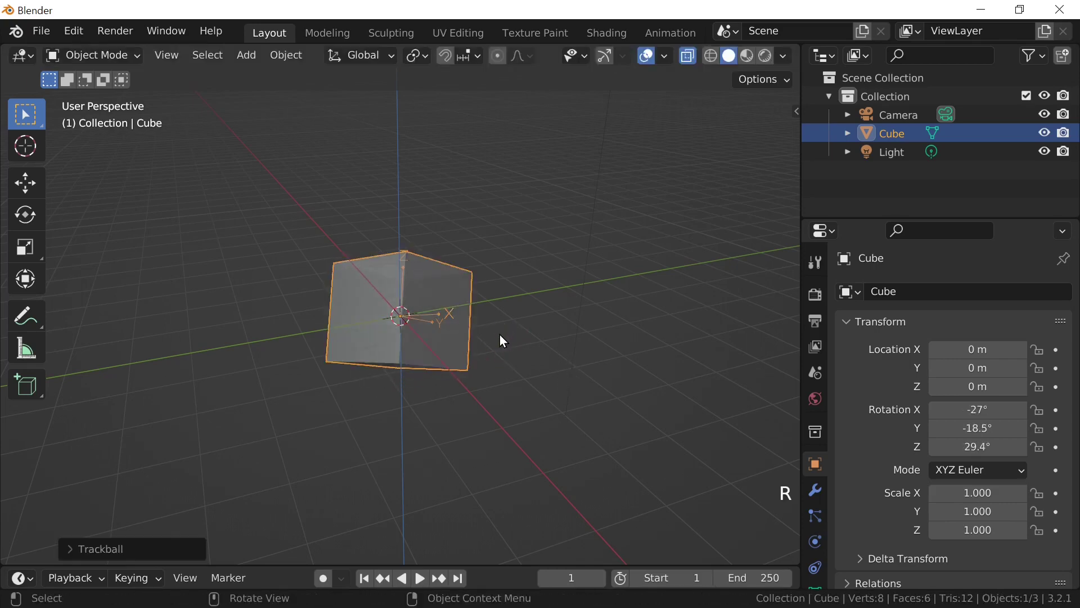
- Try moving the rotated cube along its local X axis, freely and along the global X axis, cancelling each move
{"action": "key", "text": "g"}
{"action": "key", "text": "x"}
{"action": "key", "text": "x"}
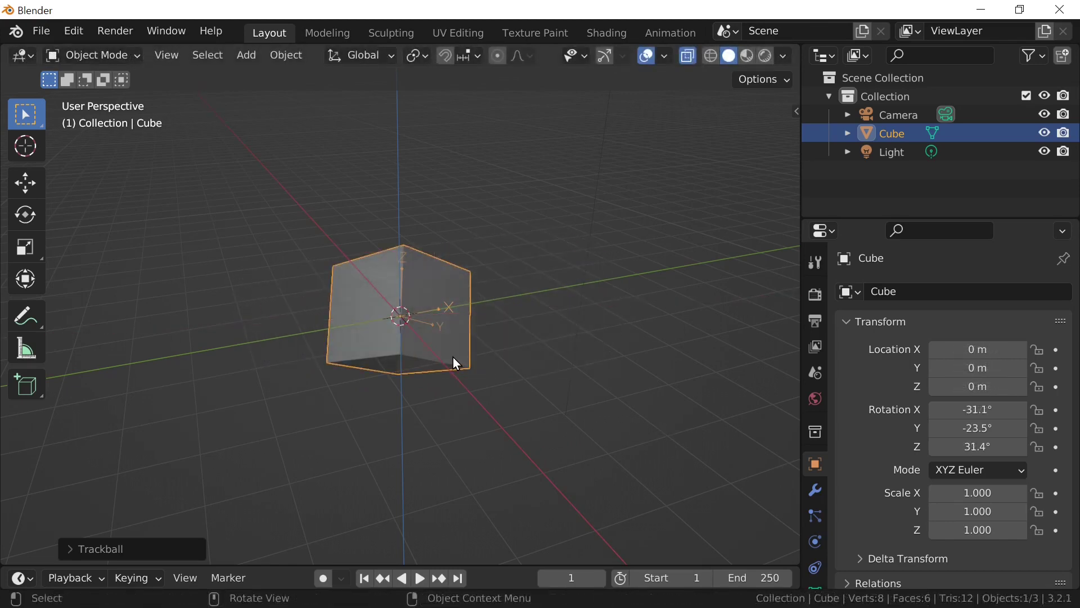
{"action": "key", "text": "g"}
{"action": "right_click", "coordinate": [445, 332]}
{"action": "key", "text": "g"}
{"action": "key", "text": "x"}
{"action": "right_click", "coordinate": [582, 399]}
- Clear the cube's location, rotation and scale
{"action": "key", "text": "alt"}
{"action": "key", "text": "alt+g"}
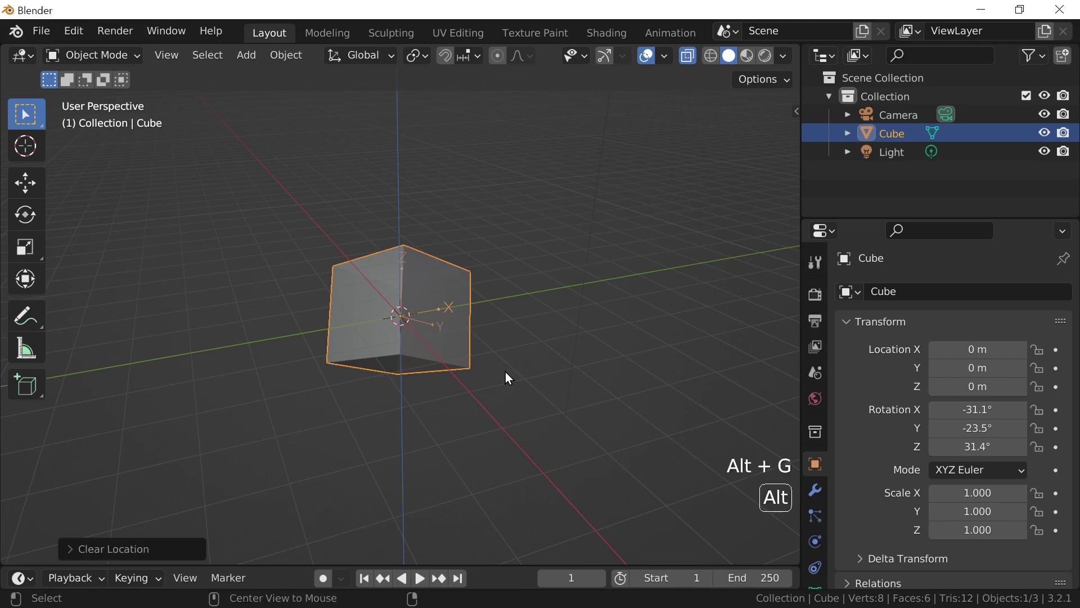
{"action": "key", "text": "alt+r"}
{"action": "key", "text": "alt+s"}
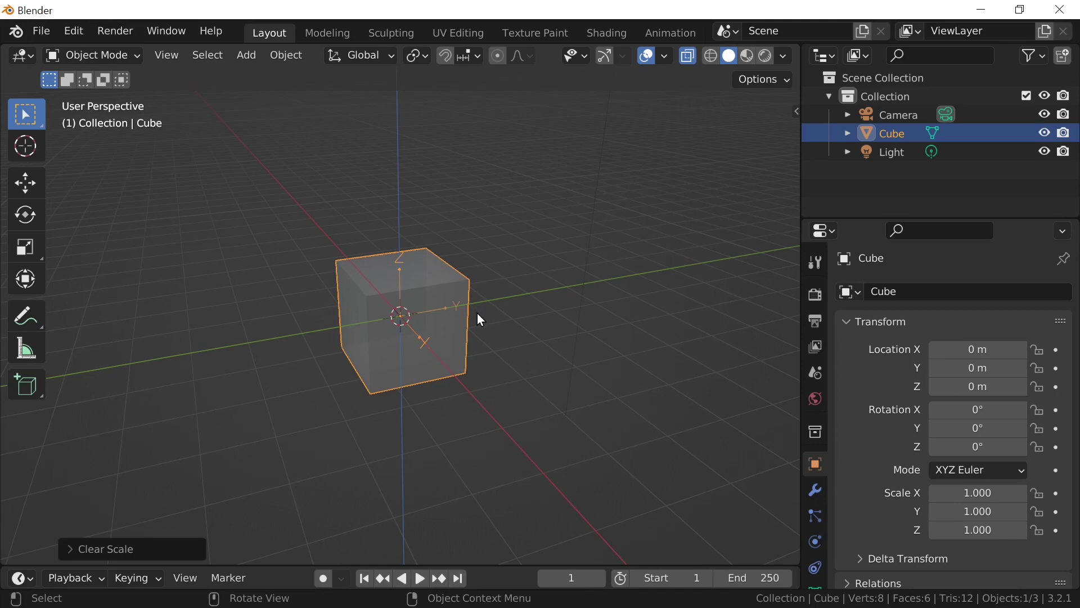
- Try moving the cube about 3 m in the horizontal plane with the global Z axis locked, and cancel the move
{"action": "key", "text": "g"}
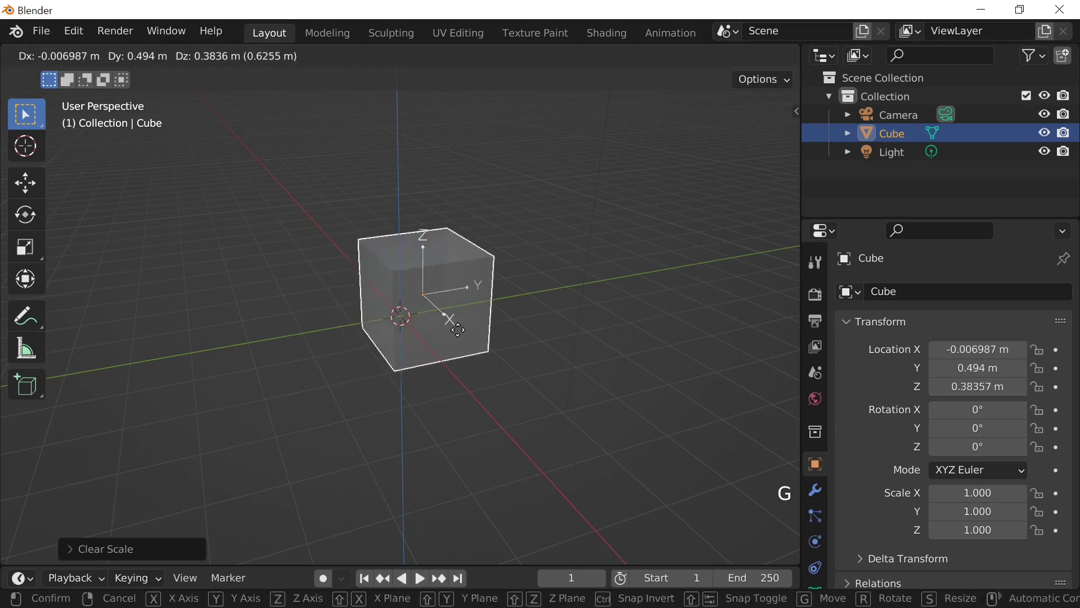
{"action": "key", "text": "shift+z"}
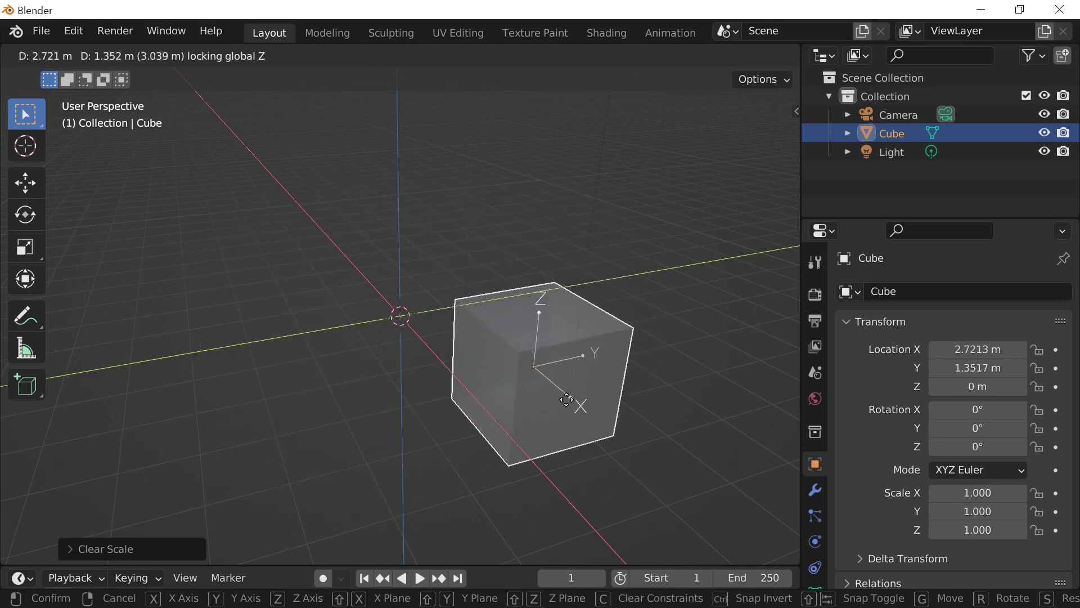
{"action": "key", "text": "Escape"}
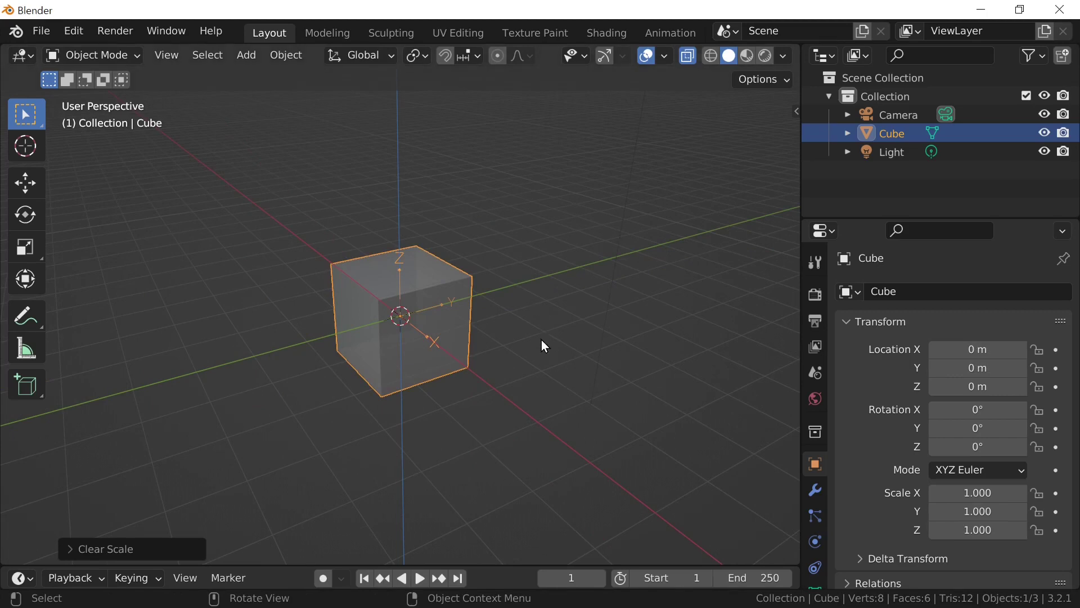
- Try moving the cube exactly 1 m along global X and rotating it 30° about global Y, cancelling each transform
{"action": "key", "text": "g"}
{"action": "key", "text": "x"}
{"action": "key", "text": "1"}
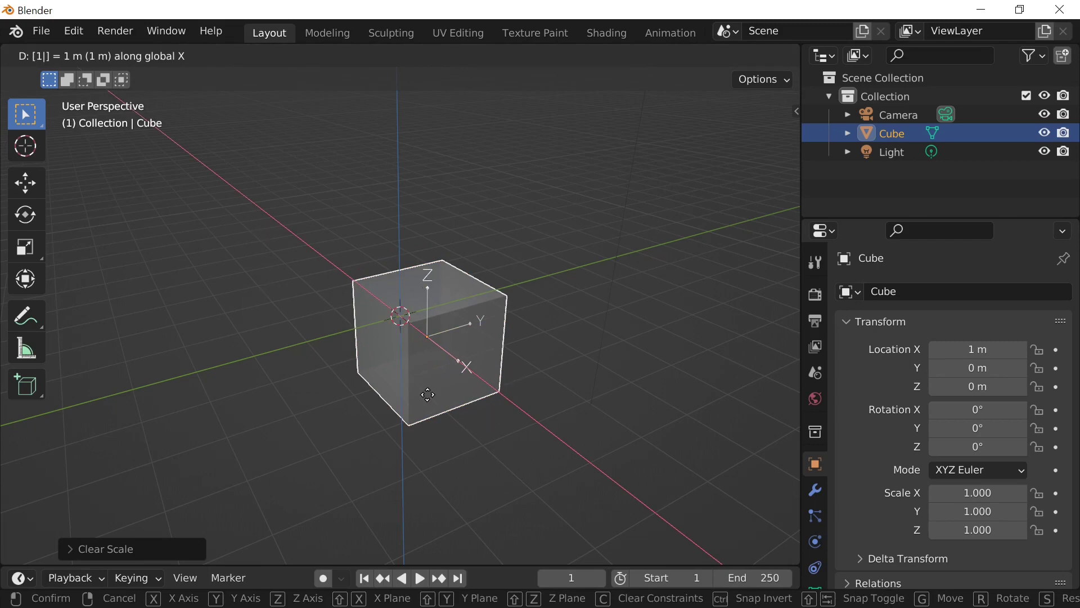
{"action": "right_click", "coordinate": [426, 375]}
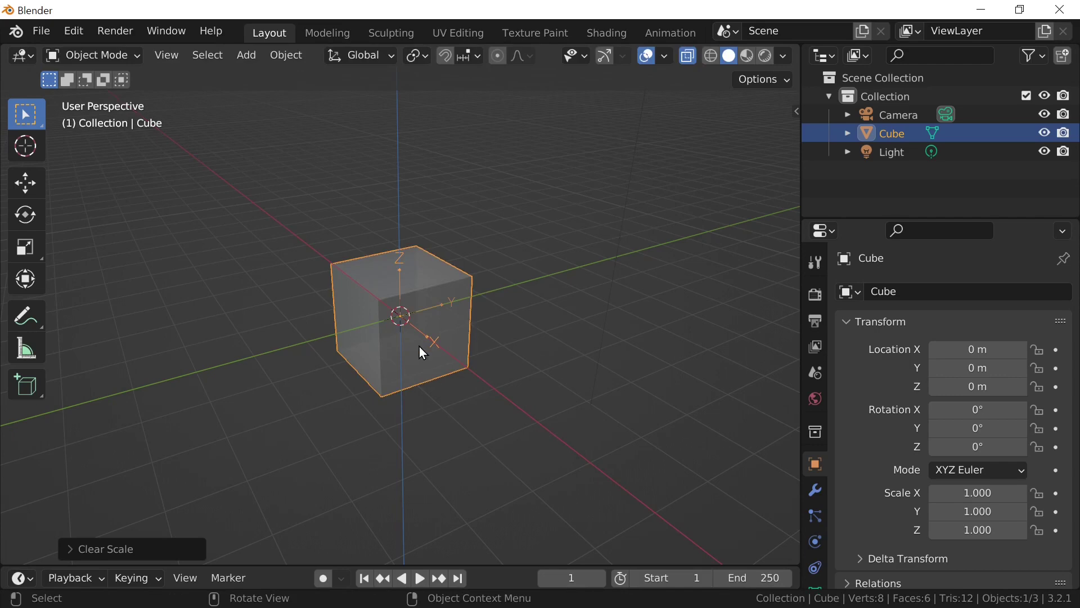
{"action": "type", "text": "ry30"}
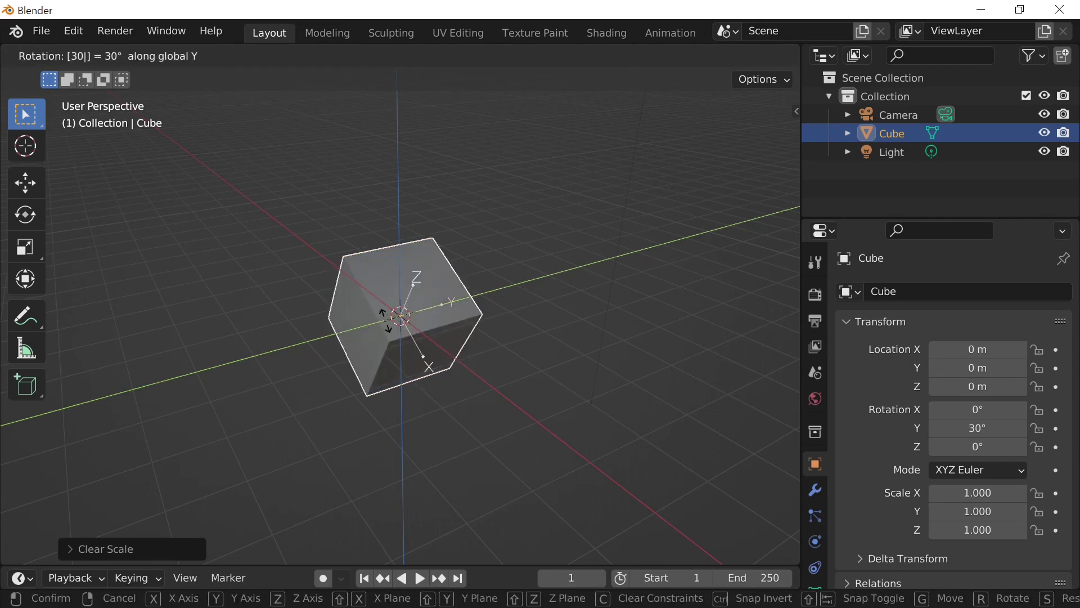
{"action": "right_click", "coordinate": [441, 312]}
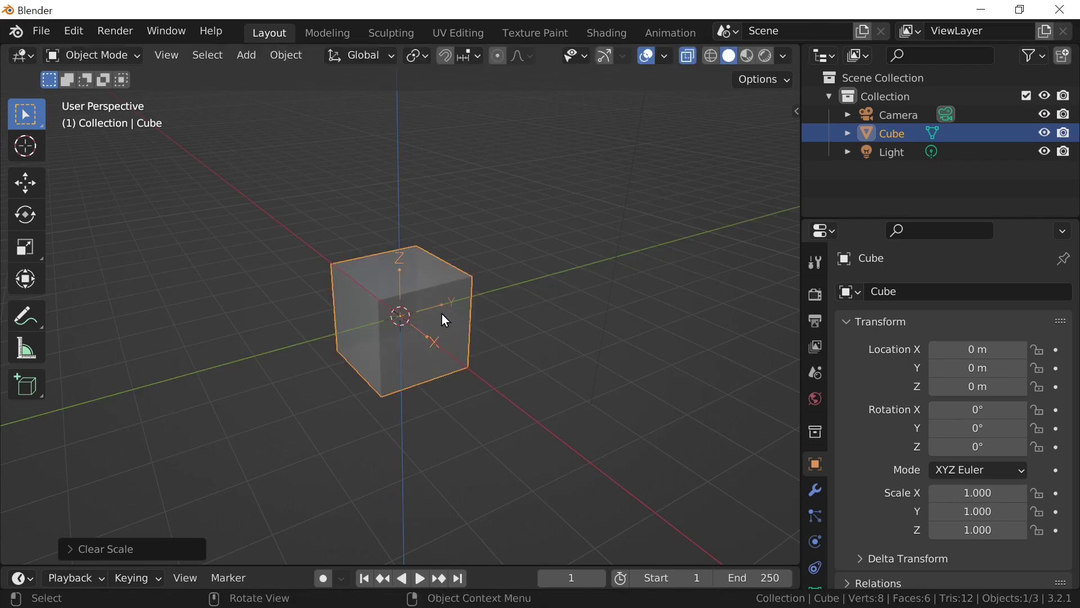
- Scale the cube by a factor of 2 along the global Z axis, and undo the scaling
{"action": "double_click", "coordinate": [442, 313]}
{"action": "type", "text": "sz2"}
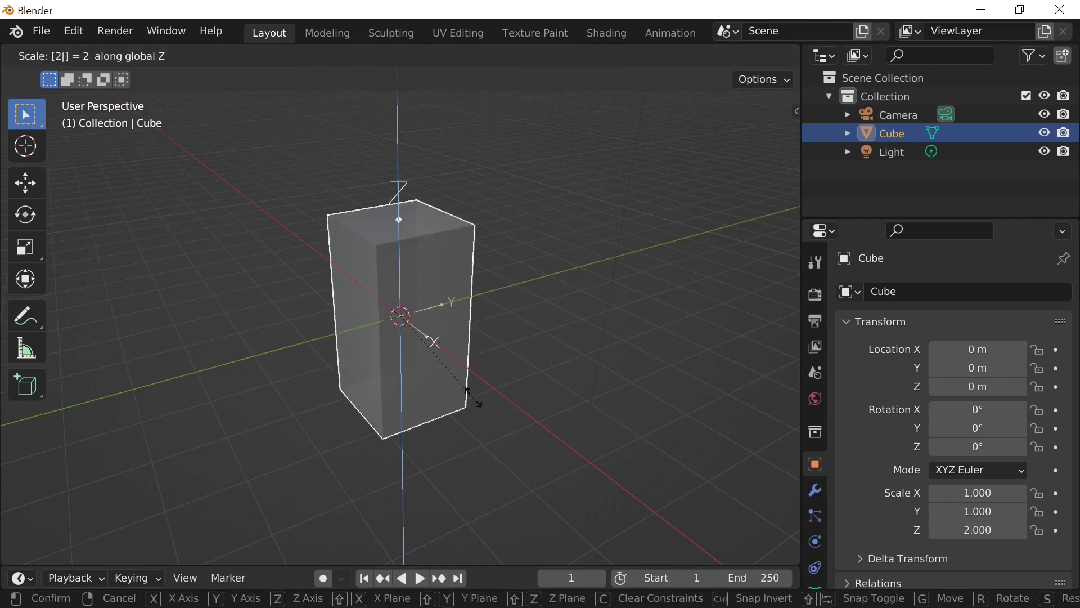
{"action": "key", "text": "Return"}
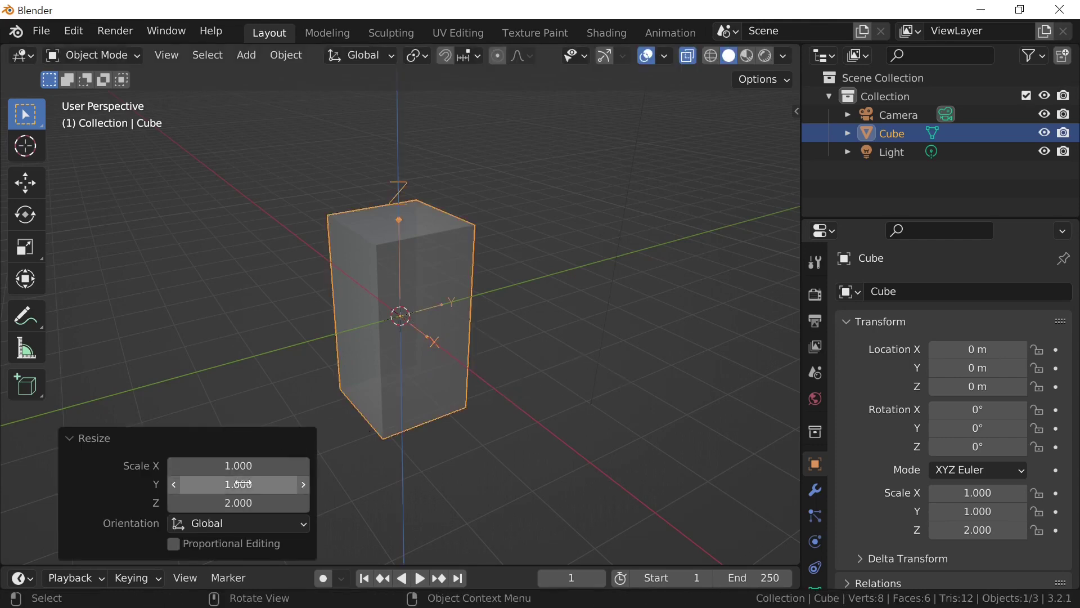
{"action": "key", "text": "ctrl+z"}
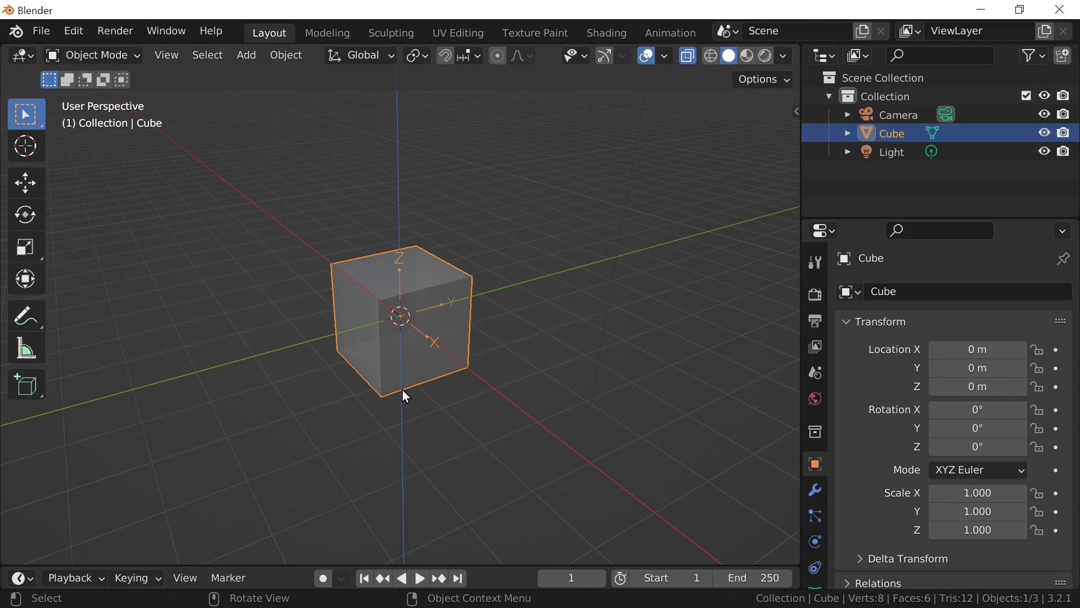
- Move the cube freely about 4.1 m away from the world origin, and clear its location
{"action": "key", "text": "g"}
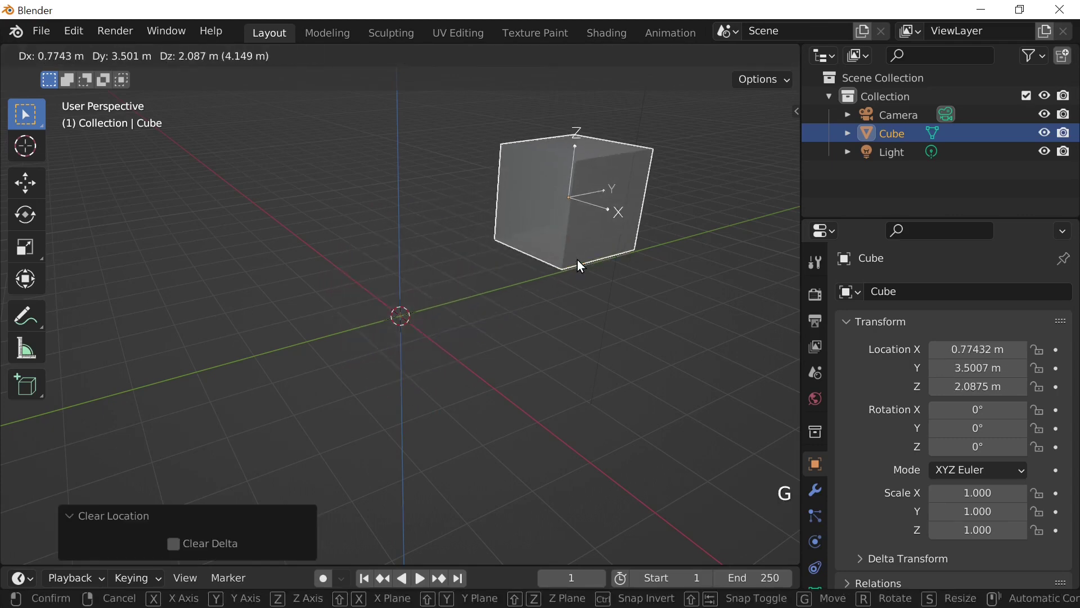
{"action": "left_click", "coordinate": [578, 264]}
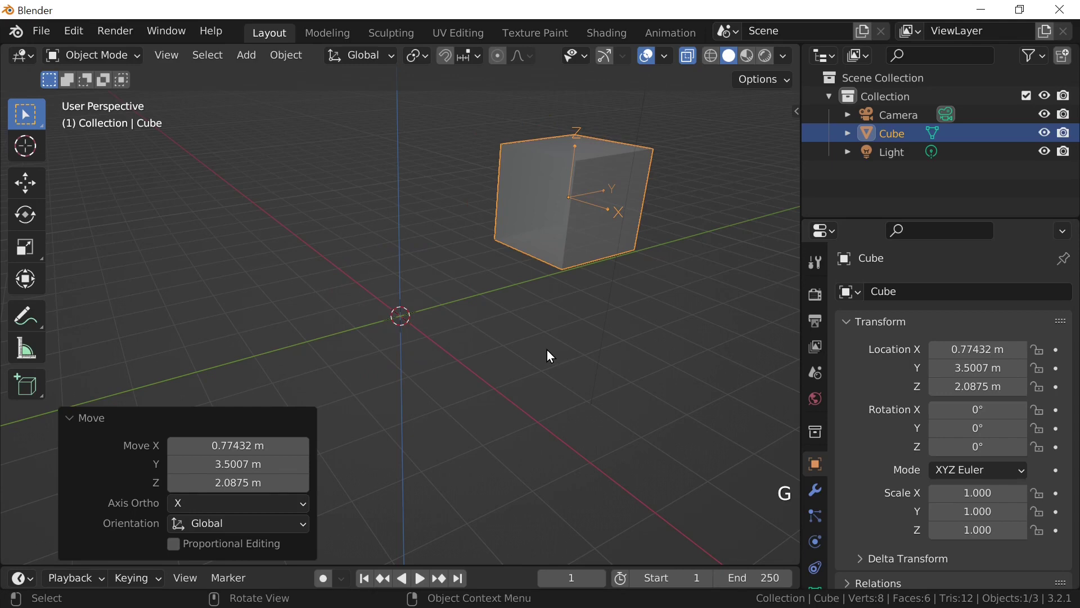
{"action": "key", "text": "alt"}
{"action": "key", "text": "alt+g"}
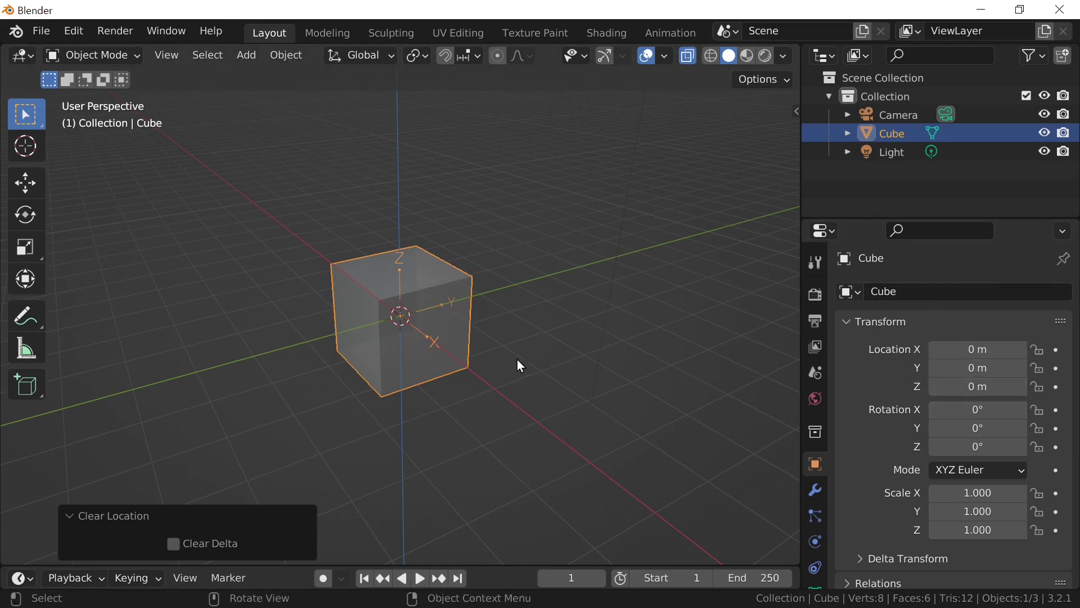
- Rotate the cube freely by about -36.8° around the view axis, and clear its rotation
{"action": "key", "text": "r"}
{"action": "left_click", "coordinate": [521, 254]}
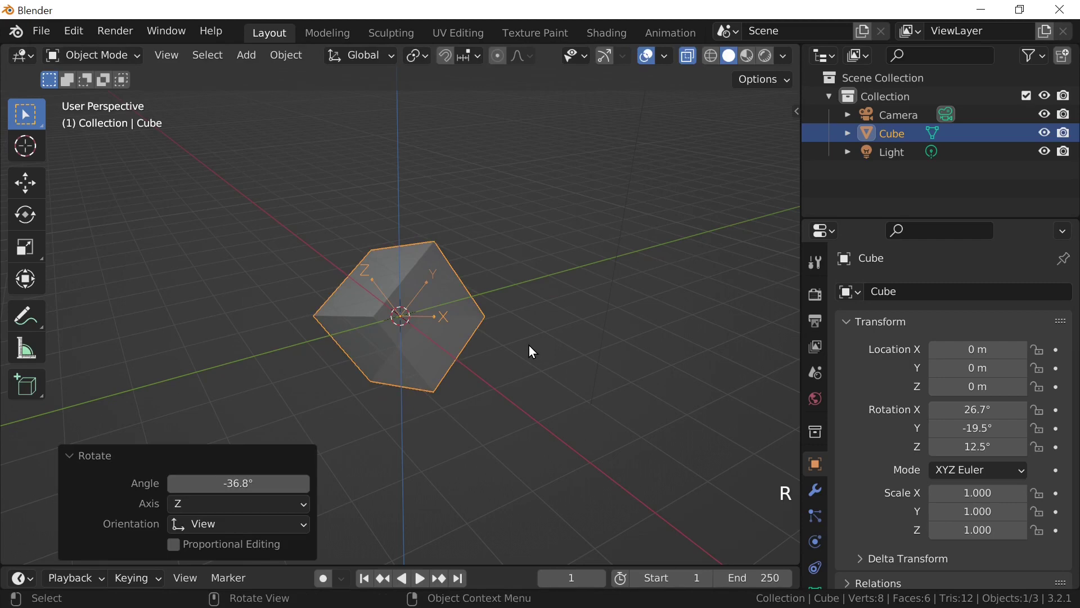
{"action": "key", "text": "alt"}
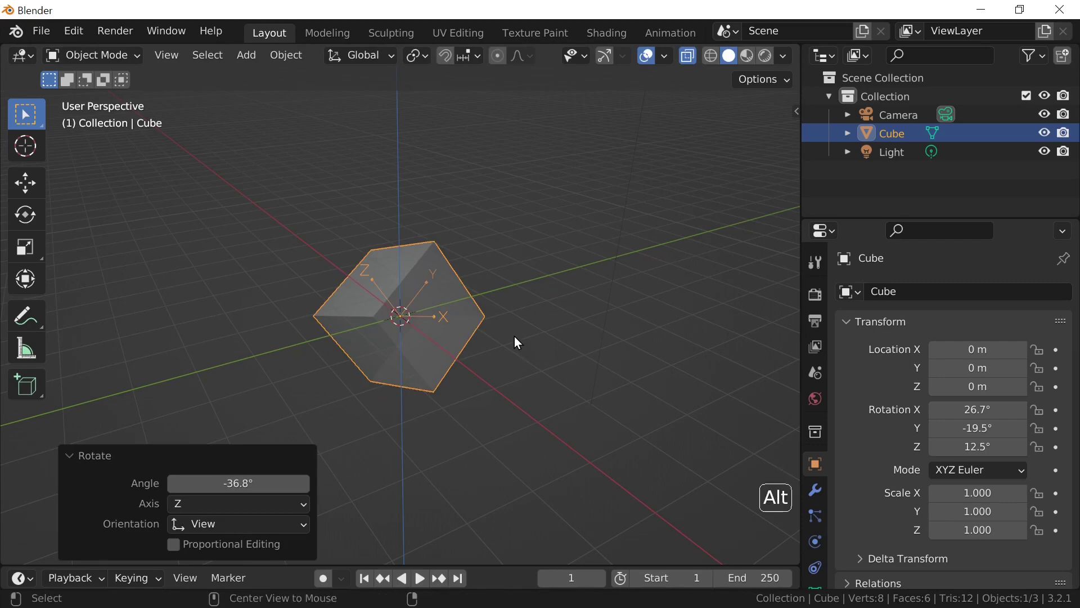
{"action": "key", "text": "alt+r"}
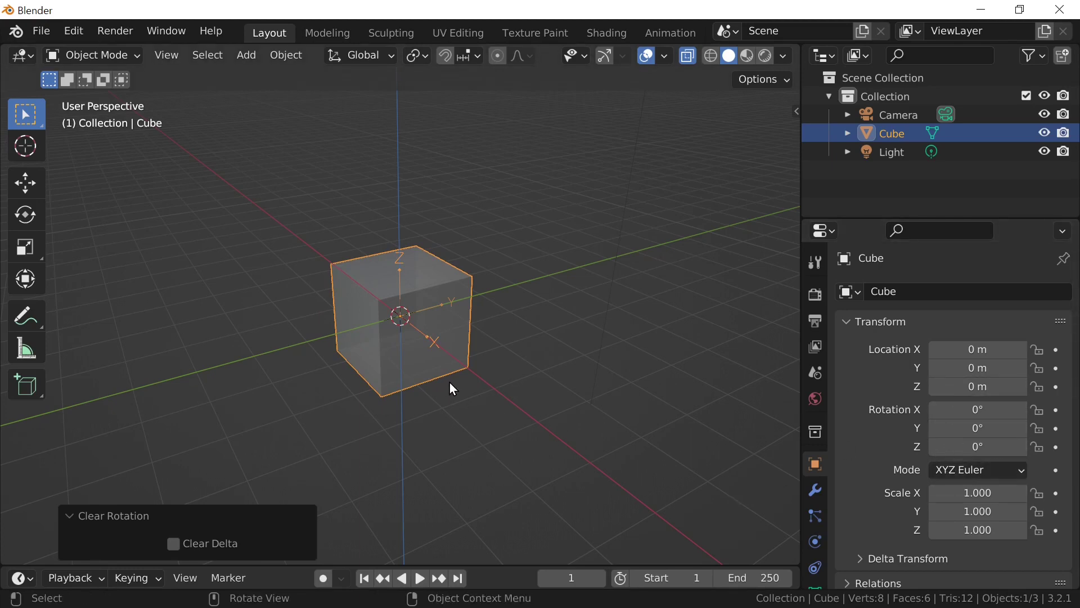
- Scale the cube uniformly by about 2.24, and clear its scale
{"action": "key", "text": "s"}
{"action": "left_click", "coordinate": [560, 388]}
{"action": "key", "text": "alt"}
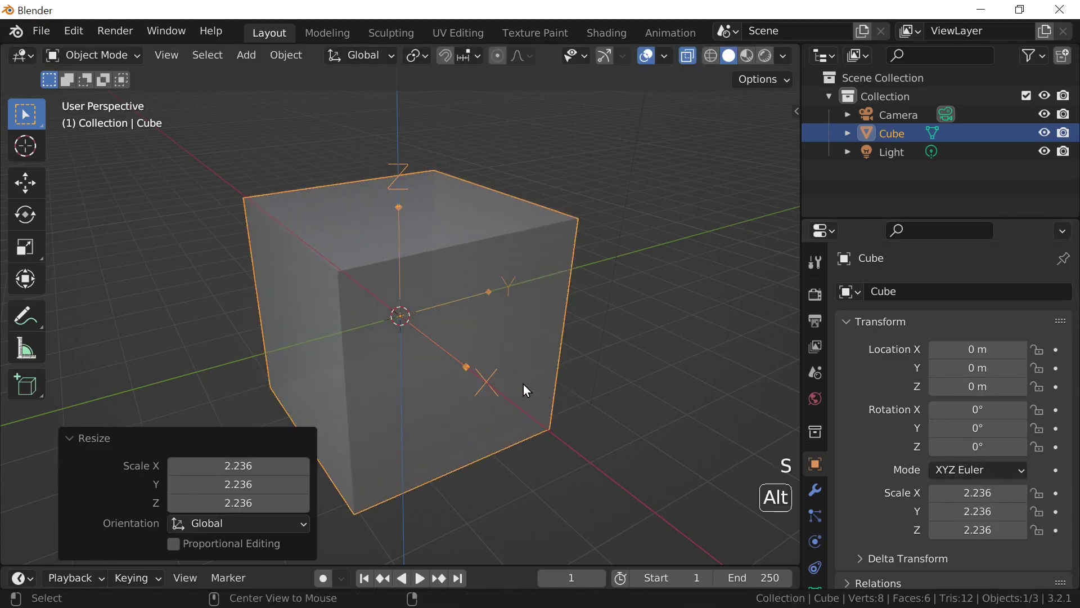
{"action": "key", "text": "alt+s"}
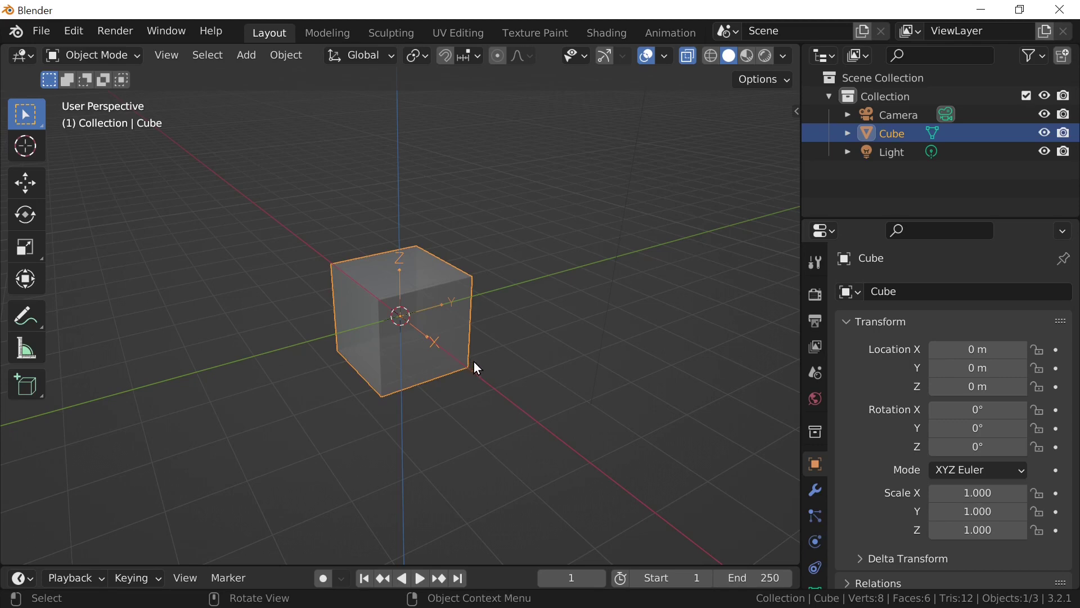
- Try moving the cube freely from two different viewing angles to compare the movement, cancelling each move
{"action": "scroll", "coordinate": [453, 373], "scroll_direction": "down", "scroll_amount": 1}
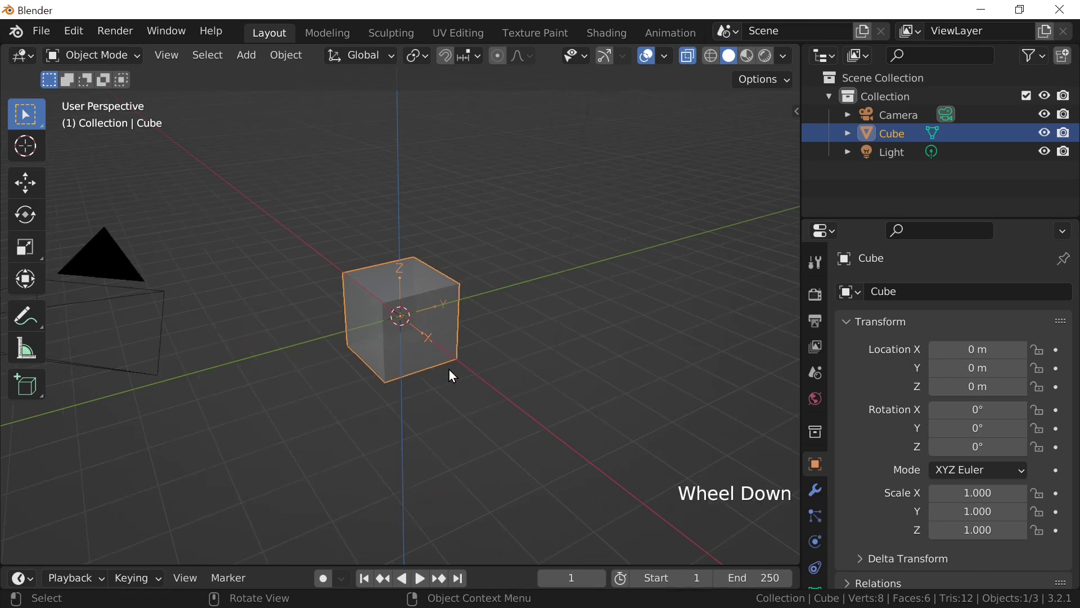
{"action": "key", "text": "g"}
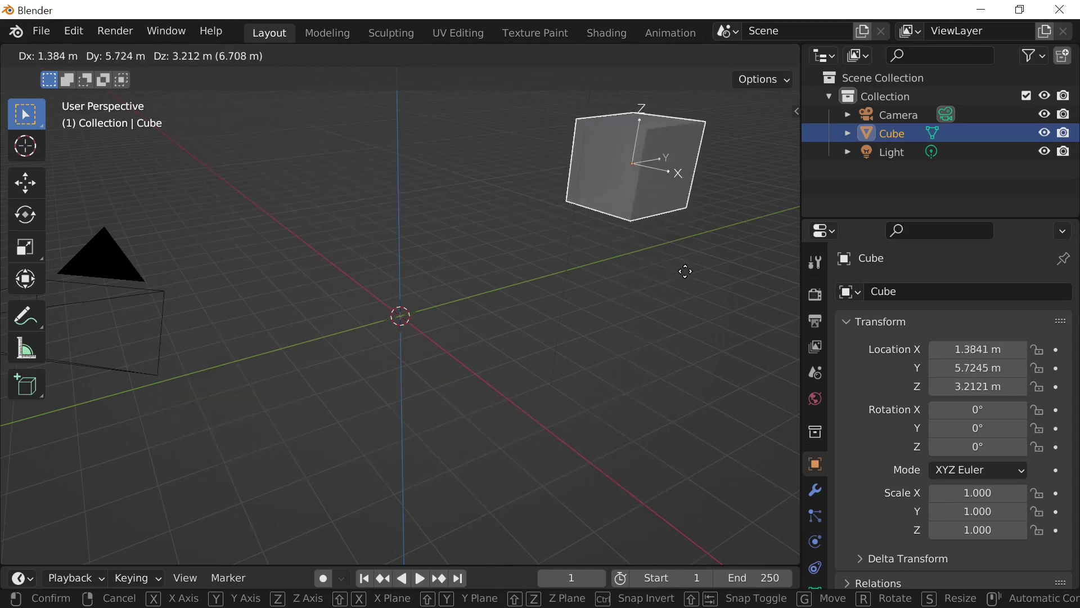
{"action": "key", "text": "Escape"}
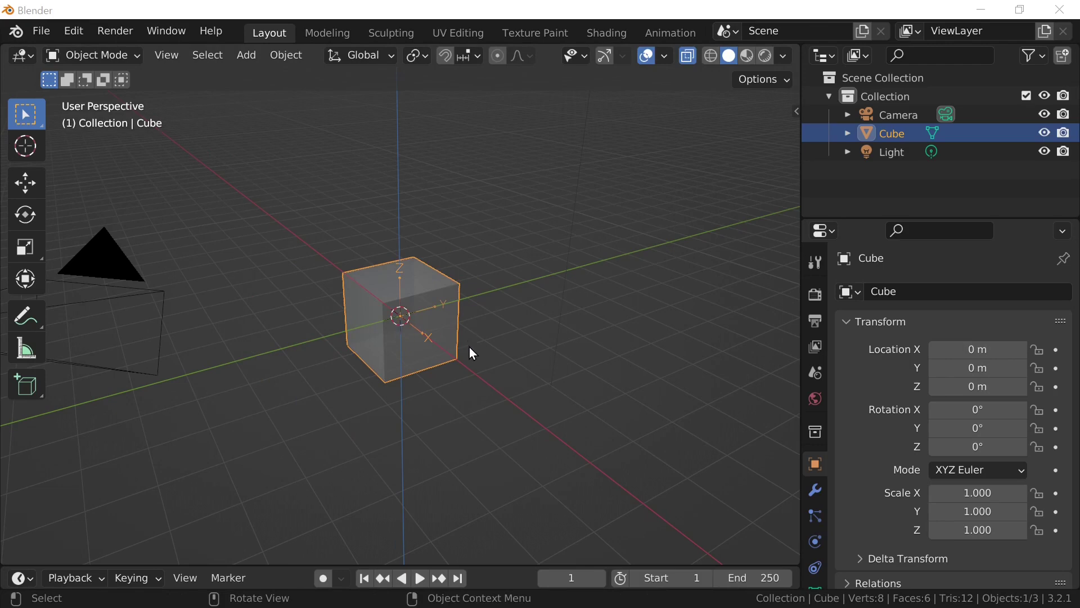
{"action": "middle_click_drag", "start_coordinate": [469, 346], "coordinate": [338, 321]}
{"action": "key", "text": "g"}
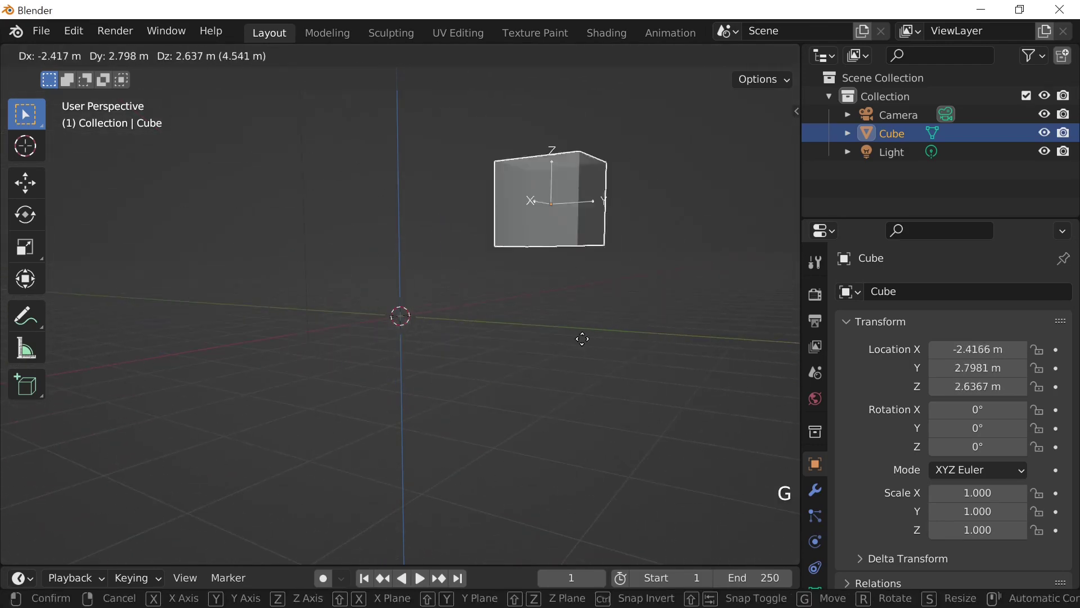
{"action": "right_click", "coordinate": [483, 383]}
{"action": "middle_click_drag", "start_coordinate": [336, 322], "coordinate": [454, 325]}
{"action": "scroll", "coordinate": [453, 324], "scroll_direction": "down", "scroll_amount": 1}
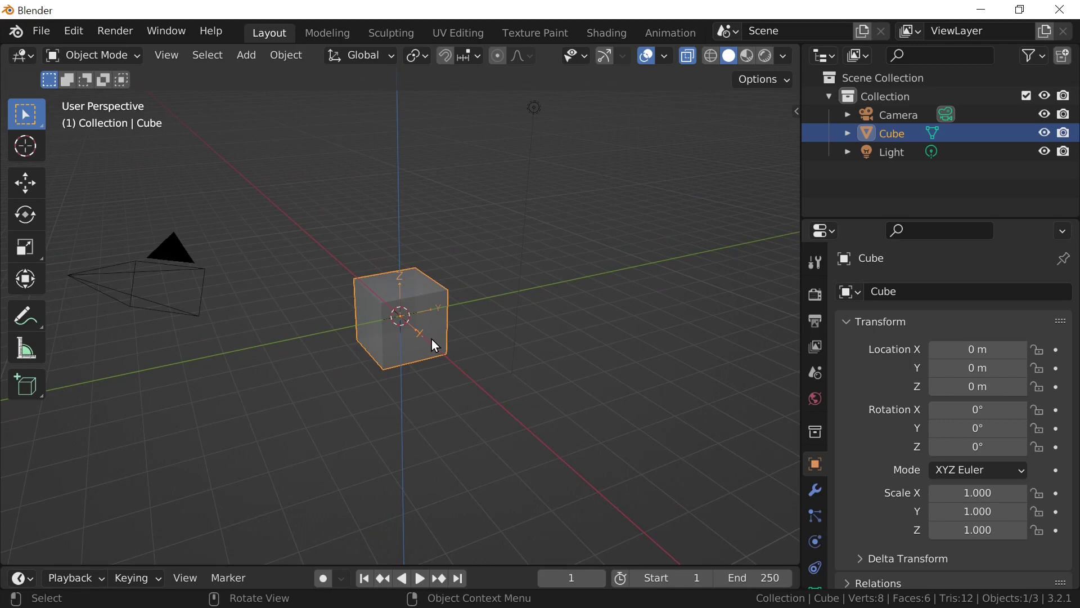
- Rotate the cube with Trackball rotation by angles of about -26.4° and 22.9°
{"action": "key", "text": "r"}
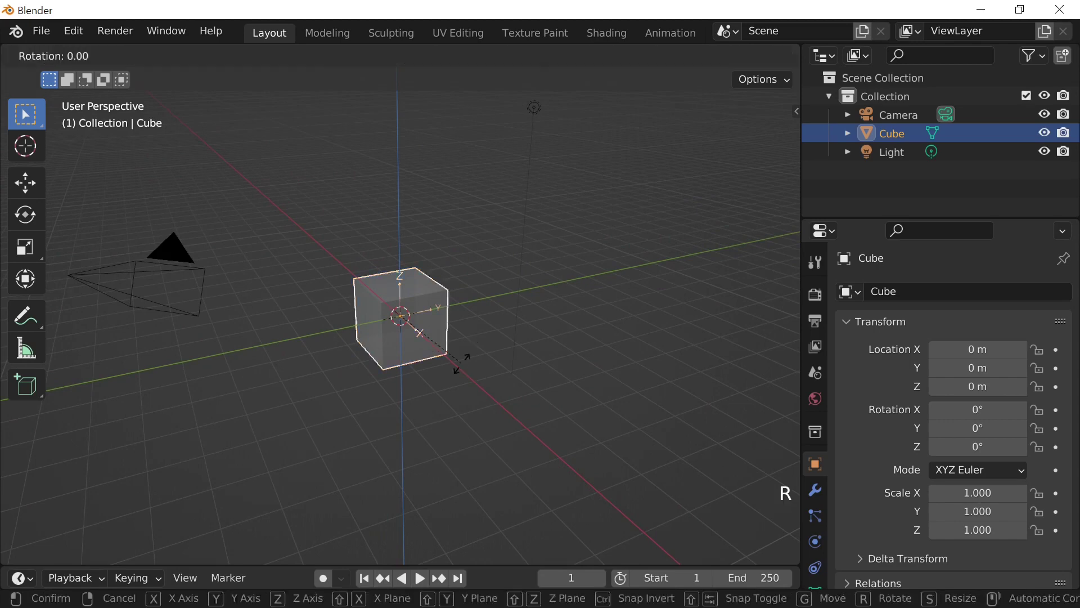
{"action": "key", "text": "r"}
{"action": "left_click", "coordinate": [484, 339]}
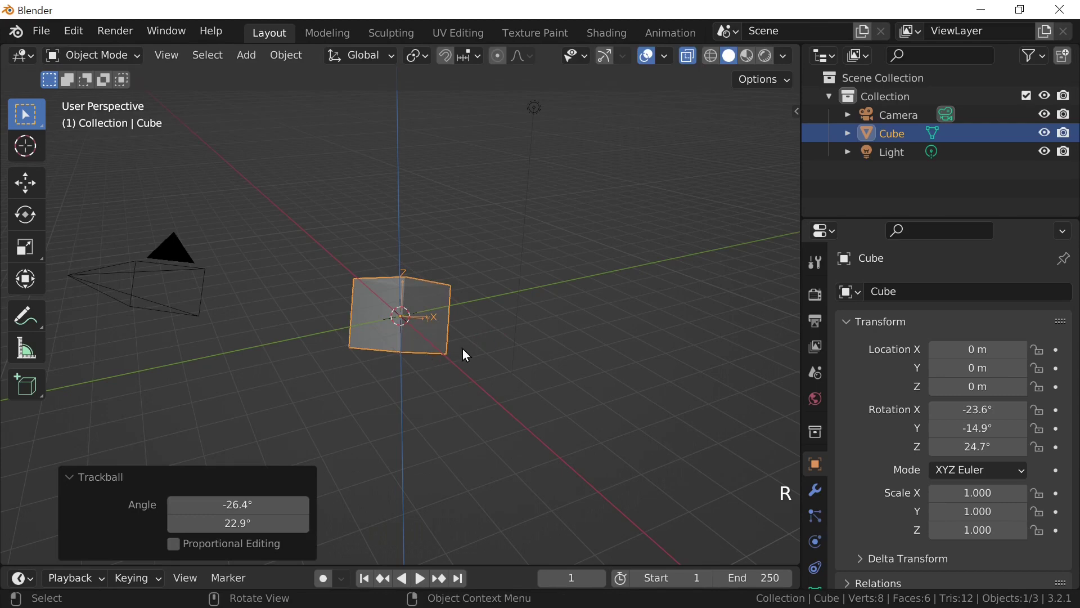
- Try moving the cube along the global X, Y and Z axes one after another, cancelling each move
{"action": "key", "text": "g"}
{"action": "key", "text": "x"}
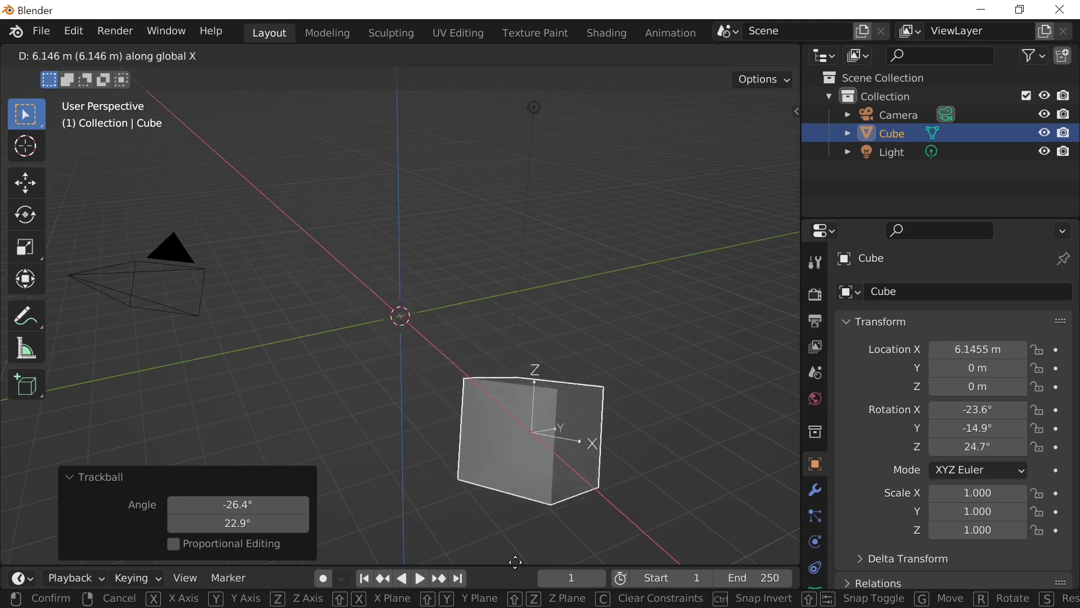
{"action": "right_click", "coordinate": [382, 494]}
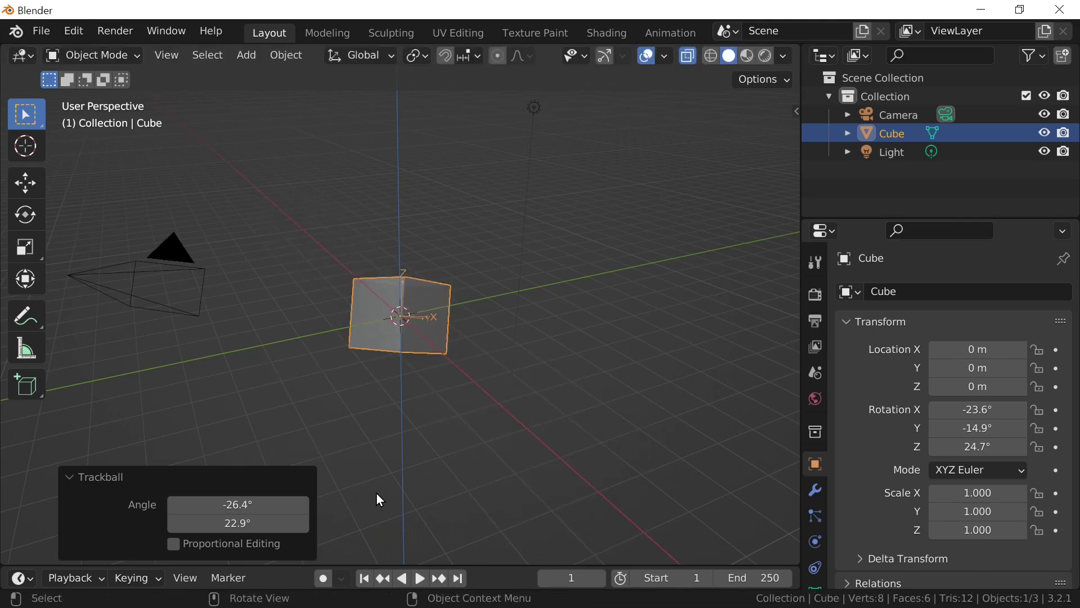
{"action": "key", "text": "g"}
{"action": "key", "text": "y"}
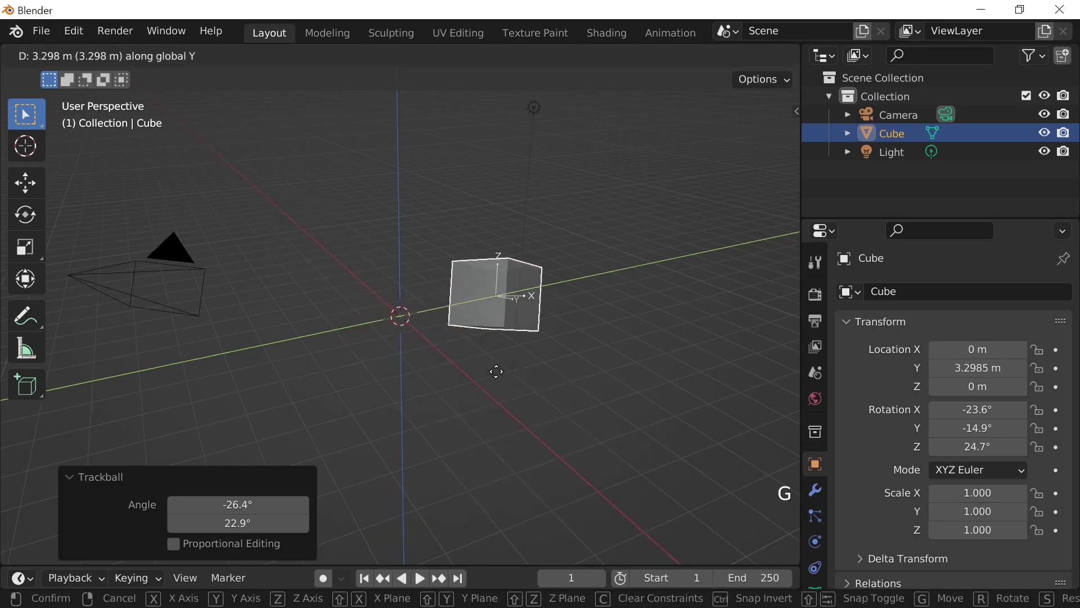
{"action": "key", "text": "g"}
{"action": "key", "text": "z"}
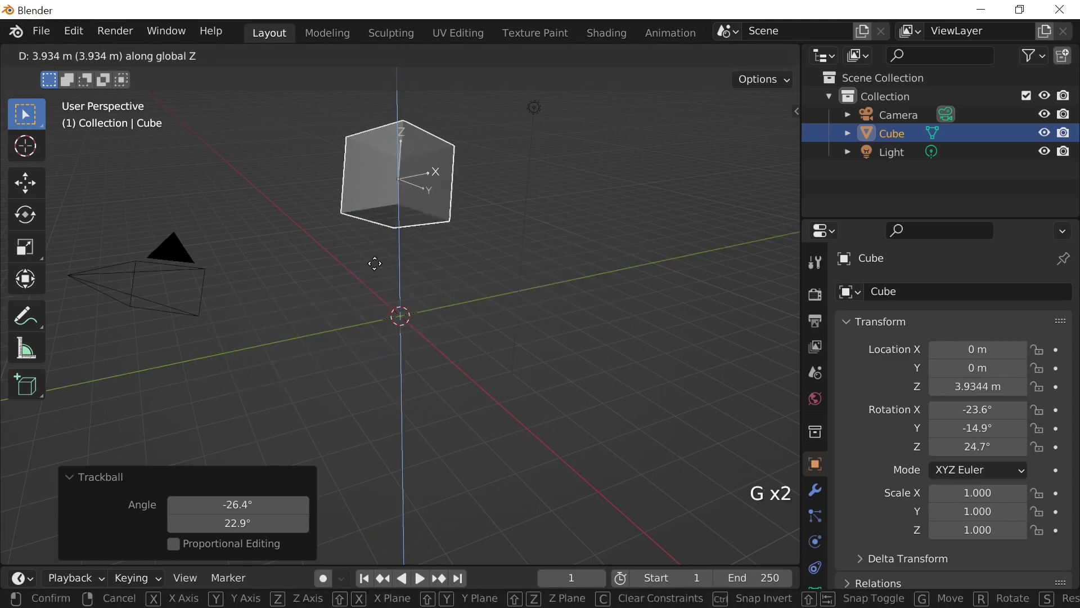
{"action": "right_click", "coordinate": [396, 436]}
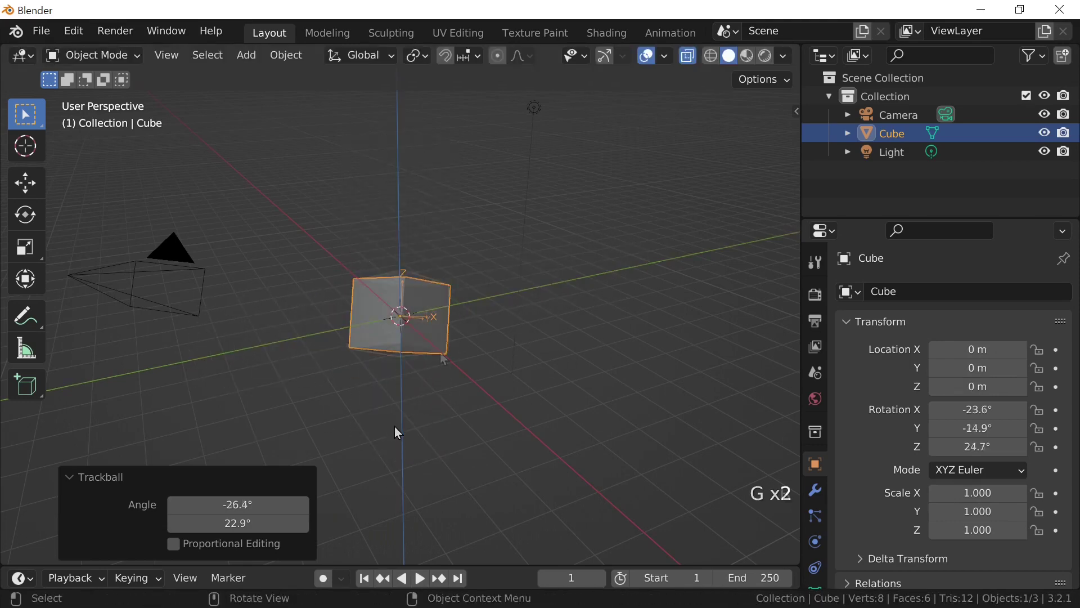
- Try moving the cube about 2.7 m along its local X axis, and cancel the move
{"action": "key", "text": "g"}
{"action": "key", "text": "x"}
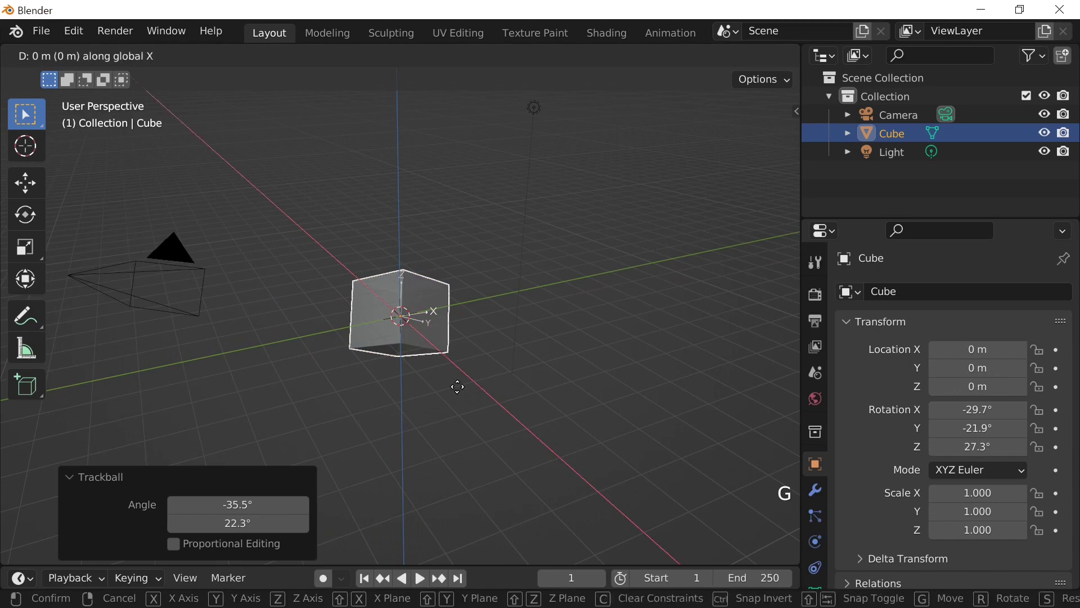
{"action": "key", "text": "x"}
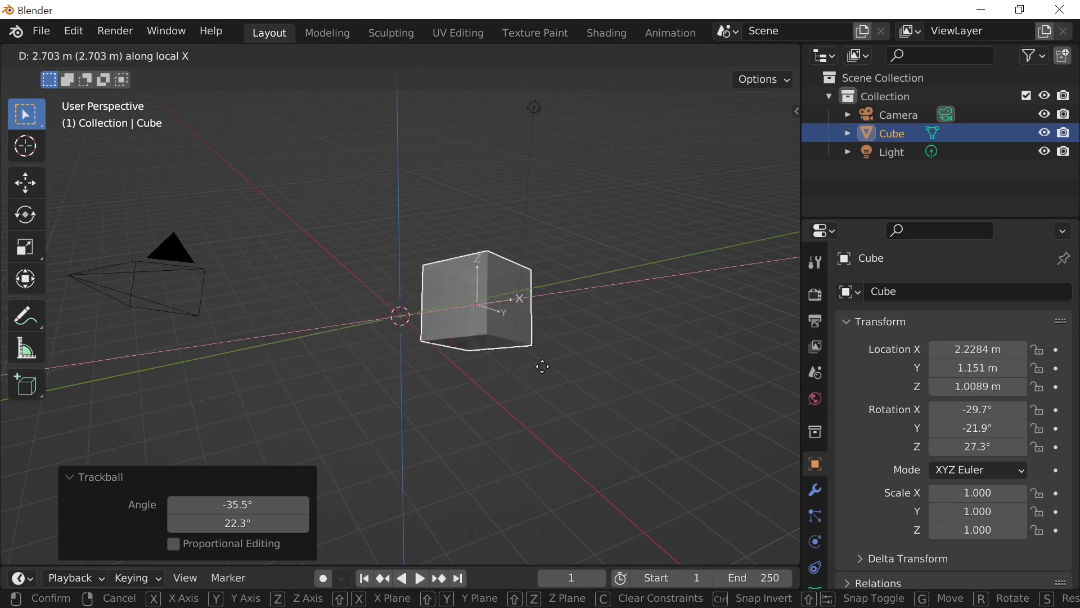
{"action": "key", "text": "Escape"}
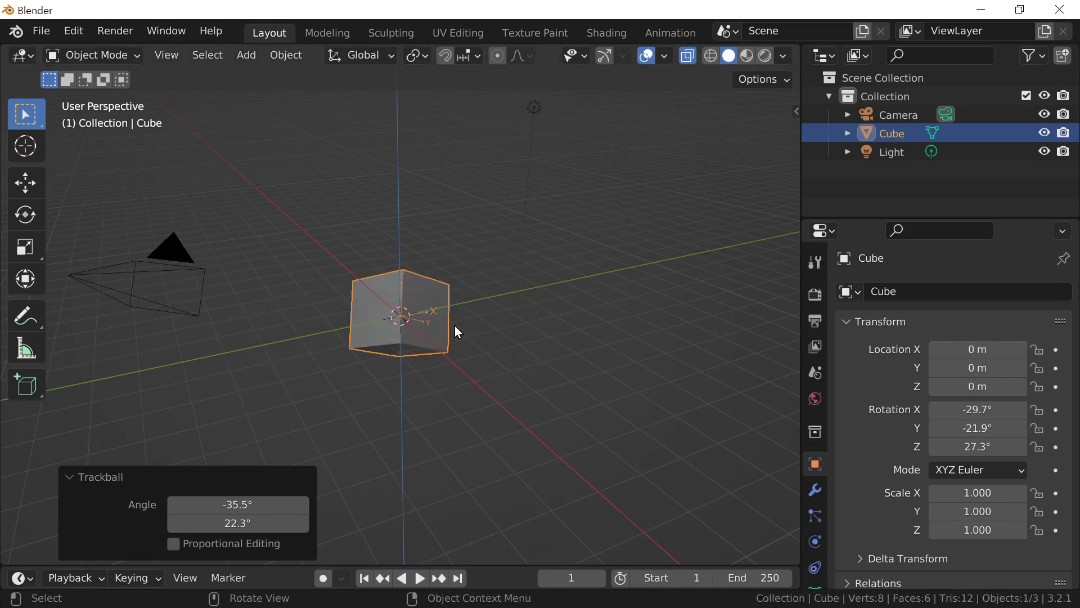
- Try moving the cube within the XY plane by locking the global Z axis, and cancel the move
{"action": "key", "text": "g"}
{"action": "right_click", "coordinate": [447, 298]}
{"action": "key", "text": "g"}
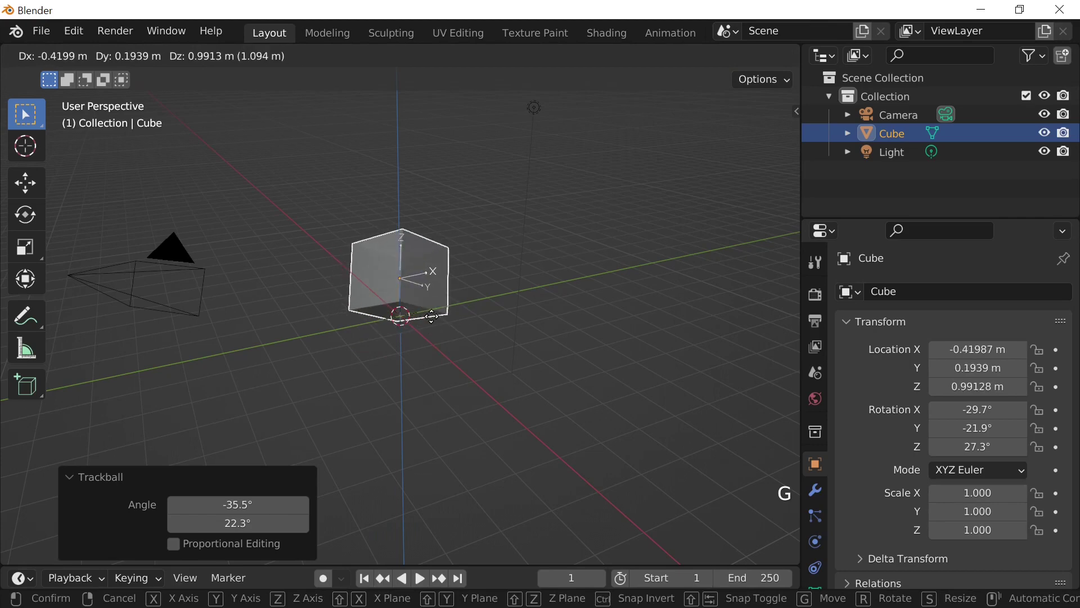
{"action": "key", "text": "shift+z"}
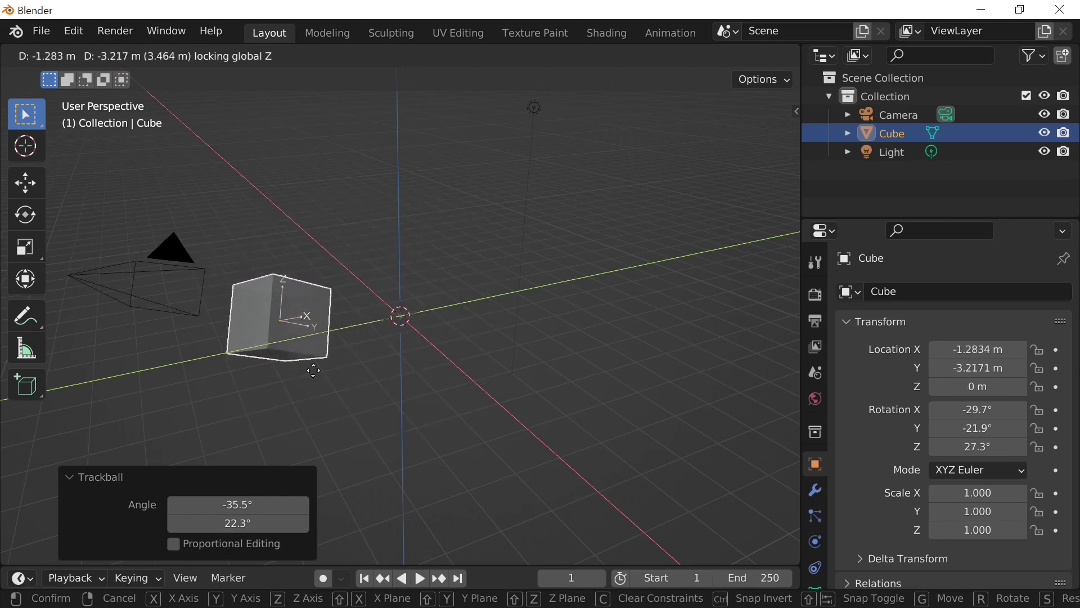
{"action": "key", "text": "Escape"}
- Move the cube freely by about 1.11 m in X, 6.04 m in Y and 3.26 m in Z, and clear its location
{"action": "key", "text": "g"}
{"action": "left_click", "coordinate": [649, 218]}
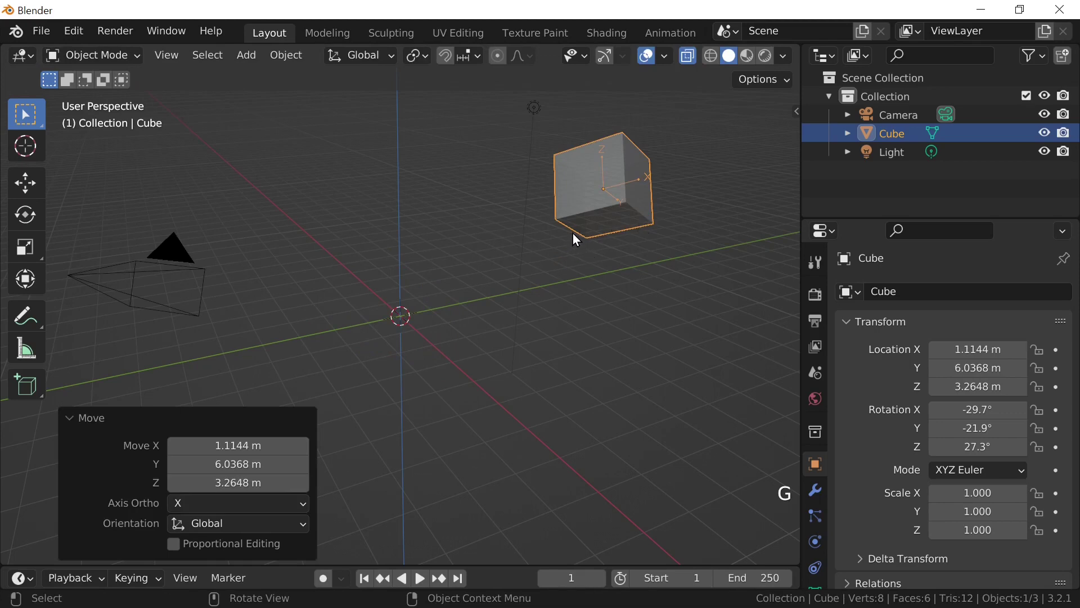
{"action": "key", "text": "alt+g"}
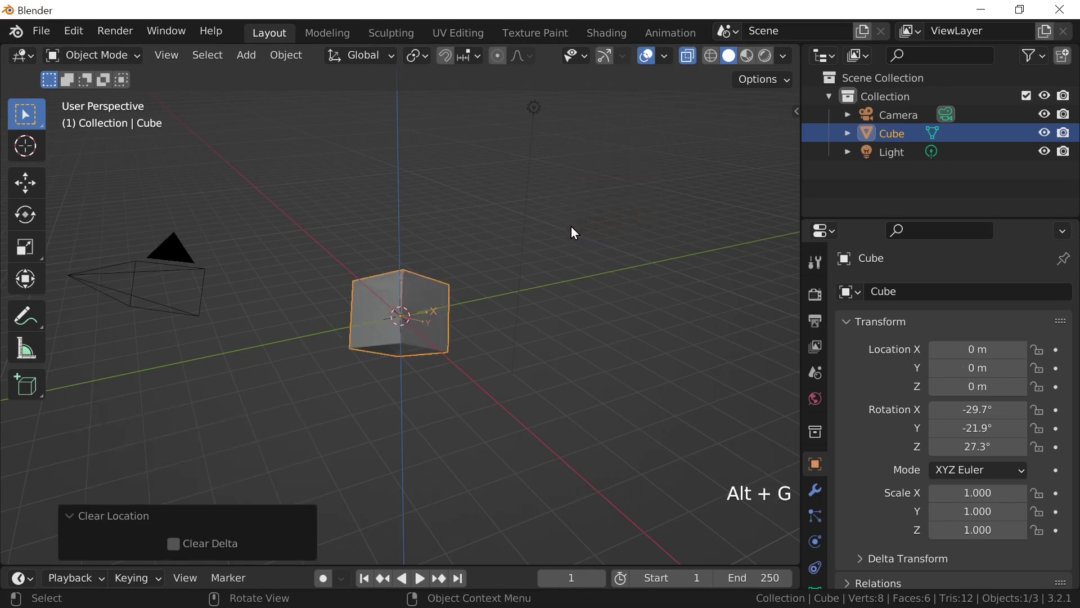
- Clear the cube's location, rotation and scale
{"action": "scroll", "coordinate": [423, 333], "scroll_direction": "up", "scroll_amount": 2}
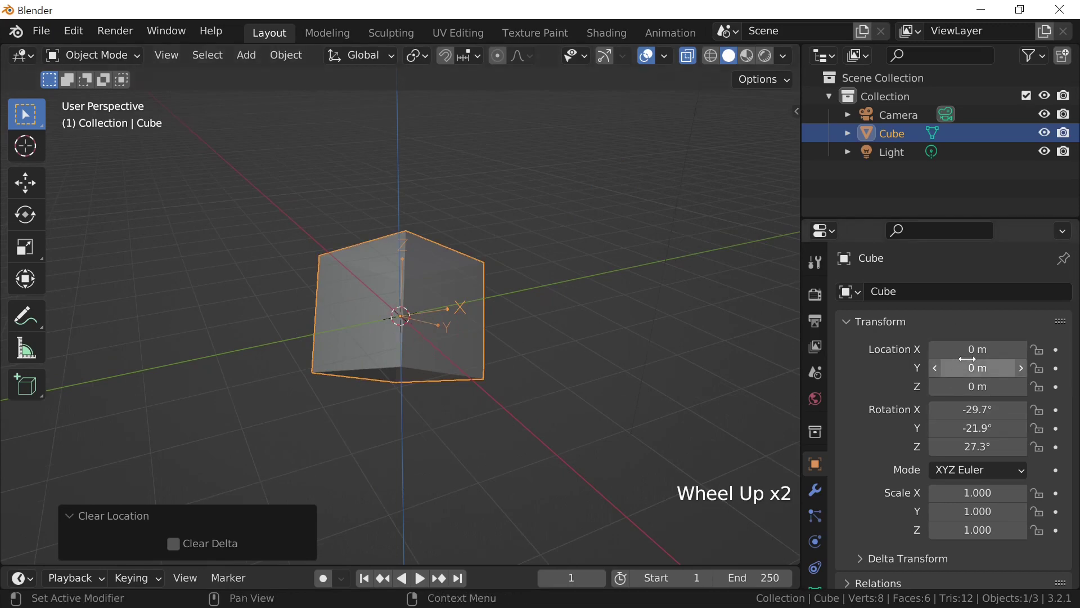
{"action": "key", "text": "alt+g"}
{"action": "key", "text": "alt+r"}
{"action": "key", "text": "alt+s"}
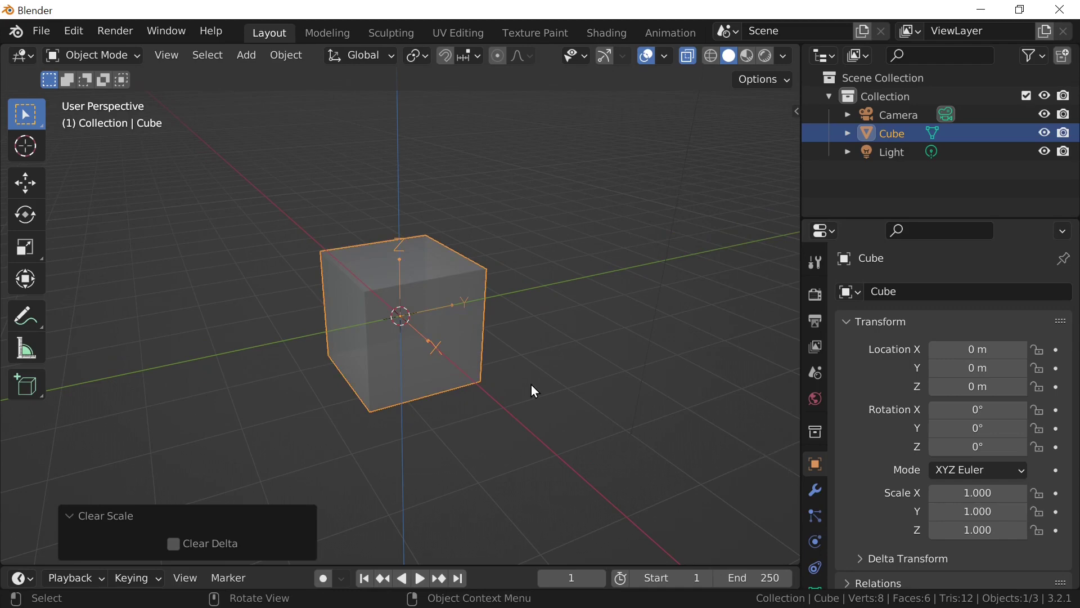
- Try rotating the cube freely from two different viewing angles to compare the rotation, cancelling each attempt
{"action": "scroll", "coordinate": [517, 387], "scroll_direction": "down", "scroll_amount": 1}
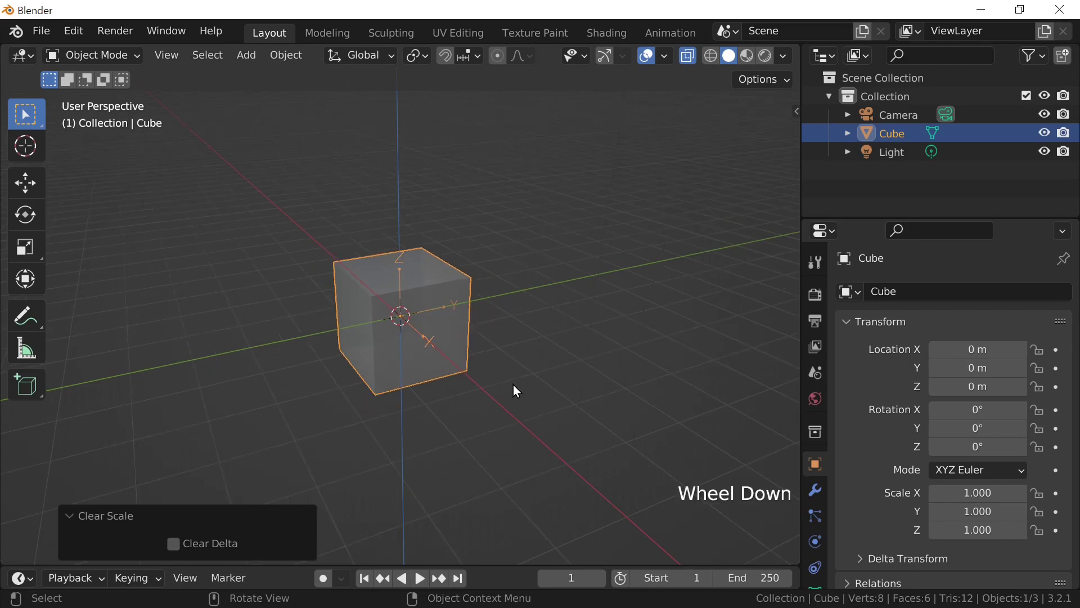
{"action": "key", "text": "r"}
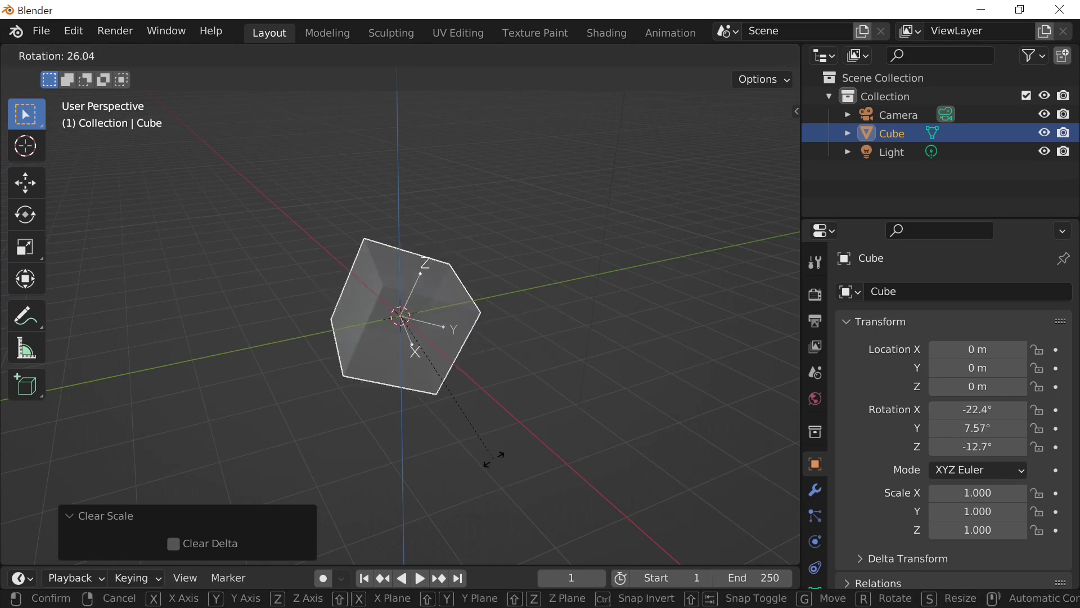
{"action": "right_click", "coordinate": [512, 367]}
{"action": "middle_click_drag", "start_coordinate": [349, 360], "coordinate": [353, 348]}
{"action": "middle_click_drag", "start_coordinate": [609, 388], "coordinate": [376, 366]}
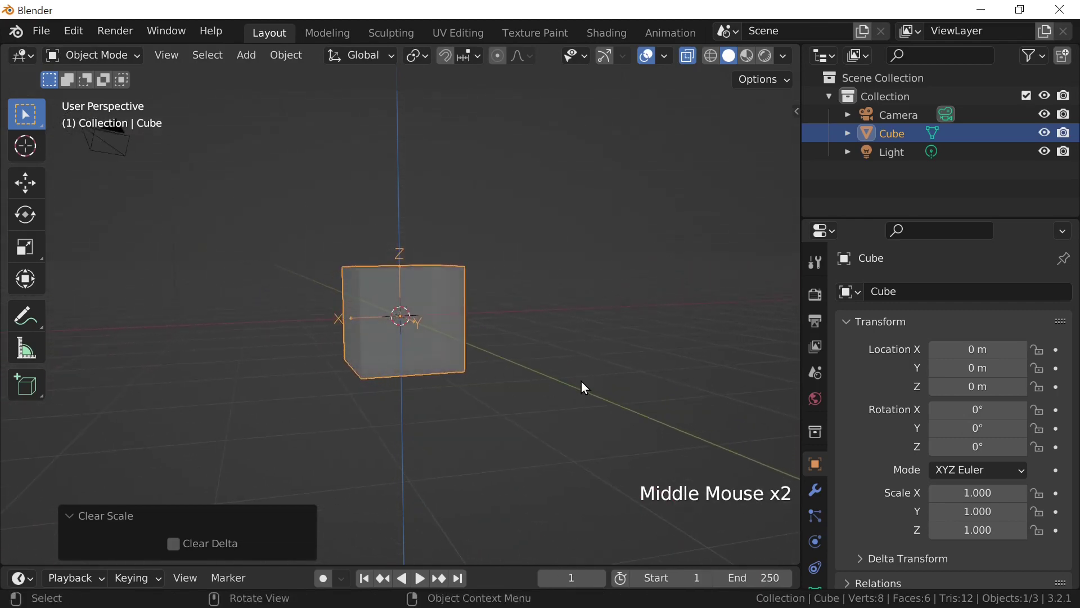
{"action": "middle_click_drag", "start_coordinate": [584, 383], "coordinate": [492, 368]}
{"action": "key", "text": "r"}
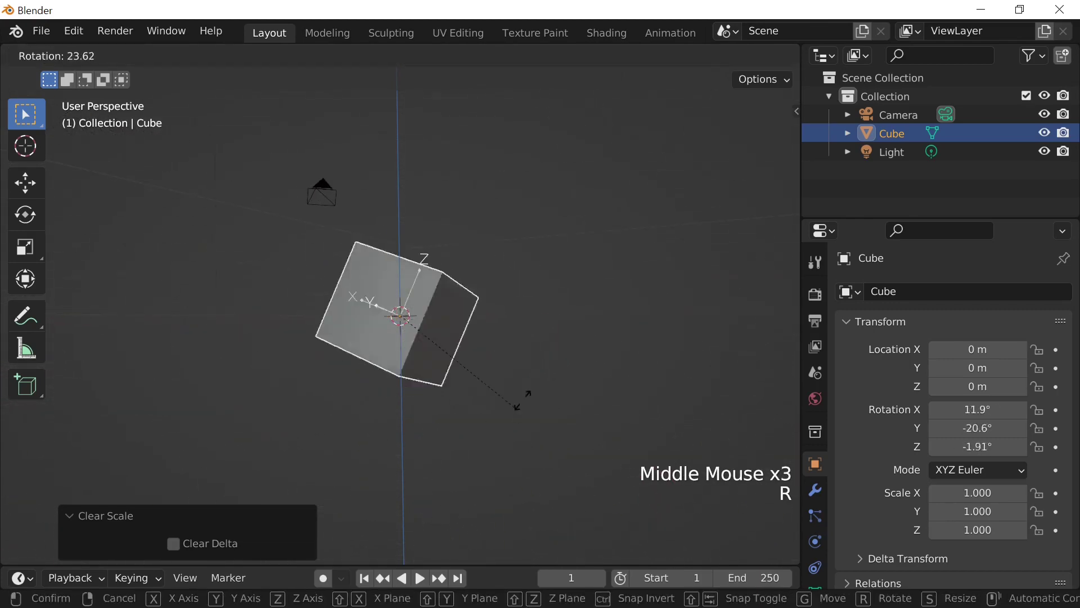
{"action": "right_click", "coordinate": [509, 397]}
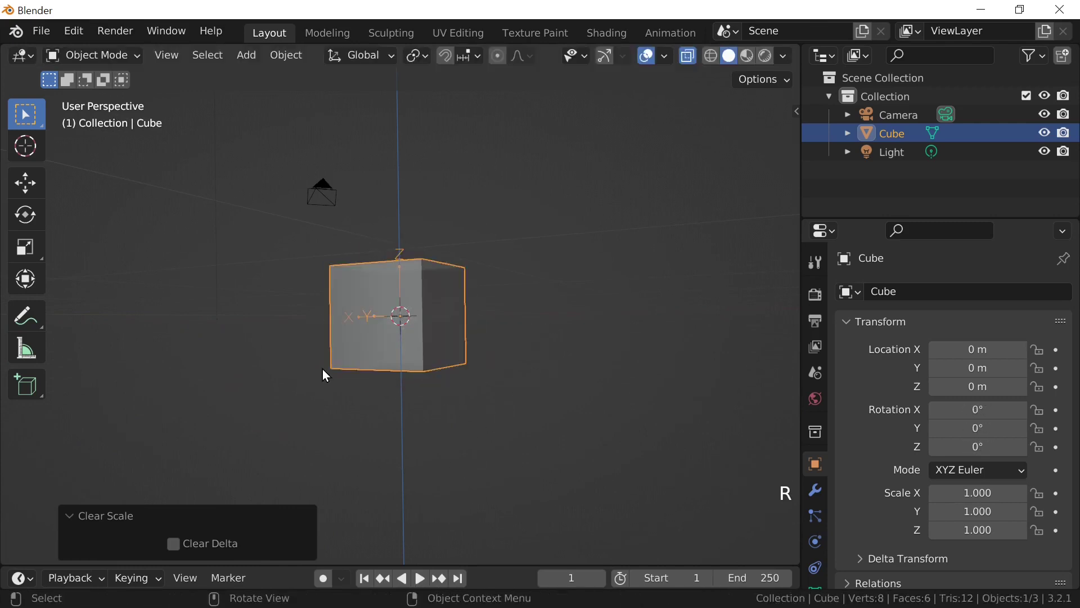
{"action": "middle_click_drag", "start_coordinate": [325, 373], "coordinate": [411, 388]}
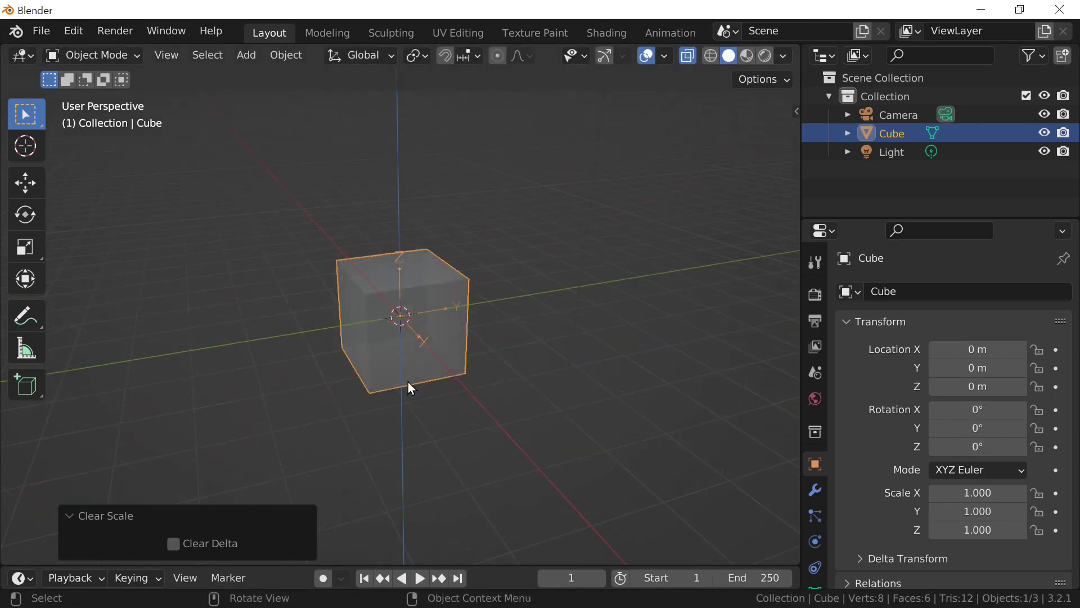
- Select the cube and try rotating it about single global axes, including Y and Z, cancelling each rotation
{"action": "left_click", "coordinate": [397, 348]}
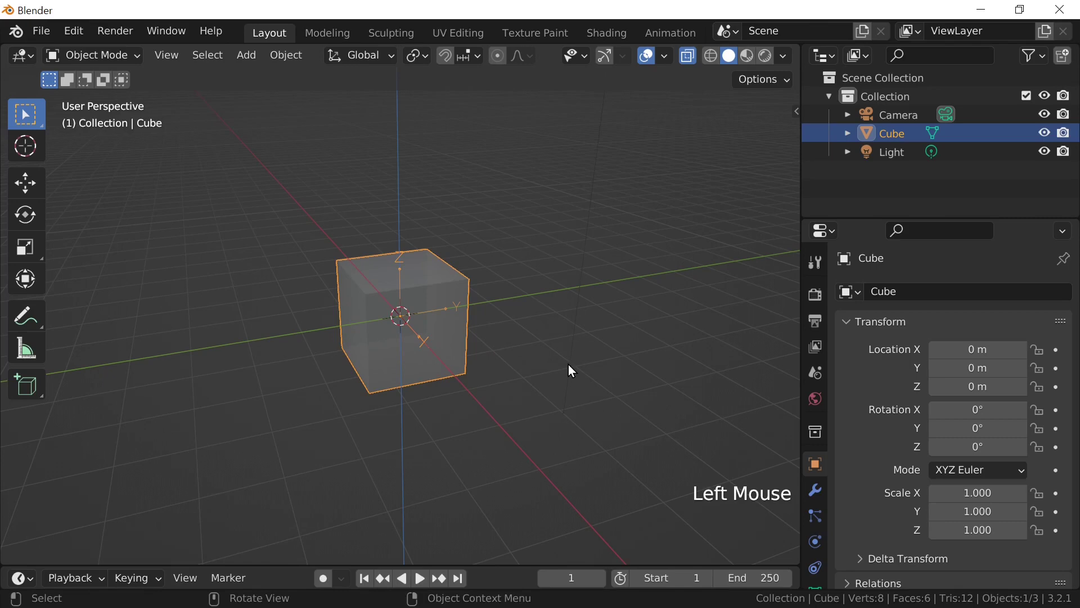
{"action": "key", "text": "r"}
{"action": "key", "text": "Escape"}
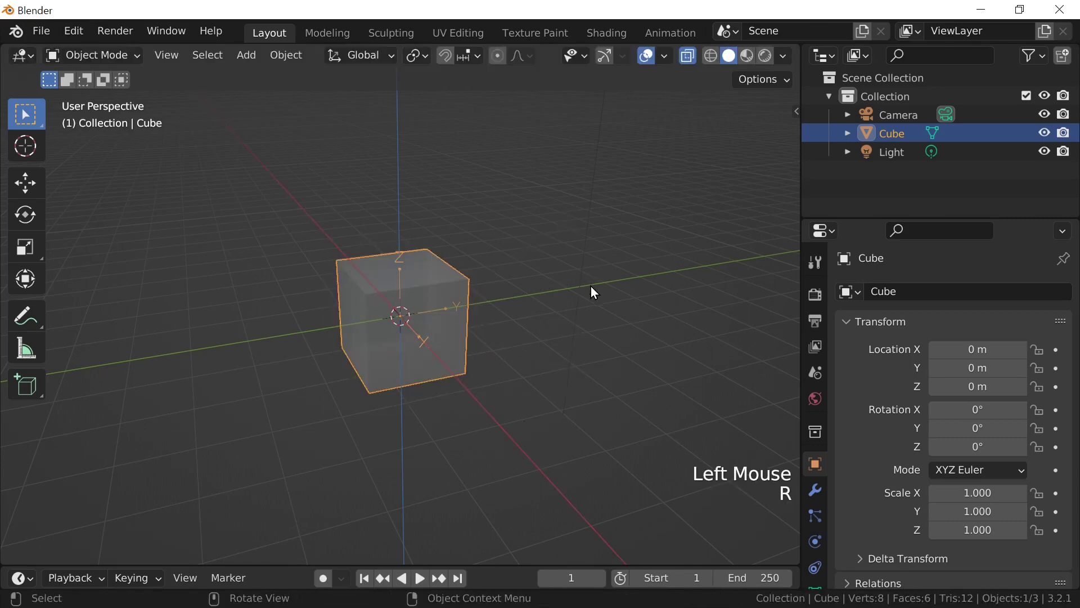
{"action": "key", "text": "r"}
{"action": "key", "text": "y"}
{"action": "key", "text": "Escape"}
{"action": "key", "text": "r"}
{"action": "key", "text": "z"}
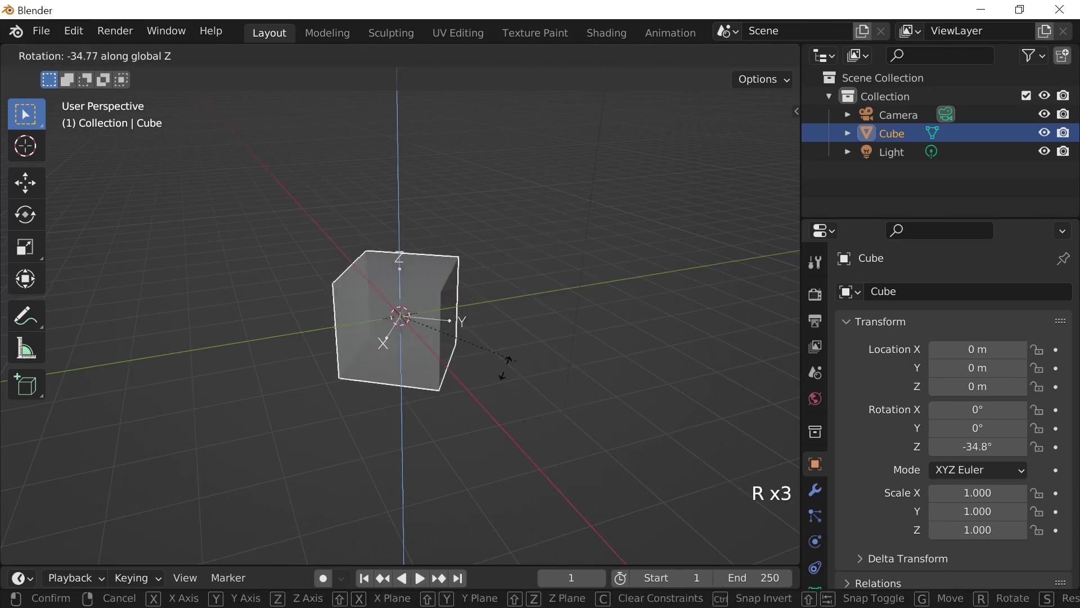
{"action": "key", "text": "Escape"}
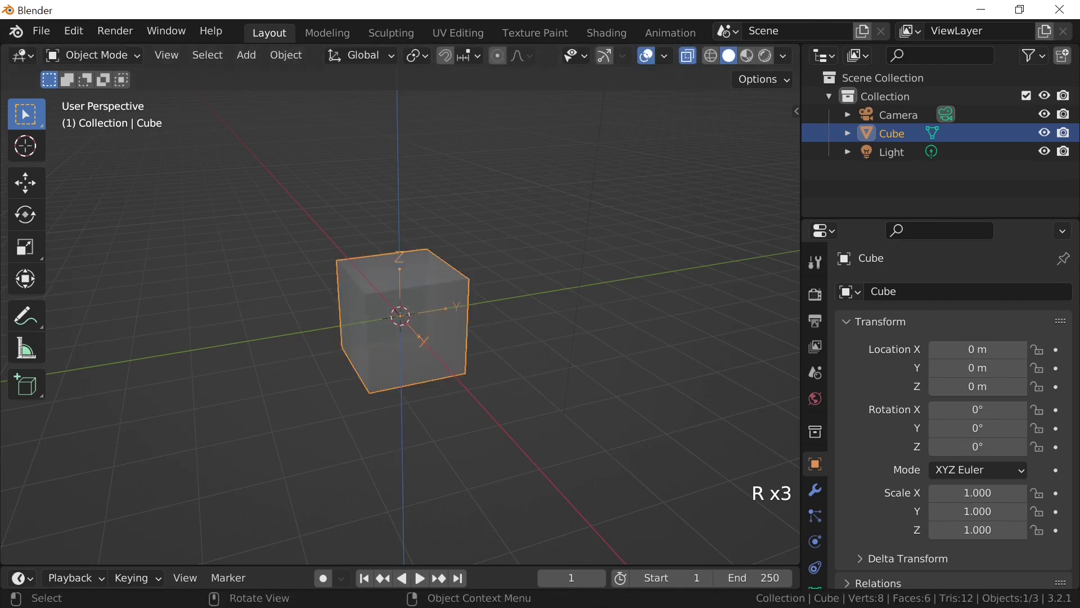
- Rotate the cube with Trackball rotation by angles of about -30.4° and 20.1°
{"action": "key", "text": "r"}
{"action": "key", "text": "r"}
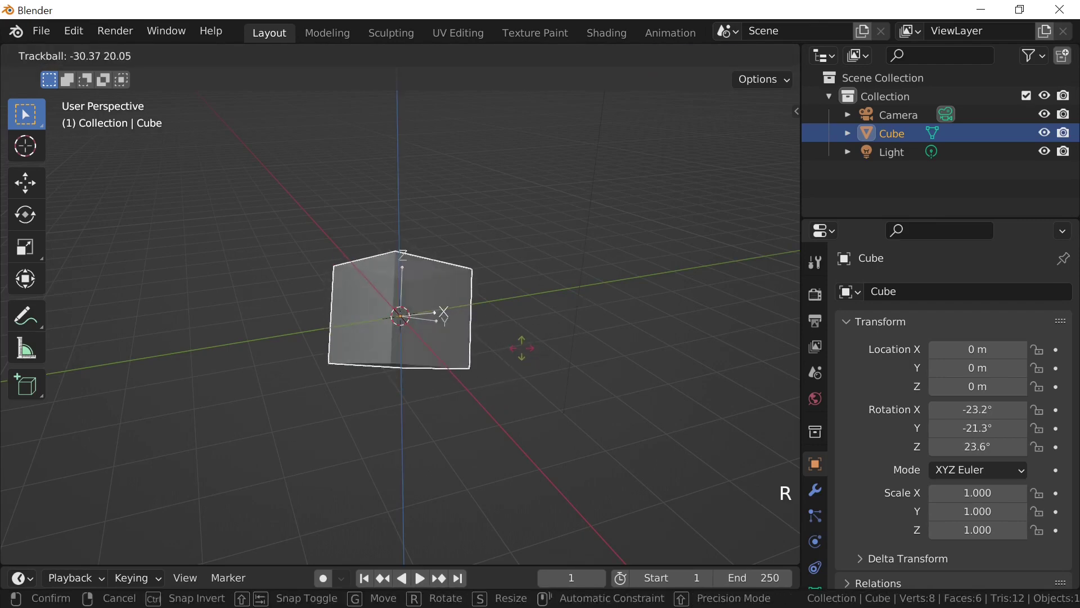
{"action": "left_click", "coordinate": [522, 347]}
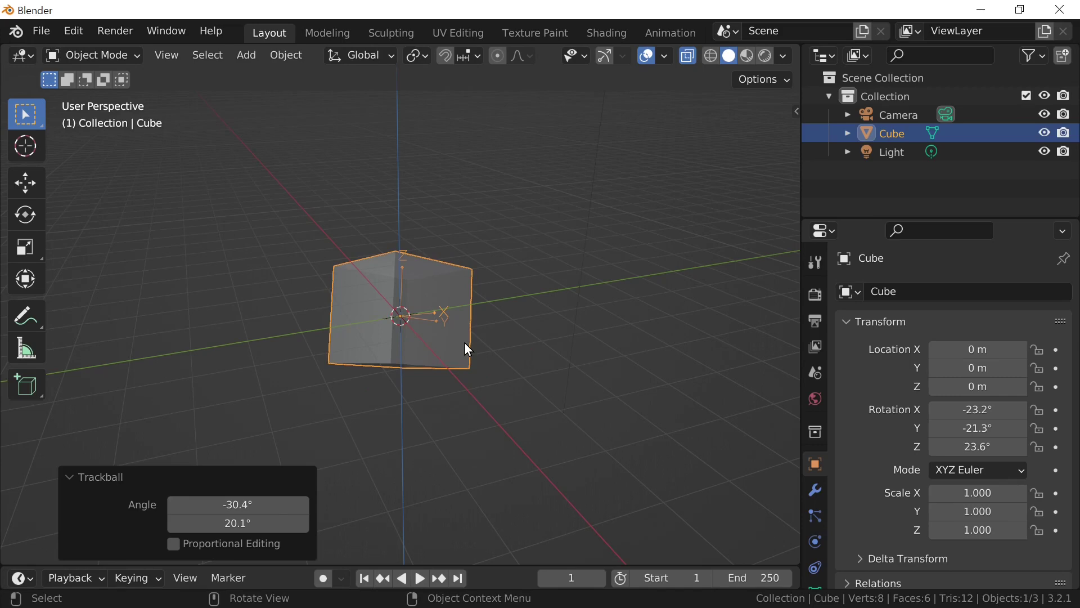
- Try rotating the tilted cube about its local X, Y and Z axes one after another, cancelling each rotation
{"action": "key", "text": "r"}
{"action": "key", "text": "x"}
{"action": "key", "text": "x"}
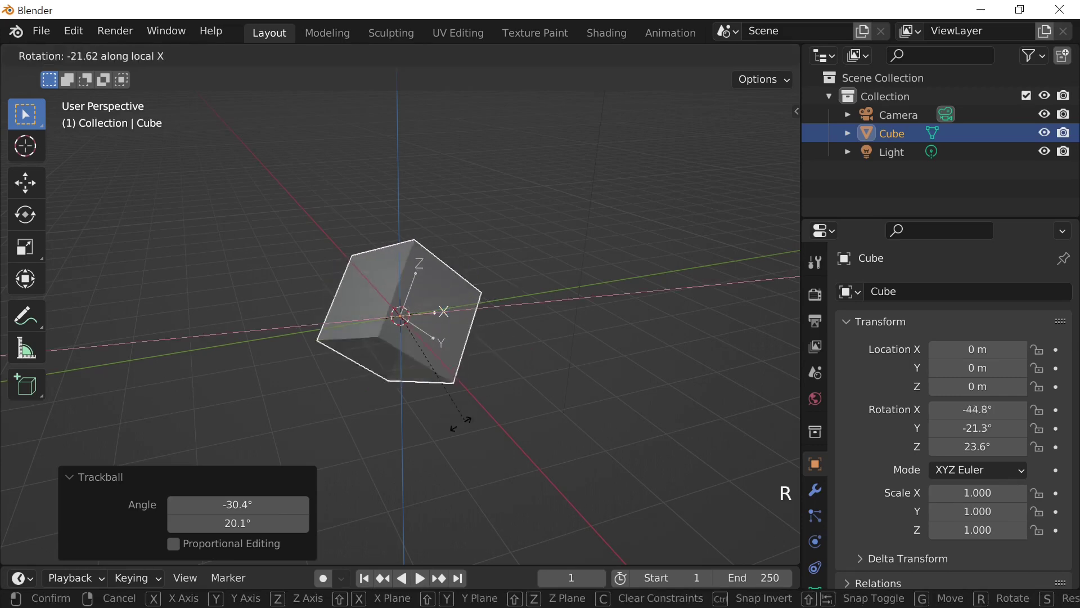
{"action": "key", "text": "Escape"}
{"action": "key", "text": "r"}
{"action": "key", "text": "y"}
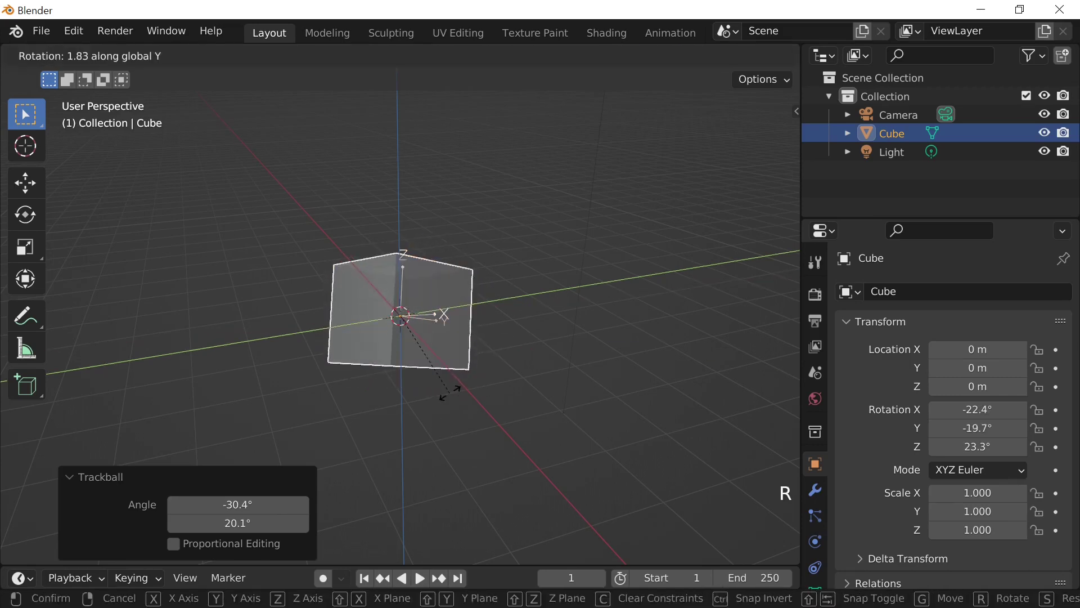
{"action": "key", "text": "y"}
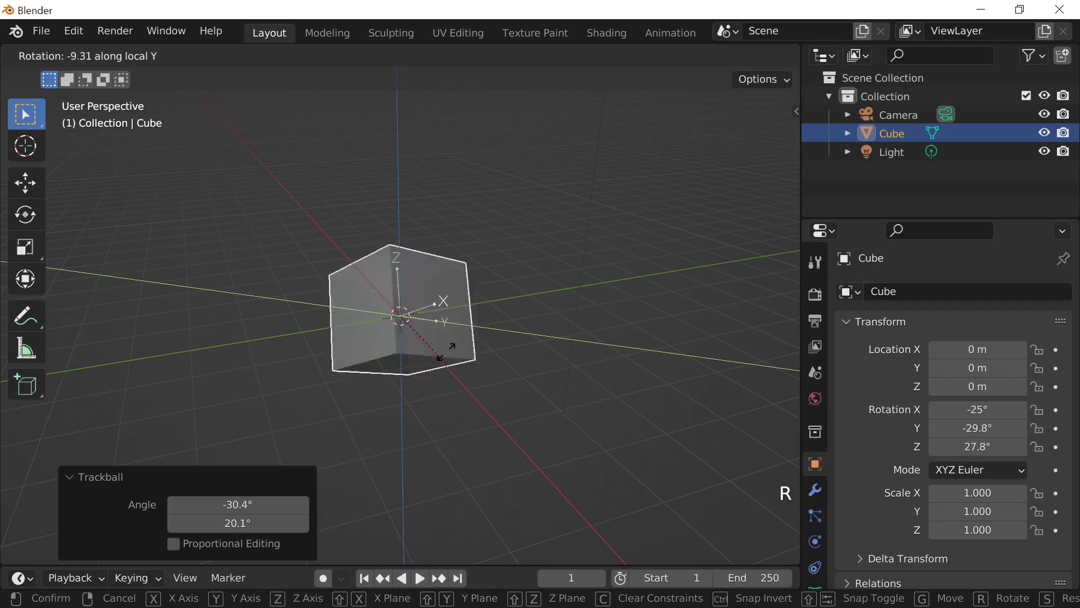
{"action": "key", "text": "Escape"}
{"action": "key", "text": "r"}
{"action": "key", "text": "z"}
{"action": "key", "text": "z"}
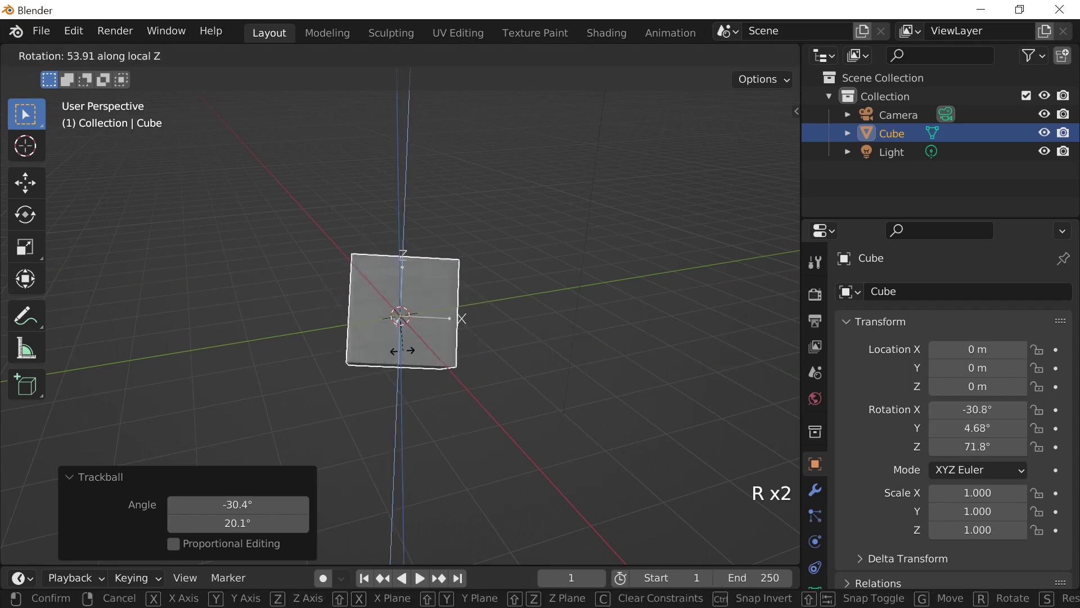
{"action": "key", "text": "Escape"}
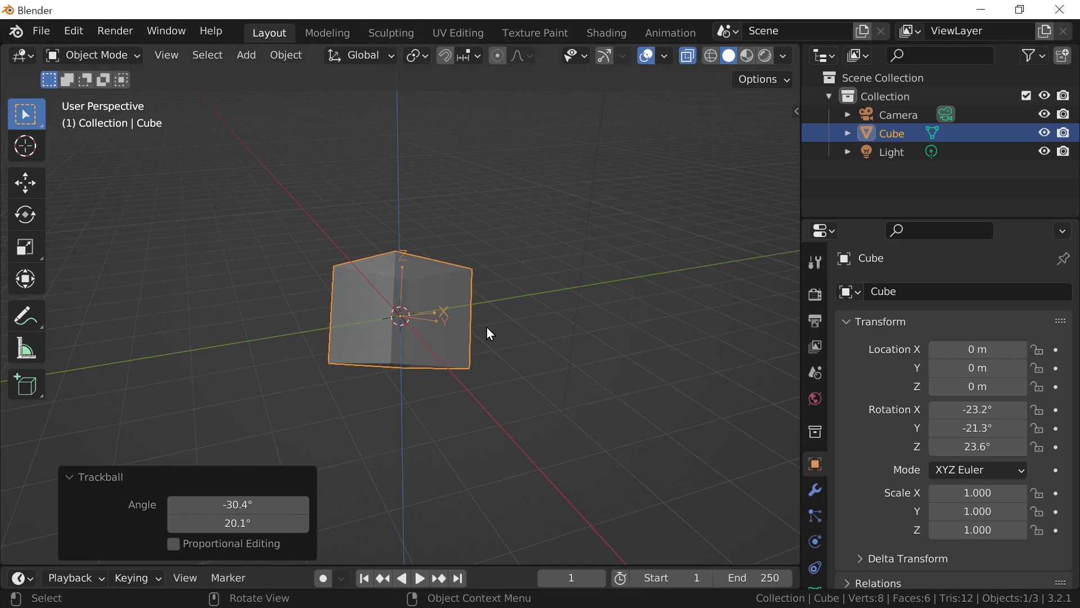
- Apply two Trackball rotations to the cube, about 79.6° and 25.8°, and about -121° and -65.9°, and undo them
{"action": "key", "text": "r"}
{"action": "key", "text": "r"}
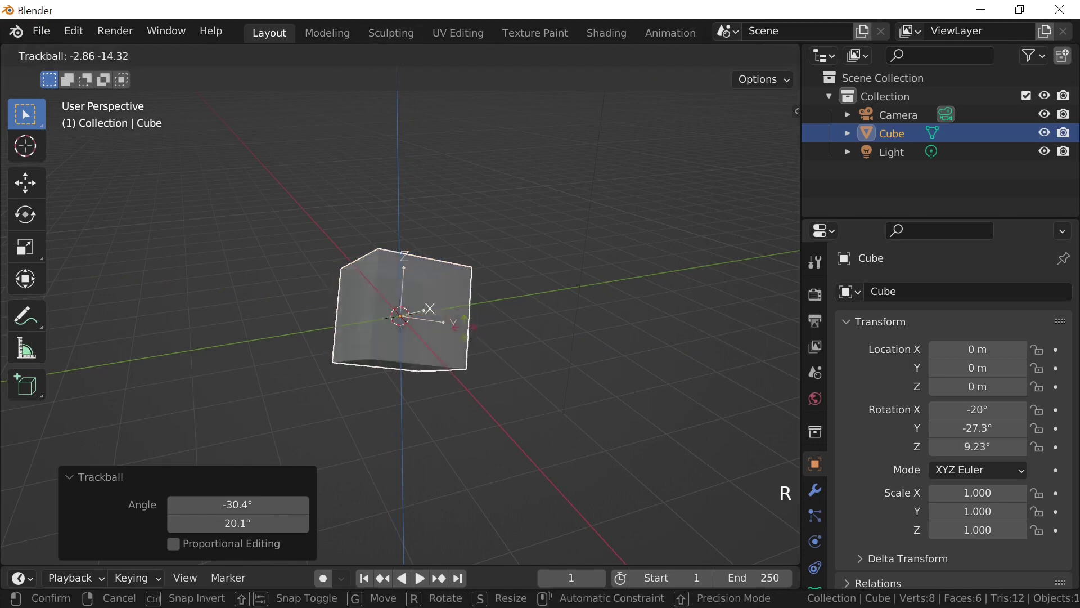
{"action": "left_click", "coordinate": [509, 408]}
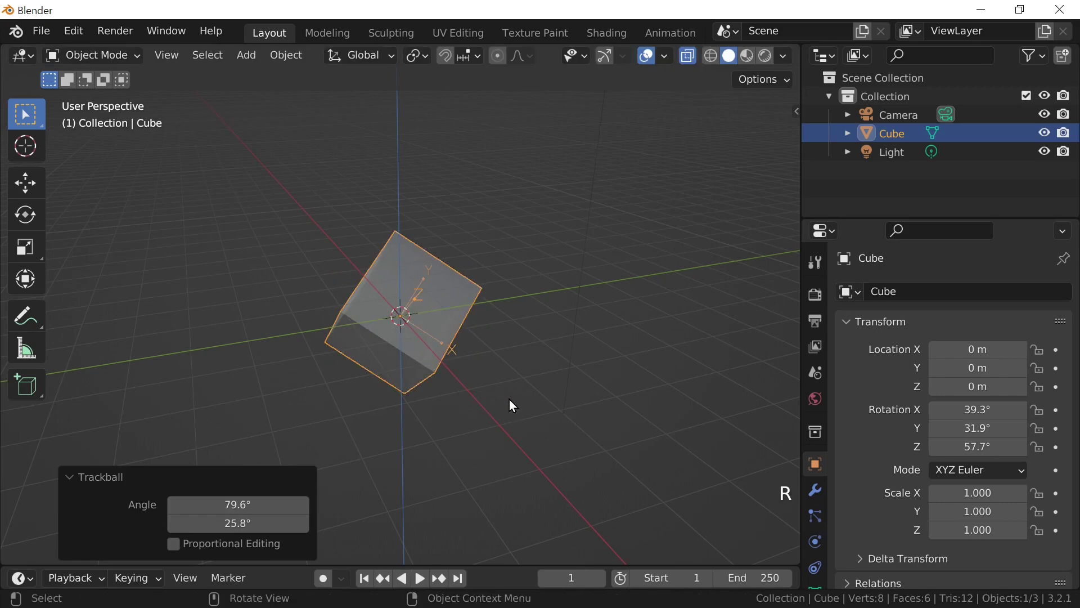
{"action": "key", "text": "r"}
{"action": "key", "text": "r"}
{"action": "left_click", "coordinate": [436, 305]}
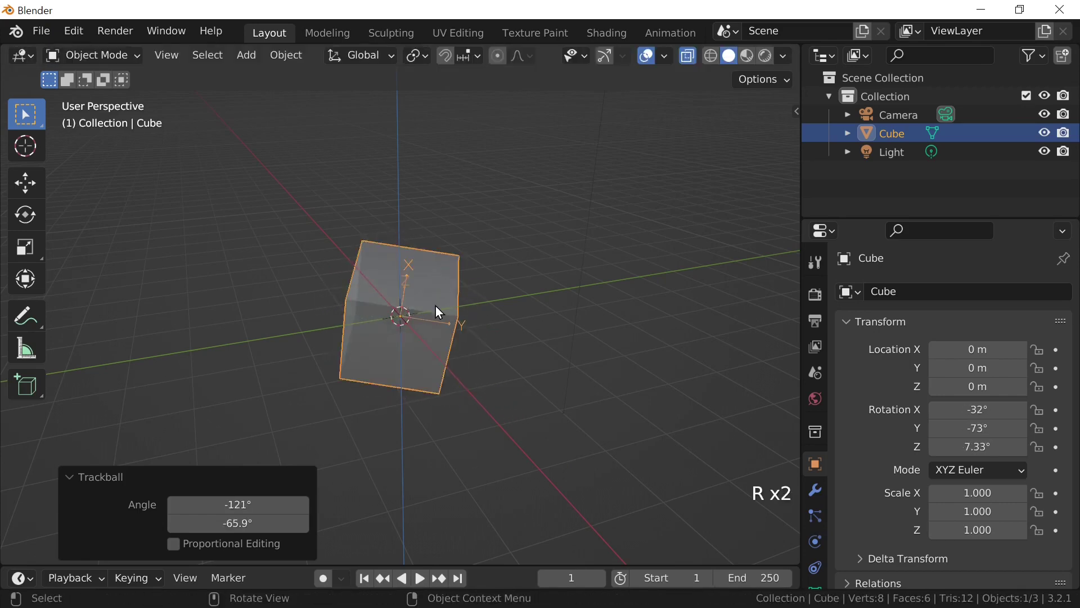
{"action": "key", "text": "ctrl+z"}
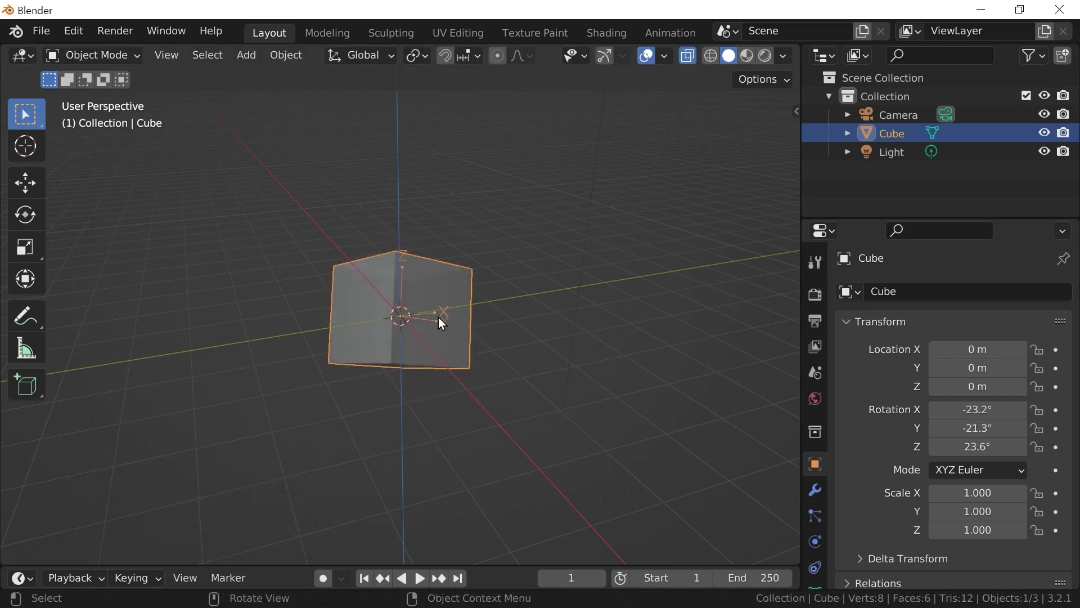
- Clear the cube's rotation
{"action": "key", "text": "alt+r"}
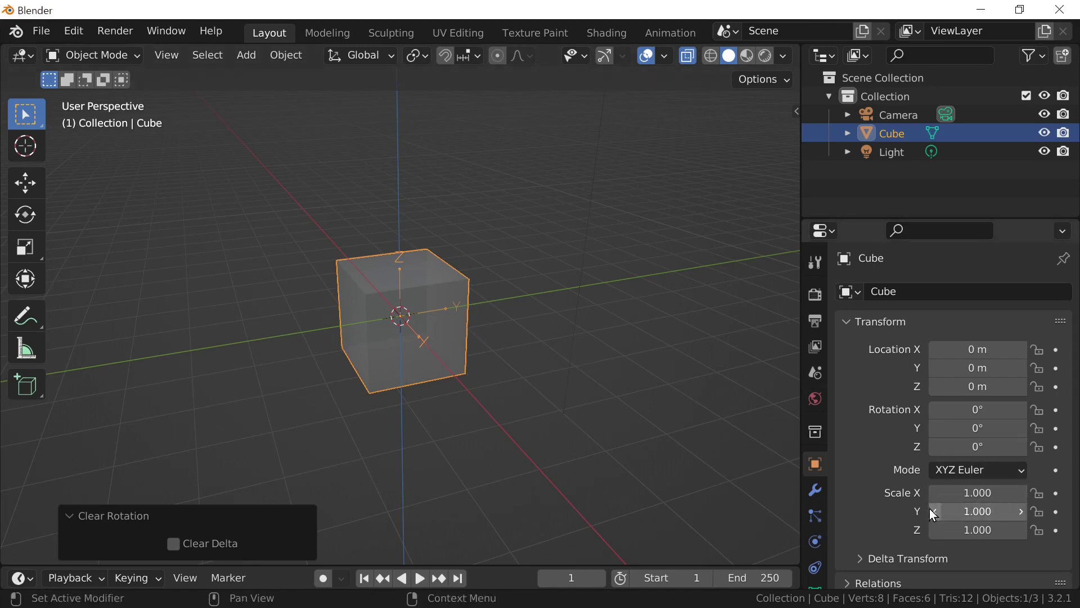
- Scale the cube's whole mesh by 2.7 in Edit Mode with snapping, return to Object Mode, and undo the scaling
{"action": "key", "text": "Tab"}
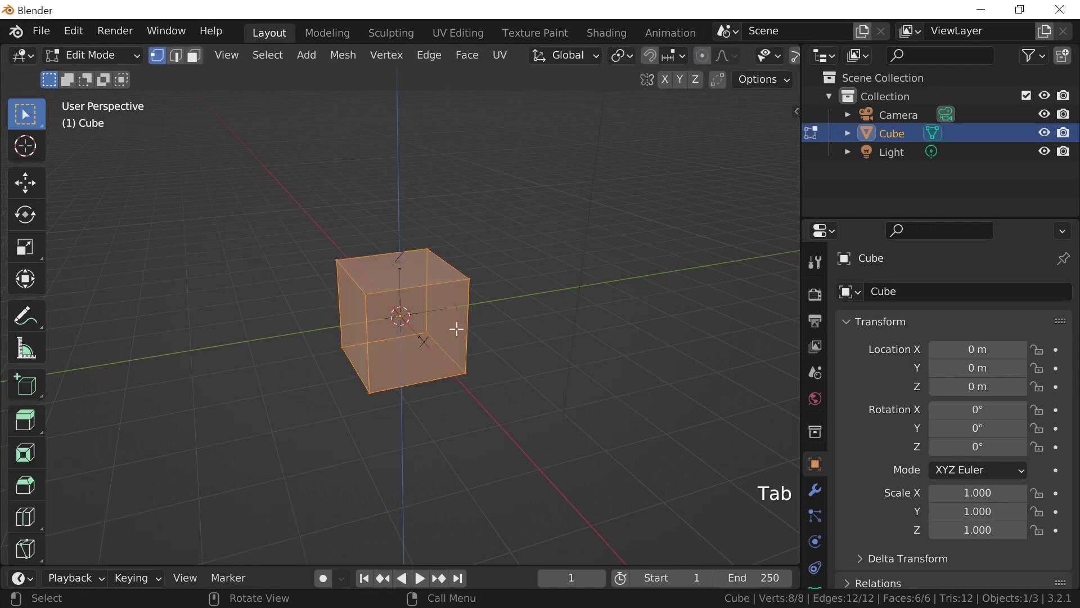
{"action": "key", "text": "s"}
{"action": "key", "text": "ctrl"}
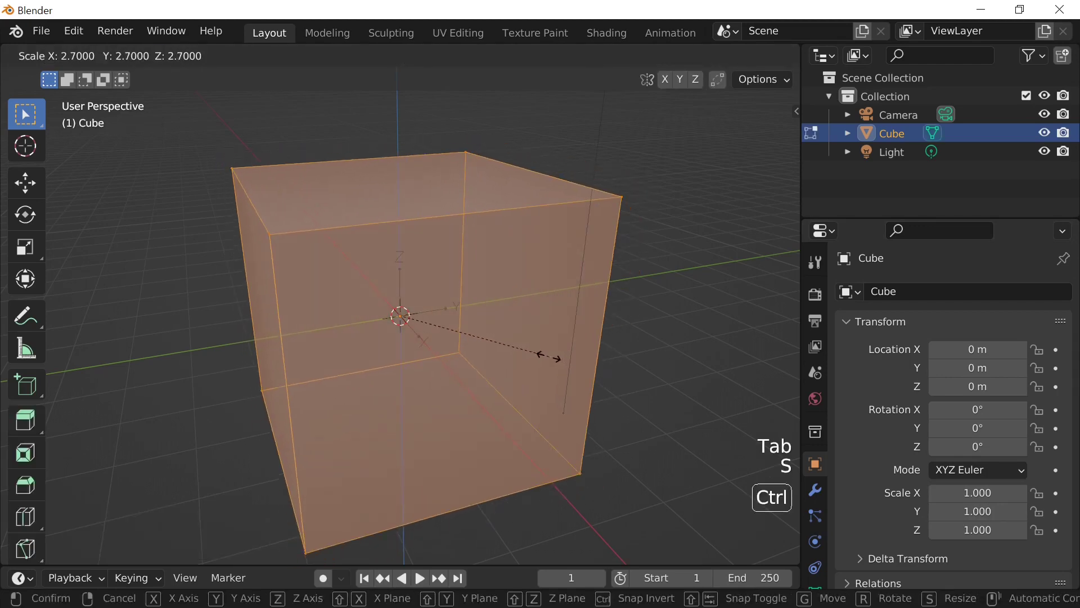
{"action": "left_click", "coordinate": [543, 361]}
{"action": "key", "text": "Tab"}
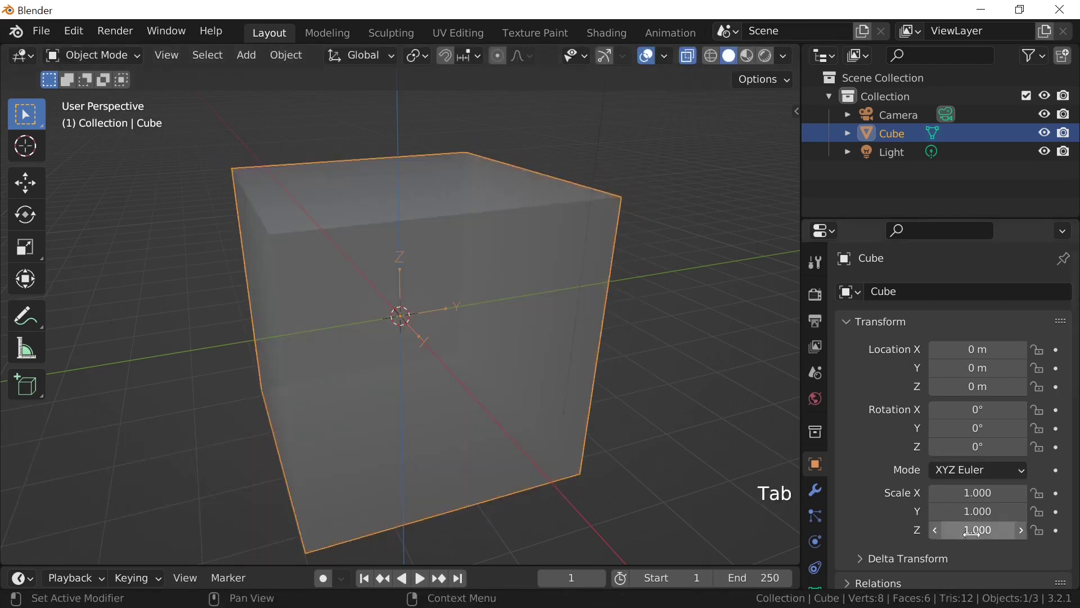
{"action": "key", "text": "ctrl"}
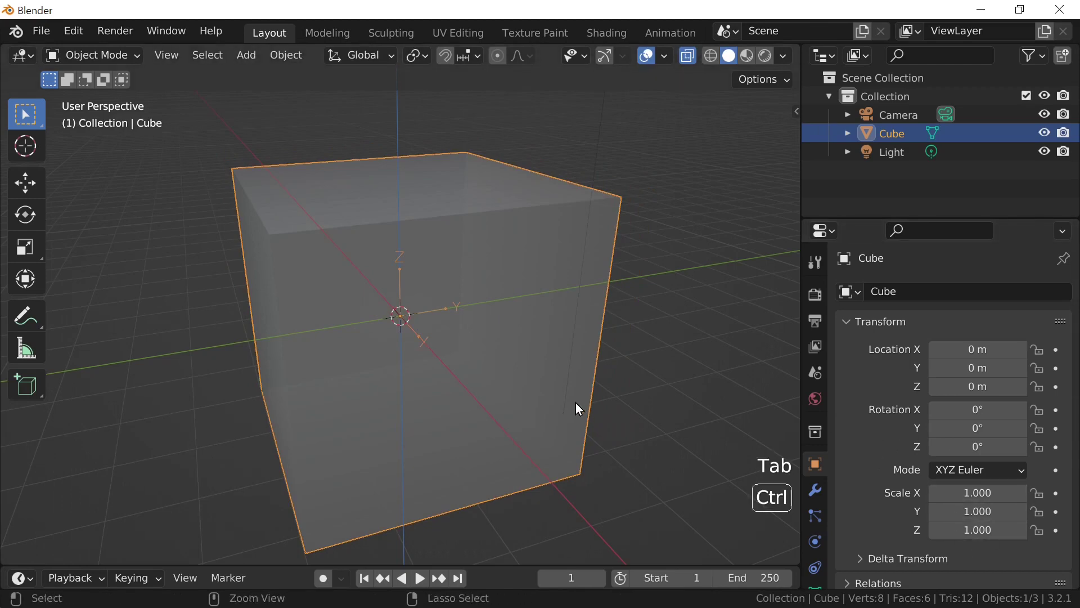
{"action": "key", "text": "ctrl+z"}
{"action": "key", "text": "ctrl+z"}
{"action": "key", "text": "ctrl+z"}
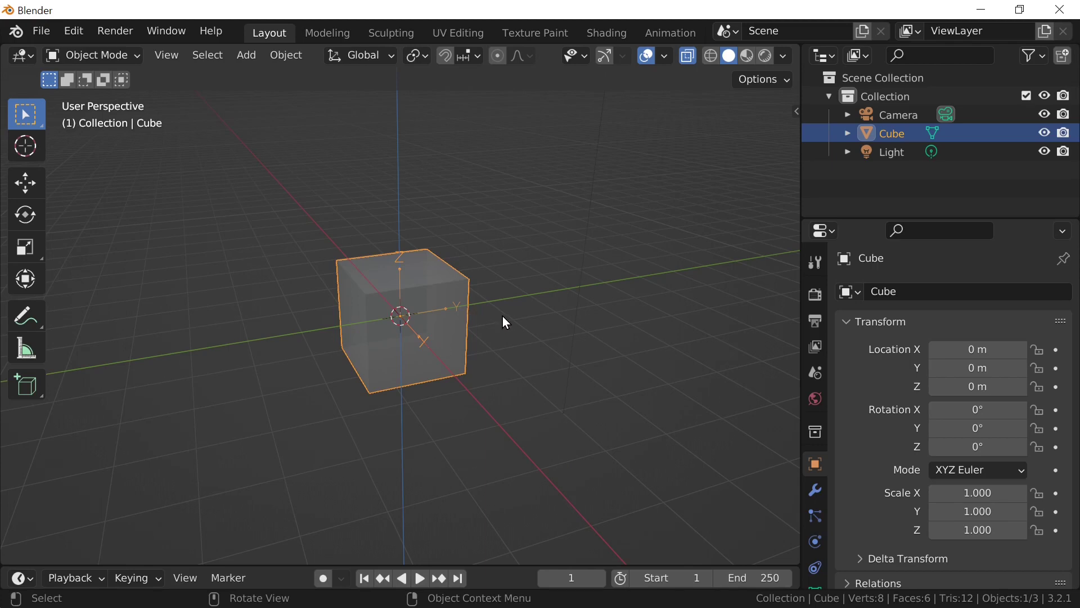
- Try scaling the cube uniformly and along the global X, Y and Z axes one at a time, cancelling each scaling
{"action": "key", "text": "s"}
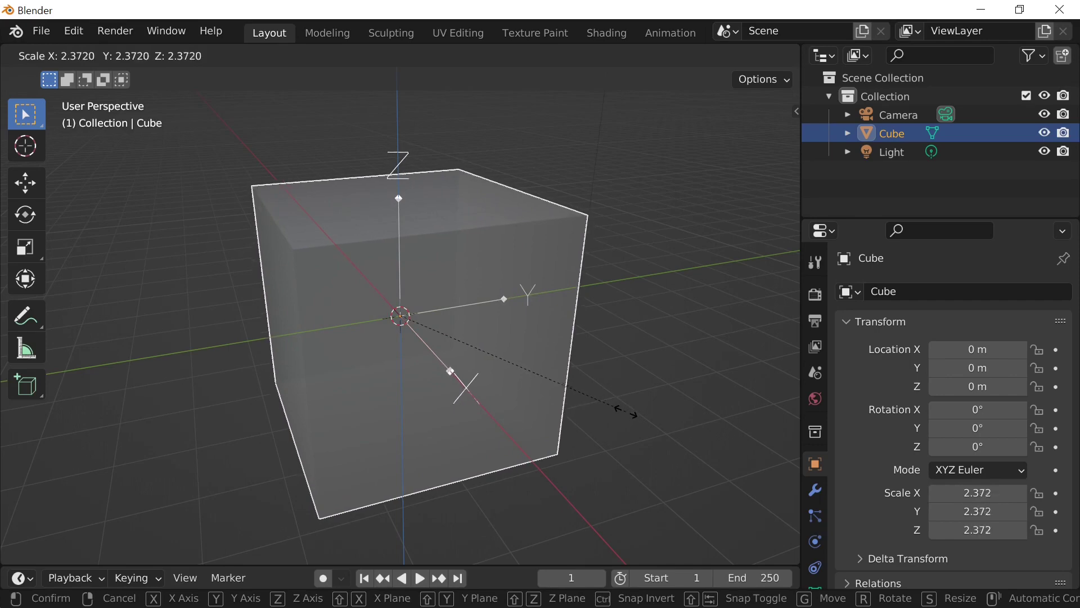
{"action": "key", "text": "Escape"}
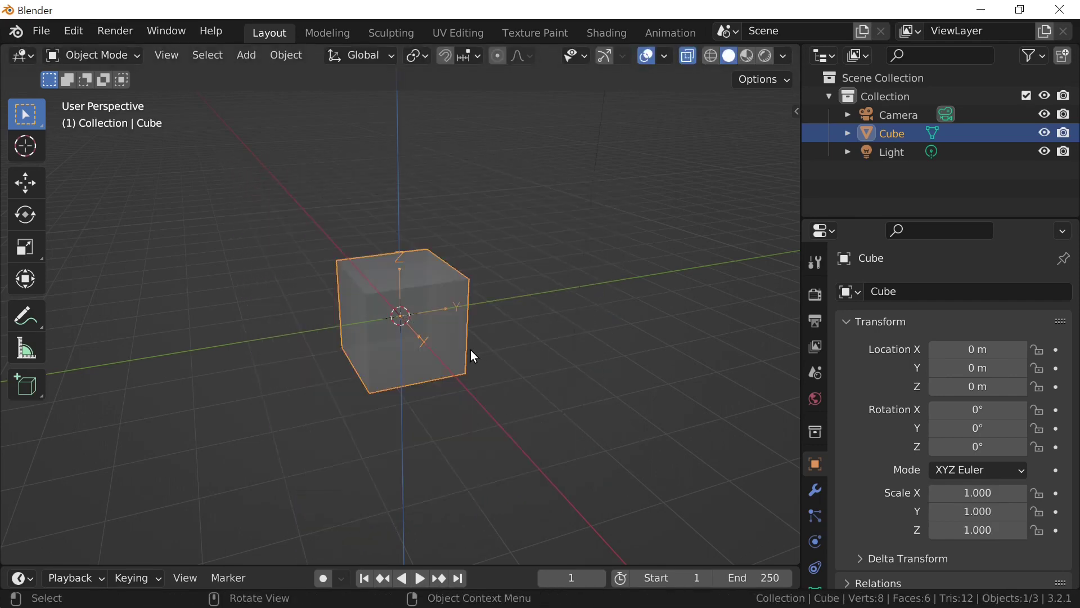
{"action": "key", "text": "s"}
{"action": "key", "text": "x"}
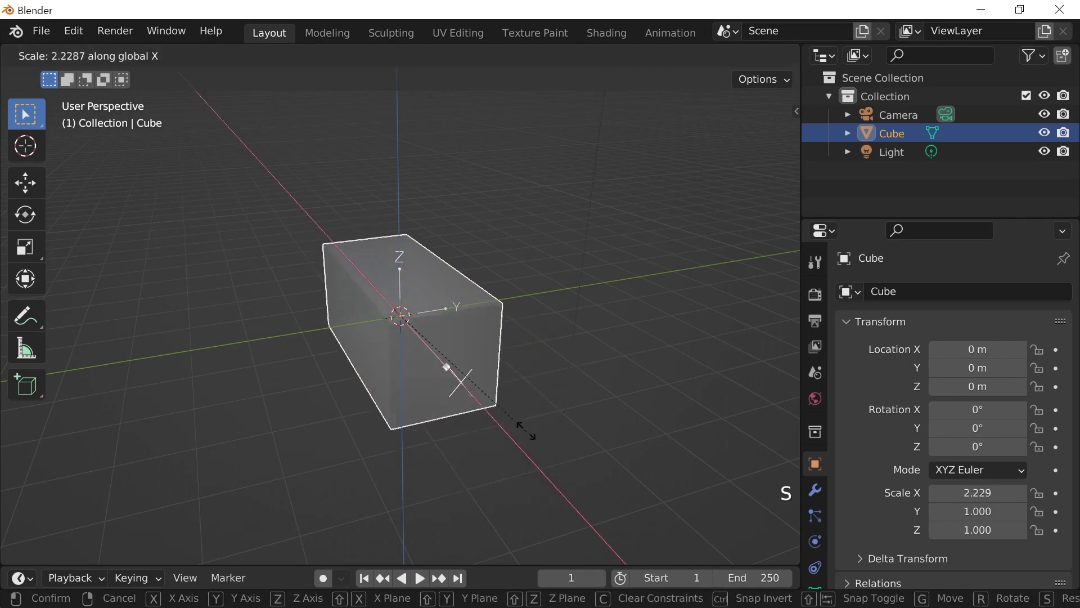
{"action": "key", "text": "Escape"}
{"action": "key", "text": "s"}
{"action": "key", "text": "y"}
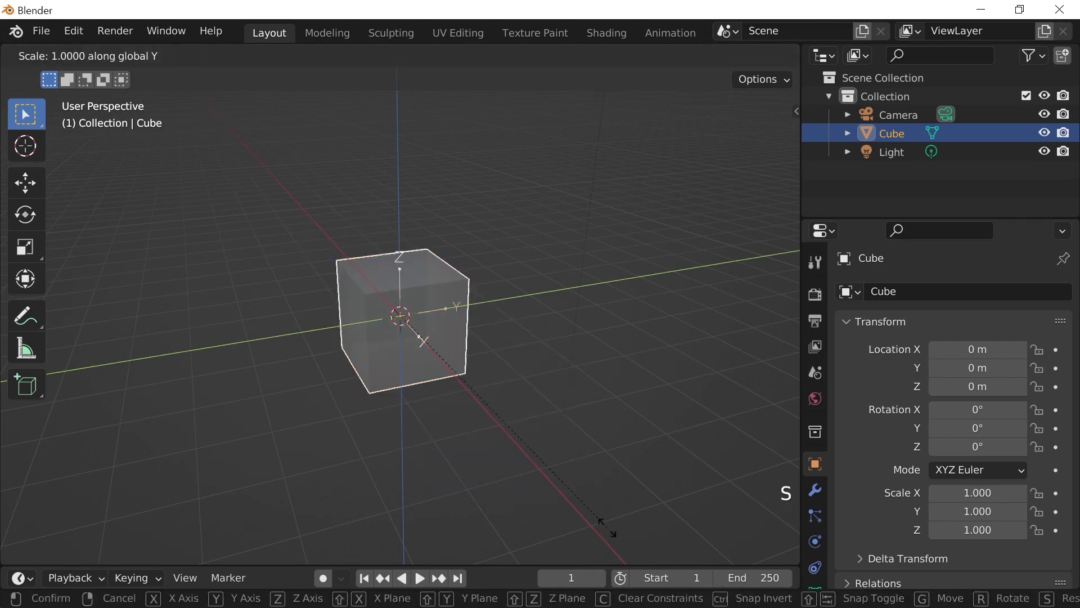
{"action": "key", "text": "Escape"}
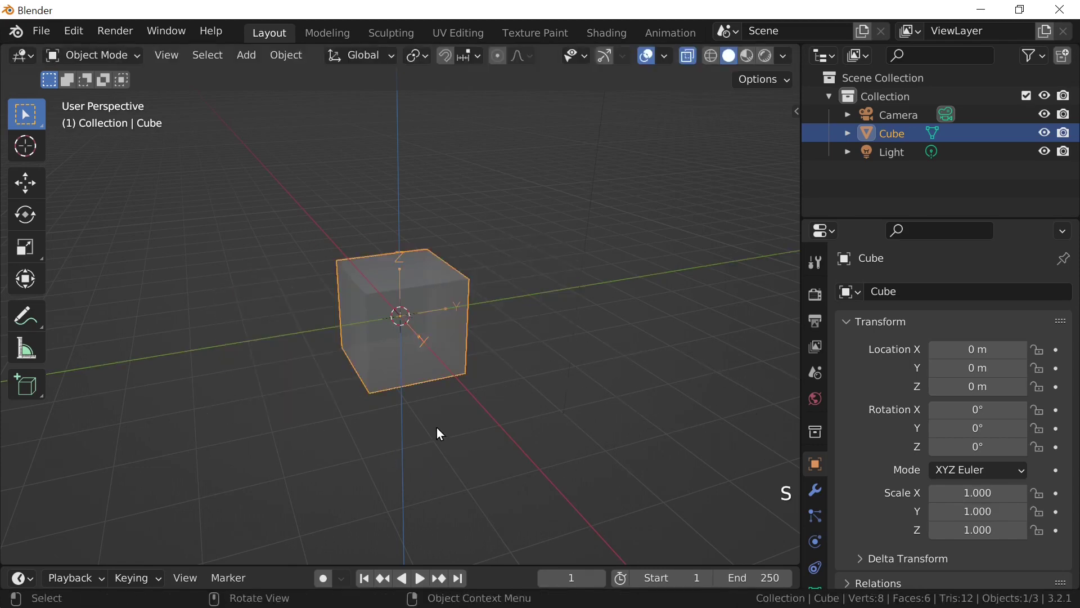
{"action": "key", "text": "s"}
{"action": "key", "text": "z"}
{"action": "key", "text": "Escape"}
- Rotate the cube with Trackball rotation by angles of about -32.1° and 22.9°
{"action": "key", "text": "r"}
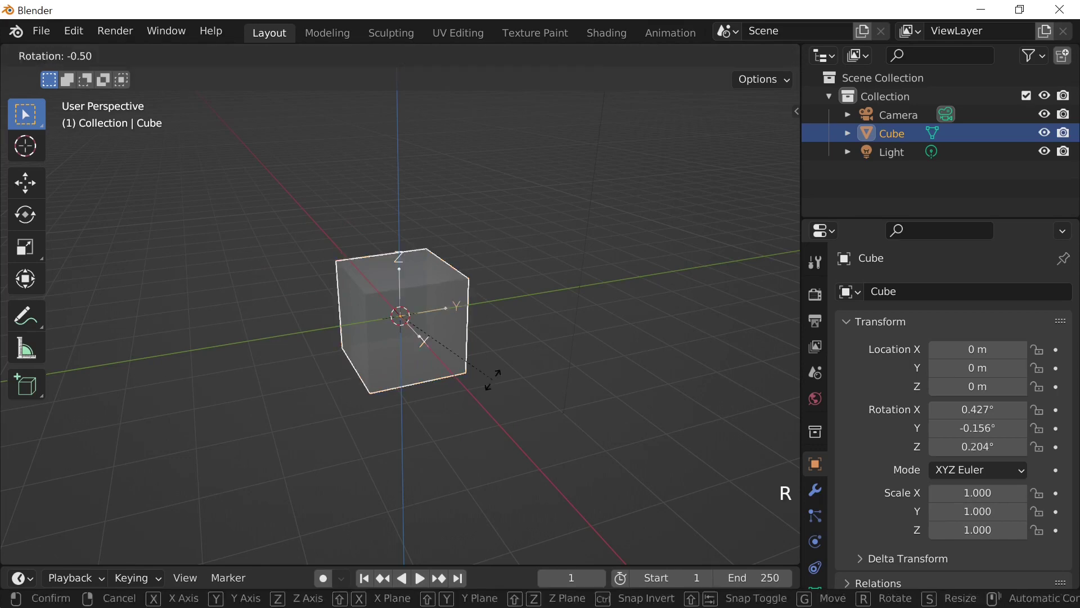
{"action": "key", "text": "r"}
{"action": "left_click", "coordinate": [513, 349]}
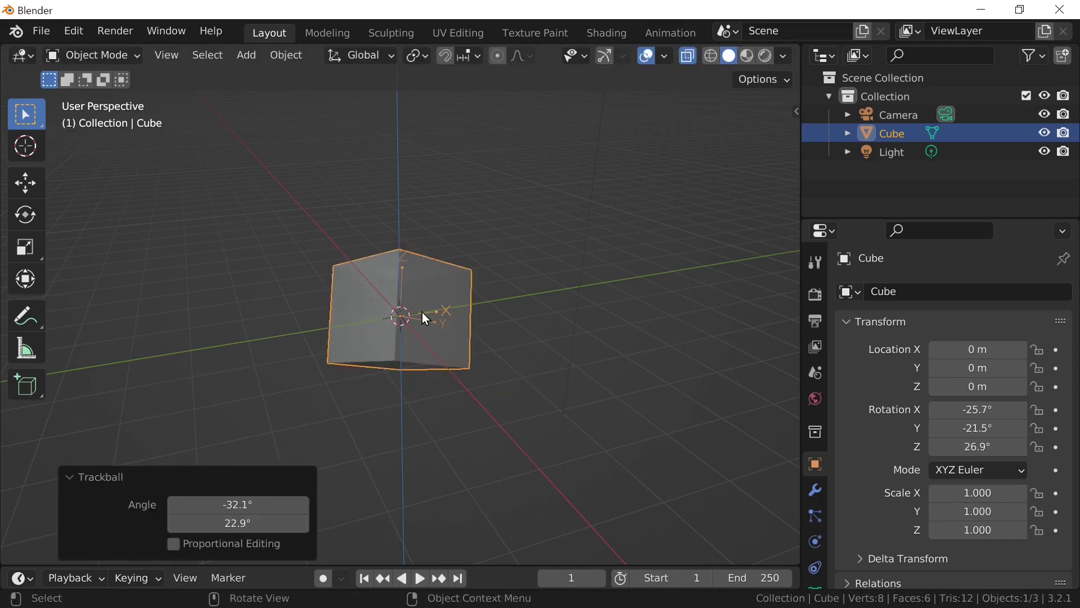
- Try scaling the tilted cube along its local X, Y and Z axes one after another, cancelling each scaling
{"action": "key", "text": "s"}
{"action": "key", "text": "x"}
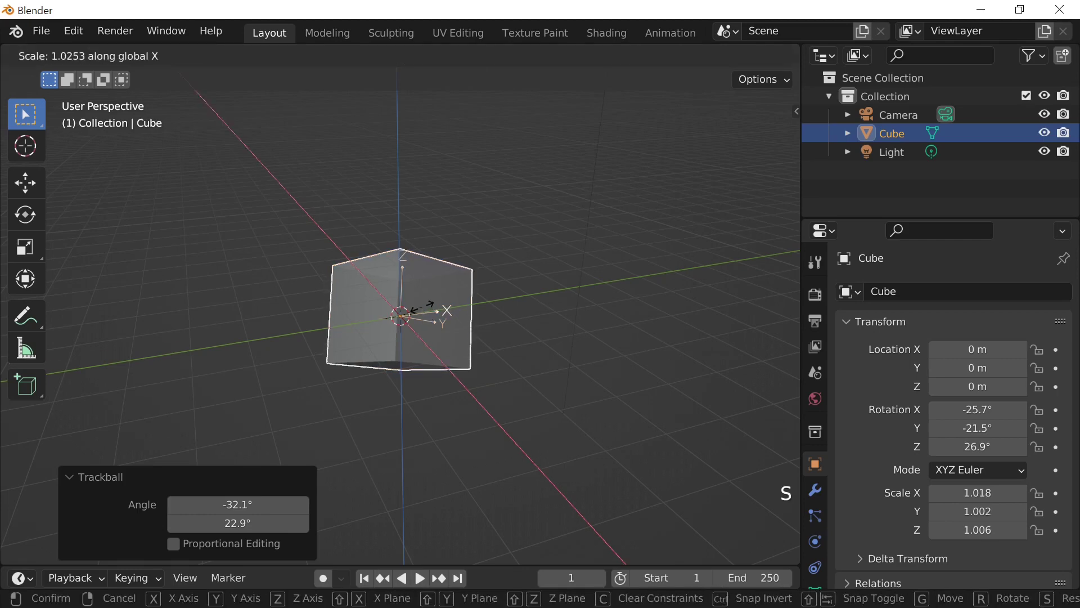
{"action": "key", "text": "x"}
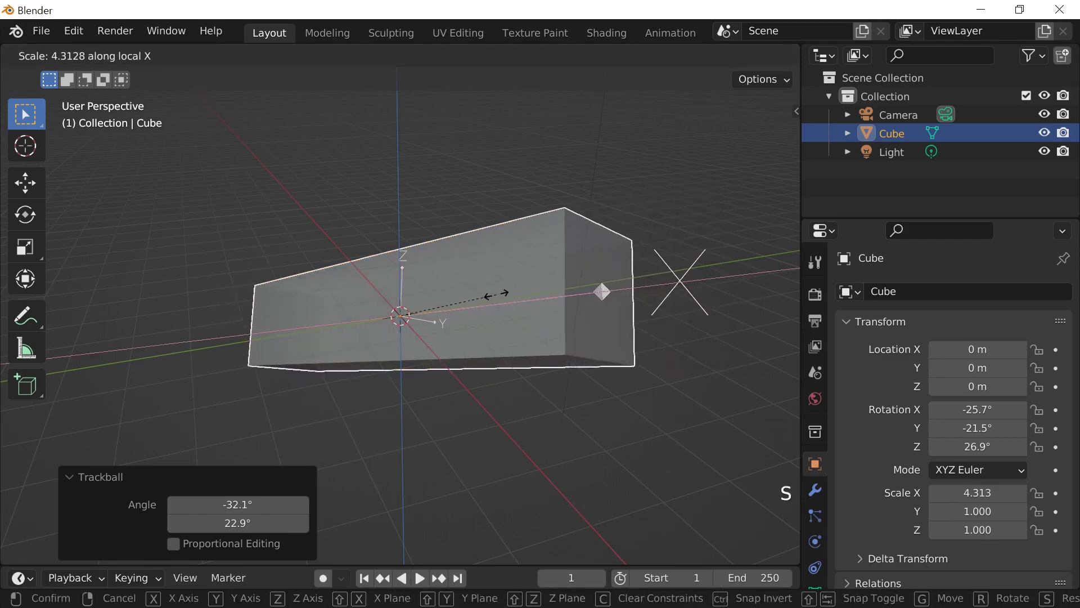
{"action": "right_click", "coordinate": [497, 295]}
{"action": "key", "text": "s"}
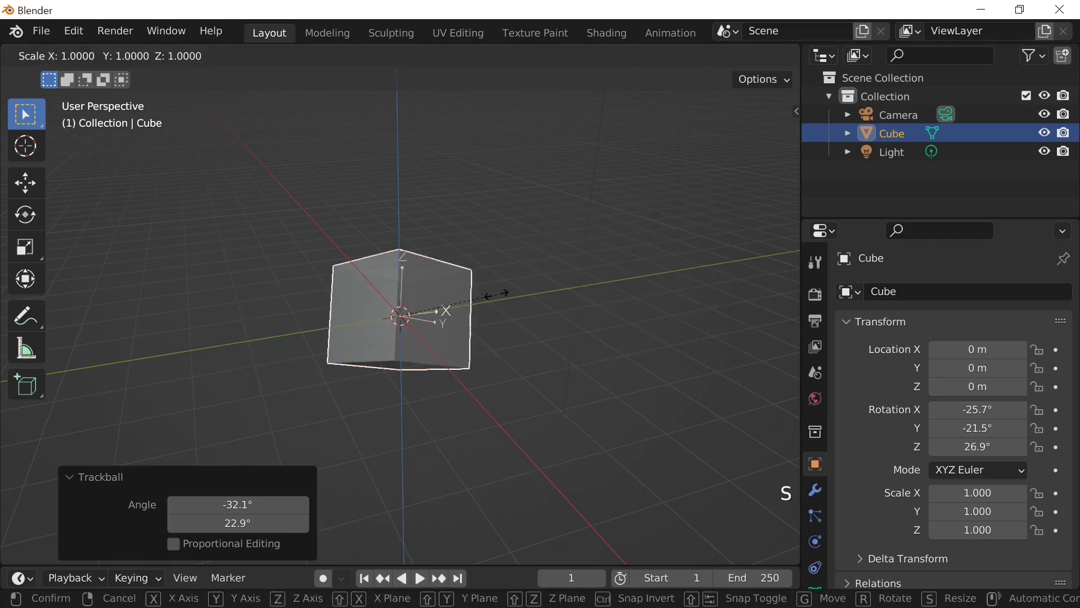
{"action": "key", "text": "y"}
{"action": "key", "text": "y"}
{"action": "right_click", "coordinate": [694, 378]}
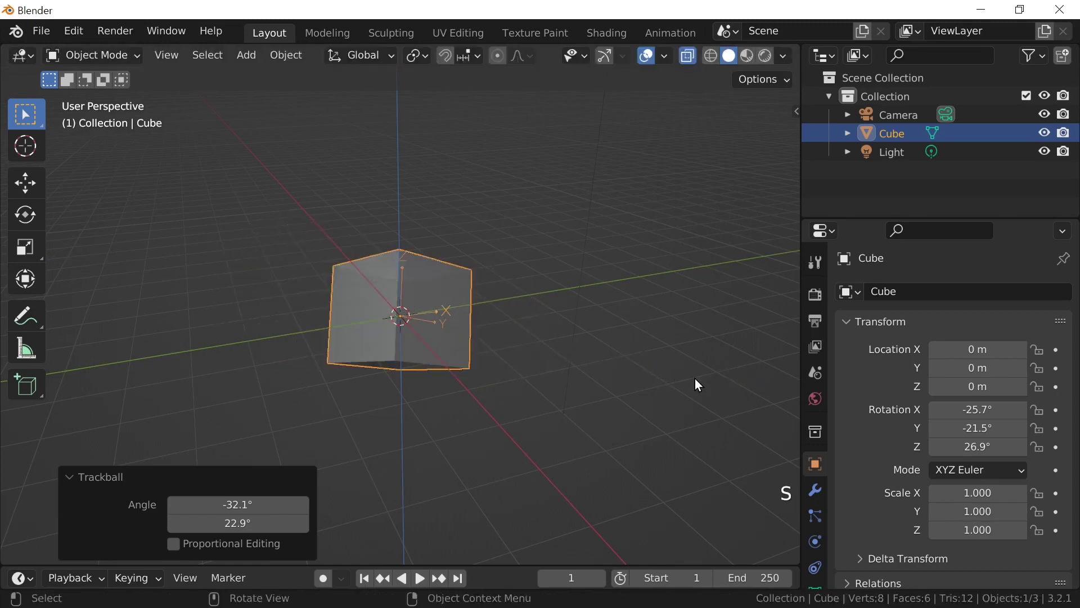
{"action": "key", "text": "s"}
{"action": "key", "text": "z"}
{"action": "key", "text": "z"}
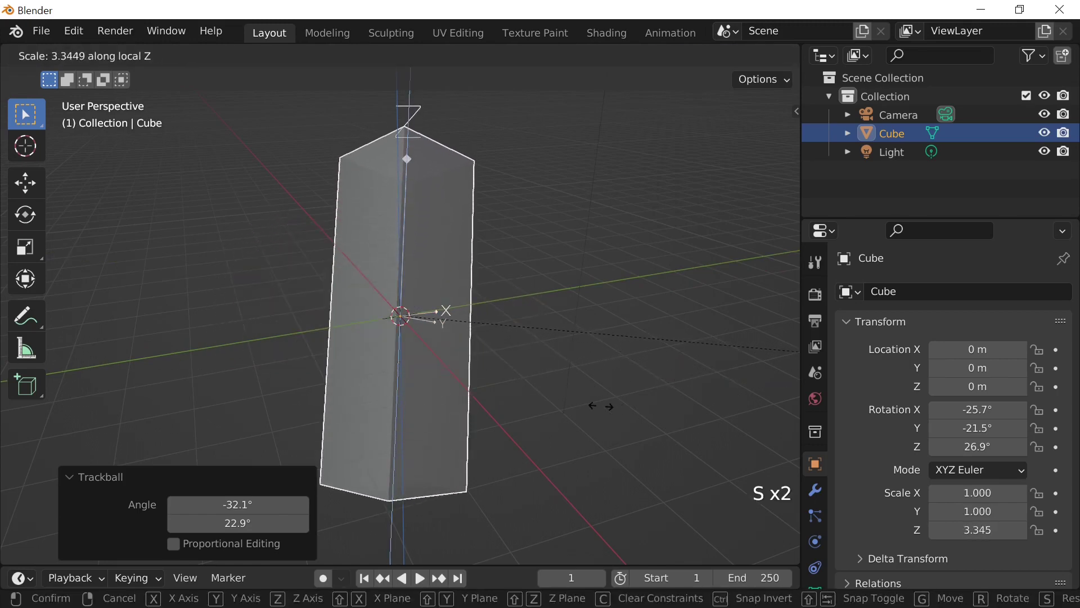
{"action": "right_click", "coordinate": [631, 424]}
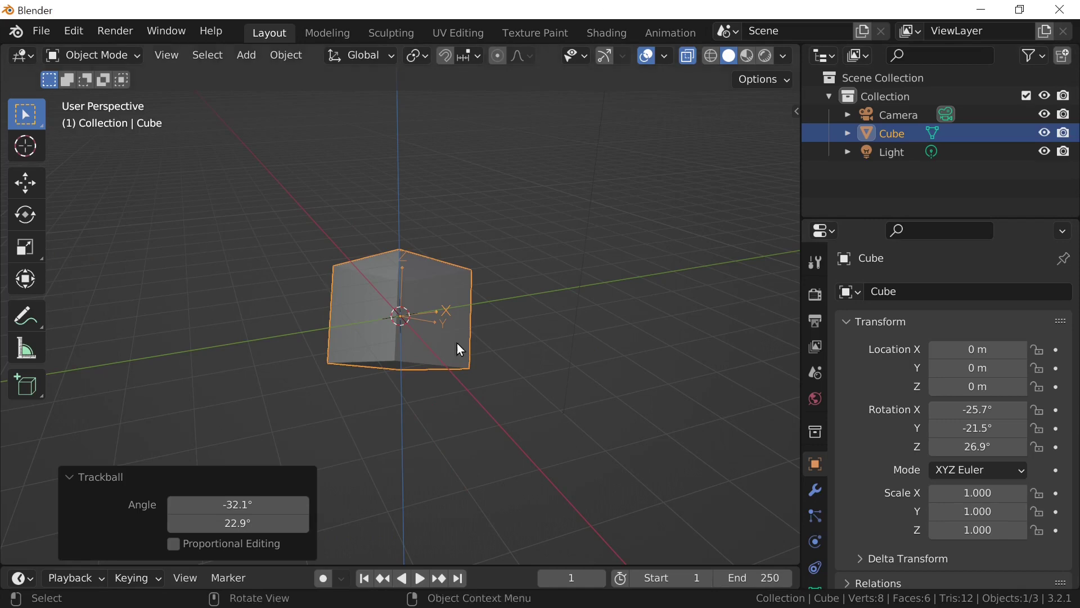
- Clear the cube's location, rotation and scale
{"action": "key", "text": "alt+g"}
{"action": "key", "text": "alt+r"}
{"action": "key", "text": "alt+s"}
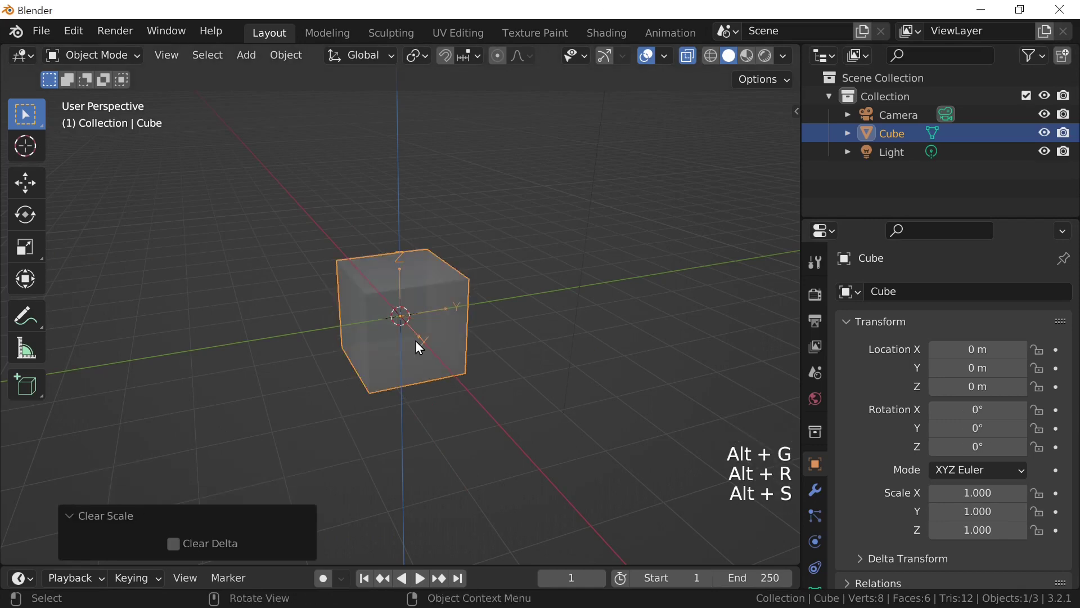
- Try scaling the cube with the global X axis locked and with the global Z axis locked, cancelling the scaling
{"action": "key", "text": "s"}
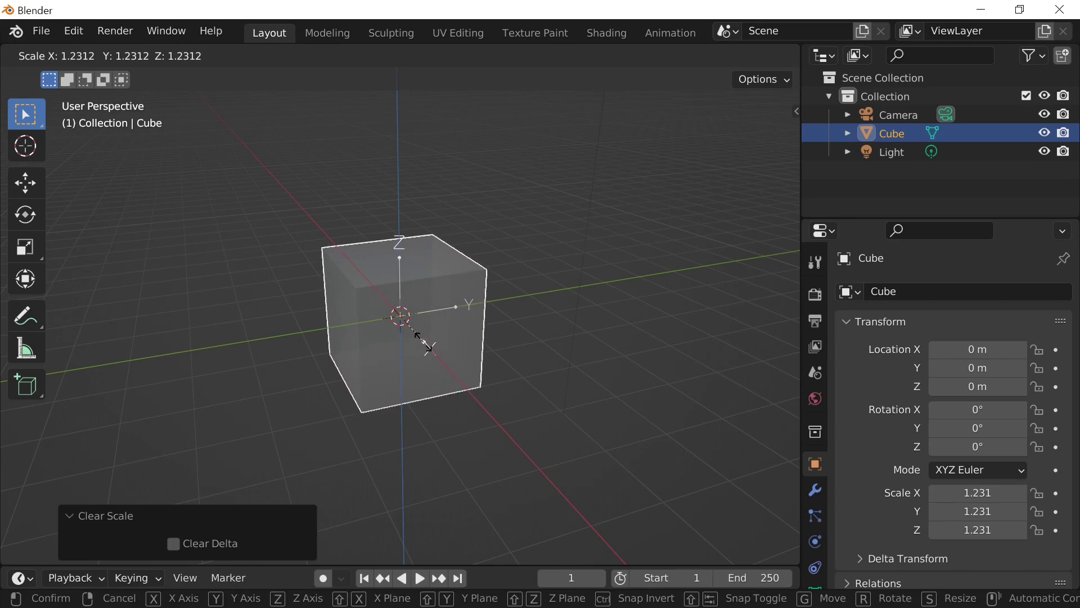
{"action": "key", "text": "shift"}
{"action": "key", "text": "shift+x"}
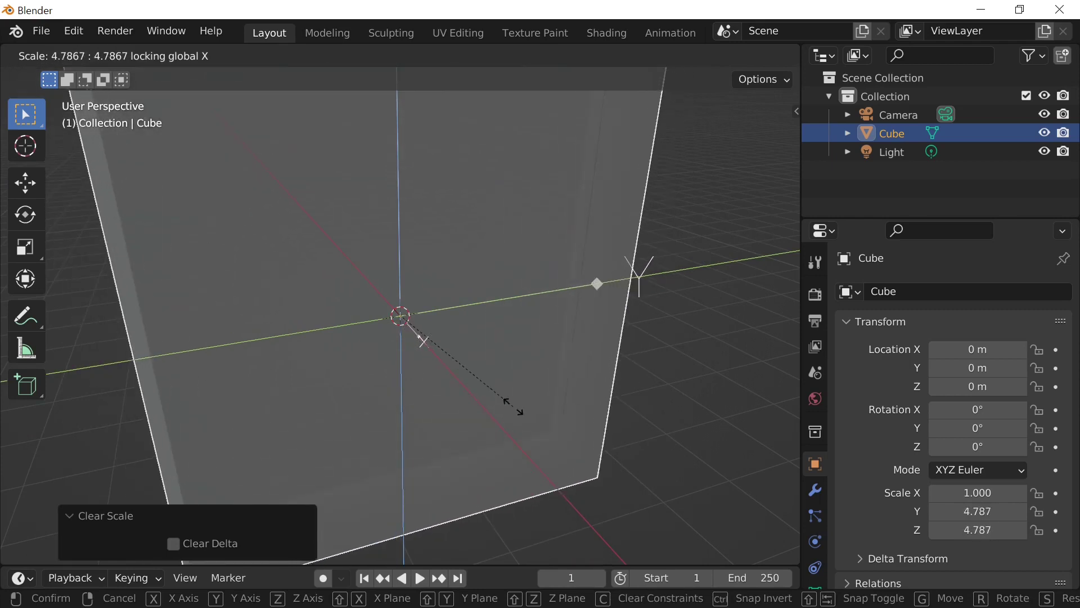
{"action": "key", "text": "s"}
{"action": "key", "text": "shift+z"}
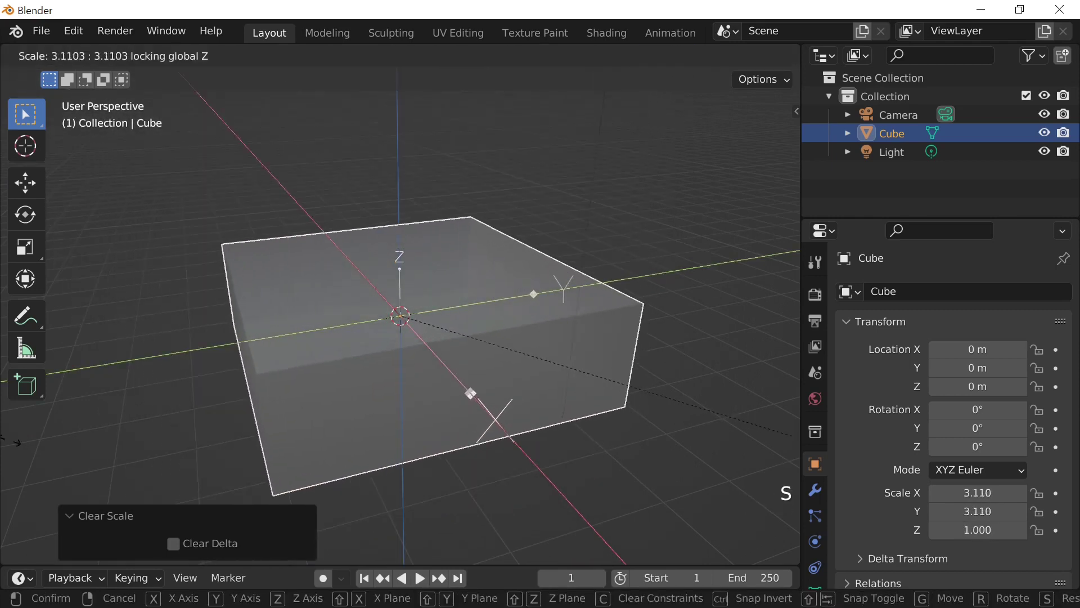
{"action": "key", "text": "Escape"}
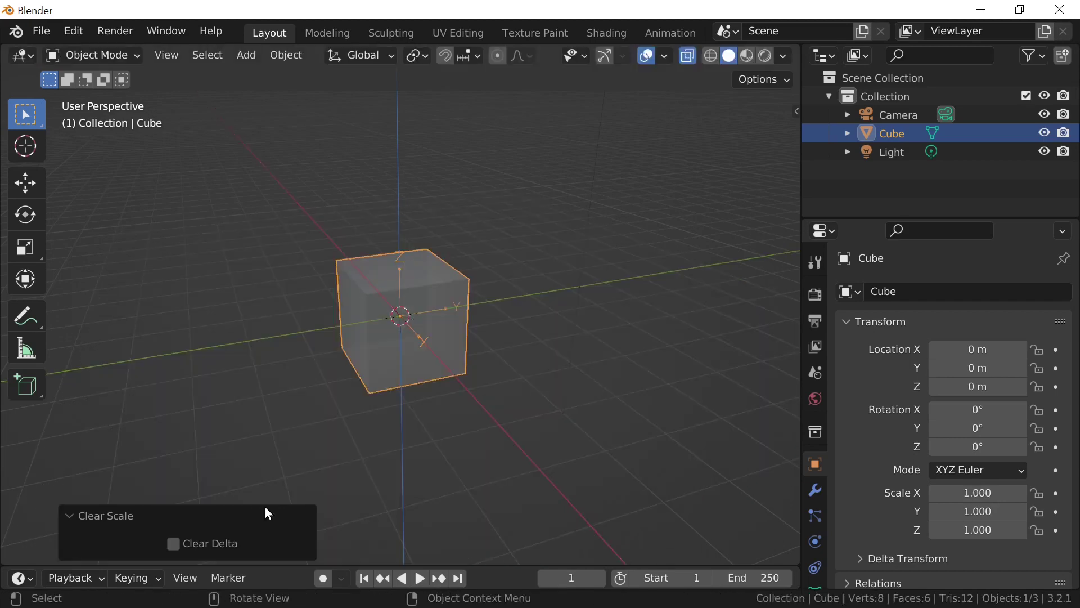
- Scale the cube uniformly by about 2.866 and clear its scale
{"action": "key", "text": "s"}
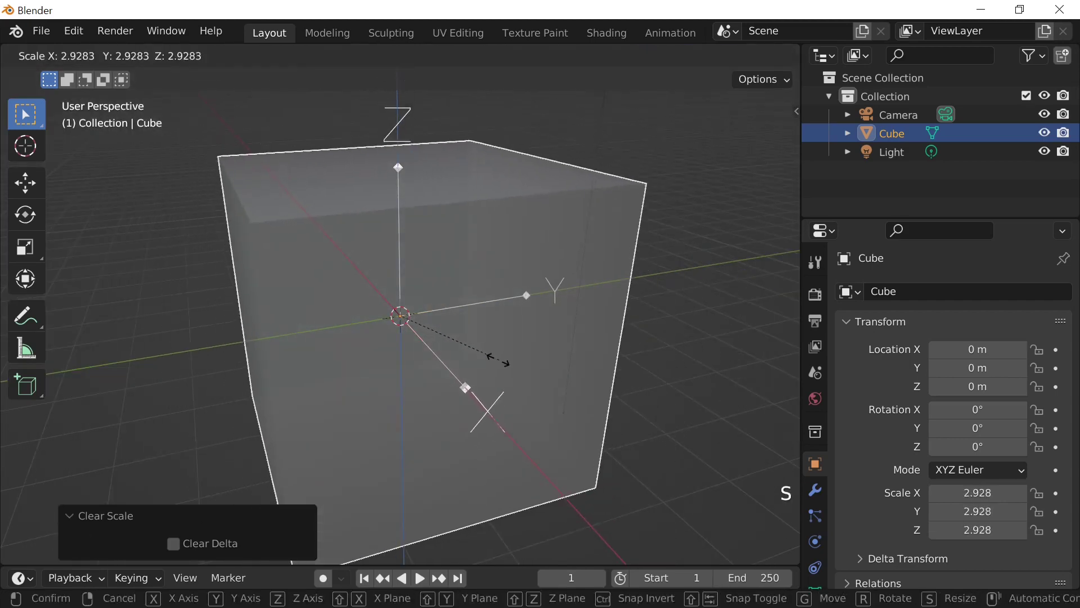
{"action": "left_click", "coordinate": [440, 385]}
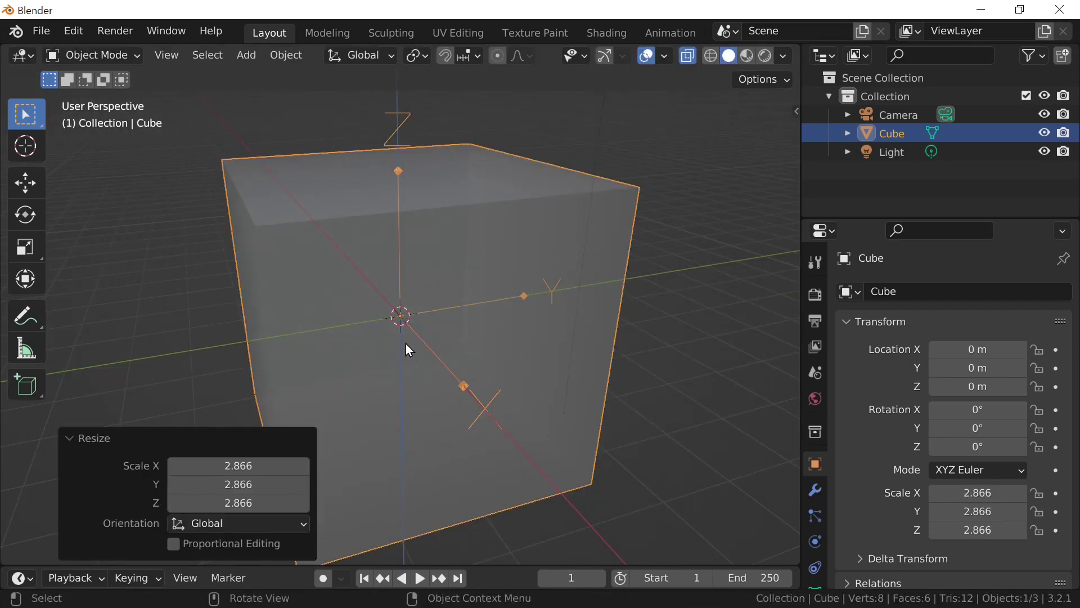
{"action": "key", "text": "alt"}
{"action": "key", "text": "alt+s"}
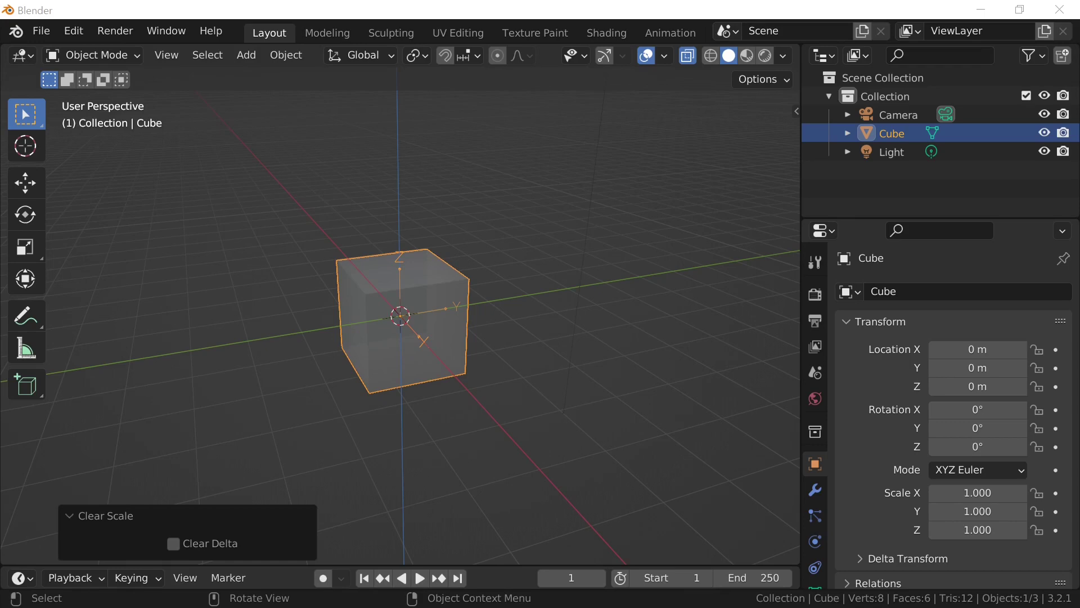
- Try moving the cube freely with fine precision movement, cancelling the move
{"action": "scroll", "coordinate": [421, 273], "scroll_direction": "down", "scroll_amount": 1}
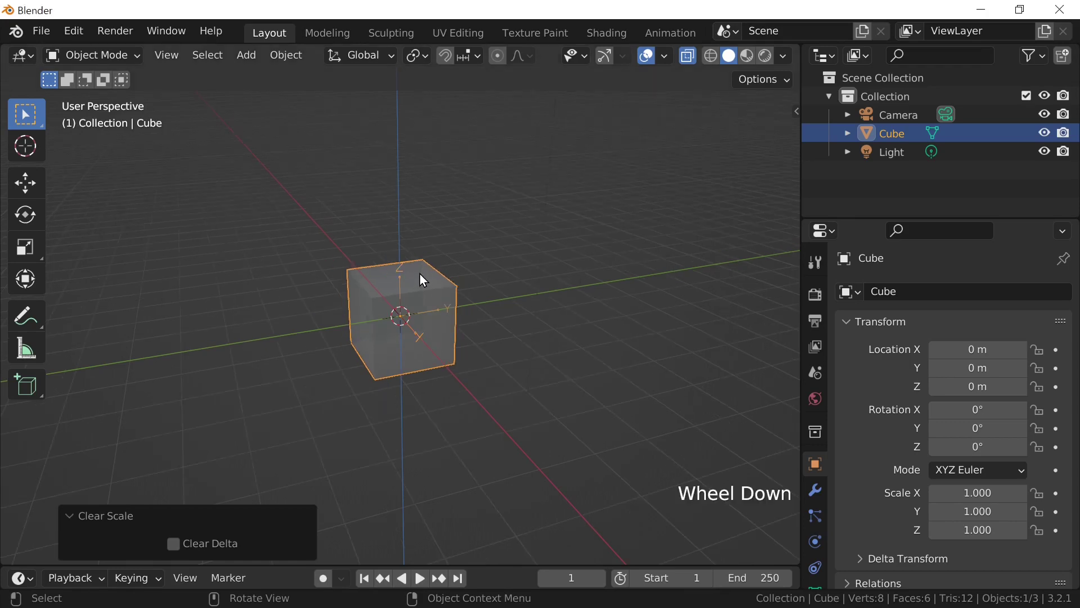
{"action": "key", "text": "g"}
{"action": "key", "text": "shift"}
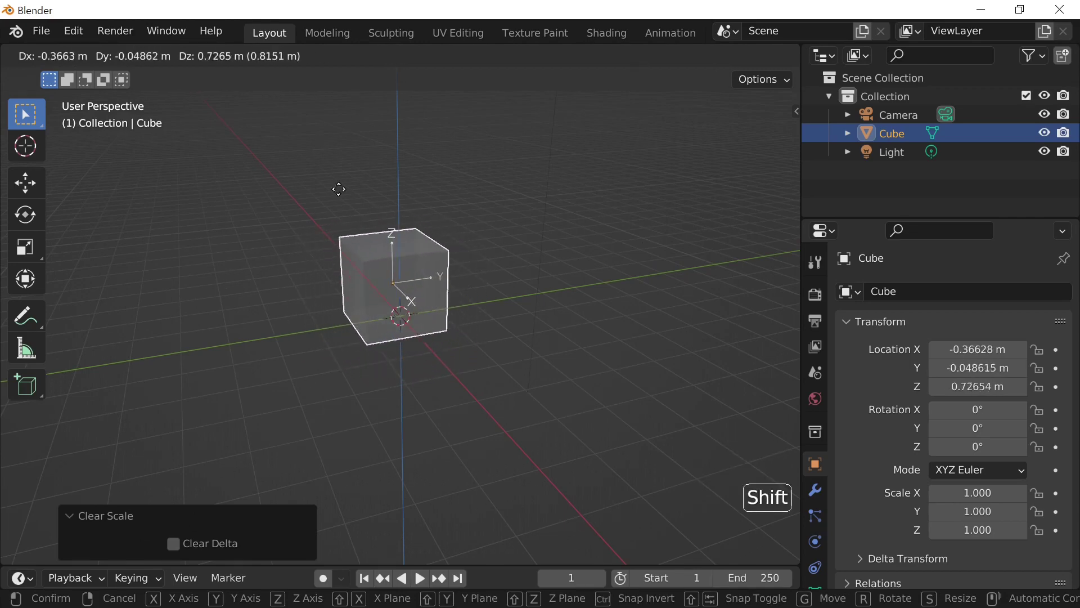
{"action": "key", "text": "Escape"}
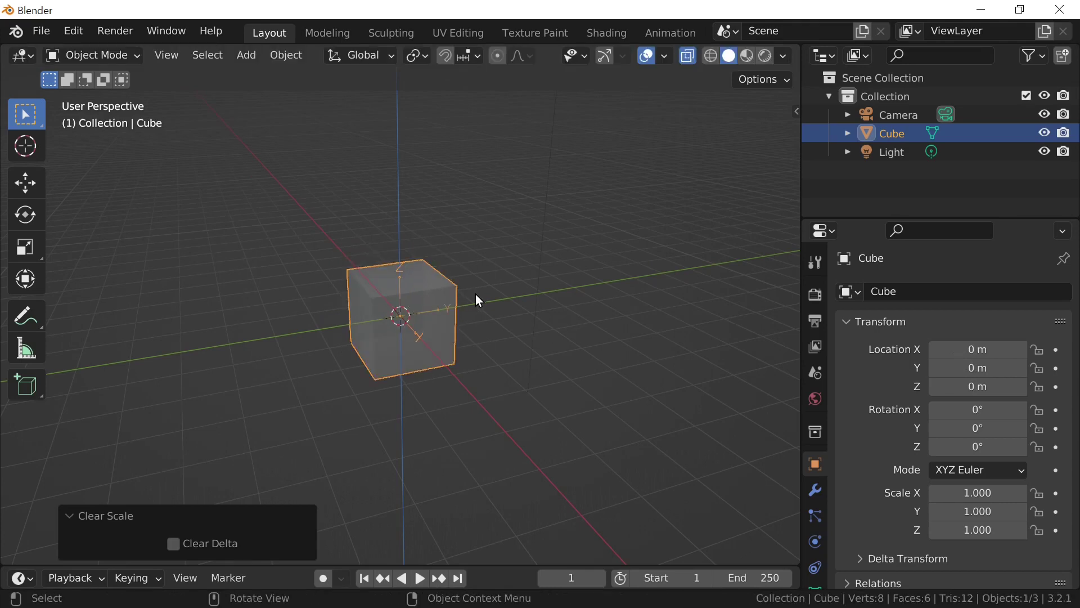
- Try moving the cube in snapped 1 m increments and check the snapping options, cancelling each move
{"action": "key", "text": "g"}
{"action": "key", "text": "ctrl"}
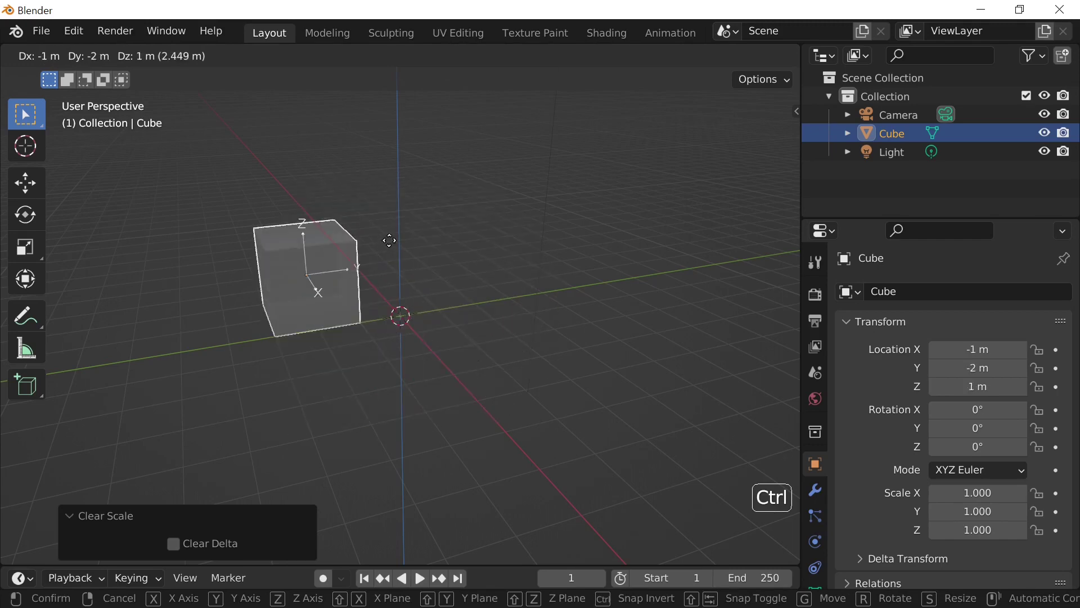
{"action": "right_click", "coordinate": [471, 252]}
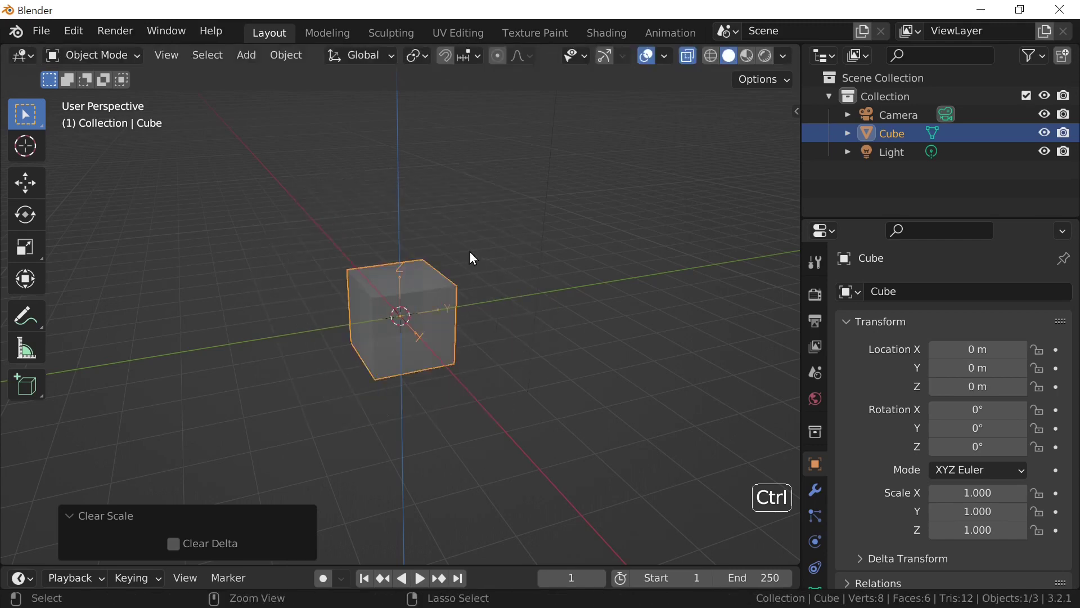
{"action": "left_click", "coordinate": [477, 55]}
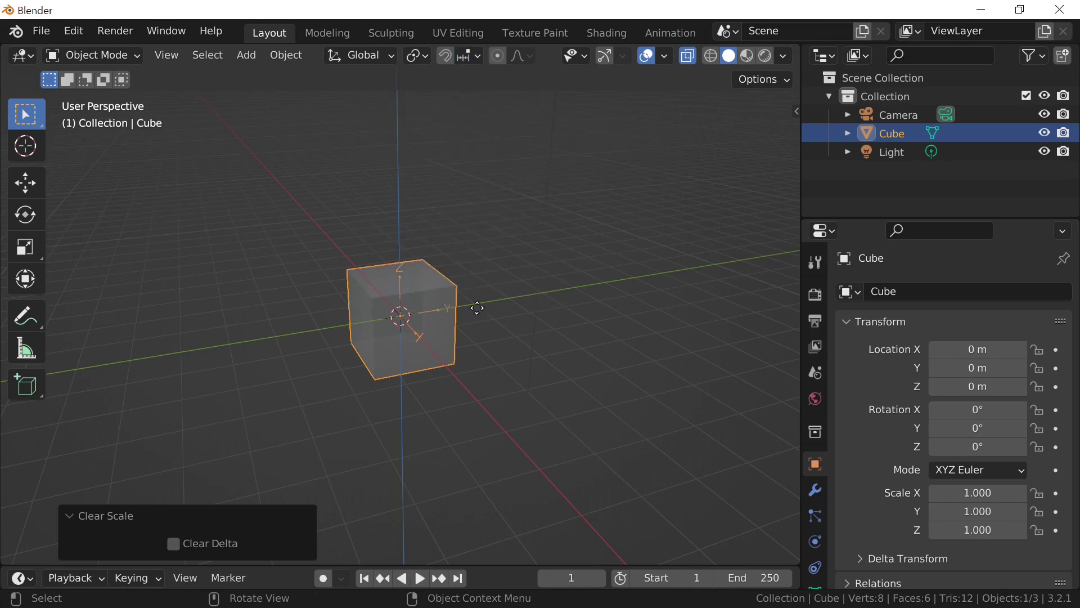
{"action": "key", "text": "g"}
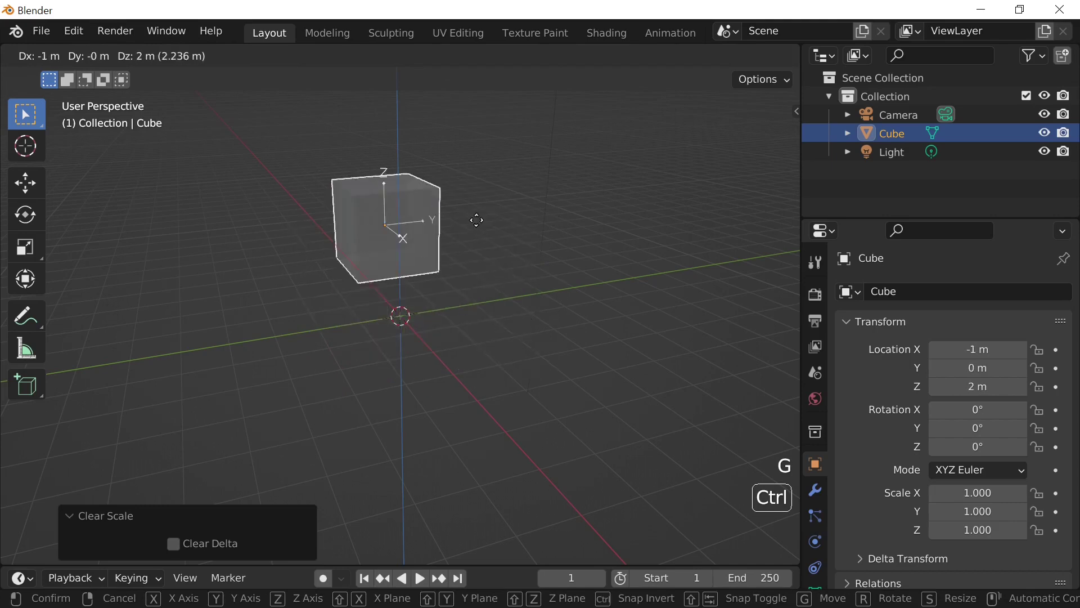
{"action": "right_click", "coordinate": [549, 273]}
- Try rotating the cube in snapped increments, cancelling it, and scaling it in snapped increments by 2.2 and 1.5, undoing both
{"action": "key", "text": "r"}
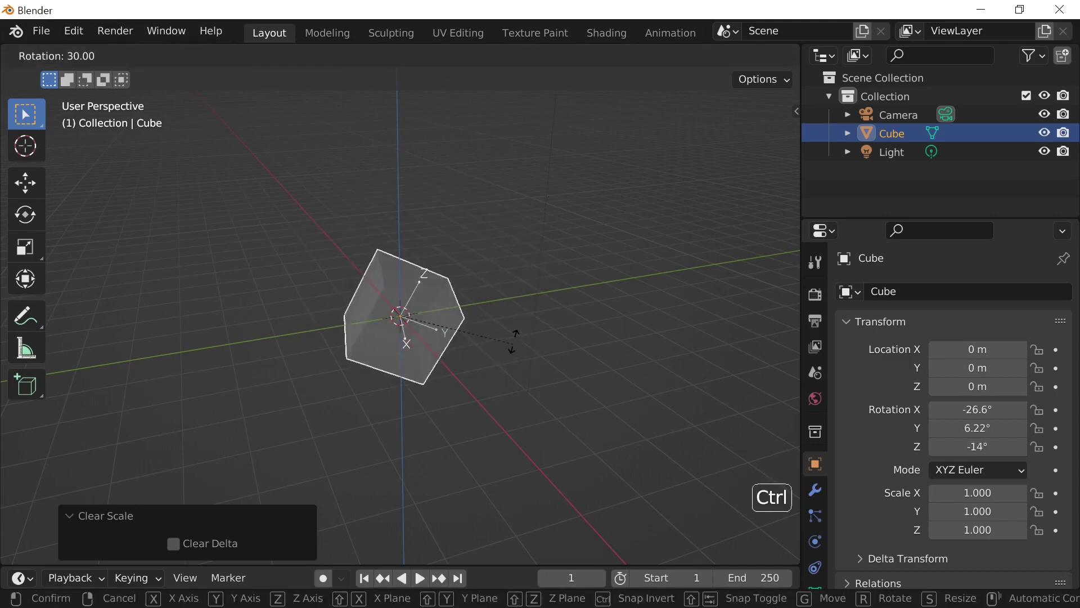
{"action": "right_click", "coordinate": [472, 327]}
{"action": "key", "text": "s"}
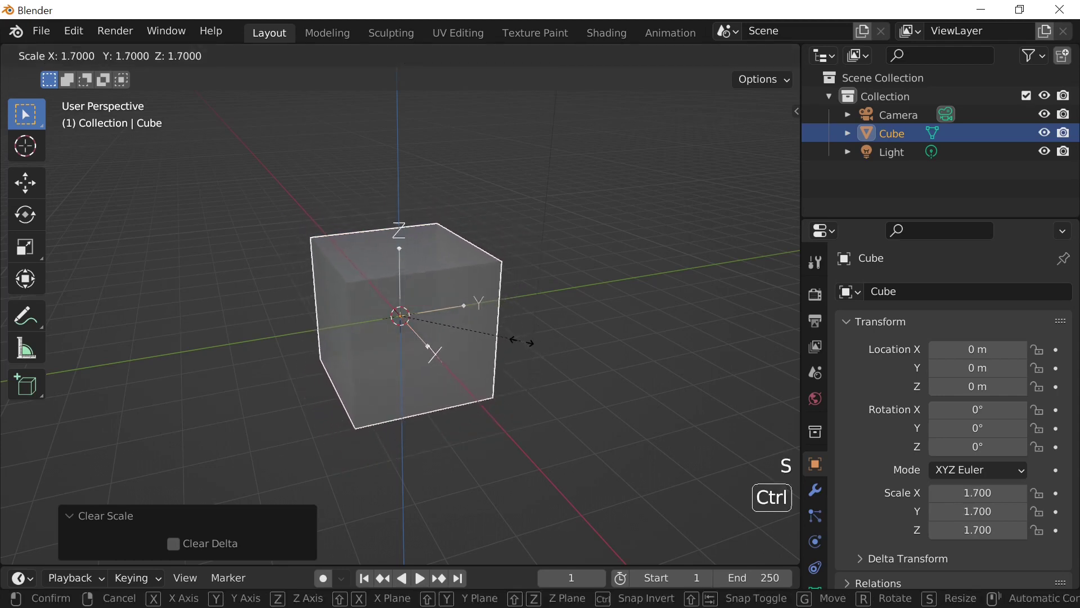
{"action": "left_click", "coordinate": [552, 363], "text": "ctrl"}
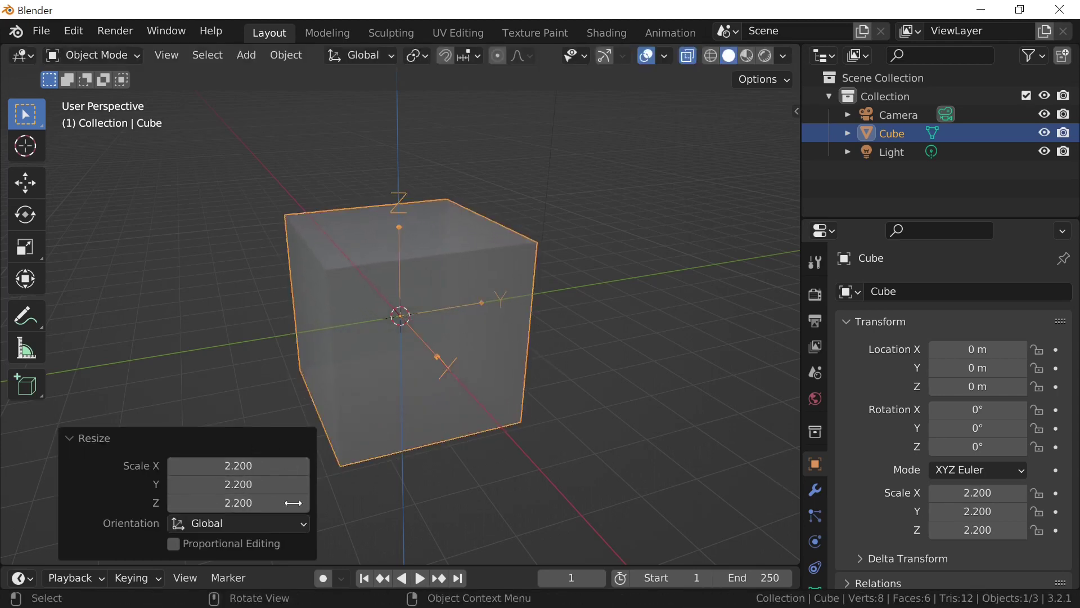
{"action": "key", "text": "s"}
{"action": "left_click", "coordinate": [445, 360], "text": "ctrl"}
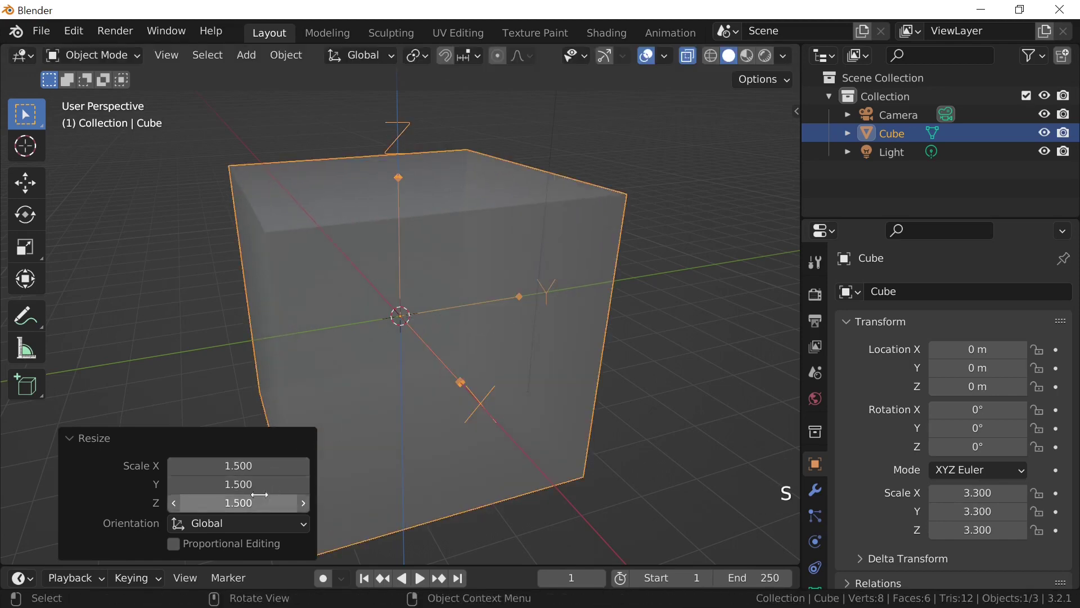
{"action": "key", "text": "ctrl+z"}
{"action": "key", "text": "ctrl+z"}
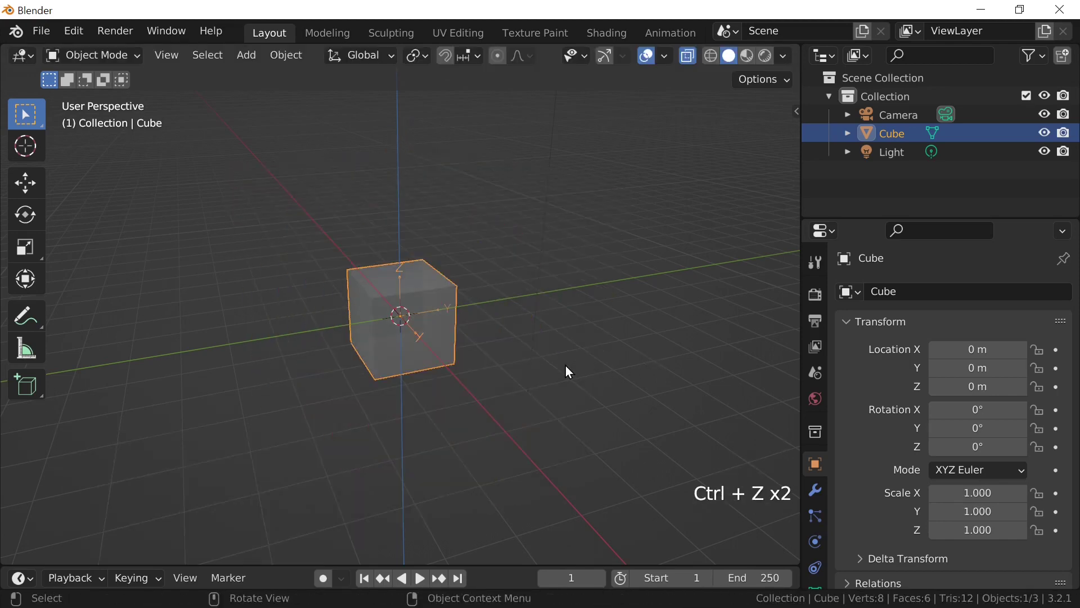
- Clear the cube's location, rotation and scale
{"action": "key", "text": "alt+g"}
{"action": "key", "text": "alt+r"}
{"action": "key", "text": "alt+s"}
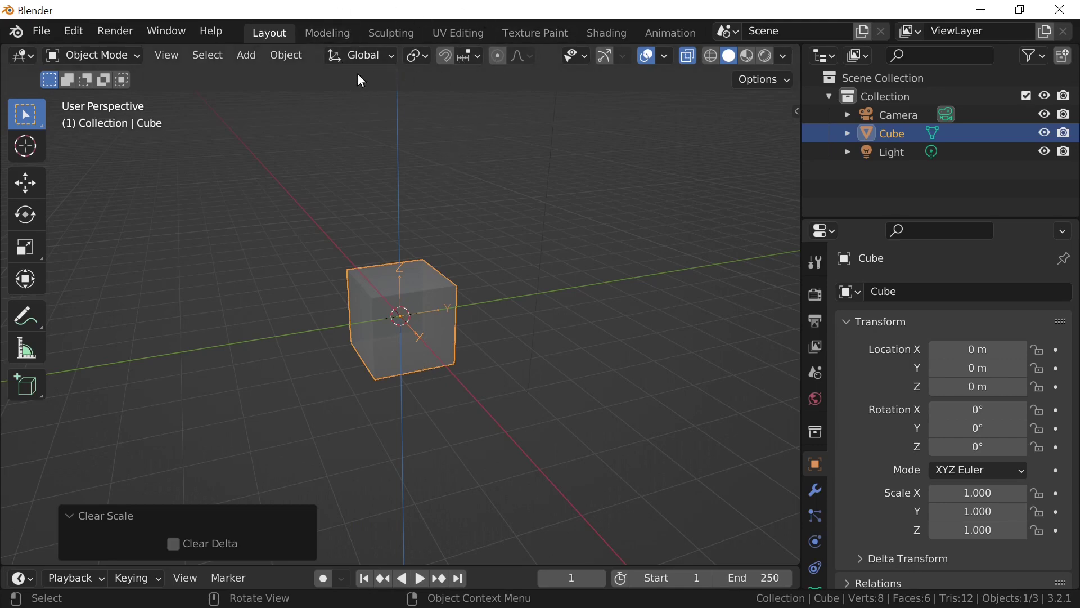
- Examine the transform orientation, pivot point and snapping options, keeping the orientation set to Global
{"action": "left_click", "coordinate": [395, 106]}
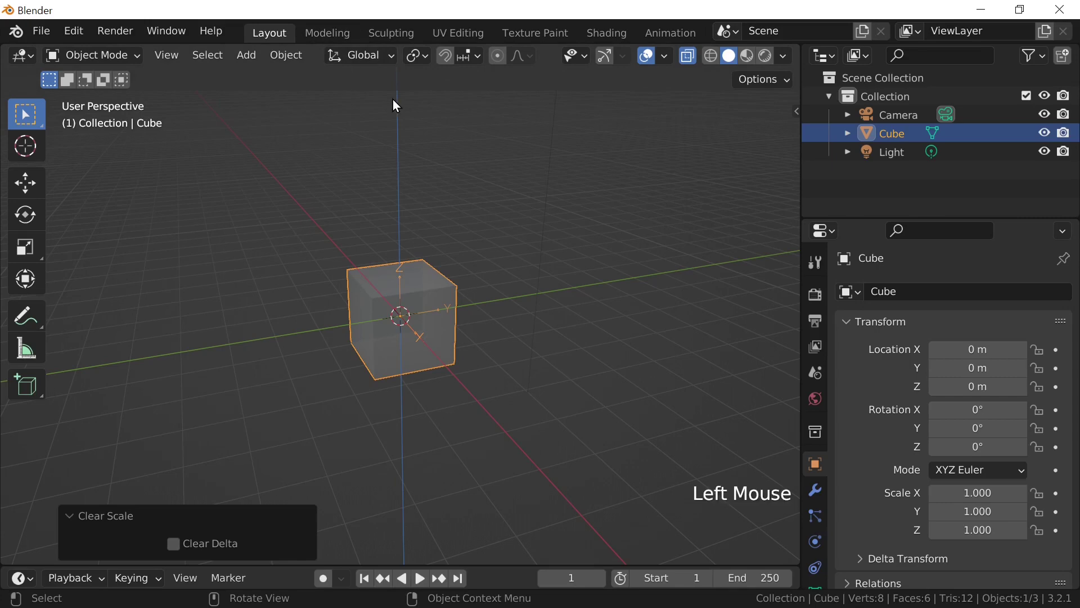
{"action": "left_click", "coordinate": [380, 56]}
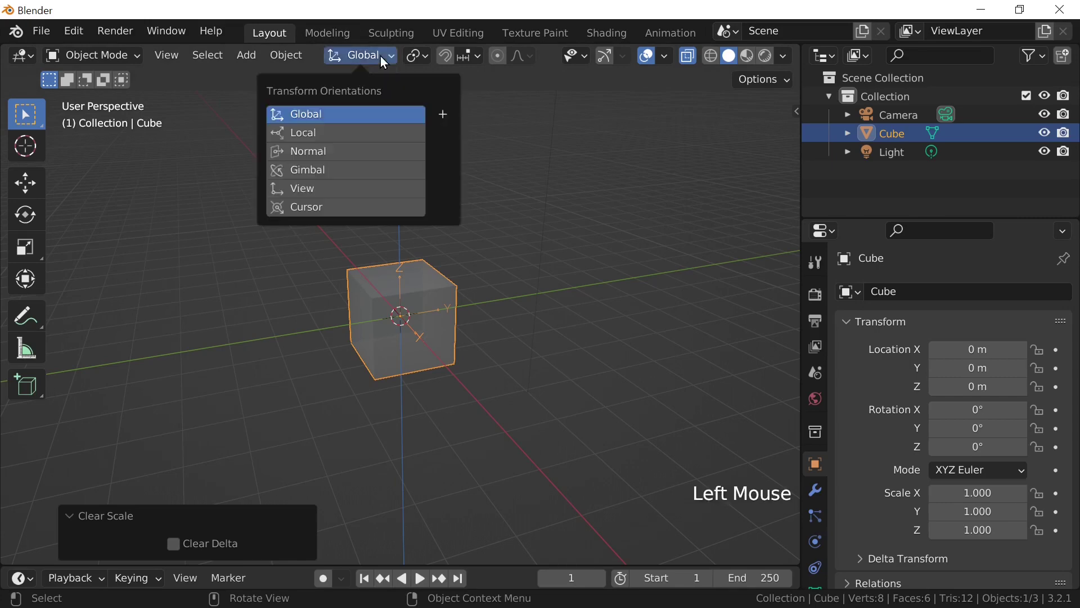
{"action": "left_click", "coordinate": [386, 56]}
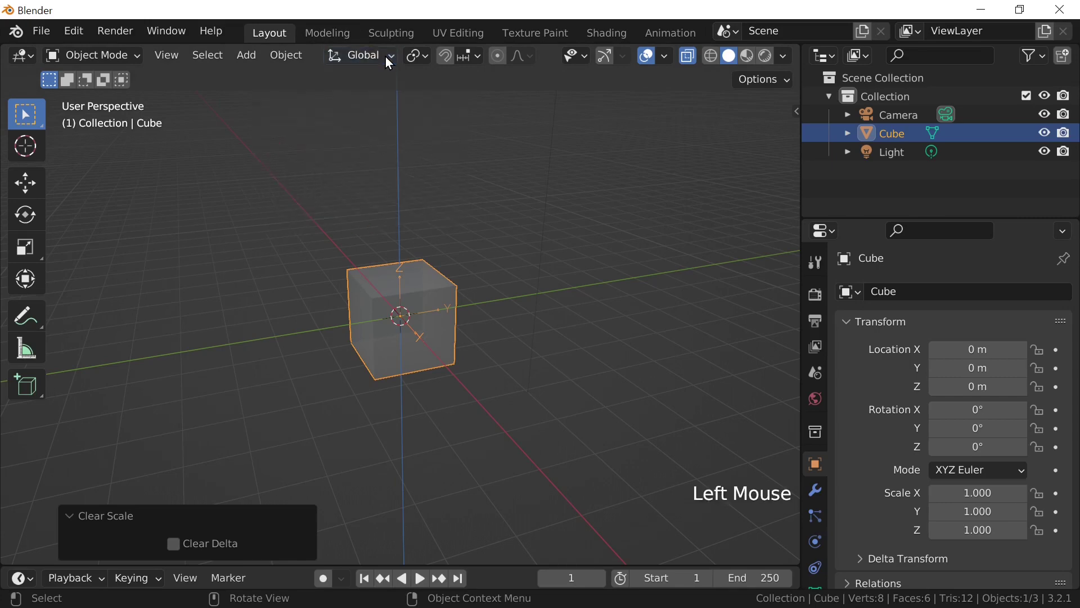
{"action": "left_click", "coordinate": [428, 56]}
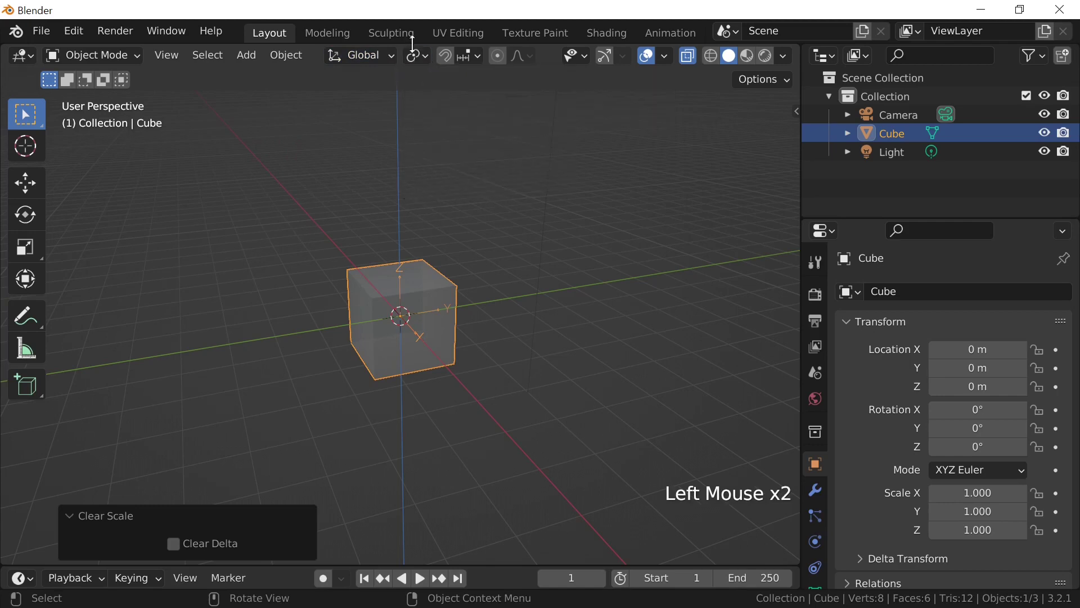
{"action": "left_click", "coordinate": [419, 56]}
{"action": "left_click", "coordinate": [481, 59]}
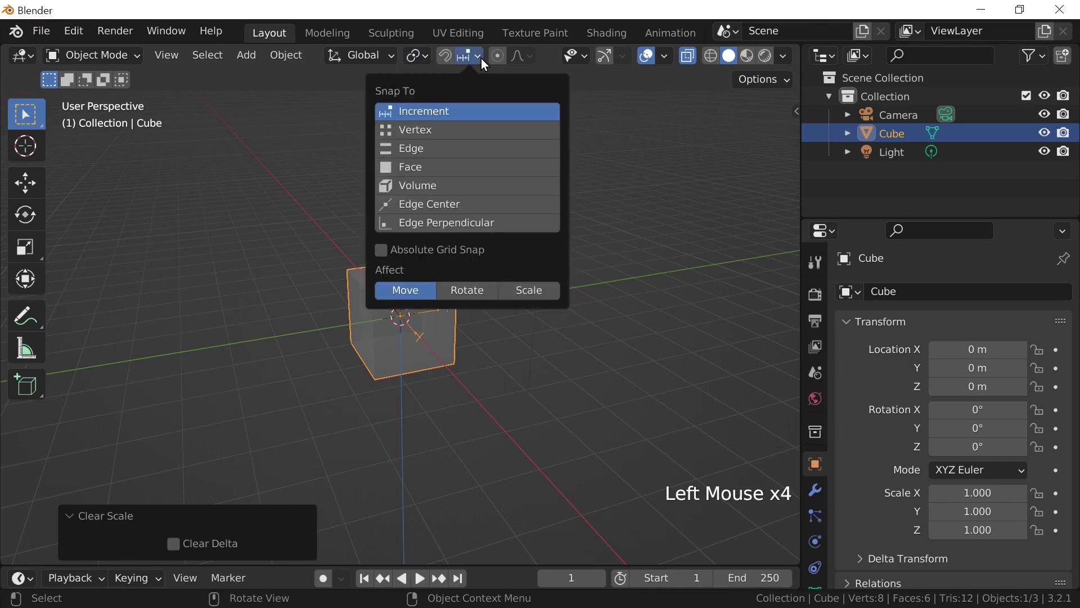
{"action": "left_click", "coordinate": [393, 59]}
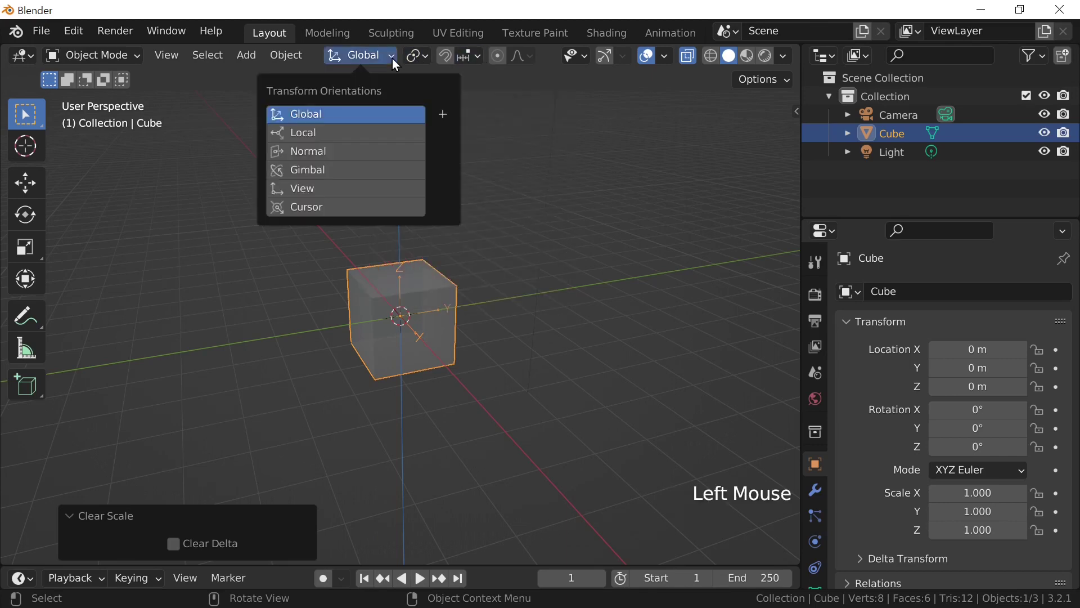
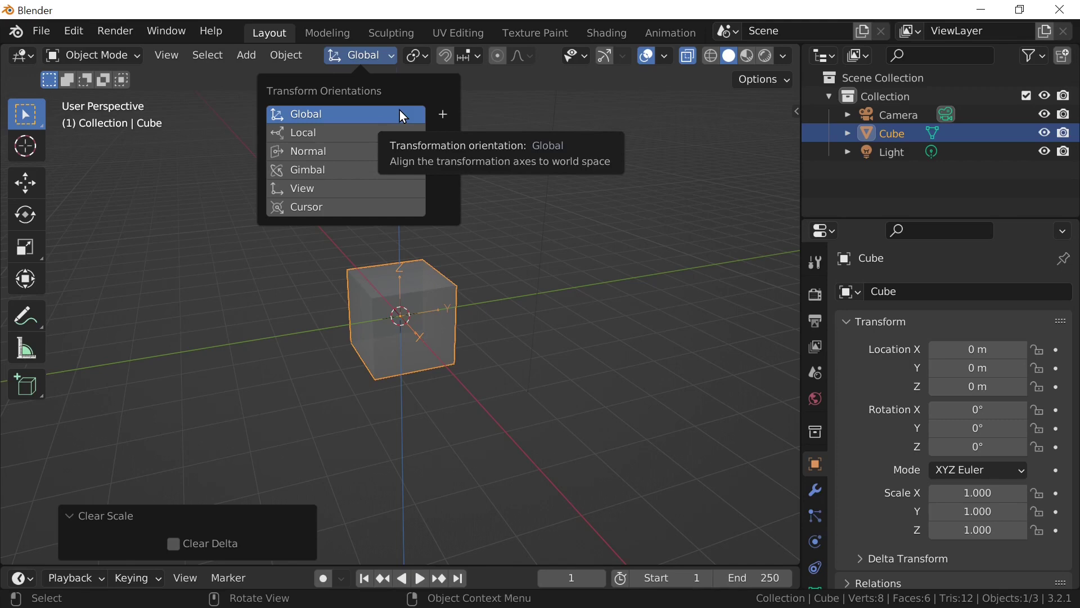
{"action": "left_click", "coordinate": [401, 114]}
- Rotate the cube freely with Trackball rotation by about -22.3° and 22.9°
{"action": "key", "text": "r"}
{"action": "key", "text": "r"}
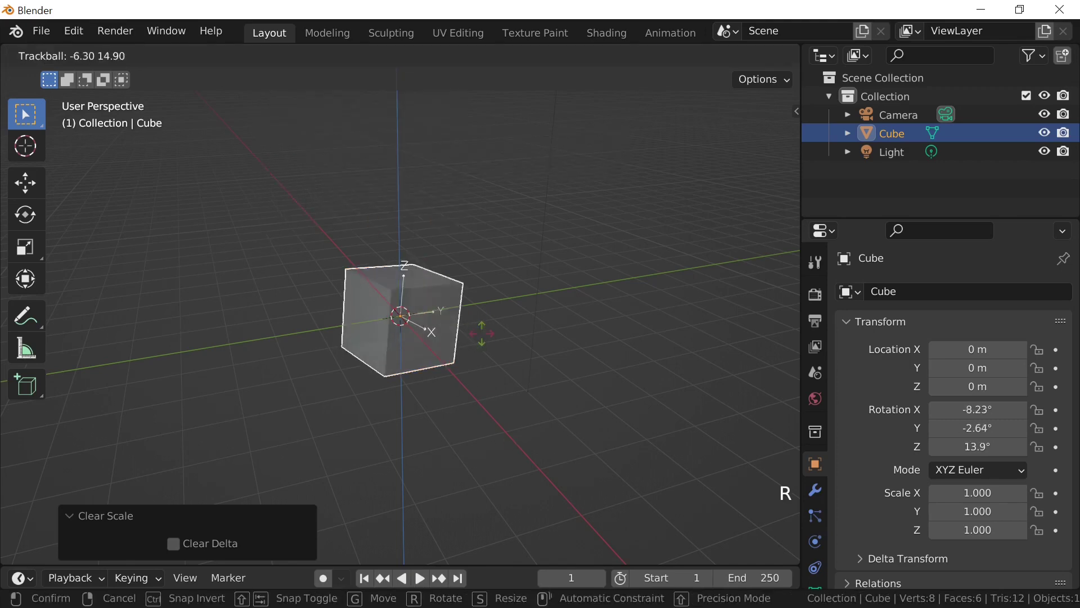
{"action": "left_click", "coordinate": [489, 319]}
- Try moving the rotated cube along the global X axis, cancelling the move
{"action": "key", "text": "g"}
{"action": "key", "text": "x"}
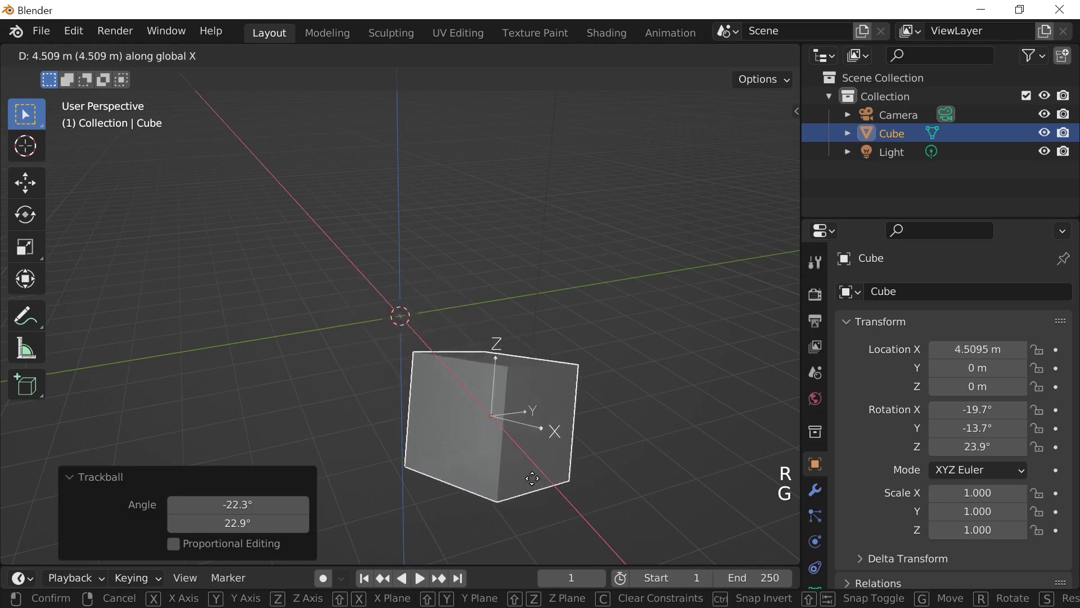
{"action": "key", "text": "Escape"}
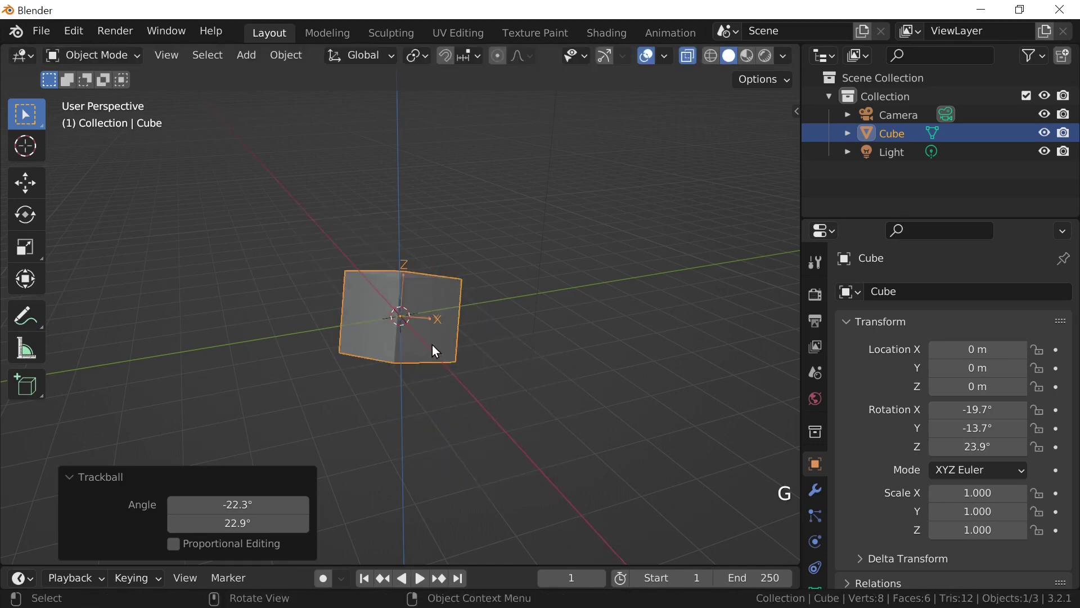
- Set the transform orientation to Local and try moving the cube along its local X axis, cancelling the move
{"action": "left_click", "coordinate": [383, 59]}
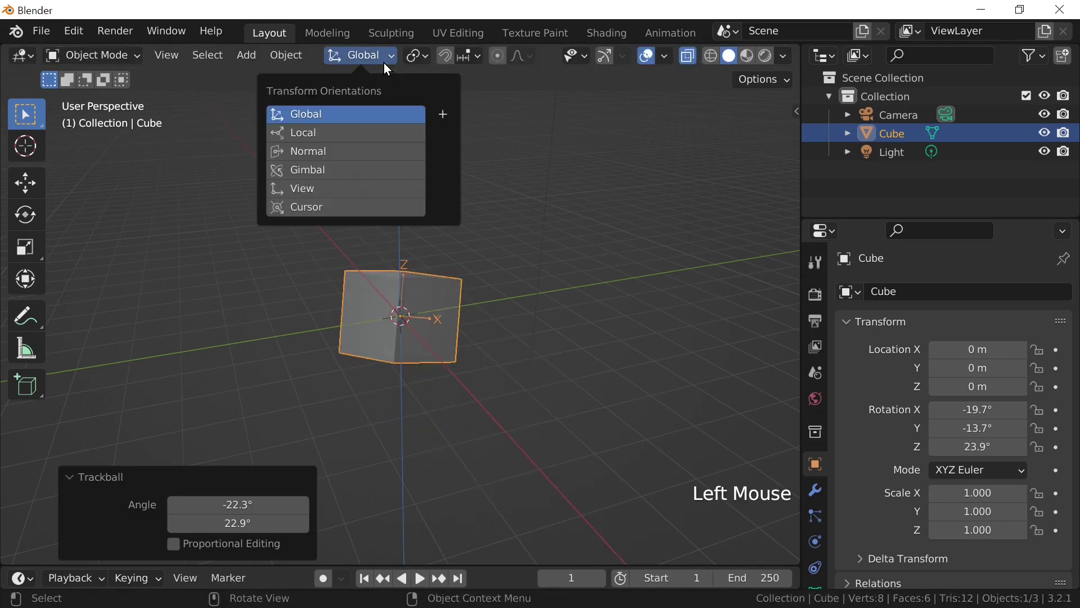
{"action": "left_click", "coordinate": [375, 134]}
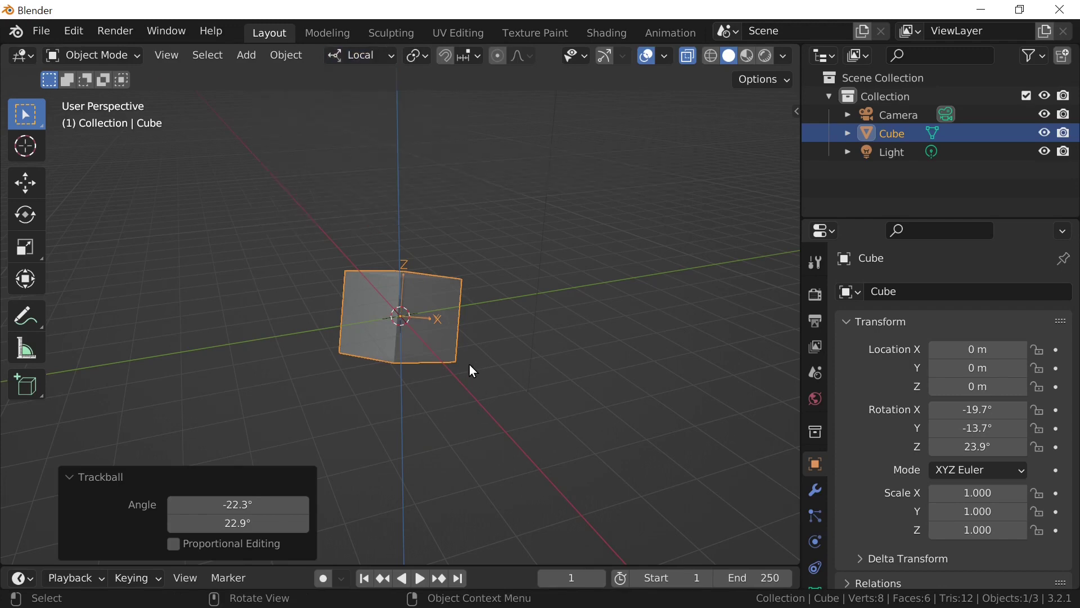
{"action": "key", "text": "g"}
{"action": "key", "text": "x"}
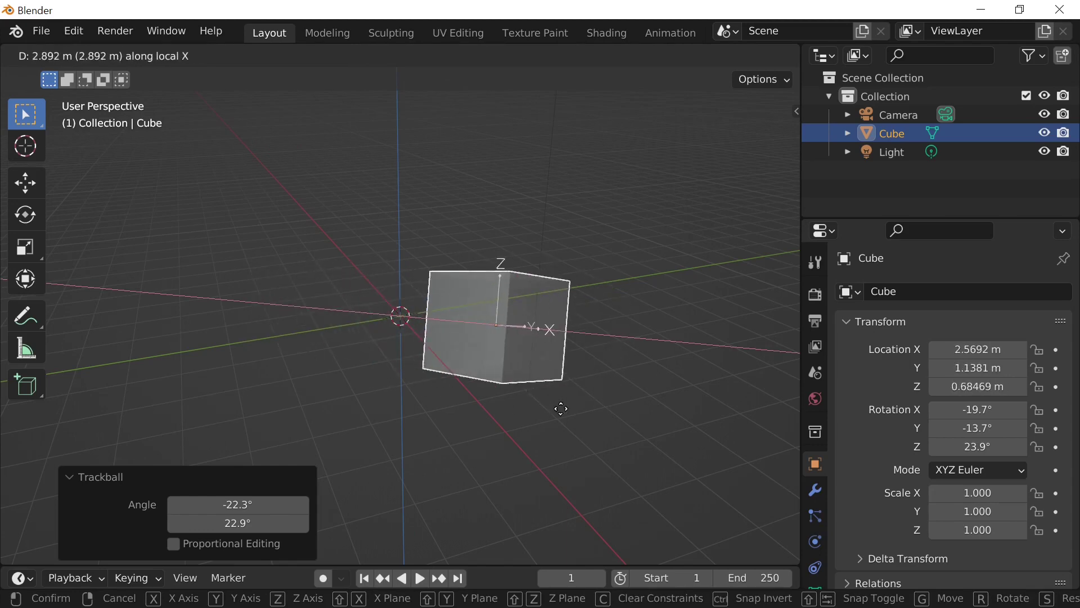
{"action": "key", "text": "Escape"}
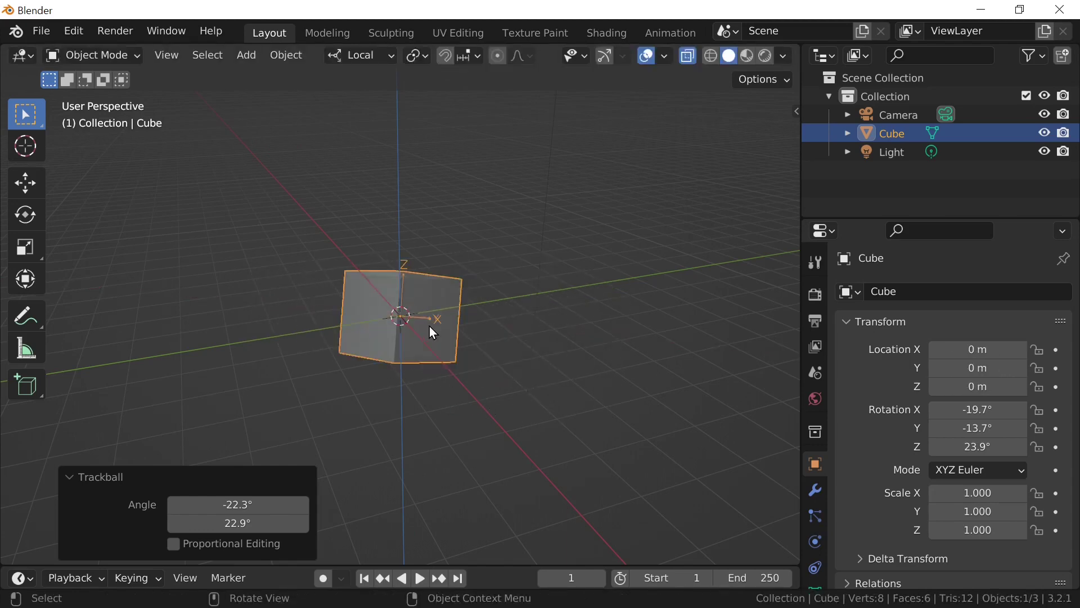
- Try moving the cube along the global X axis while the Local orientation is active, cancelling the move
{"action": "key", "text": "g"}
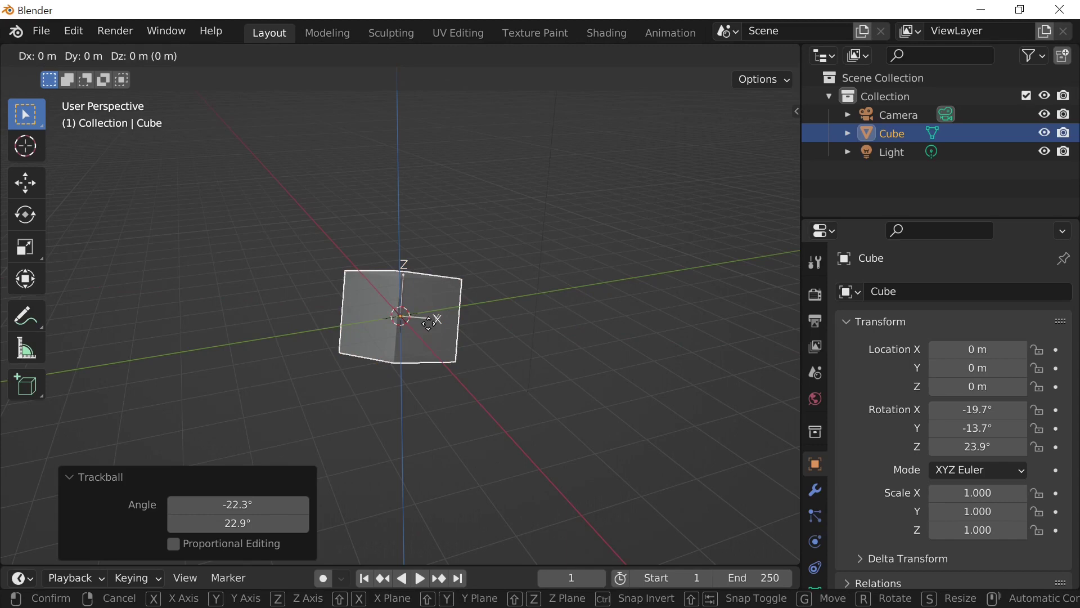
{"action": "key", "text": "x"}
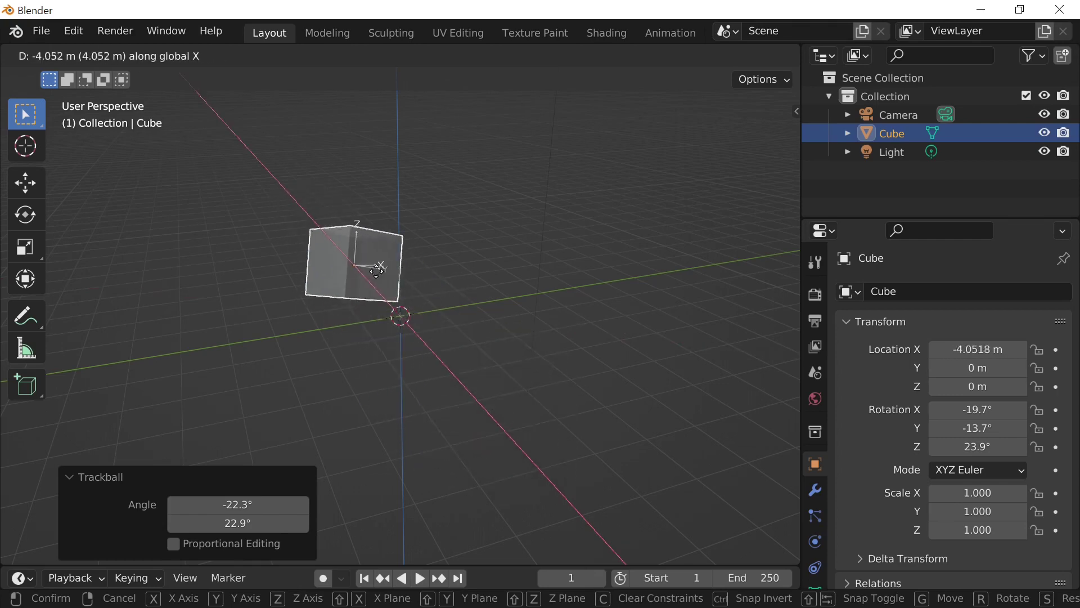
{"action": "key", "text": "Escape"}
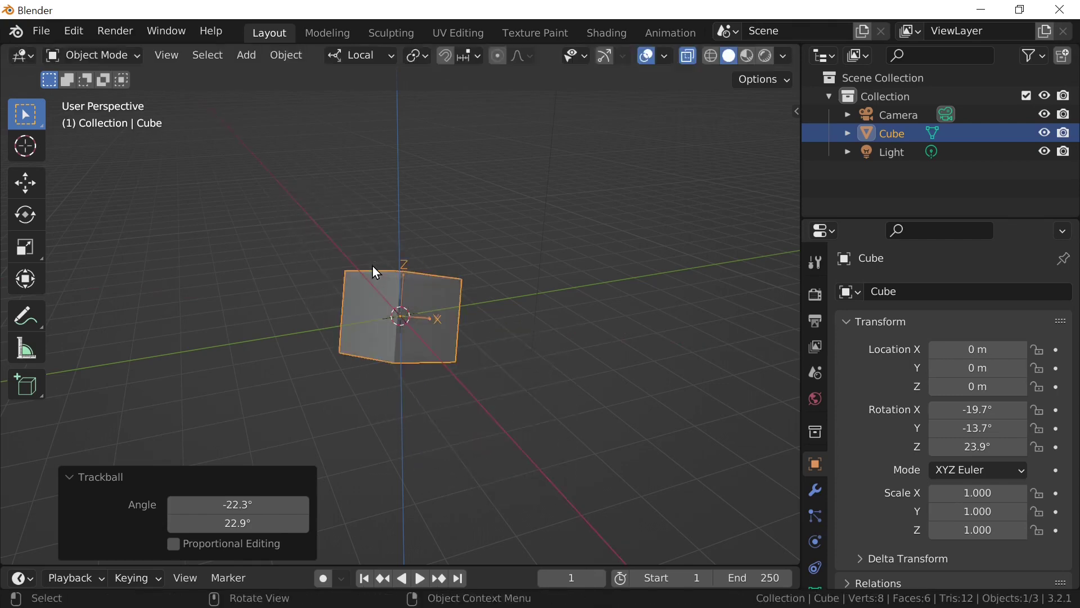
- Set the transform orientation back to Global and clear the cube's rotation and scale
{"action": "left_click", "coordinate": [354, 60]}
{"action": "left_click", "coordinate": [381, 118]}
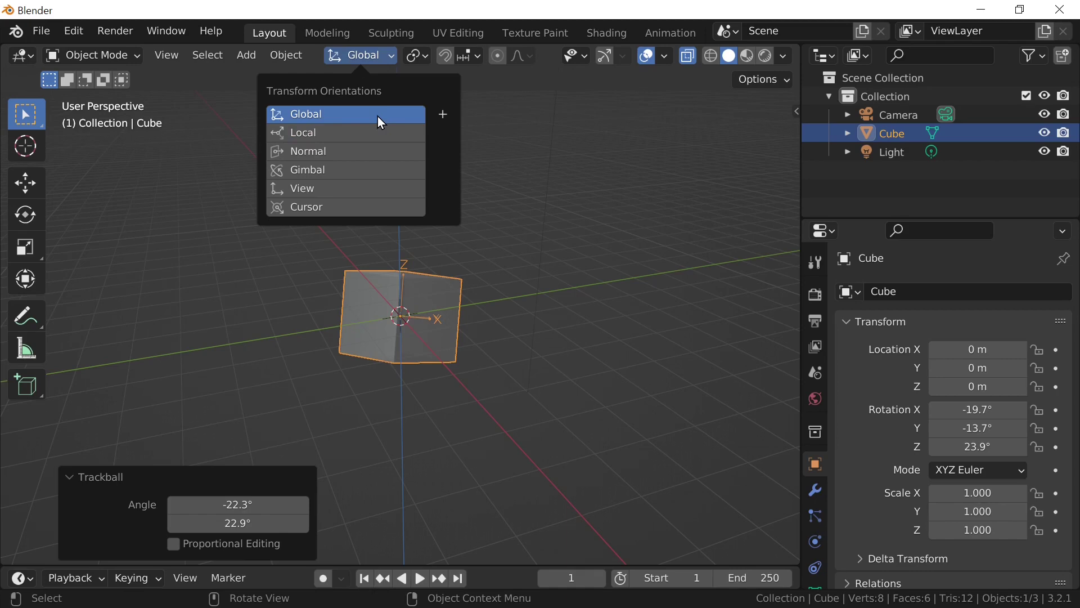
{"action": "key", "text": "alt+r"}
{"action": "key", "text": "alt+s"}
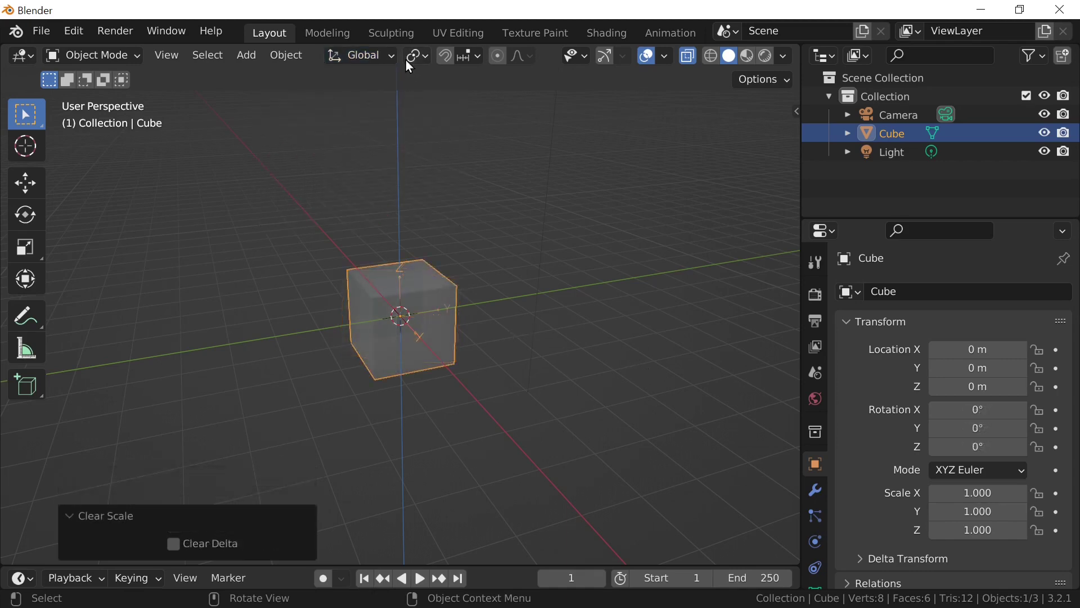
- Check the pivot point options and move the cube freely to about X -0.82 m, Y -4.18 m, Z -1.44 m
{"action": "left_click", "coordinate": [424, 63]}
{"action": "scroll", "coordinate": [580, 248], "scroll_direction": "down", "scroll_amount": 2}
{"action": "key", "text": "g"}
{"action": "left_click", "coordinate": [364, 380]}
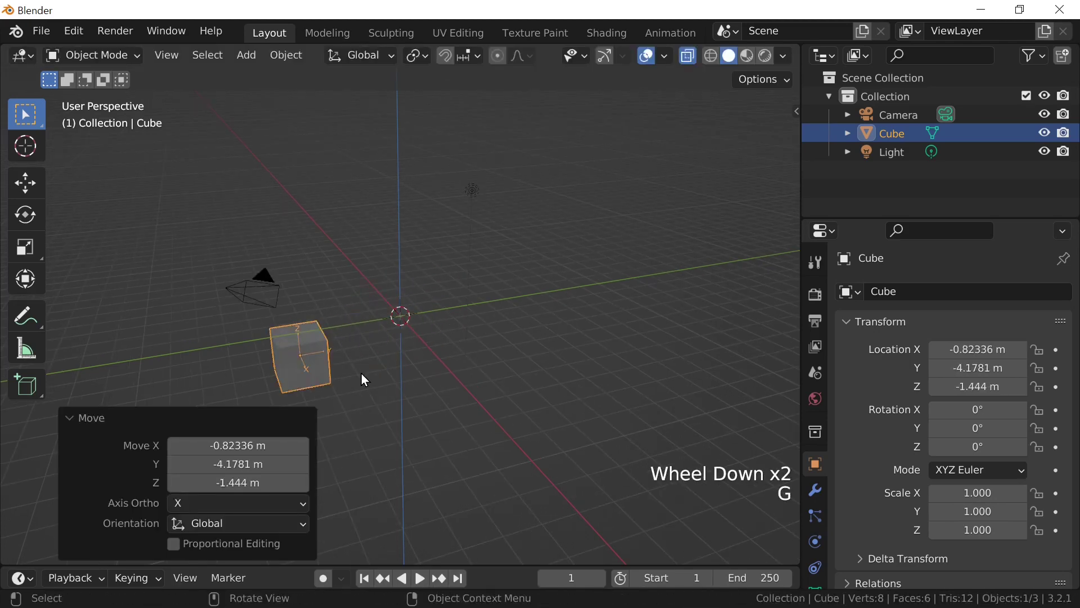
- Duplicate the cube five times, placing the copies in a close cluster on the opposite side of the world origin
{"action": "middle_click_drag", "start_coordinate": [362, 376], "coordinate": [343, 361]}
{"action": "key", "text": "shift+d"}
{"action": "left_click", "coordinate": [562, 233]}
{"action": "key", "text": "shift+d"}
{"action": "left_click", "coordinate": [568, 302]}
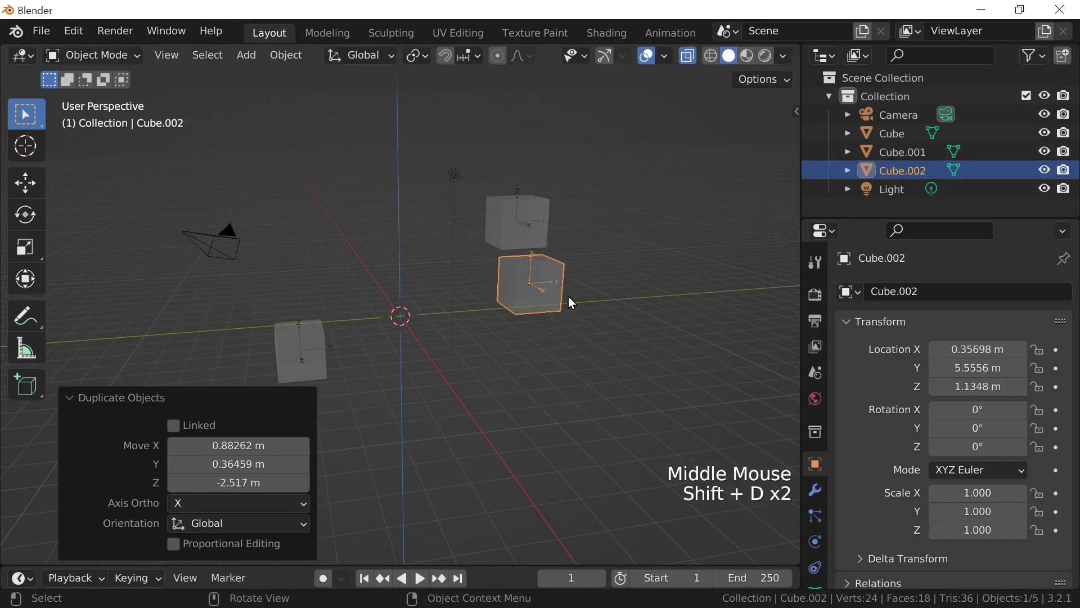
{"action": "key", "text": "shift+d"}
{"action": "left_click", "coordinate": [622, 217]}
{"action": "key", "text": "shift+d"}
{"action": "left_click", "coordinate": [627, 260]}
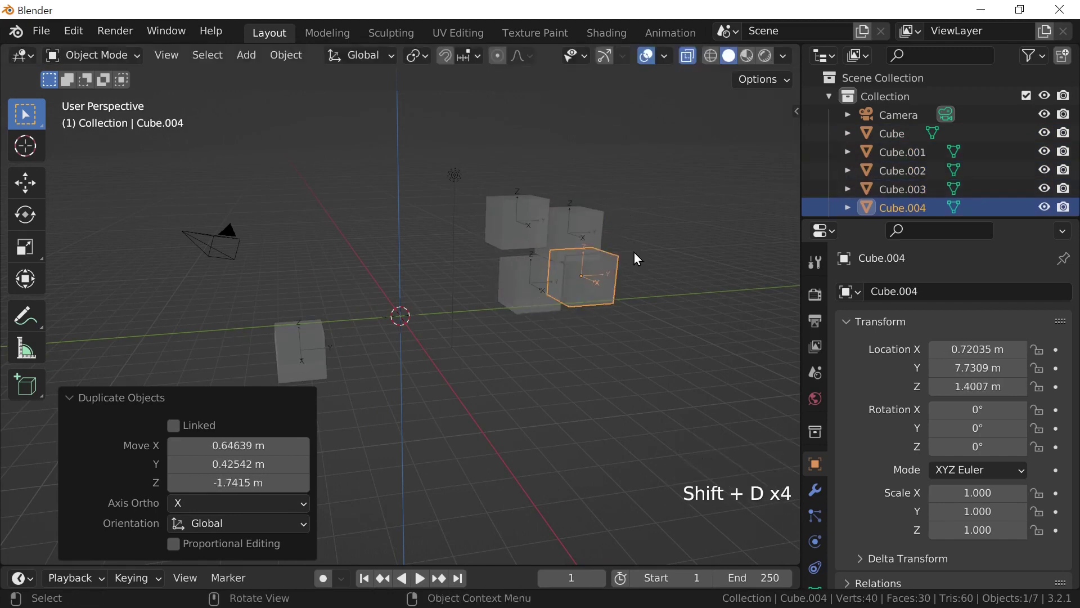
{"action": "key", "text": "shift+d"}
{"action": "left_click", "coordinate": [517, 221]}
- Select the light and the camera with box selection and hide both
{"action": "scroll", "coordinate": [488, 276], "scroll_direction": "up", "scroll_amount": 2}
{"action": "middle_click_drag", "start_coordinate": [478, 293], "coordinate": [497, 285], "text": "shift"}
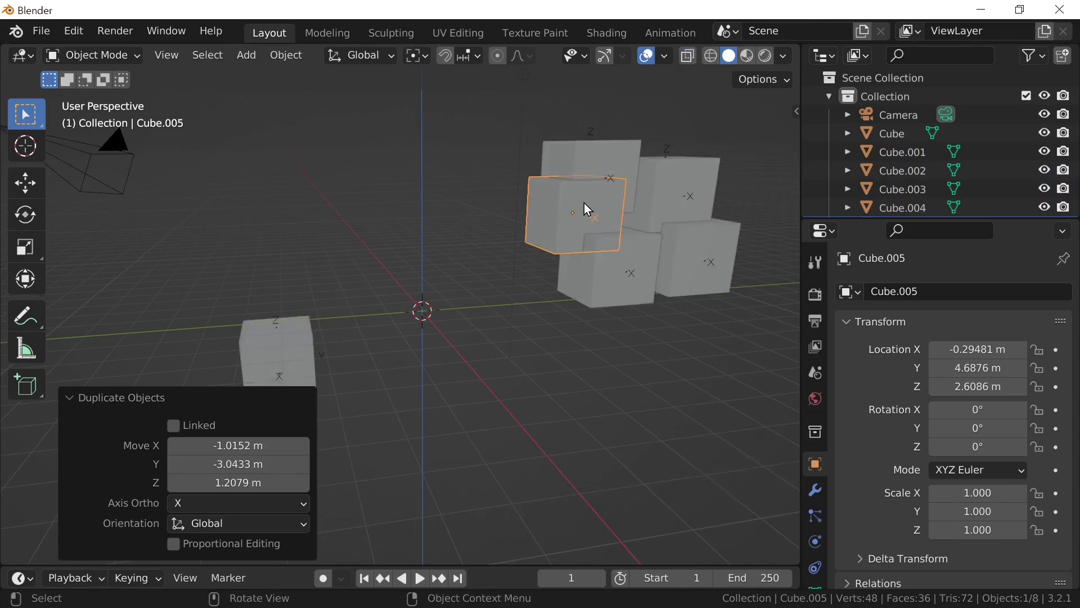
{"action": "scroll", "coordinate": [584, 316], "scroll_direction": "down", "scroll_amount": 1}
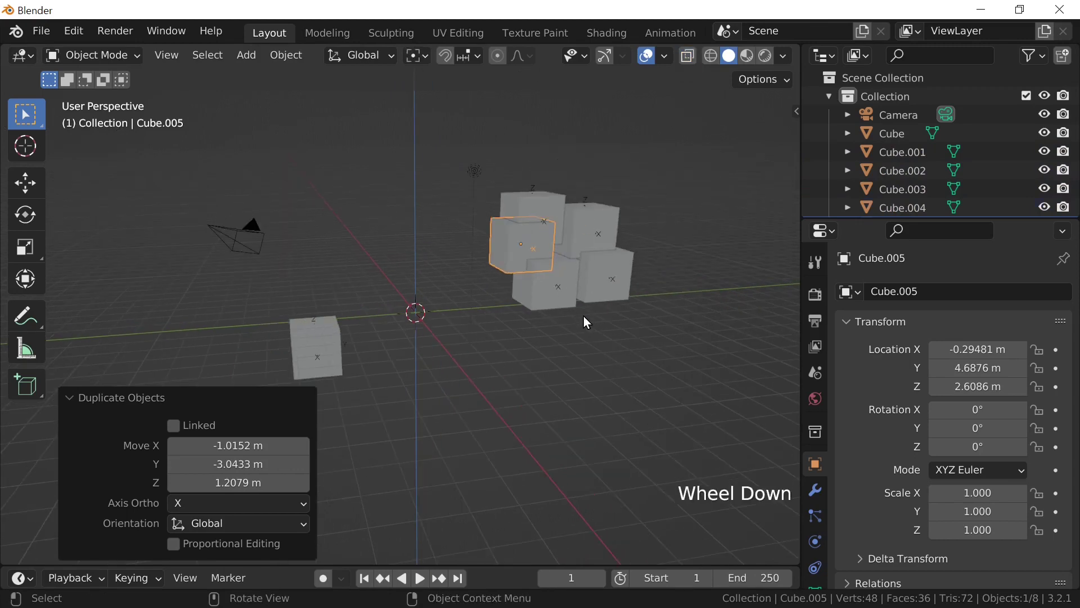
{"action": "key", "text": "a"}
{"action": "key", "text": "a"}
{"action": "key", "text": "b"}
{"action": "left_click_drag", "start_coordinate": [494, 188], "coordinate": [389, 97]}
{"action": "key", "text": "b"}
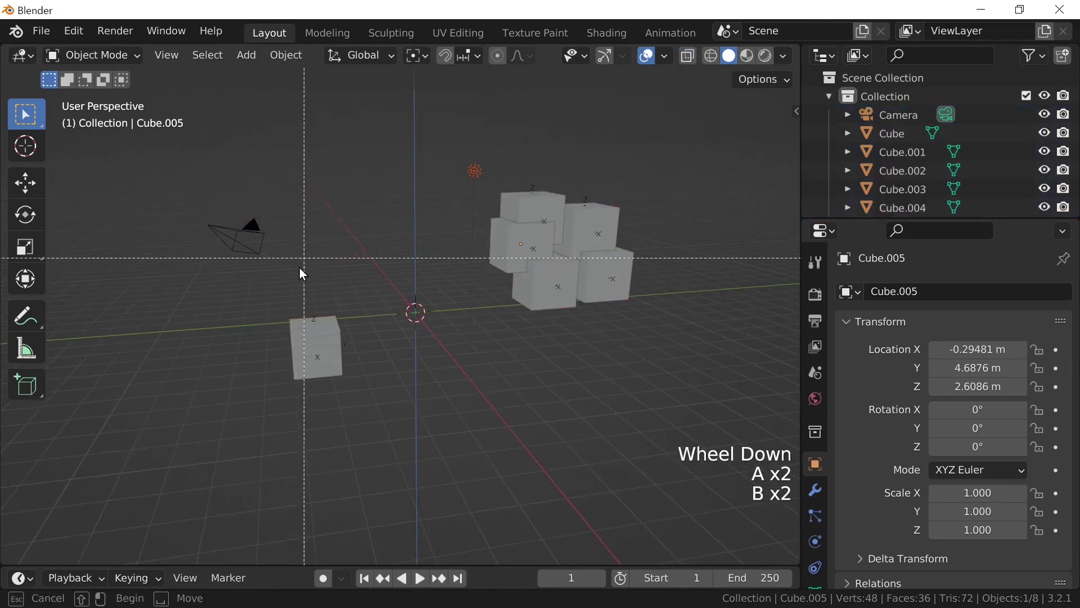
{"action": "left_click_drag", "start_coordinate": [299, 268], "coordinate": [197, 198]}
{"action": "key", "text": "h"}
{"action": "scroll", "coordinate": [453, 315], "scroll_direction": "up", "scroll_amount": 1}
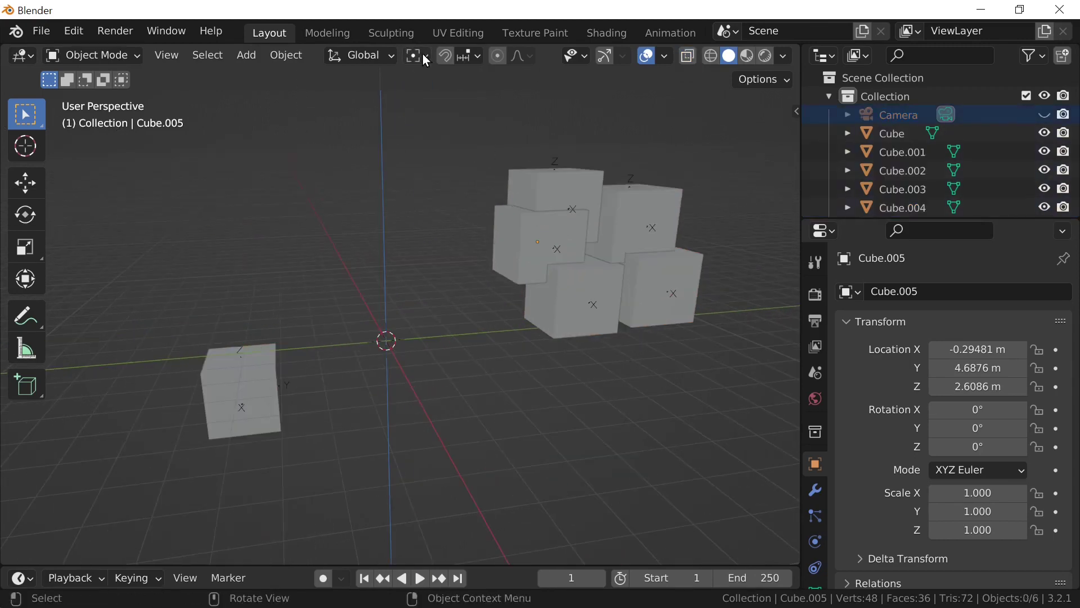
- Set the transform pivot point to Bounding Box Center, select all six cubes and try rotating them around it
{"action": "left_click", "coordinate": [421, 54]}
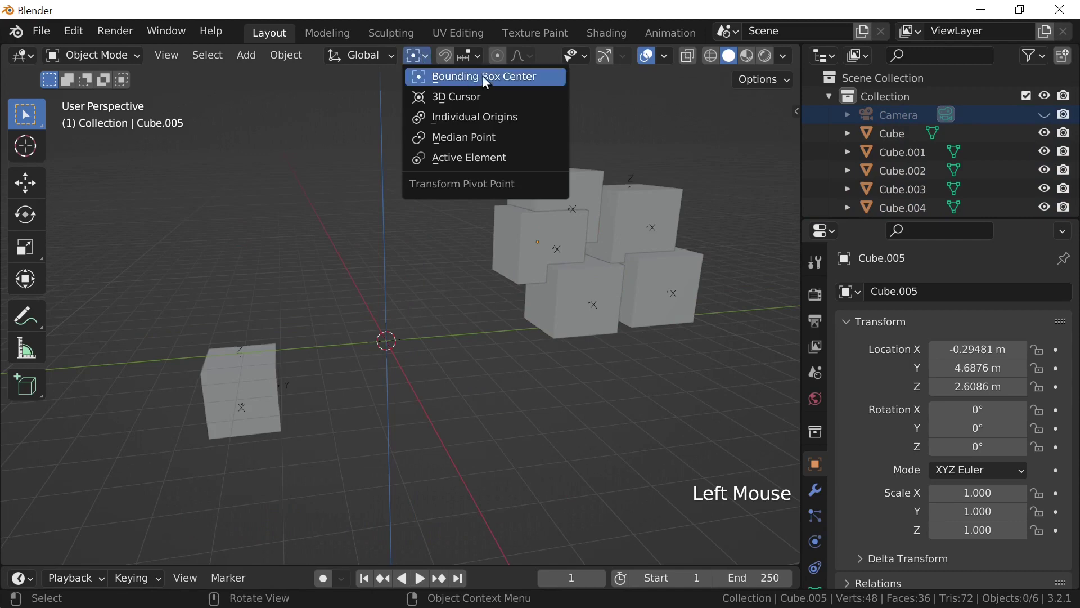
{"action": "left_click", "coordinate": [546, 79]}
{"action": "left_click_drag", "start_coordinate": [680, 460], "coordinate": [235, 168]}
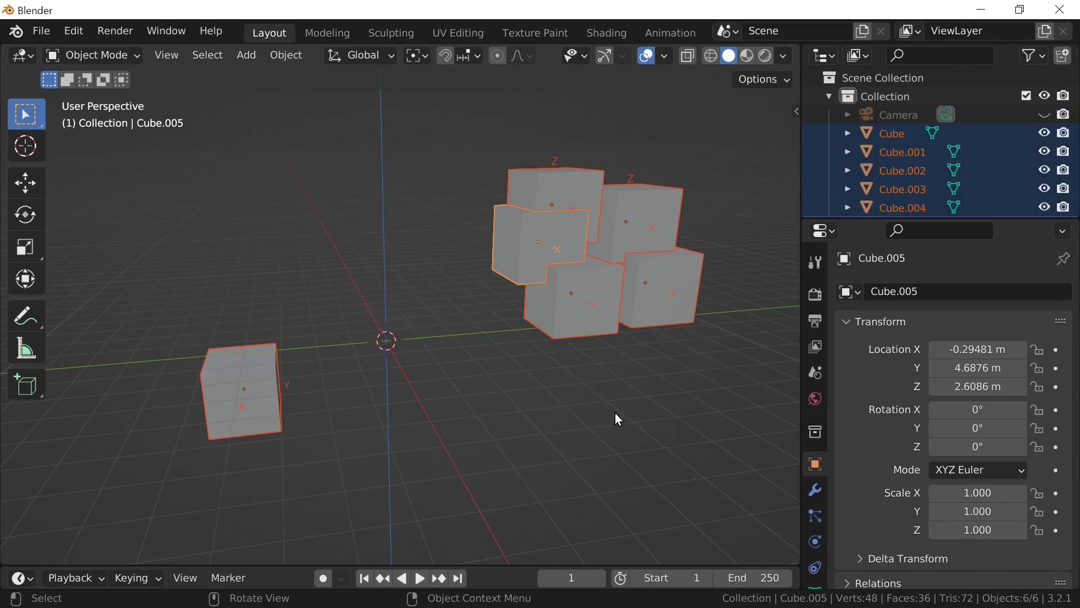
{"action": "key", "text": "r"}
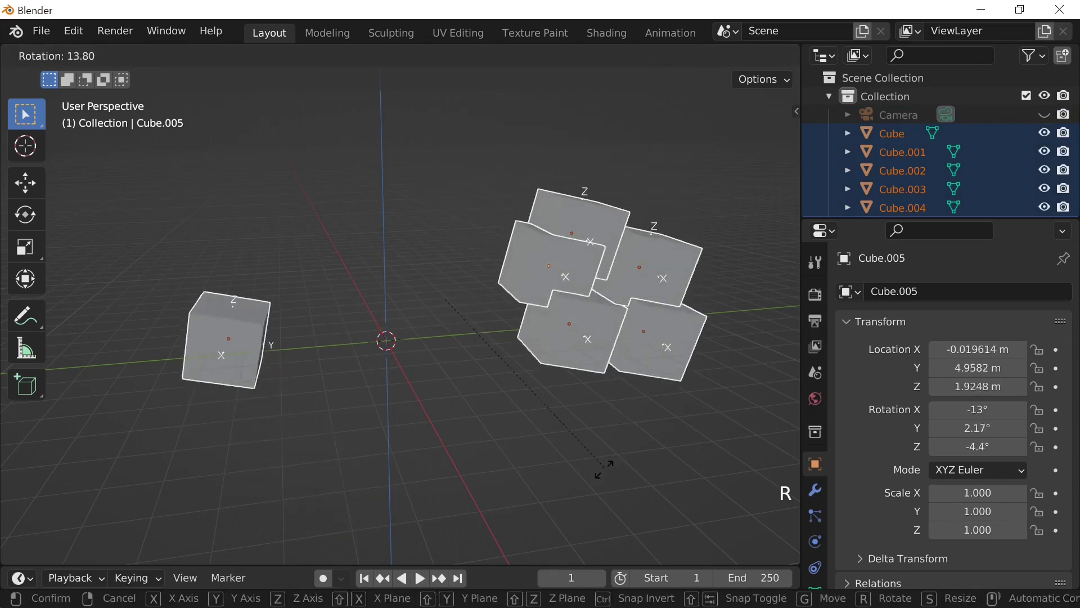
{"action": "right_click", "coordinate": [606, 355]}
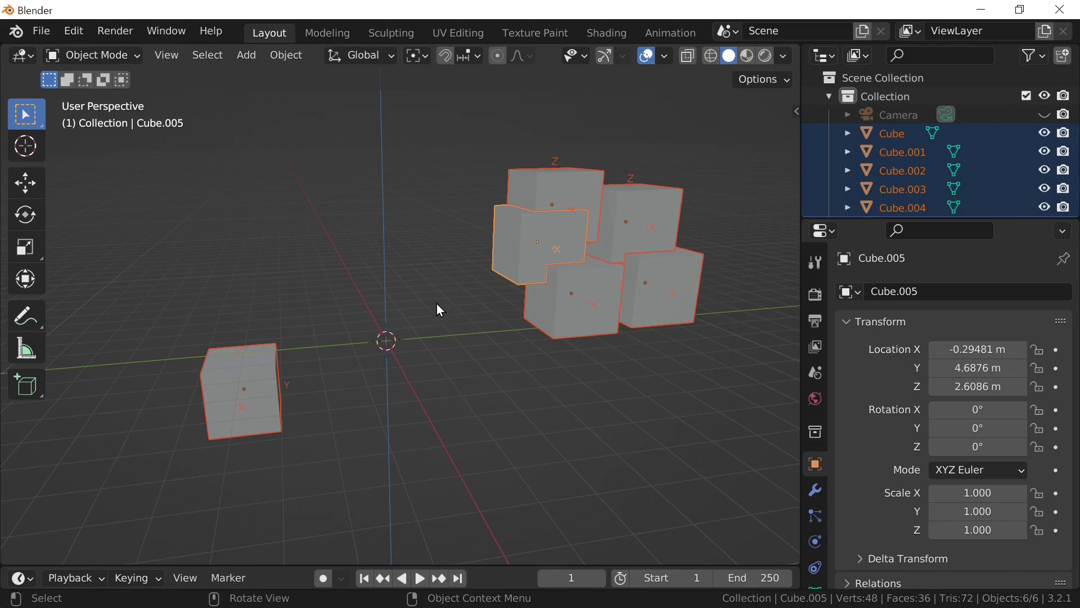
{"action": "key", "text": "r"}
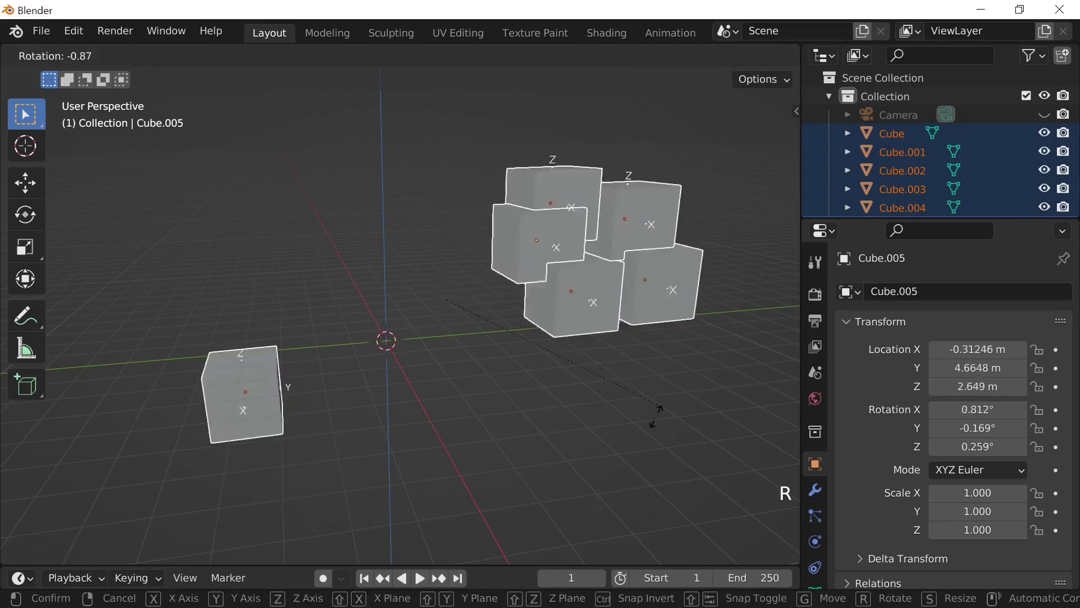
{"action": "right_click", "coordinate": [437, 324]}
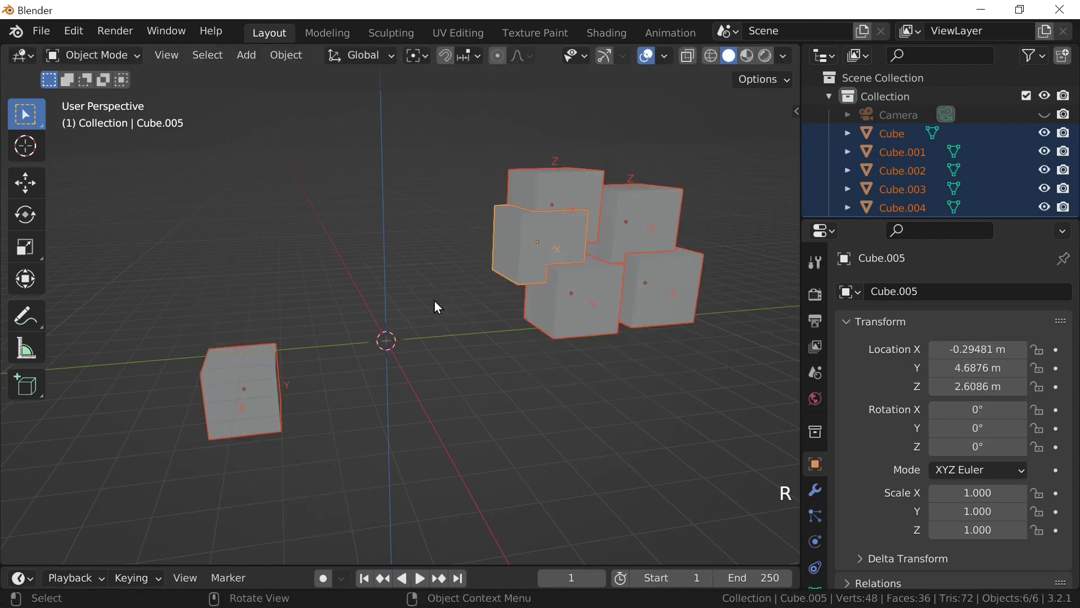
- Set the transform pivot point to Median Point and try rotating the six selected cubes around it
{"action": "left_click", "coordinate": [421, 55]}
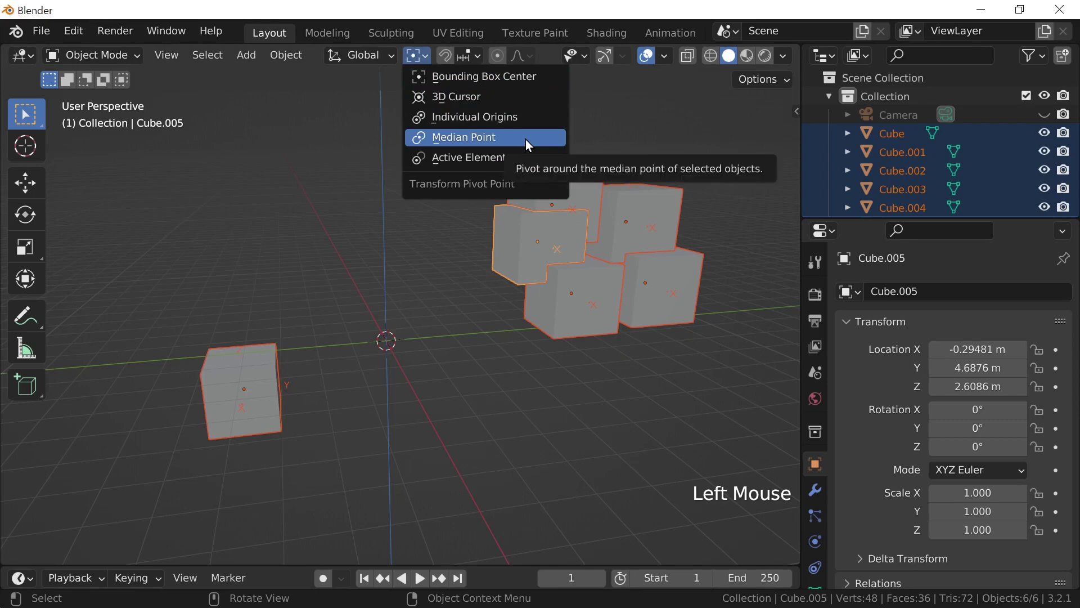
{"action": "left_click", "coordinate": [525, 140]}
{"action": "left_click", "coordinate": [427, 56]}
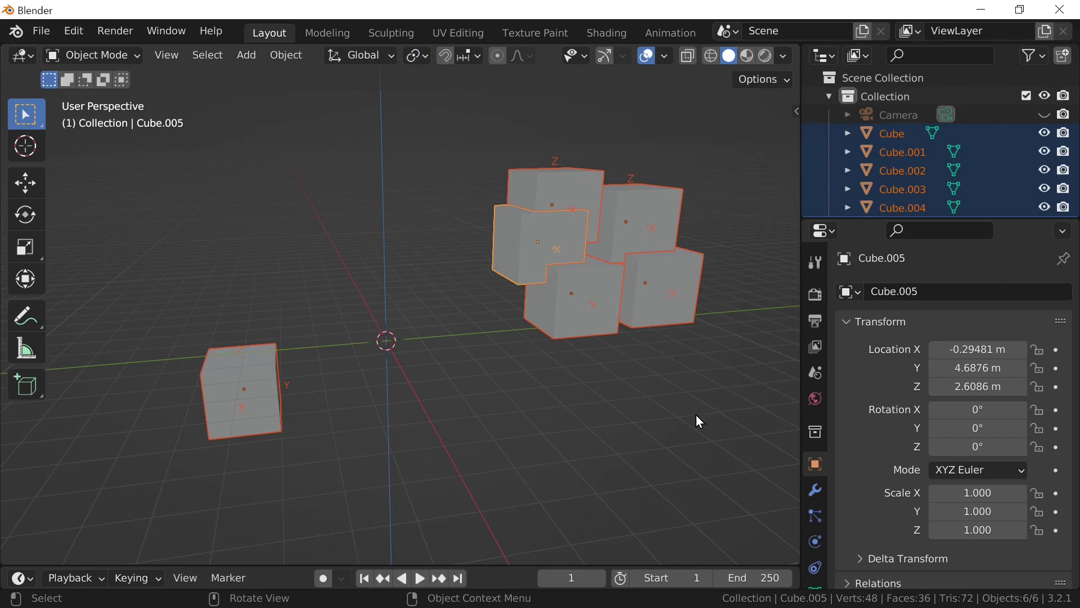
{"action": "key", "text": "r"}
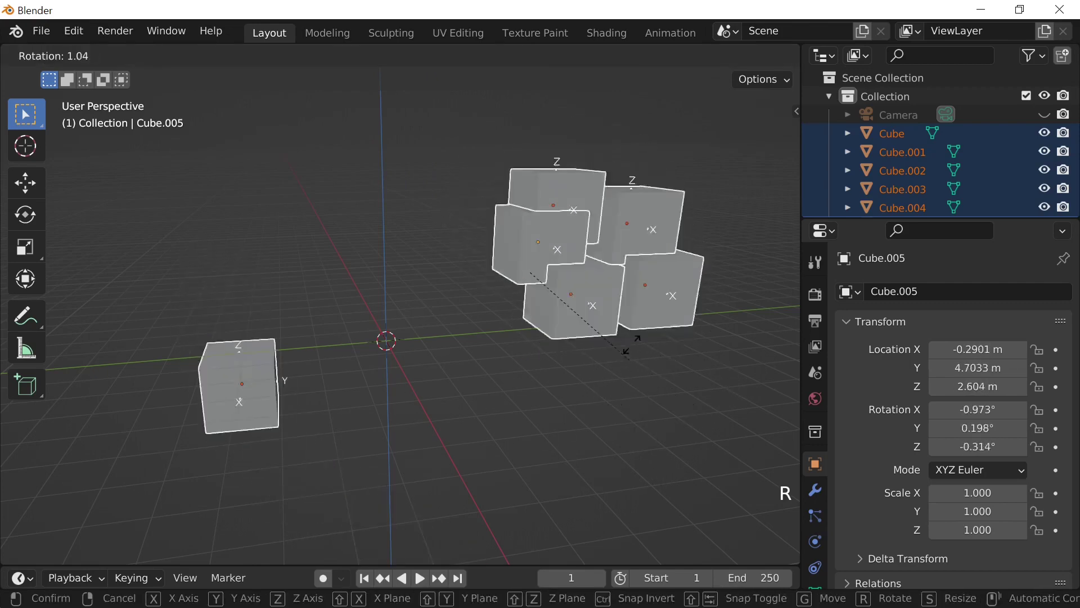
{"action": "key", "text": "Escape"}
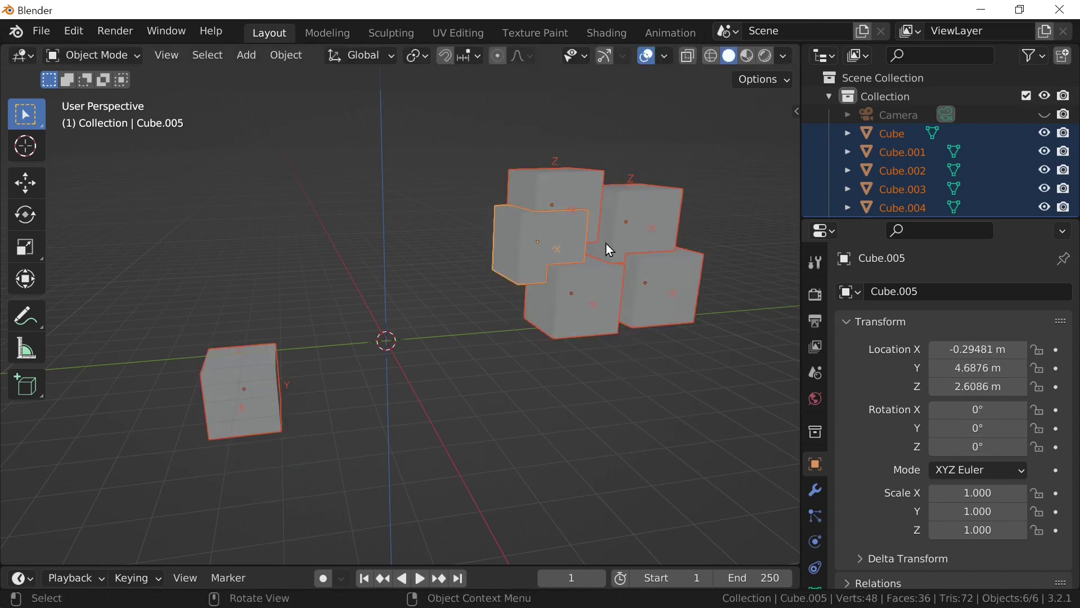
{"action": "key", "text": "r"}
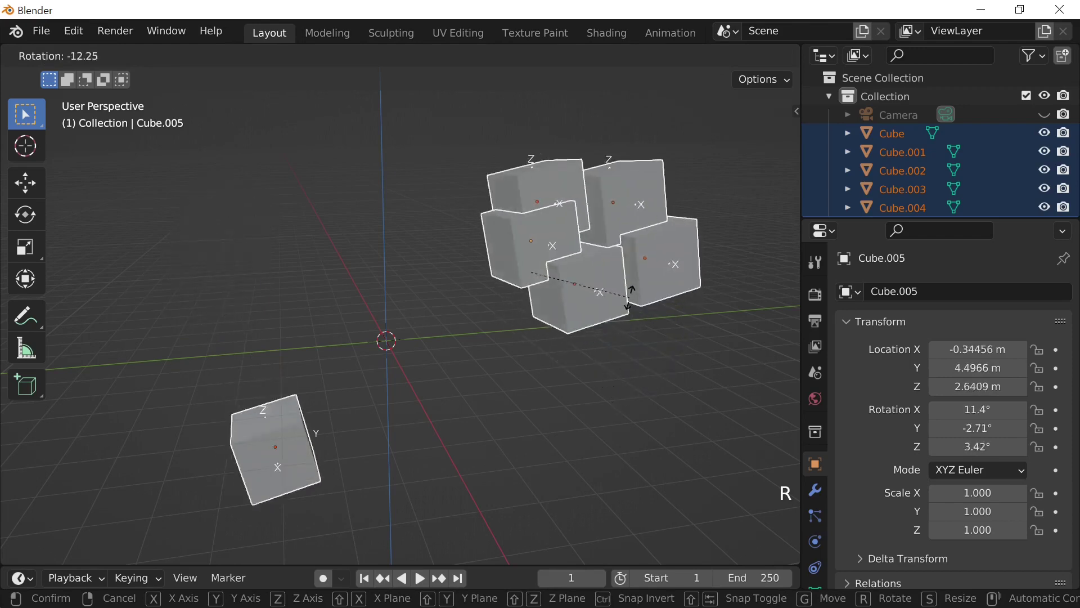
{"action": "key", "text": "Escape"}
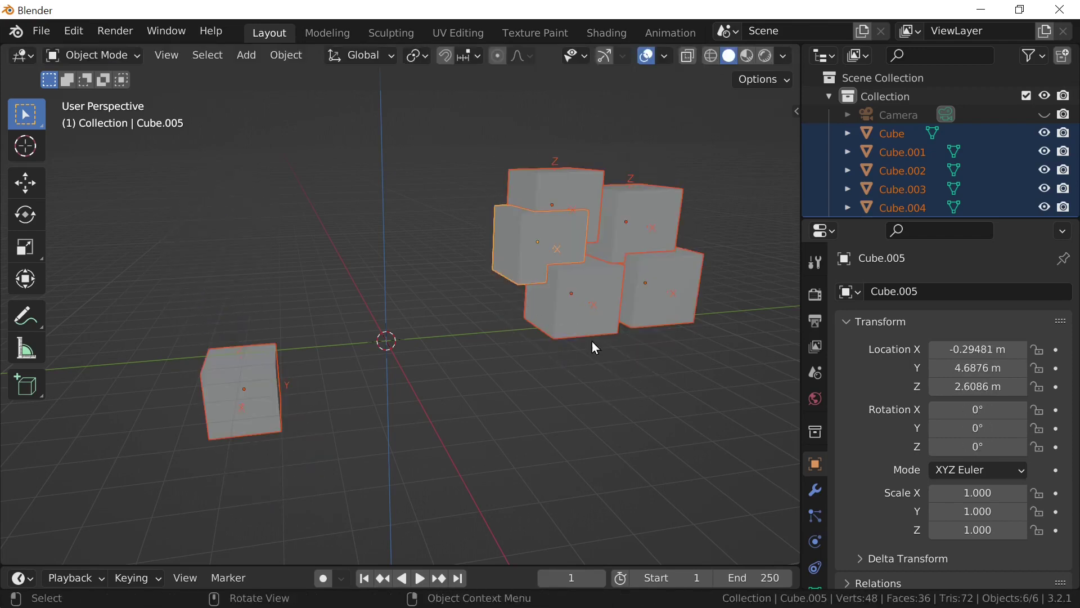
- Set the pivot point to 3D Cursor, try rotating the cubes around a cursor placed above the lone cube, and reset the cursor to the world origin
{"action": "left_click", "coordinate": [416, 55]}
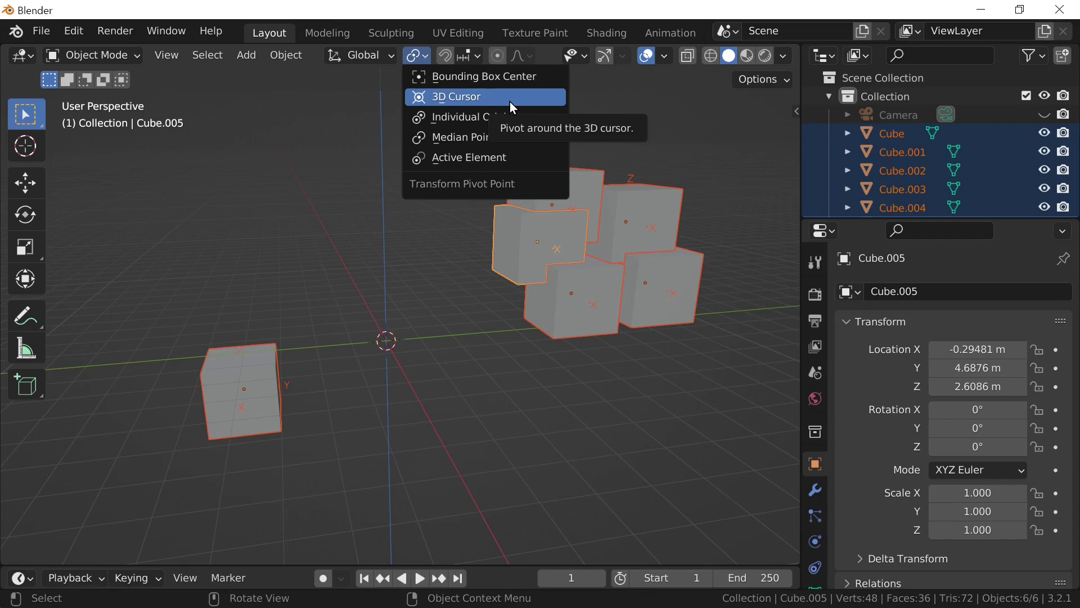
{"action": "left_click", "coordinate": [512, 105]}
{"action": "right_click", "coordinate": [214, 148], "text": "shift"}
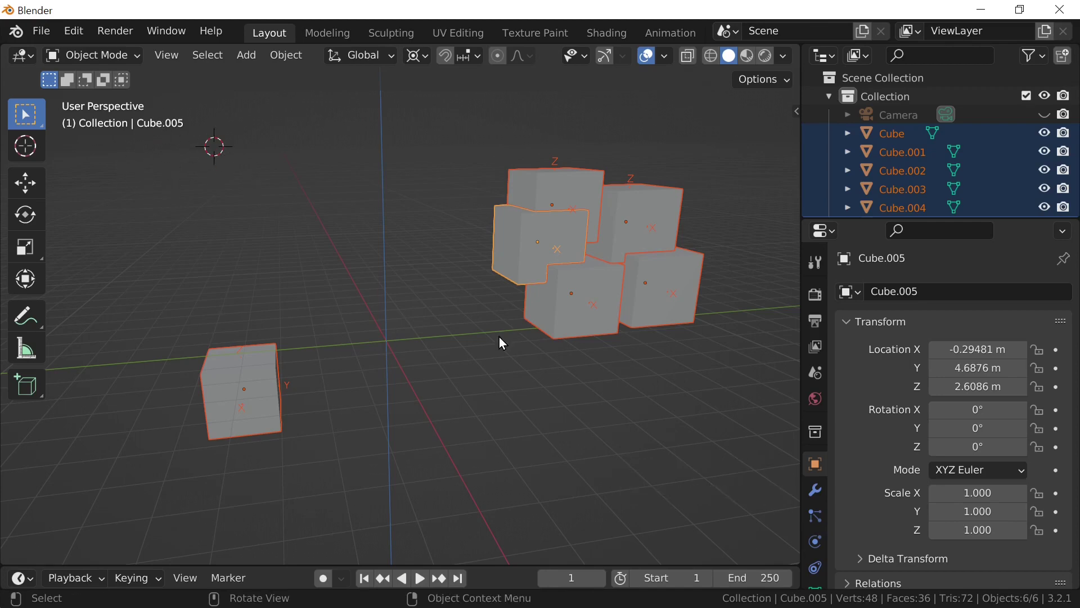
{"action": "key", "text": "shift+s"}
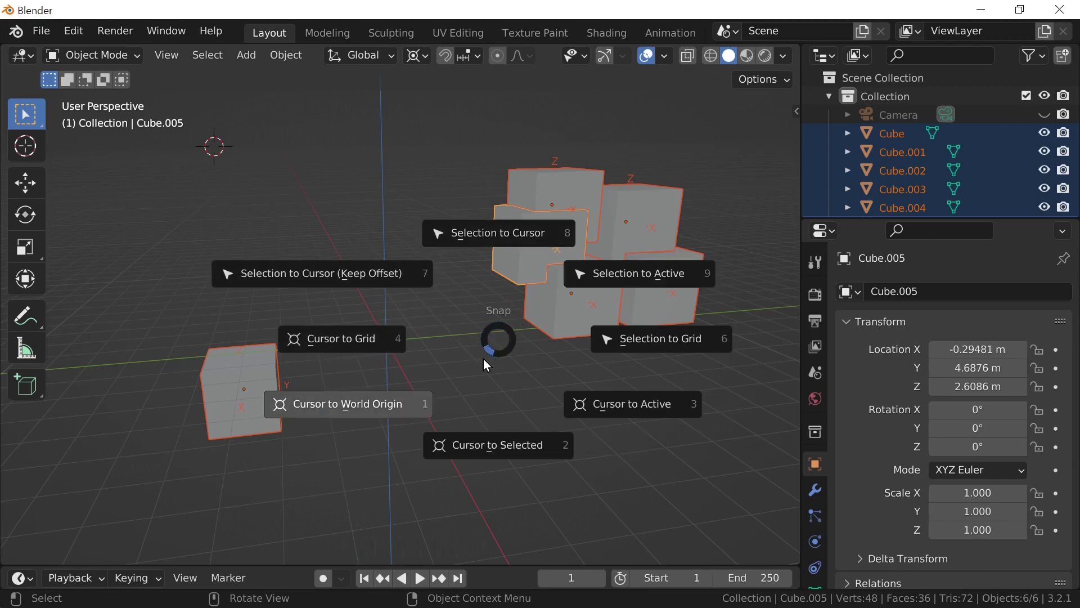
{"action": "key", "text": "Escape"}
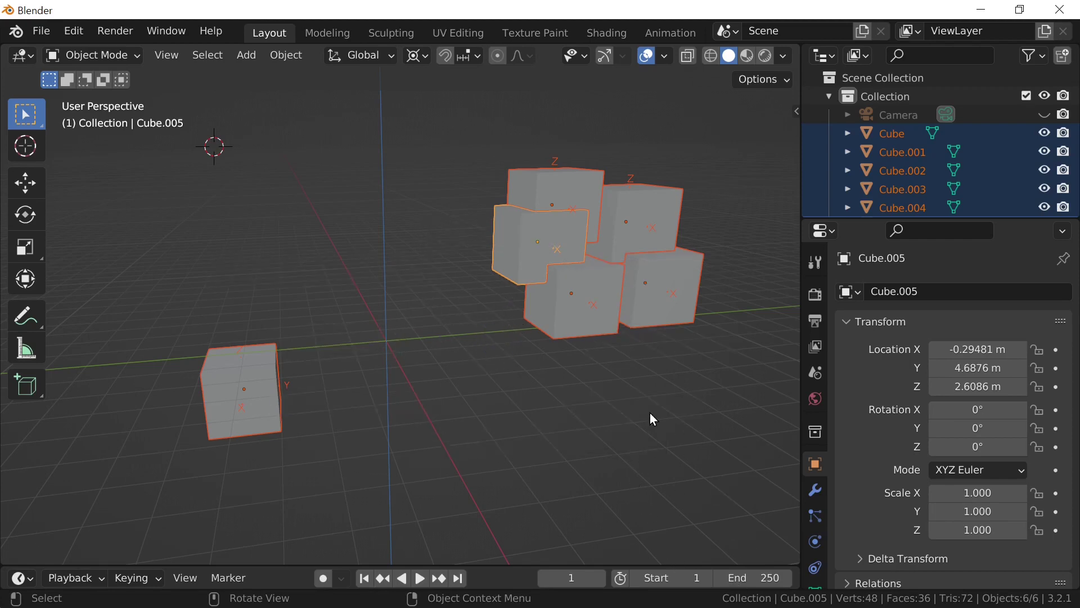
{"action": "key", "text": "r"}
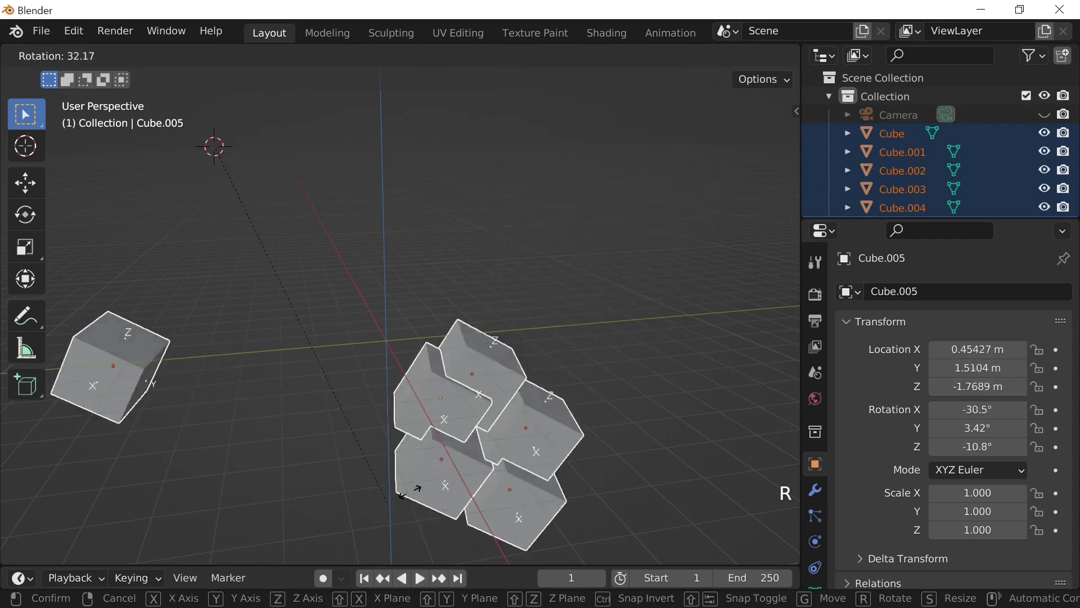
{"action": "right_click", "coordinate": [580, 298]}
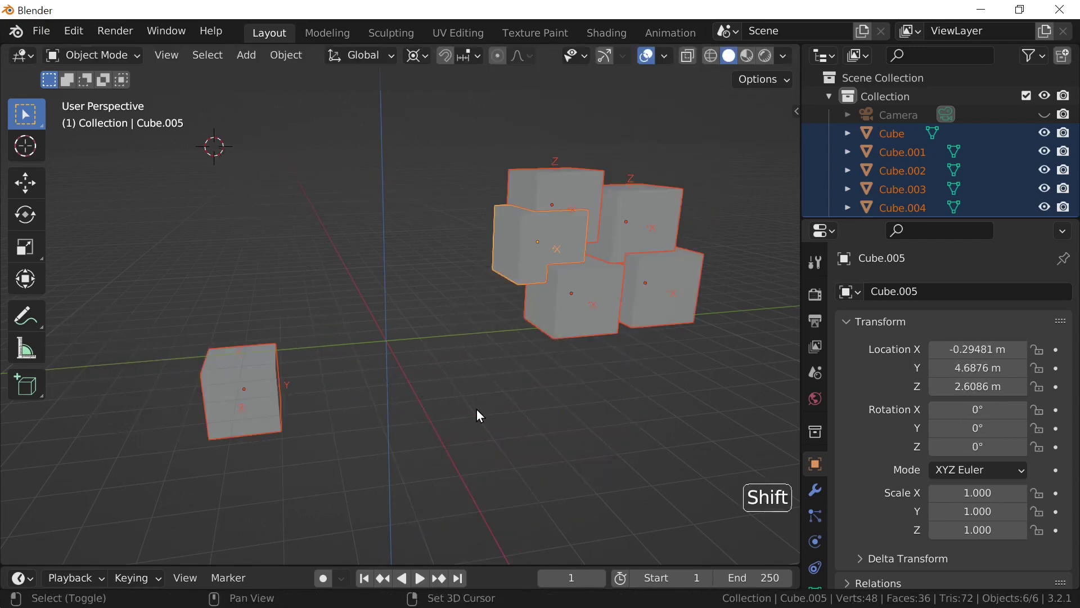
{"action": "key", "text": "shift+c"}
- Set the pivot point to Individual Origins, turn on X-ray display and try a trackball rotation of the selected cubes
{"action": "left_click", "coordinate": [423, 58]}
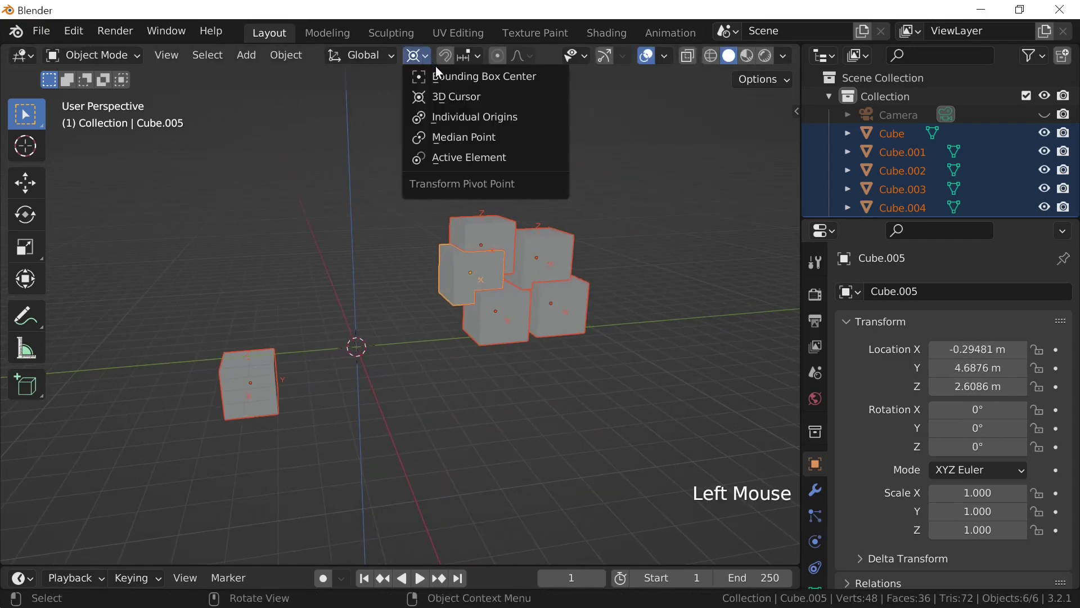
{"action": "left_click", "coordinate": [532, 114]}
{"action": "left_click", "coordinate": [423, 58]}
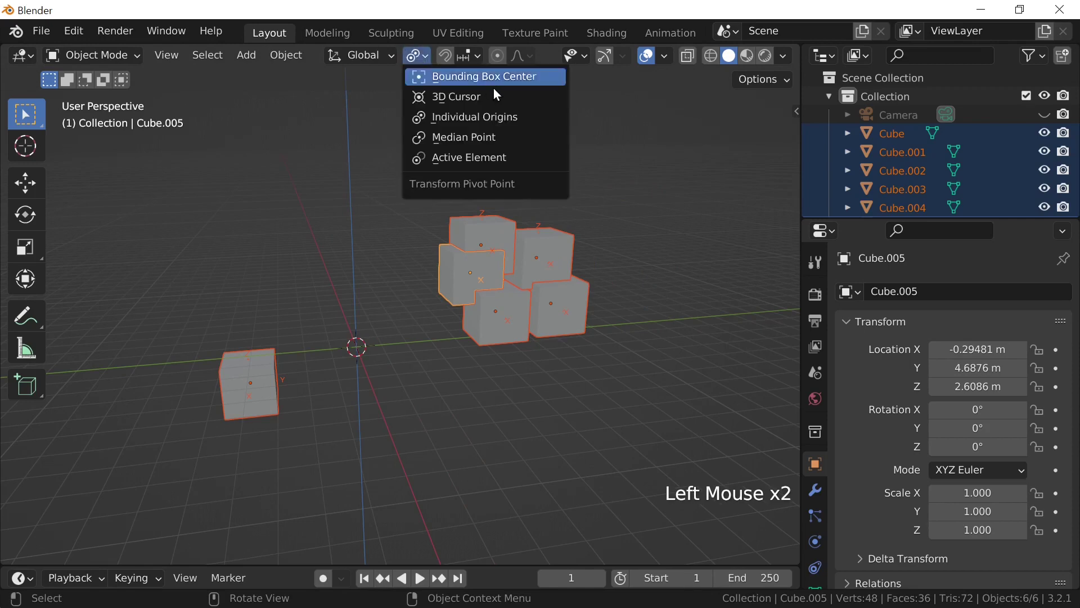
{"action": "left_click", "coordinate": [528, 116]}
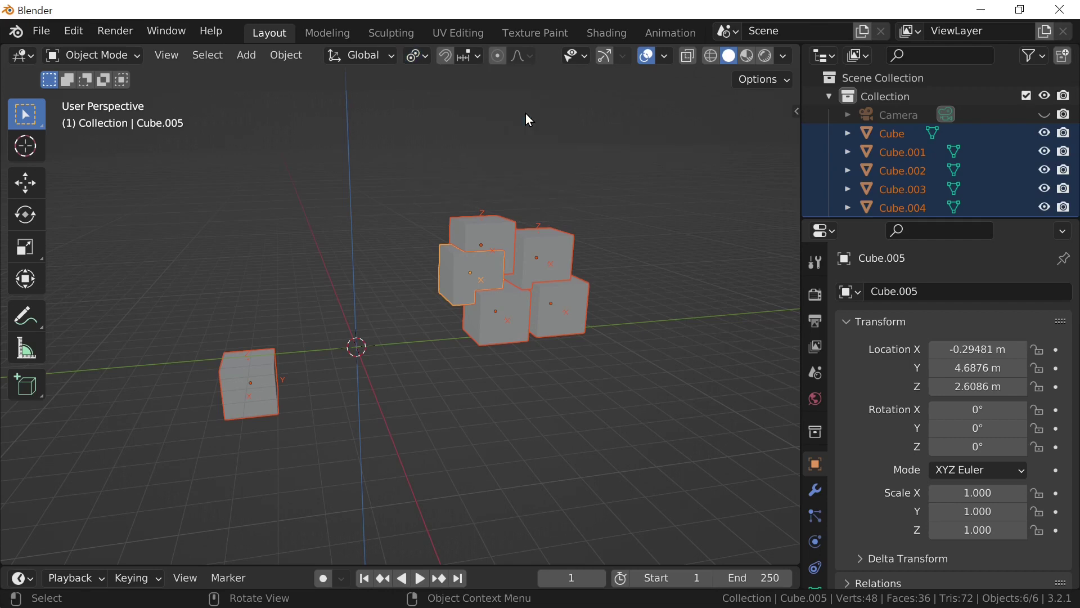
{"action": "scroll", "coordinate": [564, 207], "scroll_direction": "up", "scroll_amount": 2}
{"action": "left_click", "coordinate": [687, 55]}
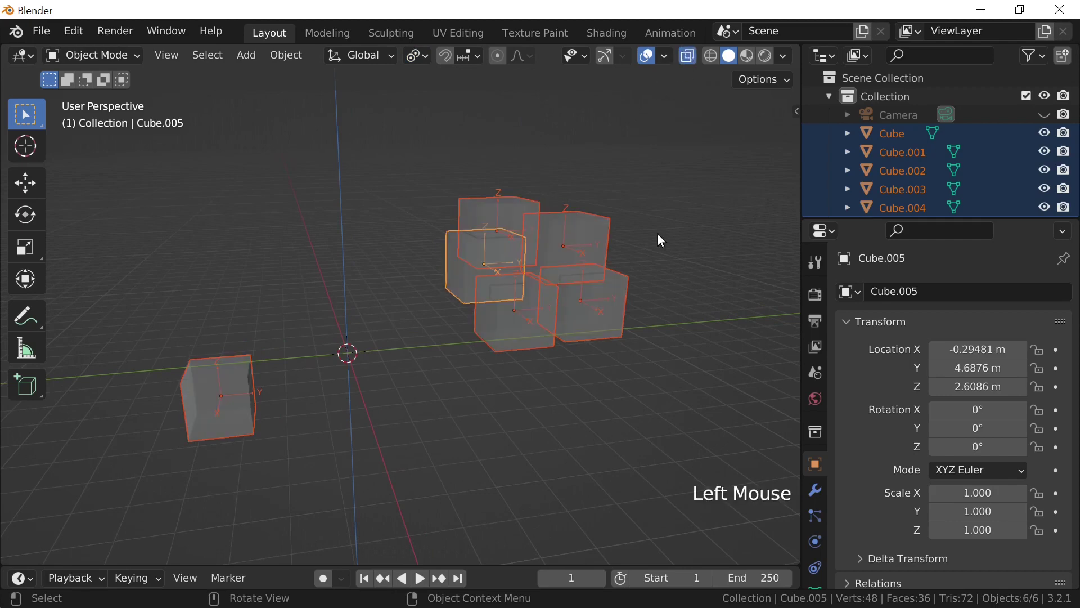
{"action": "key", "text": "r"}
{"action": "key", "text": "r"}
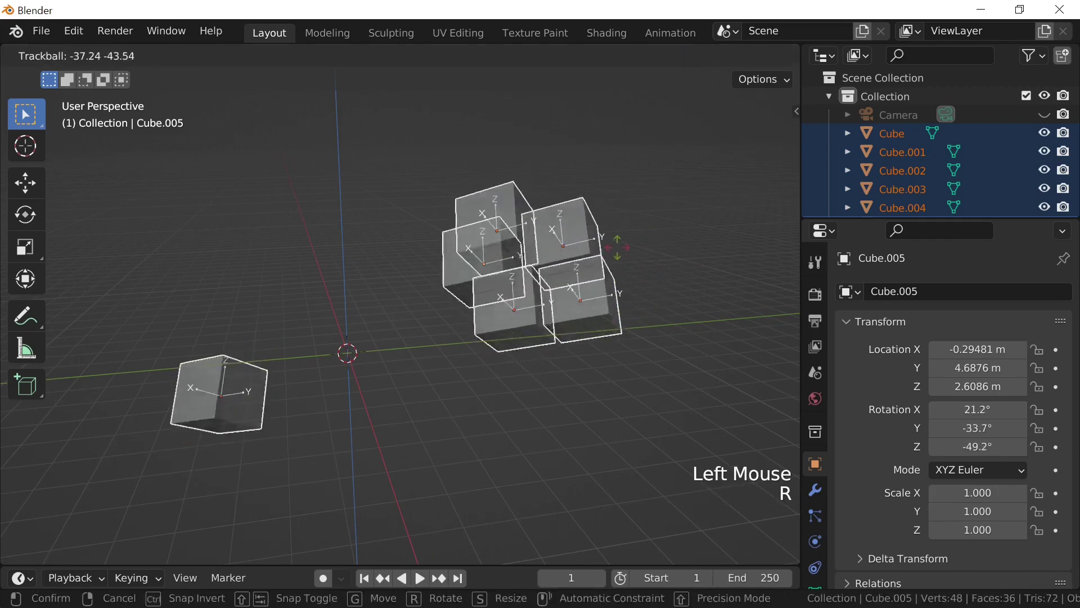
{"action": "key", "text": "Escape"}
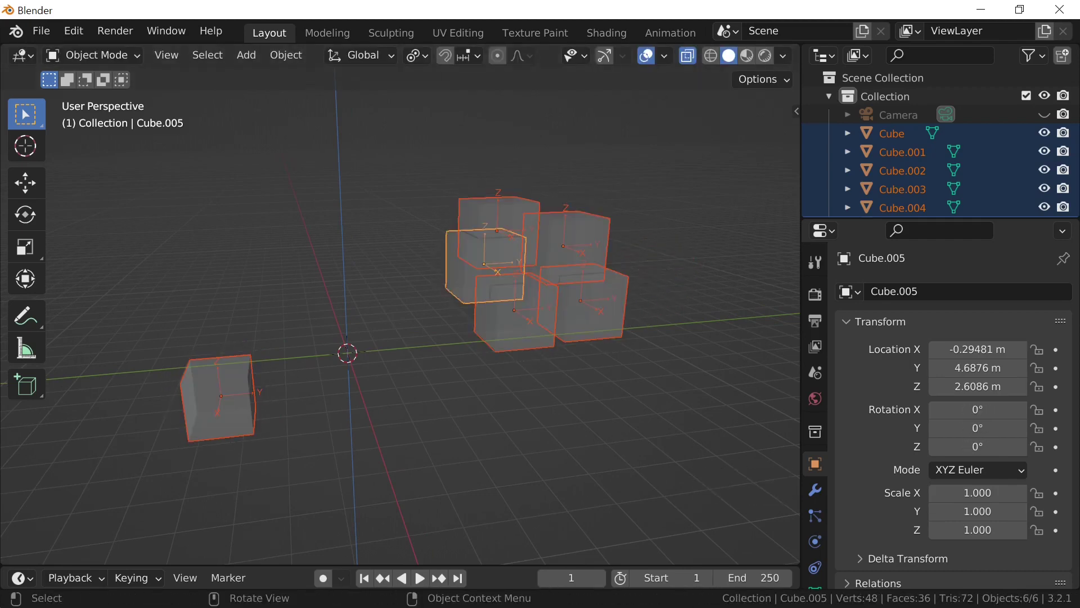
- Set the transform pivot point to Active Element and try rotating all the cubes around the active cube
{"action": "left_click", "coordinate": [421, 53]}
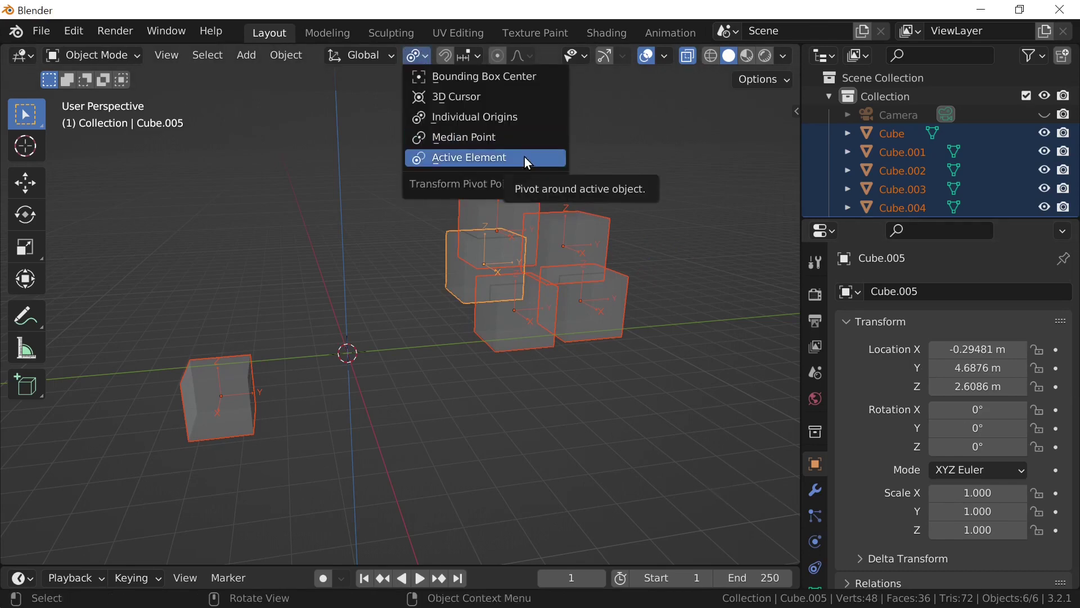
{"action": "left_click", "coordinate": [527, 161]}
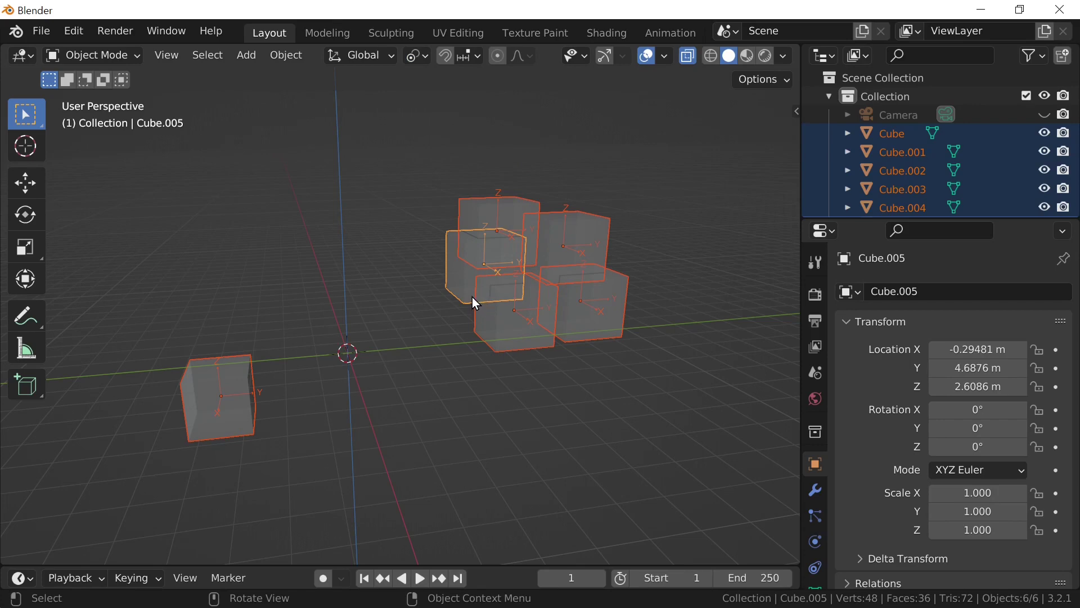
{"action": "key", "text": "r"}
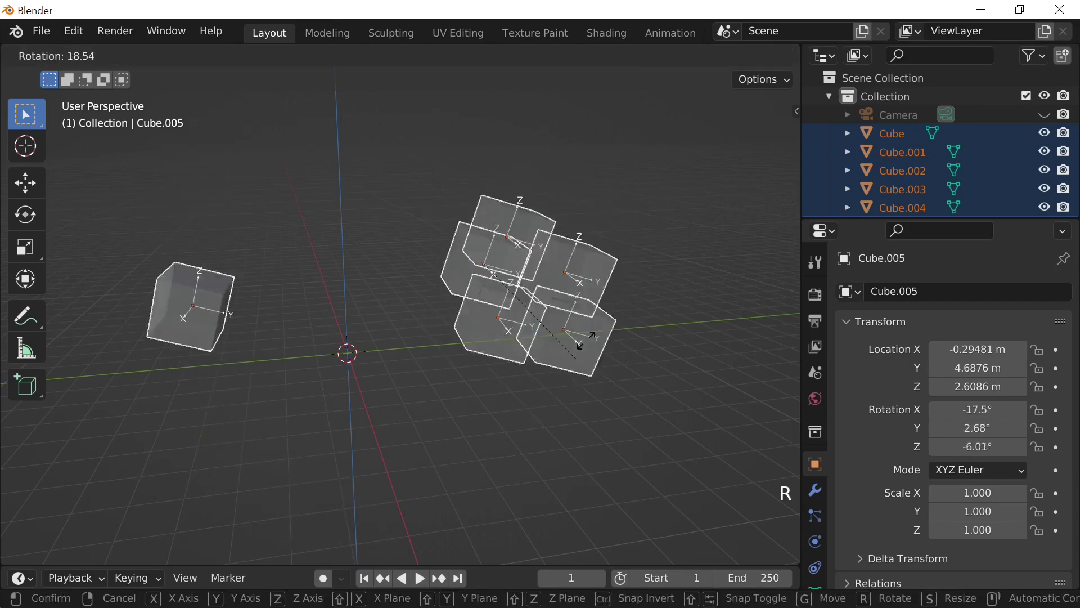
{"action": "right_click", "coordinate": [569, 310]}
- Make Cube.004 and then the lone Cube the active object, trying a rotation of the whole selection around each
{"action": "left_click", "coordinate": [610, 329], "text": "shift"}
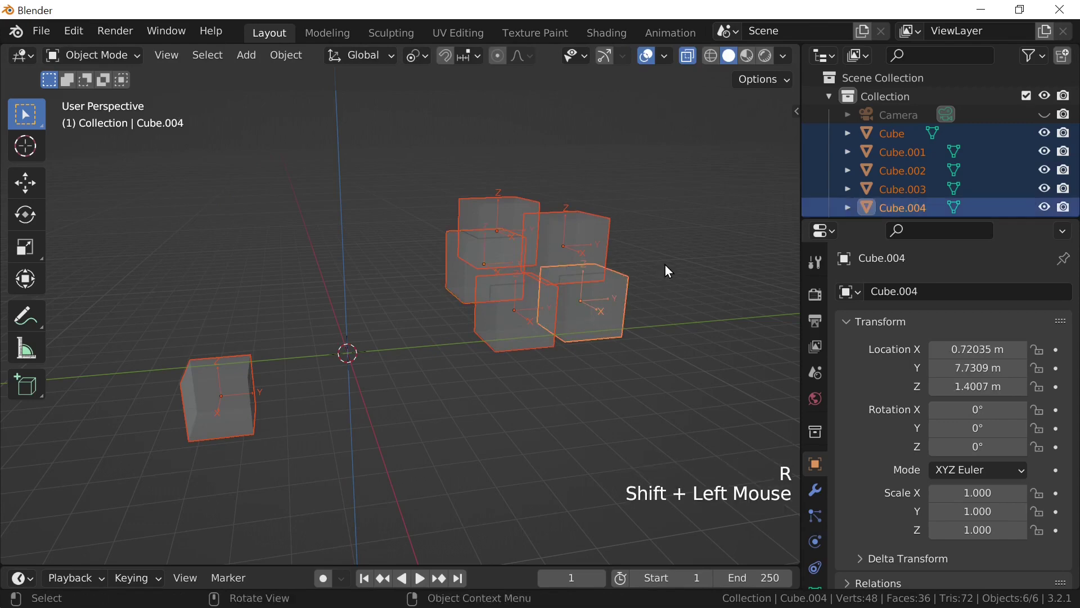
{"action": "key", "text": "r"}
{"action": "right_click", "coordinate": [632, 250]}
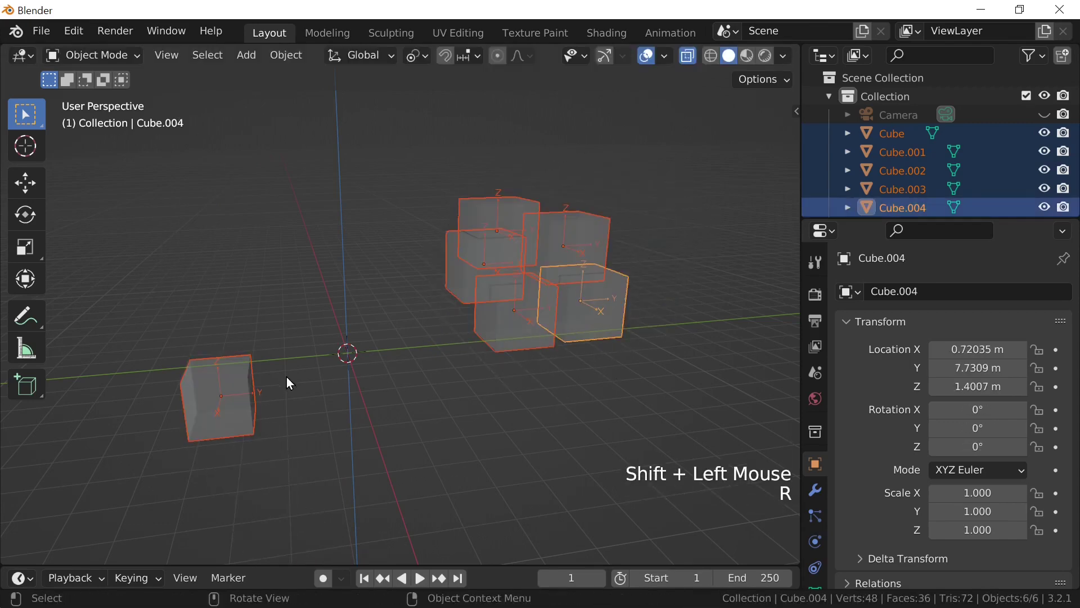
{"action": "left_click", "coordinate": [204, 393], "text": "shift"}
{"action": "key", "text": "r"}
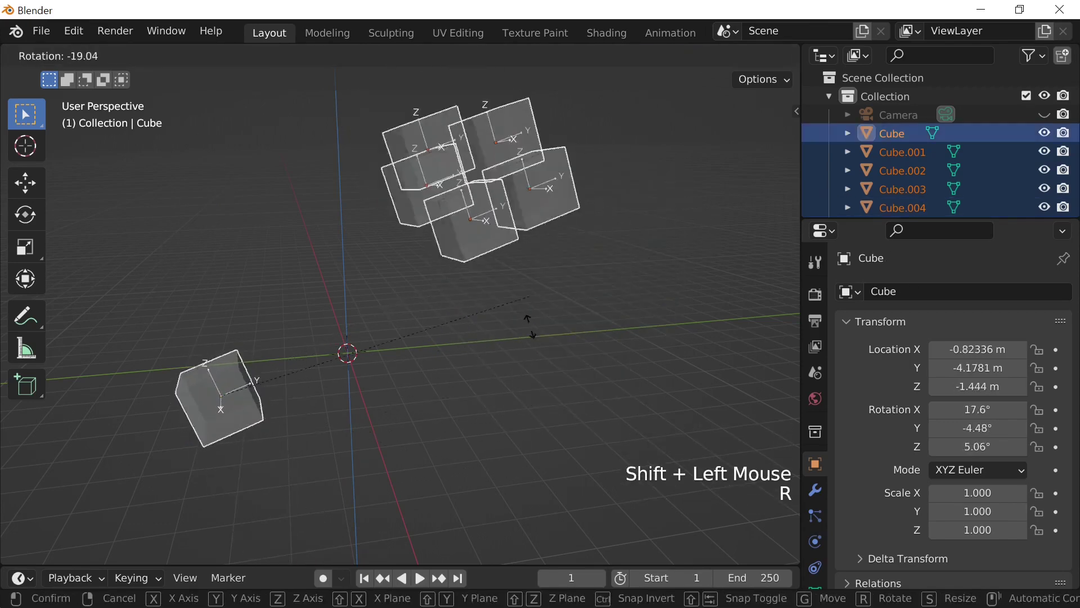
{"action": "right_click", "coordinate": [529, 438]}
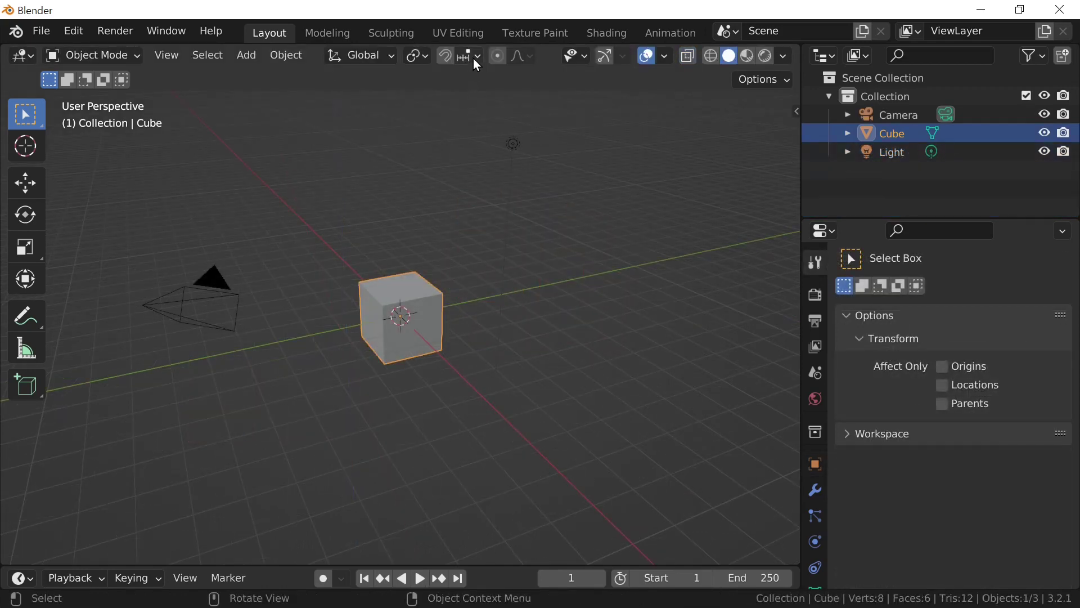
- Check the snapping target options, then switch snapping on and off again
{"action": "left_click", "coordinate": [476, 59]}
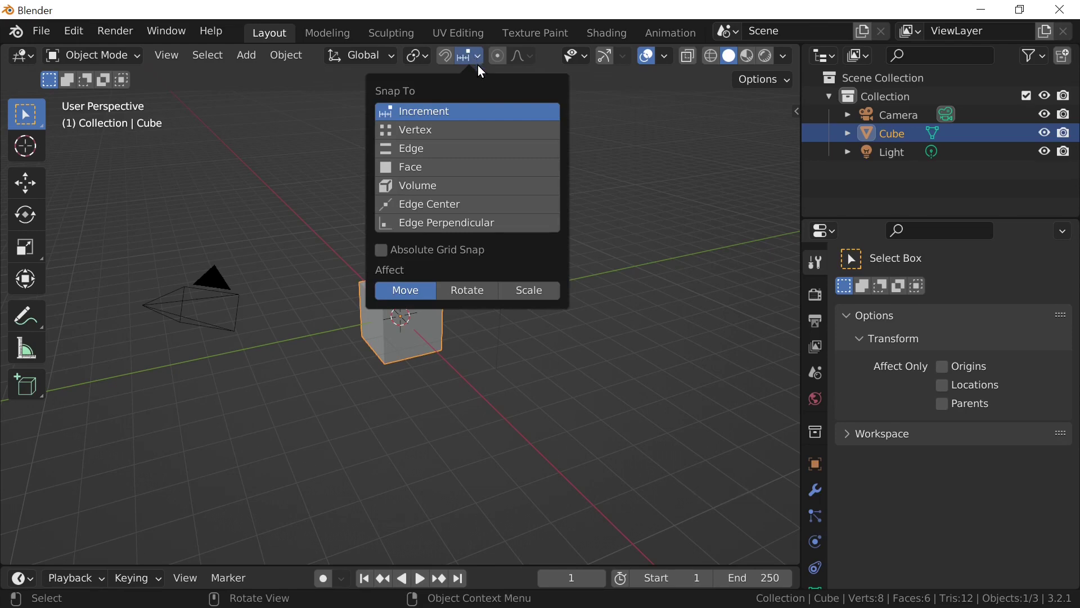
{"action": "left_click", "coordinate": [446, 56]}
{"action": "left_click", "coordinate": [444, 56]}
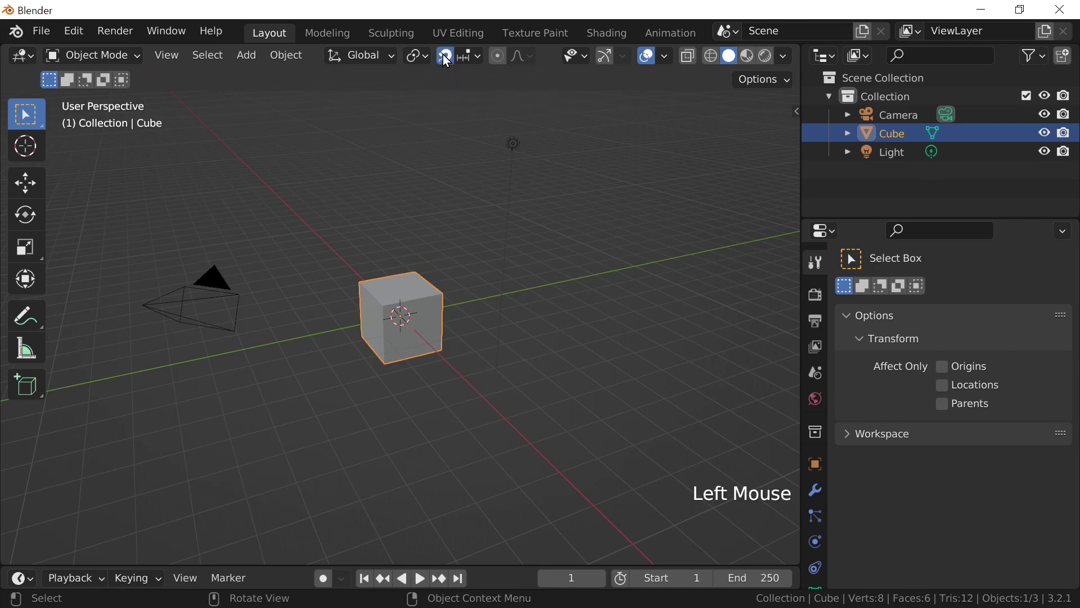
{"action": "left_click", "coordinate": [445, 62]}
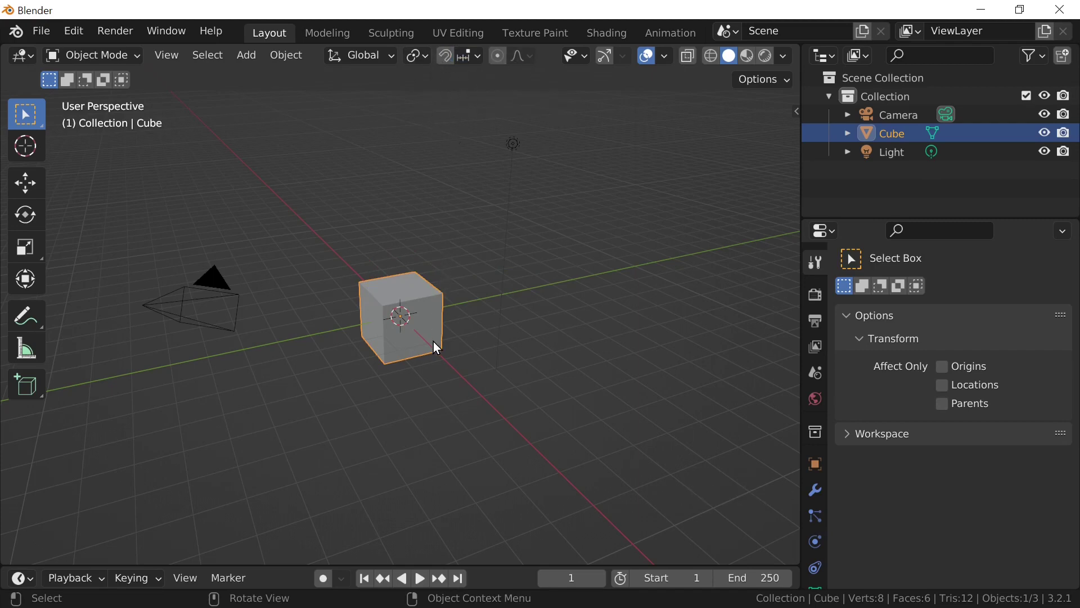
- Try moving the cube with snapping temporarily inverted between free and increment movement, and cancel the move
{"action": "key", "text": "g"}
{"action": "key", "text": "ctrl"}
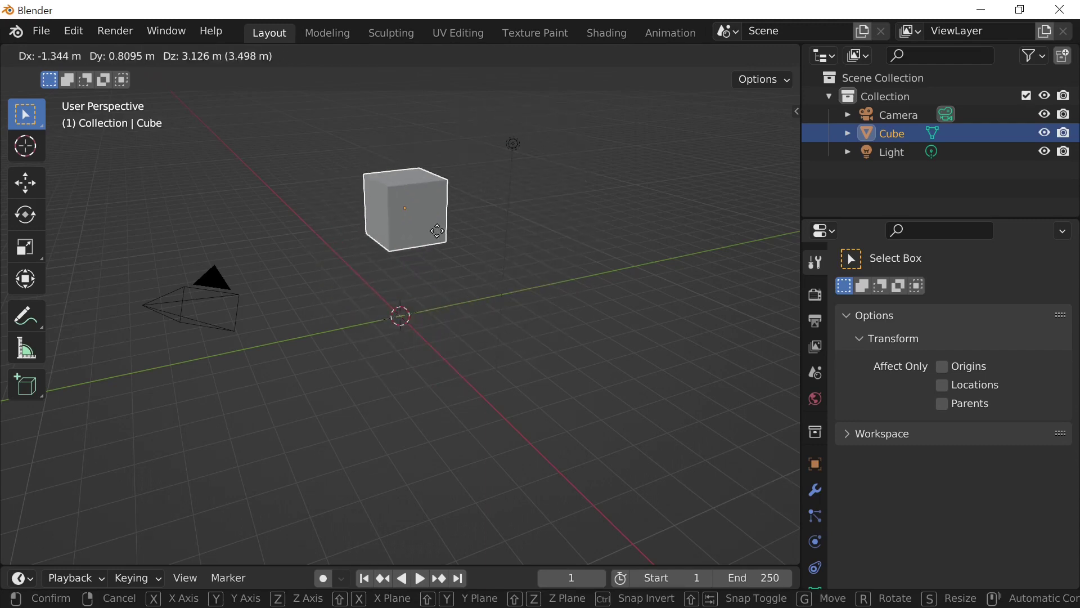
{"action": "key", "text": "ctrl"}
{"action": "right_click", "coordinate": [478, 191]}
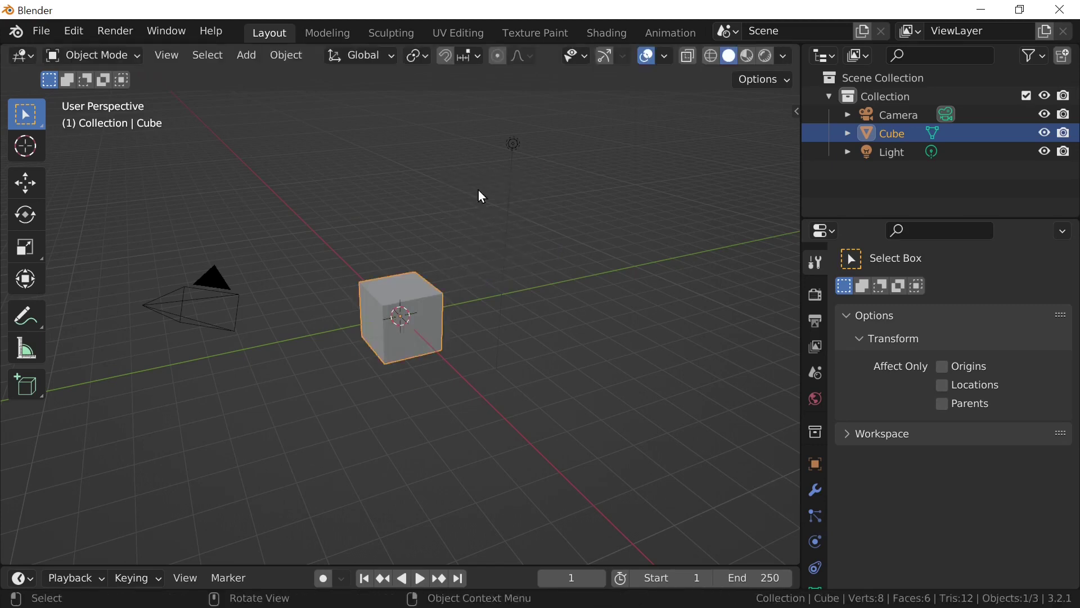
- Turn on snapping and try moving the cube in increments, then freely with snapping temporarily suspended
{"action": "left_click", "coordinate": [445, 56]}
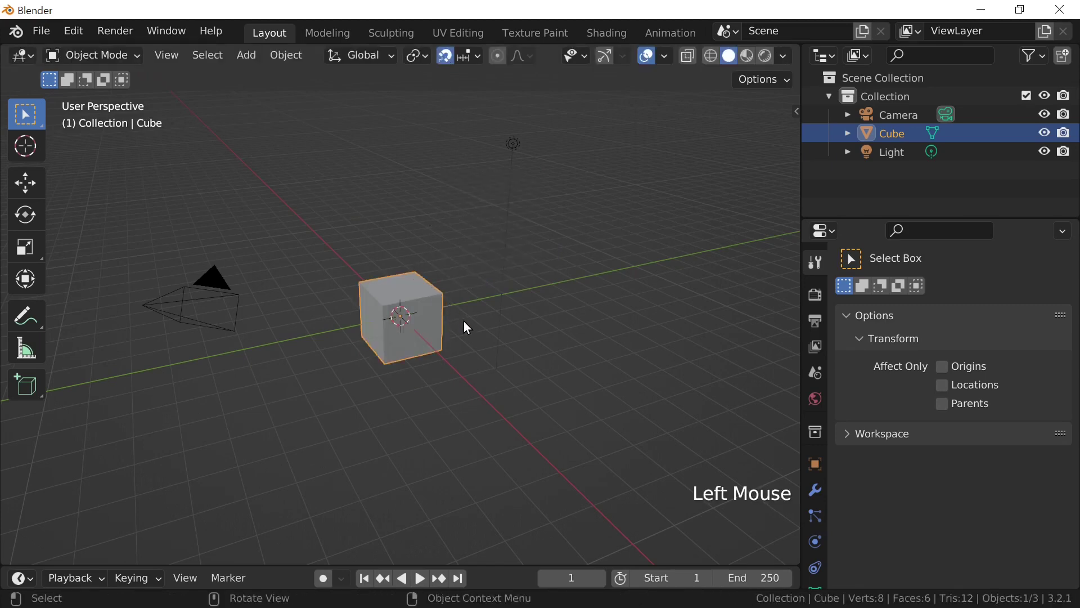
{"action": "key", "text": "g"}
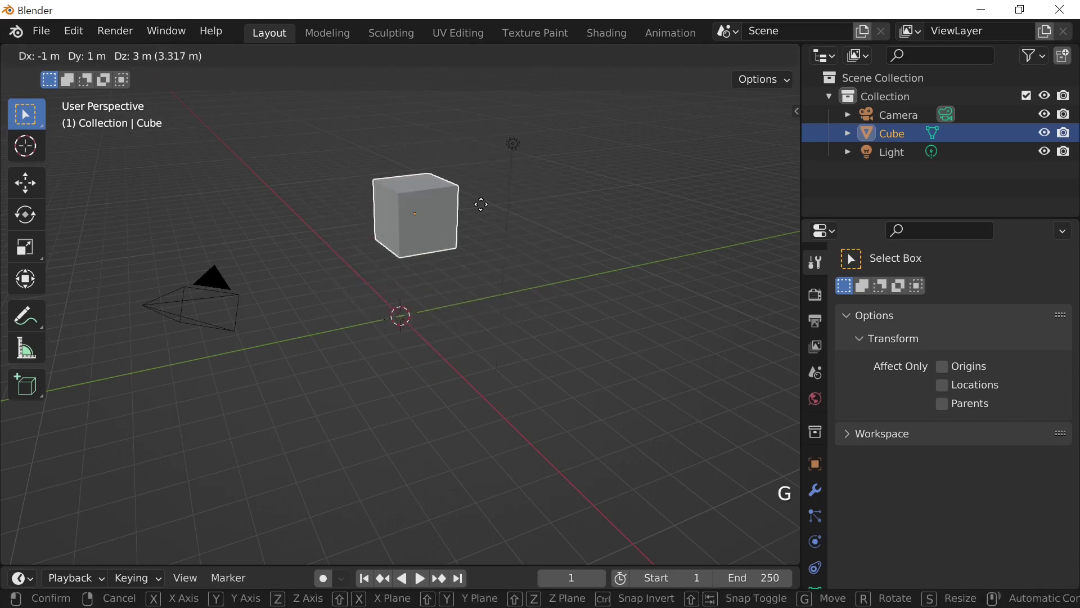
{"action": "key", "text": "ctrl"}
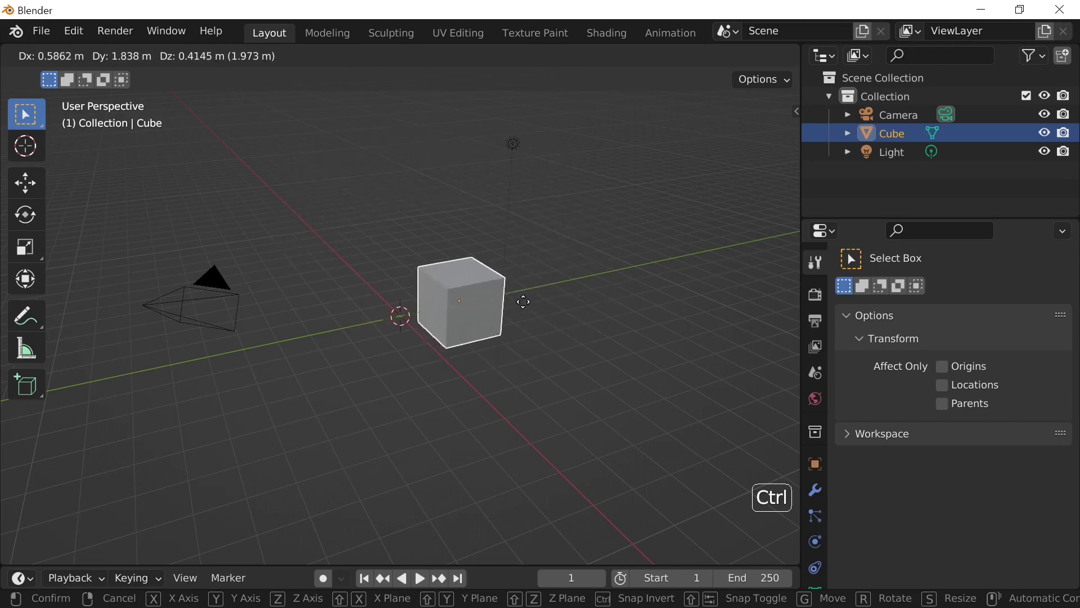
{"action": "right_click", "coordinate": [566, 278]}
- Review the snap target options with Increment active and switch snapping off
{"action": "left_click", "coordinate": [474, 52]}
{"action": "left_click", "coordinate": [475, 53]}
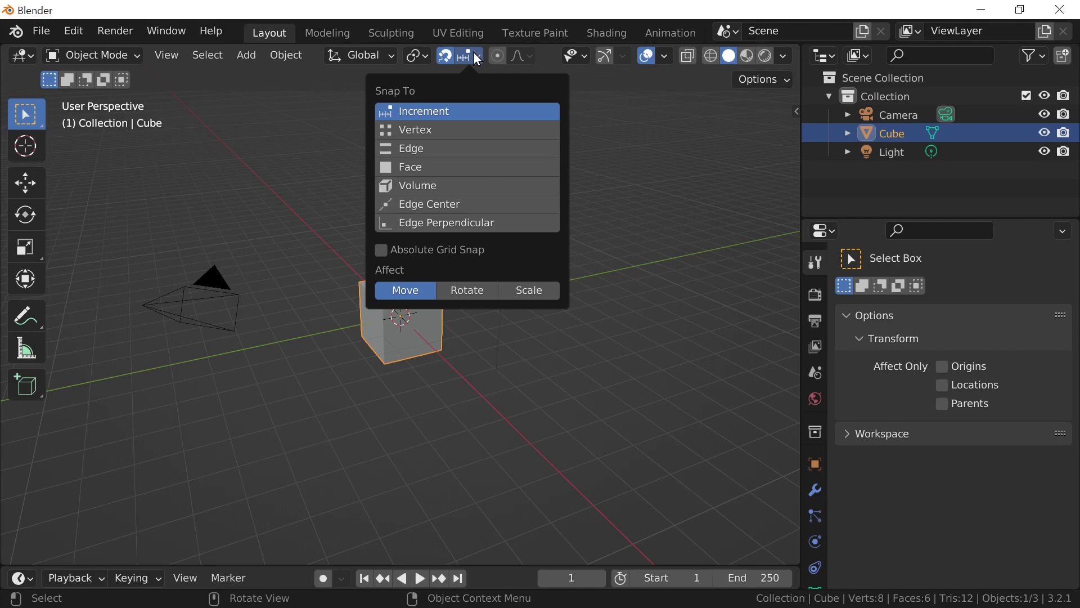
{"action": "left_click", "coordinate": [433, 93]}
{"action": "key", "text": "ctrl+z"}
{"action": "left_click", "coordinate": [443, 58]}
{"action": "left_click", "coordinate": [471, 57]}
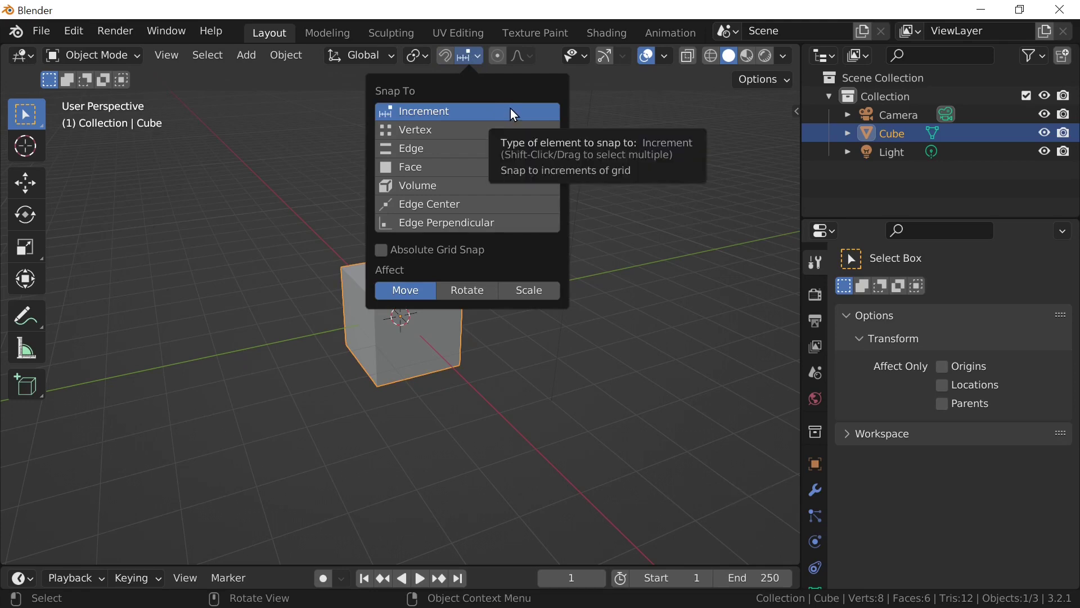
- Try moving and rotating the cube in fixed increments by enabling snapping only temporarily during each transform
{"action": "key", "text": "g"}
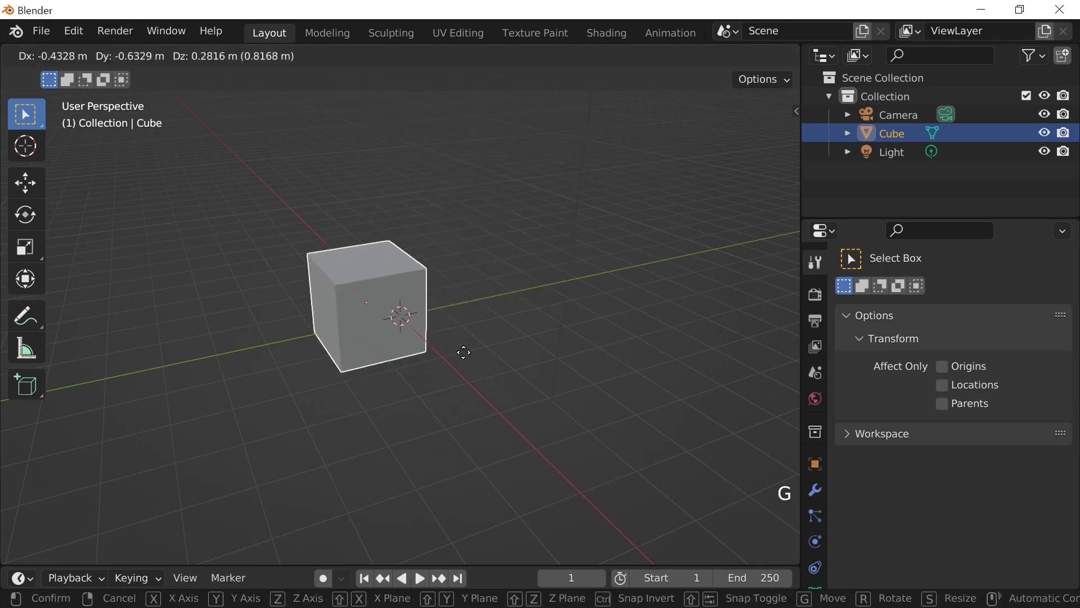
{"action": "key", "text": "ctrl"}
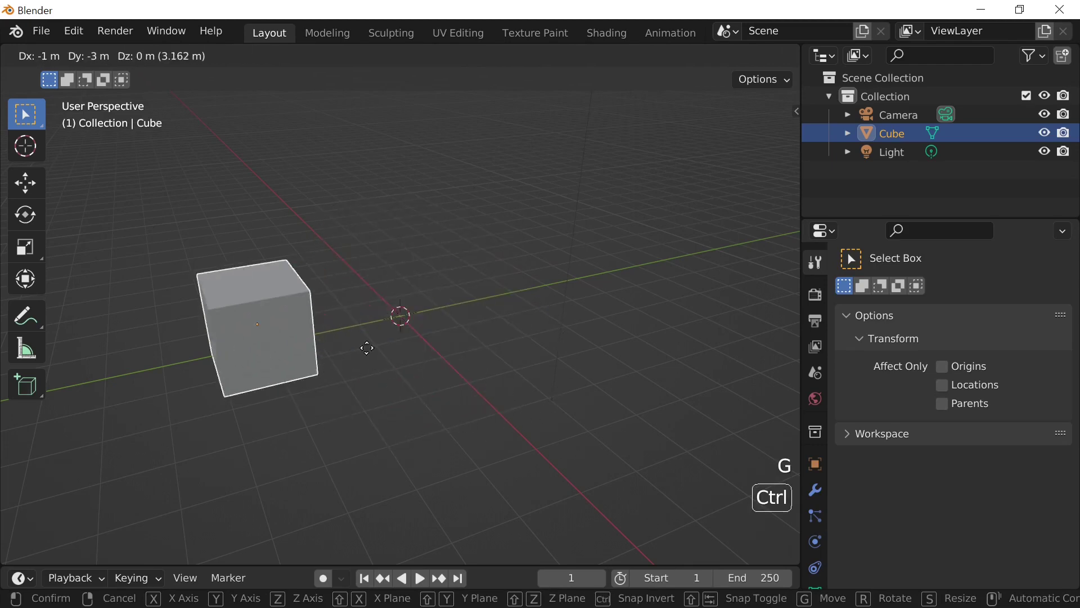
{"action": "left_click", "coordinate": [451, 335]}
{"action": "key", "text": "r"}
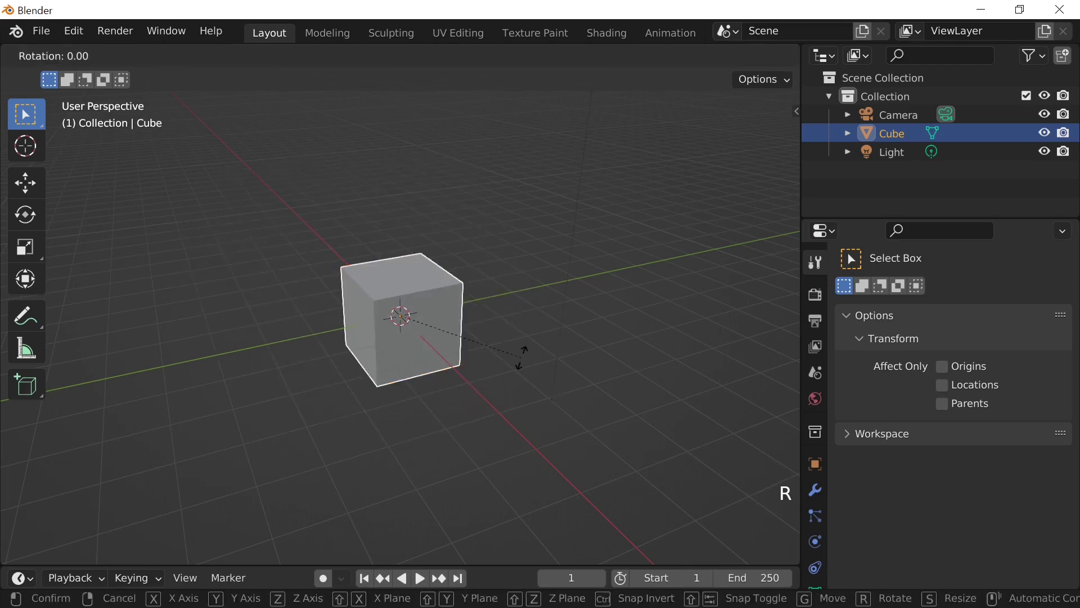
{"action": "key", "text": "ctrl"}
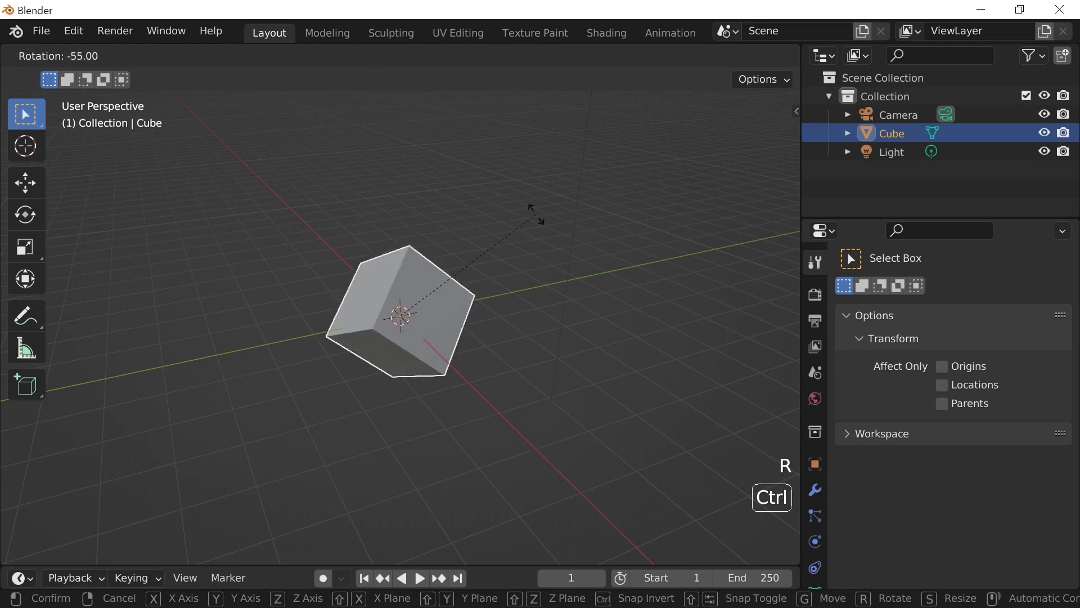
{"action": "left_click", "coordinate": [530, 342]}
- Try scaling the cube uniformly to 1.9 in increments and undo the scaling
{"action": "key", "text": "s"}
{"action": "key", "text": "ctrl"}
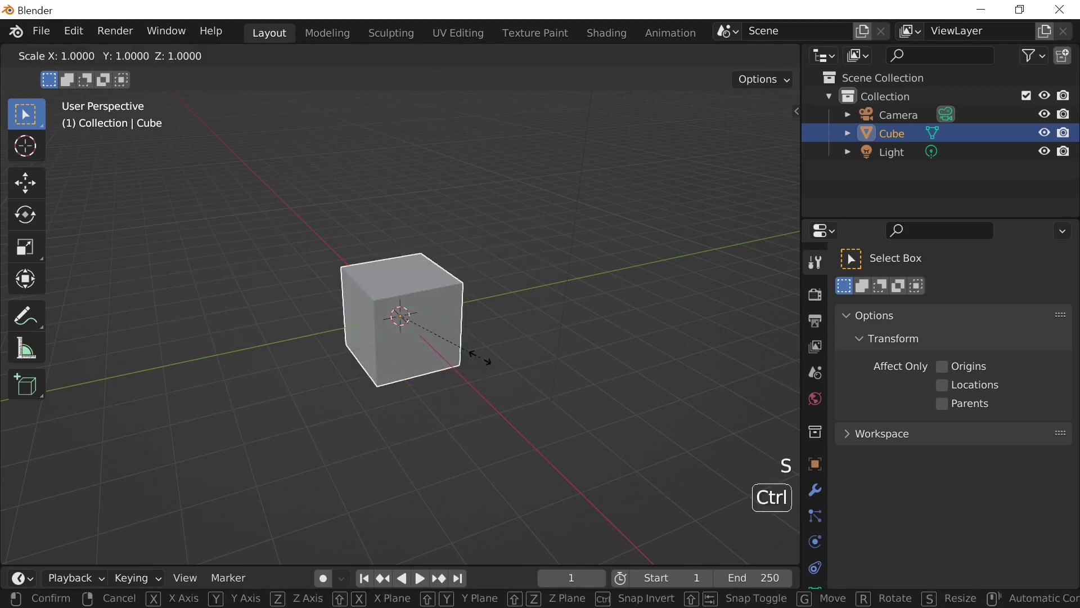
{"action": "left_click", "coordinate": [542, 404]}
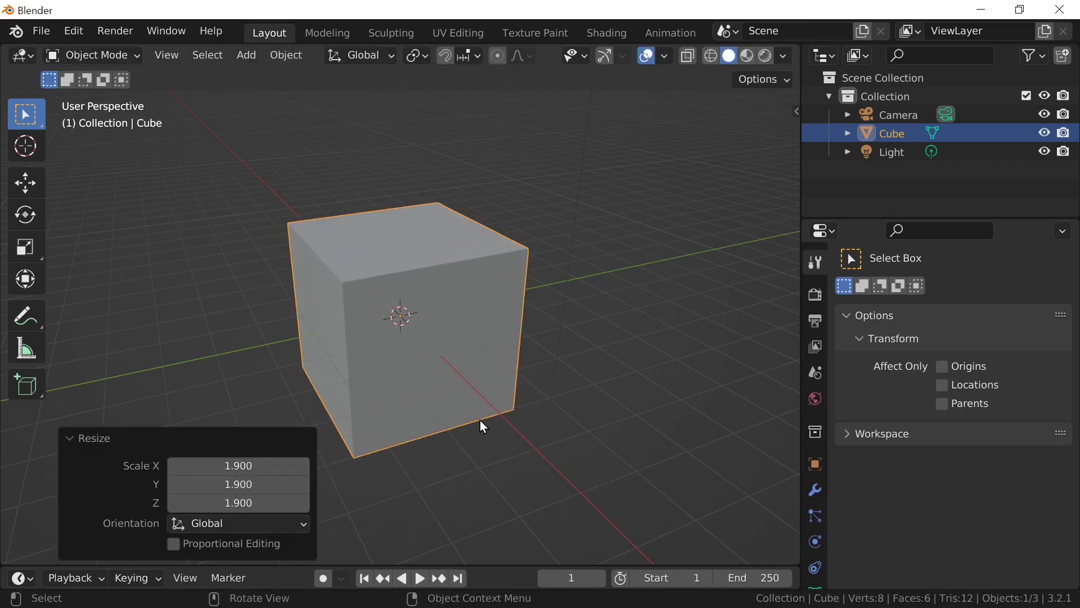
{"action": "key", "text": "ctrl+z"}
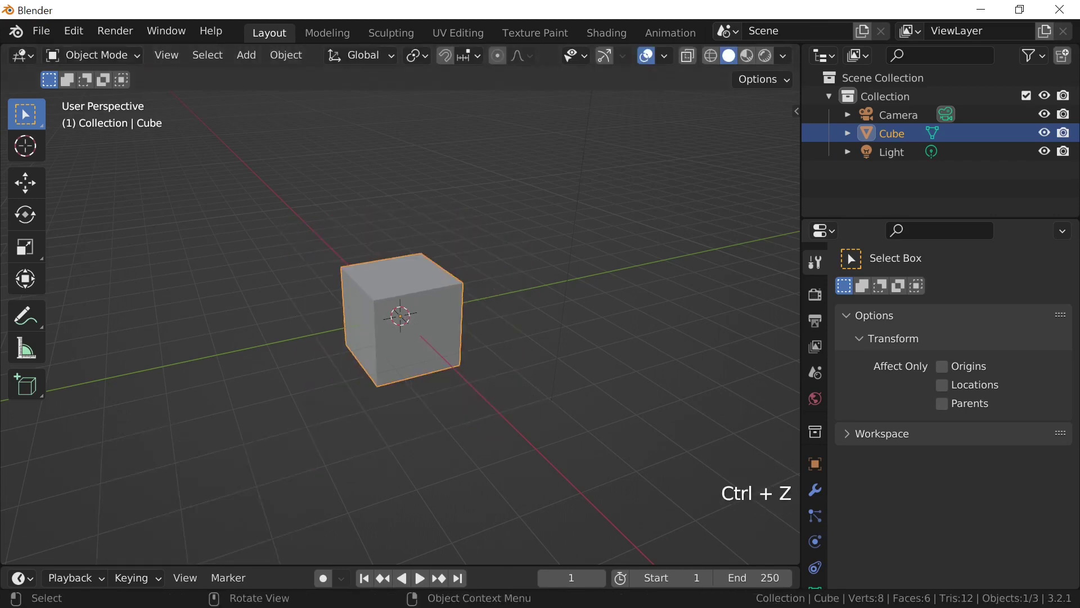
- Turn on snapping and set the snap target to Vertex
{"action": "left_click", "coordinate": [474, 56]}
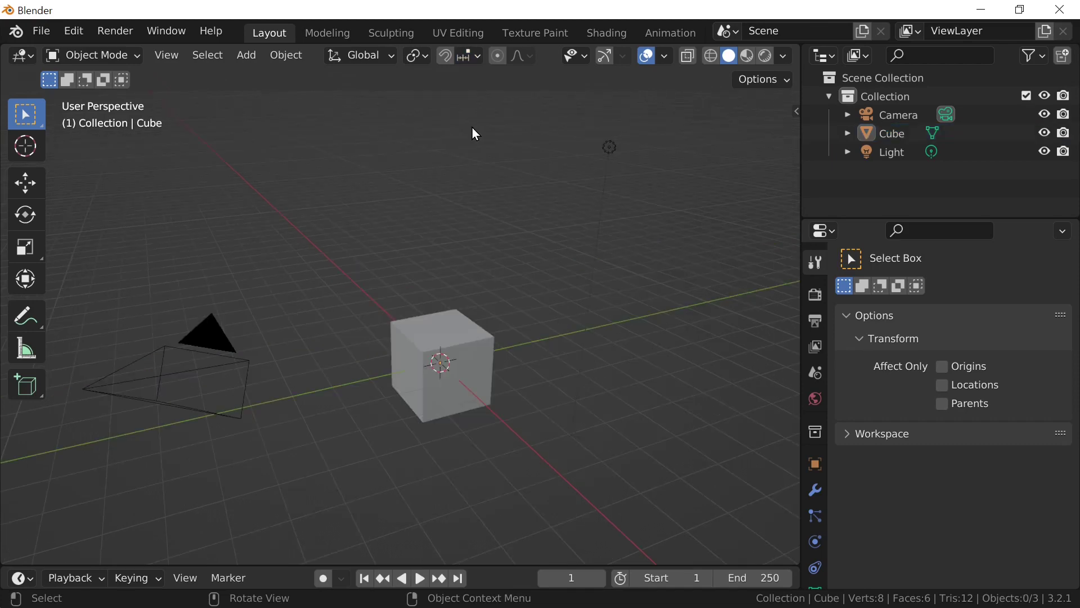
{"action": "left_click", "coordinate": [447, 56]}
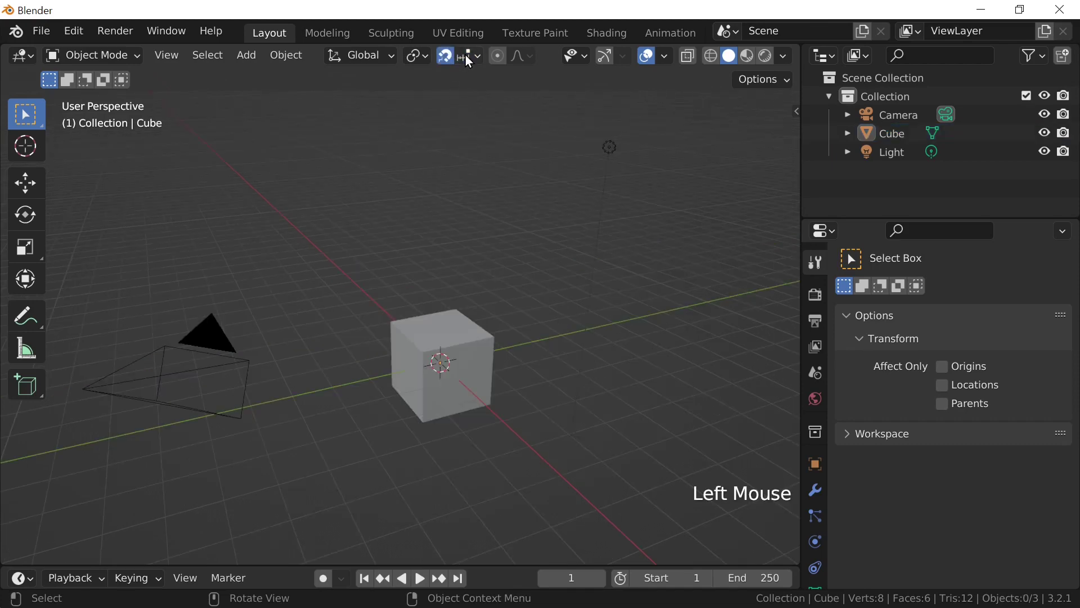
{"action": "left_click", "coordinate": [465, 56]}
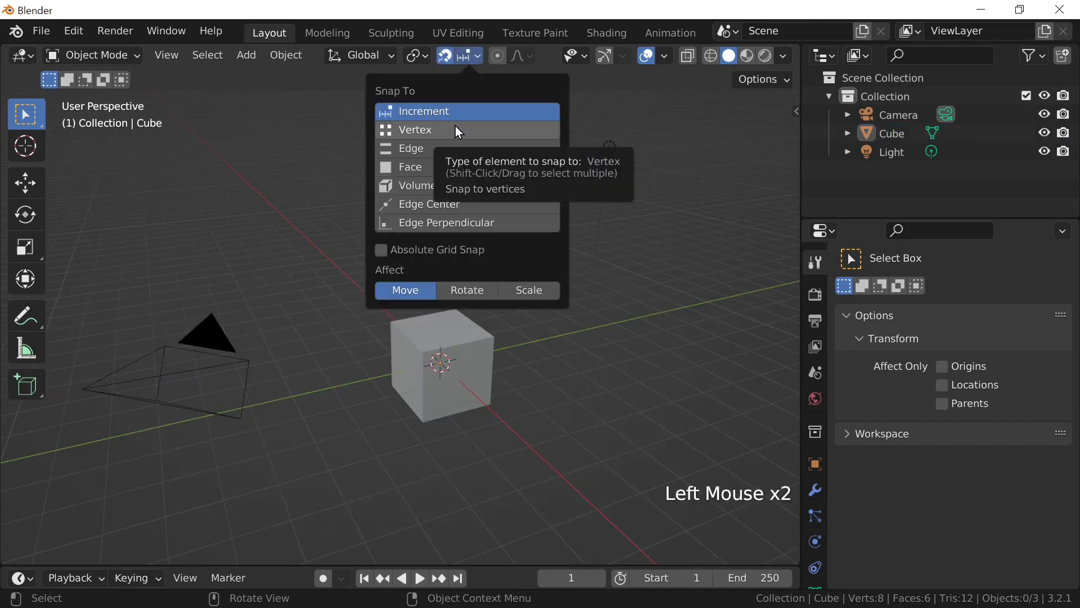
{"action": "left_click", "coordinate": [457, 129]}
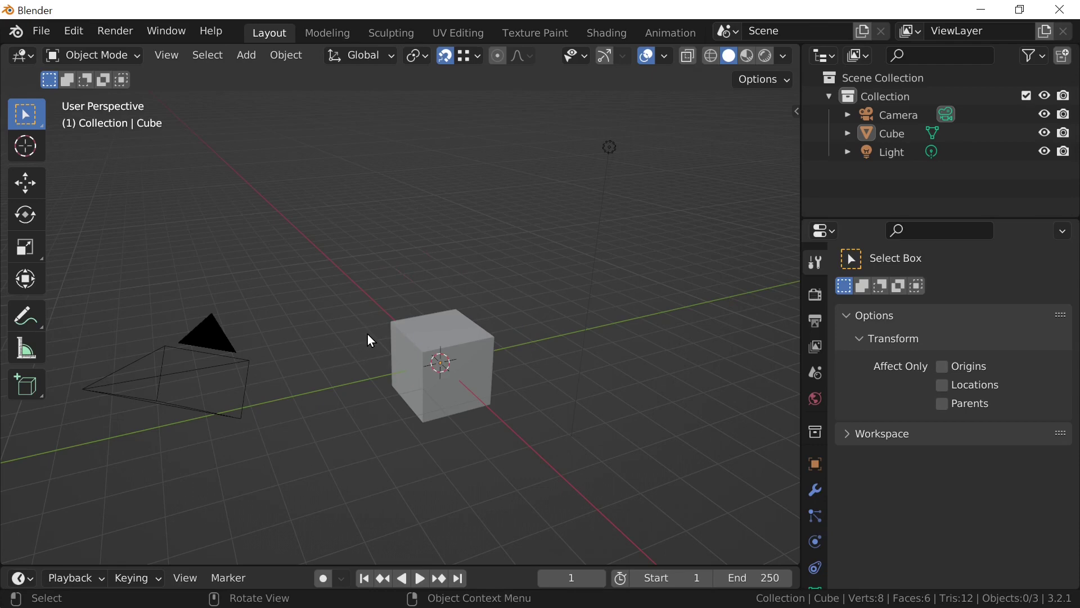
- Select the camera and try snapping it to a top corner of the cube, cancelling the move
{"action": "left_click", "coordinate": [188, 340]}
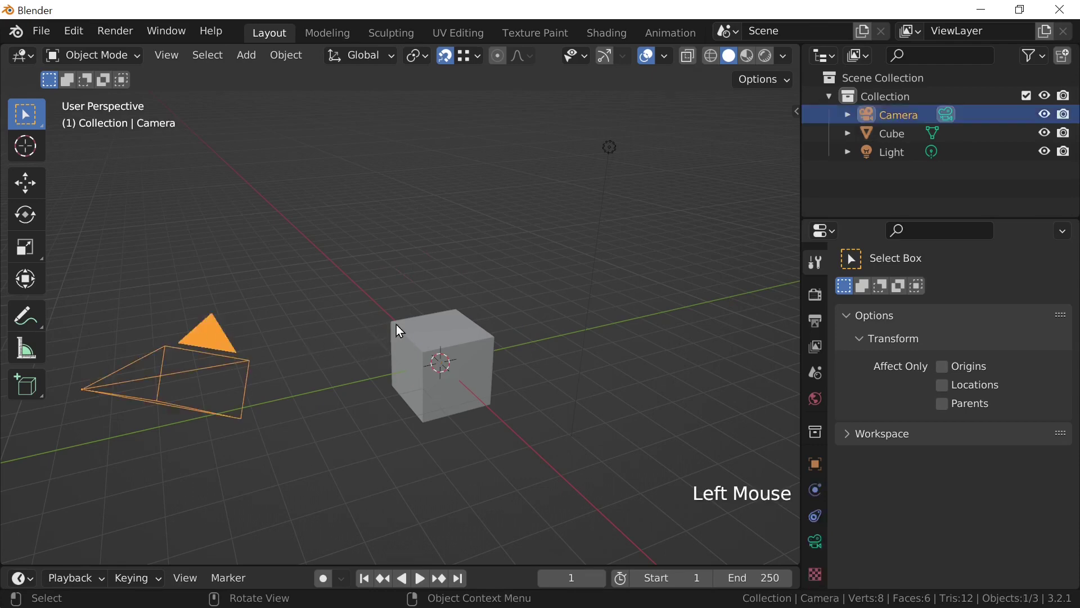
{"action": "key", "text": "g"}
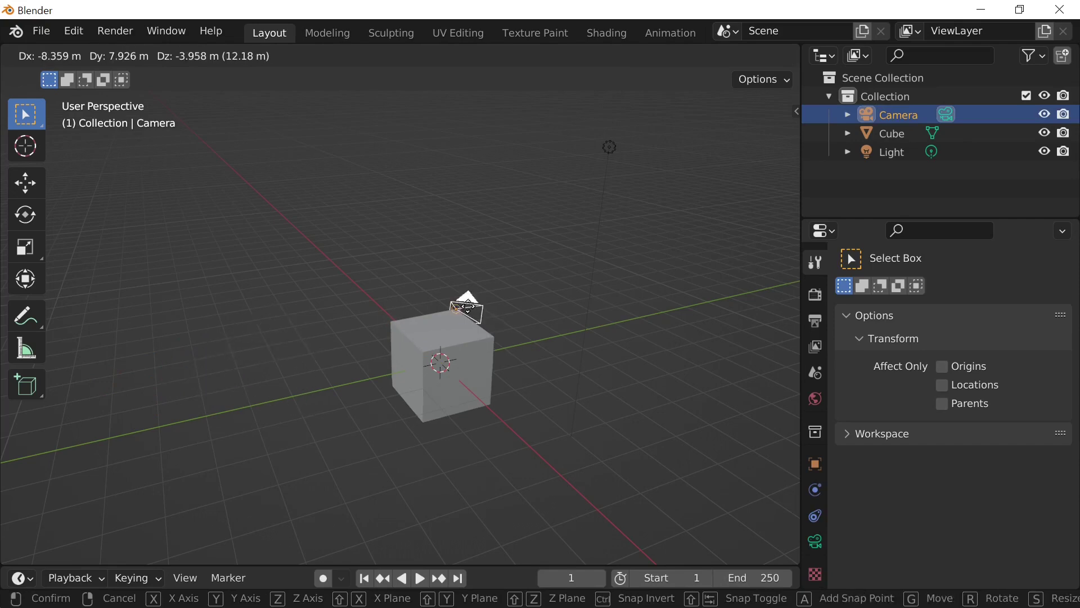
{"action": "key", "text": "Escape"}
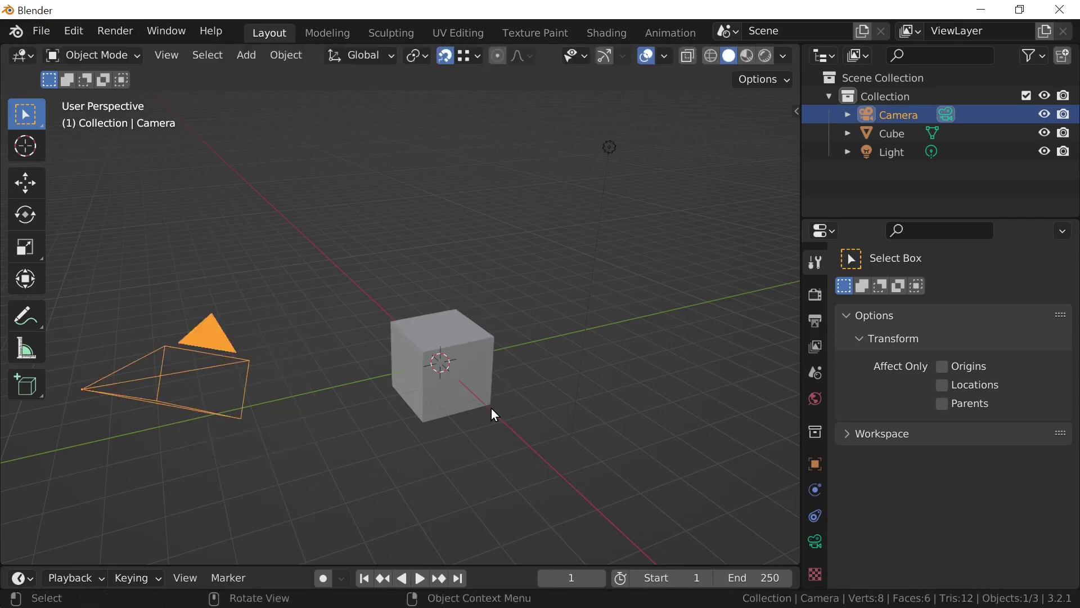
- Snap the camera to a bottom corner of the cube and undo the move
{"action": "scroll", "coordinate": [471, 322], "scroll_direction": "down", "scroll_amount": 2}
{"action": "scroll", "coordinate": [483, 346], "scroll_direction": "up", "scroll_amount": 3}
{"action": "key", "text": "g"}
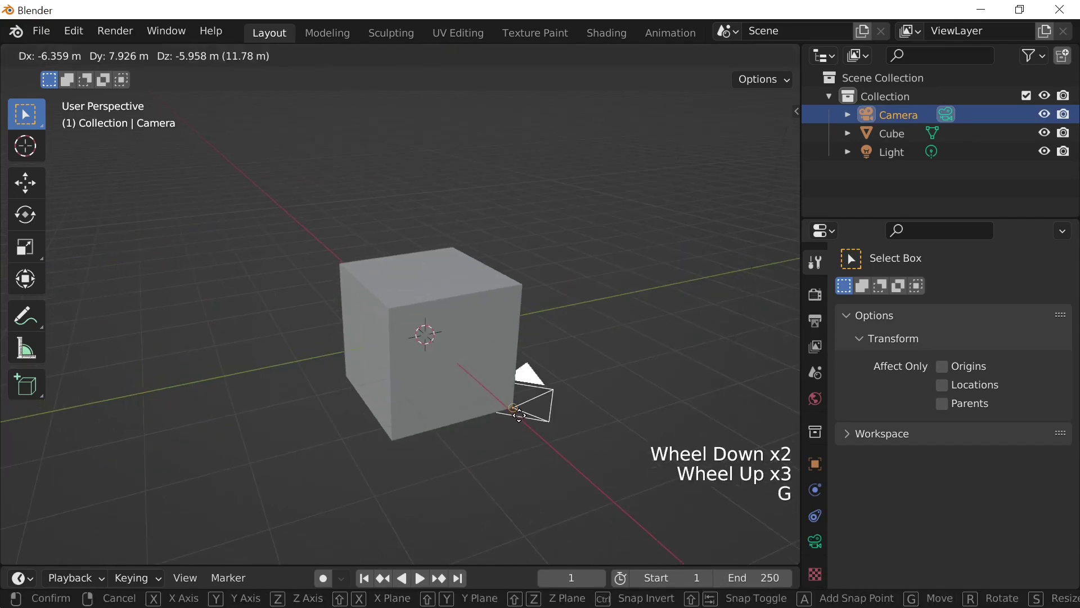
{"action": "left_click", "coordinate": [520, 418]}
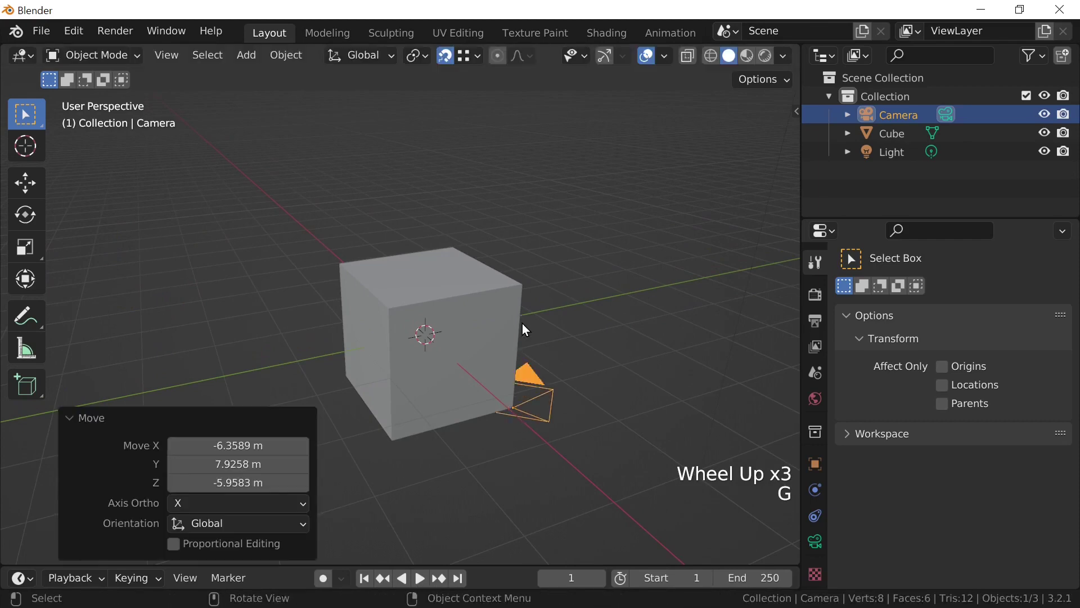
{"action": "key", "text": "ctrl+z"}
- Change the snap target from Vertex to Face
{"action": "scroll", "coordinate": [513, 336], "scroll_direction": "down", "scroll_amount": 2}
{"action": "scroll", "coordinate": [510, 339], "scroll_direction": "up", "scroll_amount": 1}
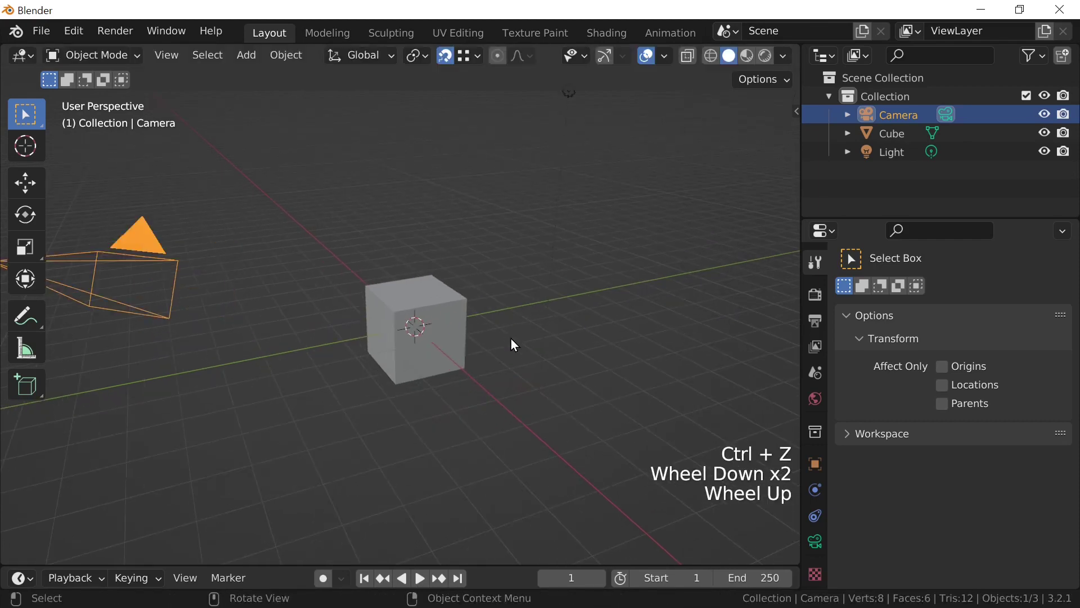
{"action": "left_click", "coordinate": [450, 63]}
{"action": "left_click", "coordinate": [468, 56]}
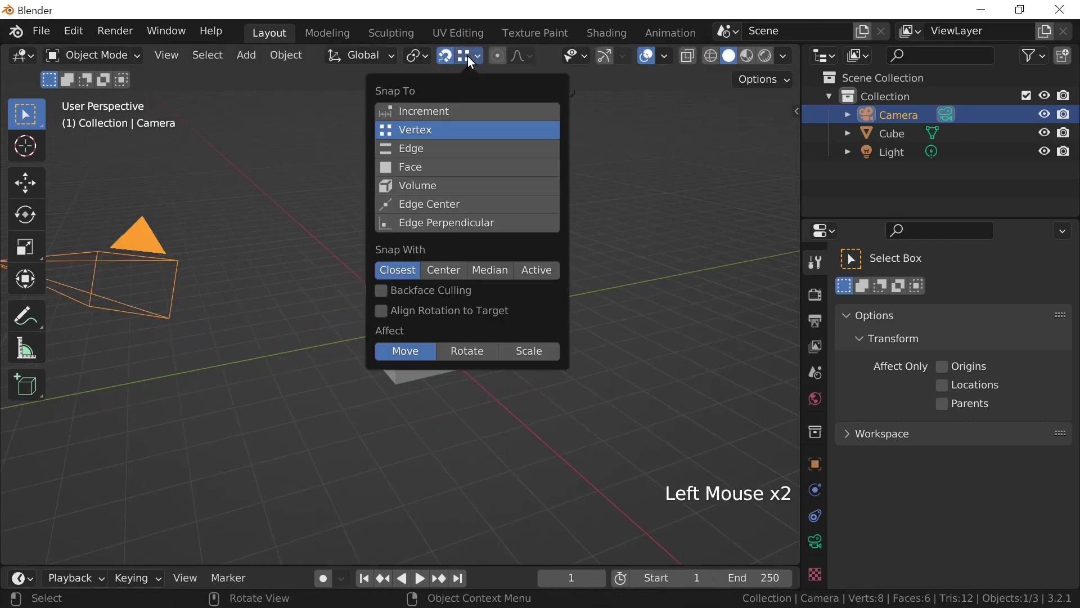
{"action": "left_click", "coordinate": [446, 167]}
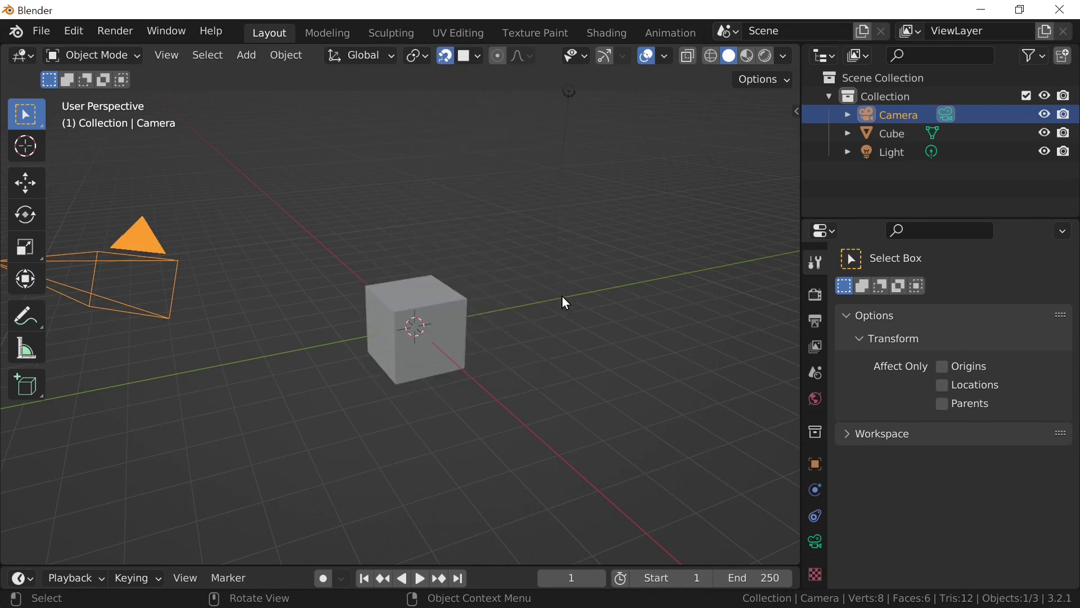
- Select the light and snap it onto the cube's top face
{"action": "scroll", "coordinate": [563, 303], "scroll_direction": "up", "scroll_amount": 2}
{"action": "middle_click_drag", "start_coordinate": [670, 181], "coordinate": [613, 294], "text": "shift"}
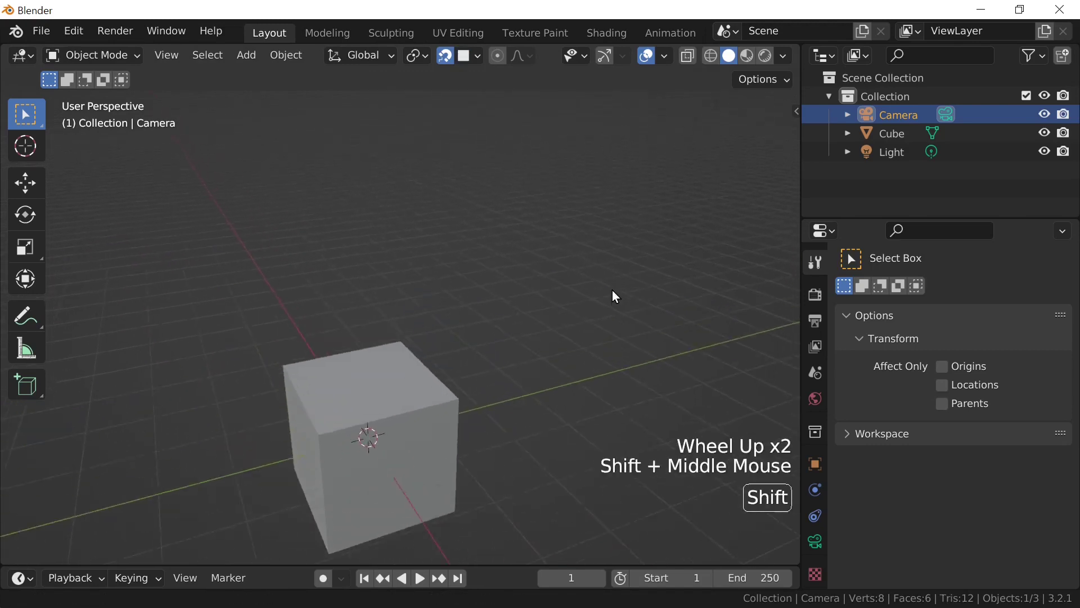
{"action": "scroll", "coordinate": [617, 304], "scroll_direction": "down", "scroll_amount": 1}
{"action": "left_click", "coordinate": [566, 165]}
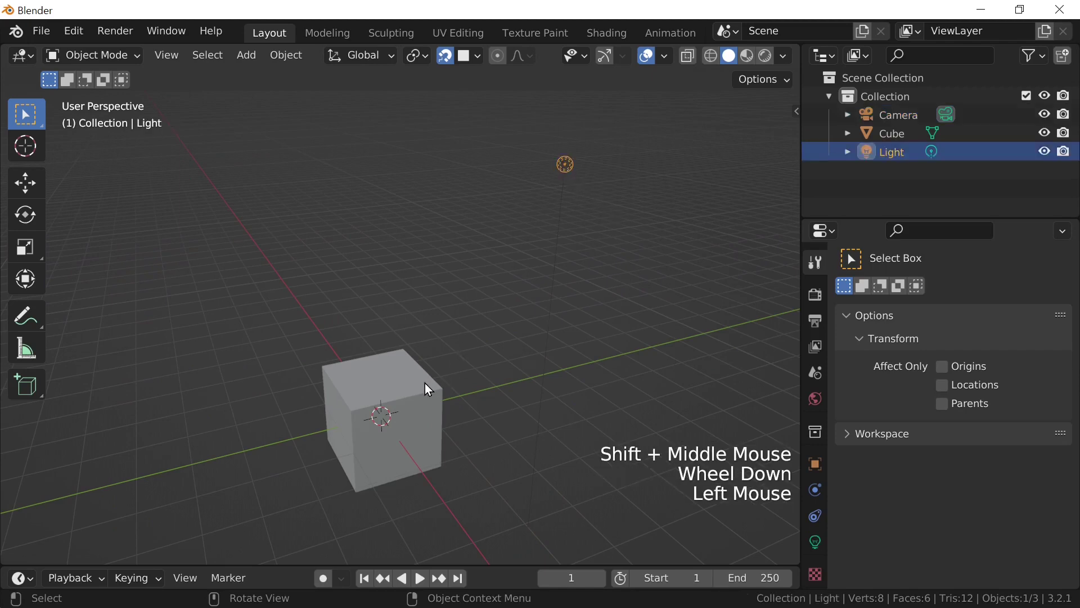
{"action": "key", "text": "g"}
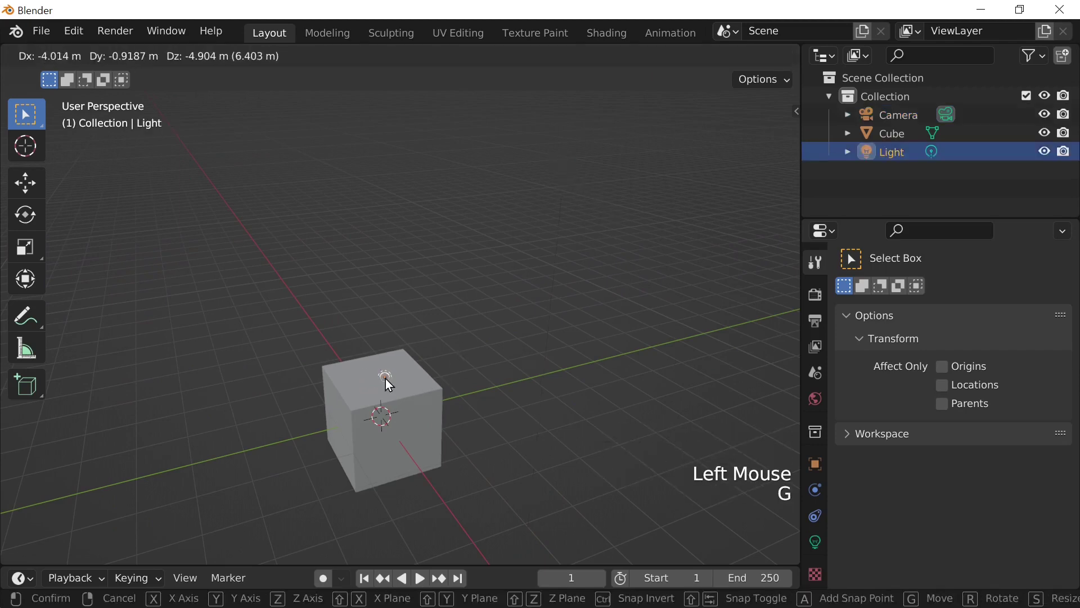
{"action": "left_click", "coordinate": [388, 383]}
- Slide the light across the cube's top face toward its back edge using face snapping
{"action": "scroll", "coordinate": [397, 386], "scroll_direction": "up", "scroll_amount": 1}
{"action": "scroll", "coordinate": [398, 386], "scroll_direction": "up", "scroll_amount": 1, "text": "shift"}
{"action": "middle_click_drag", "start_coordinate": [398, 386], "coordinate": [493, 299], "text": "shift"}
{"action": "scroll", "coordinate": [533, 314], "scroll_direction": "up", "scroll_amount": 1}
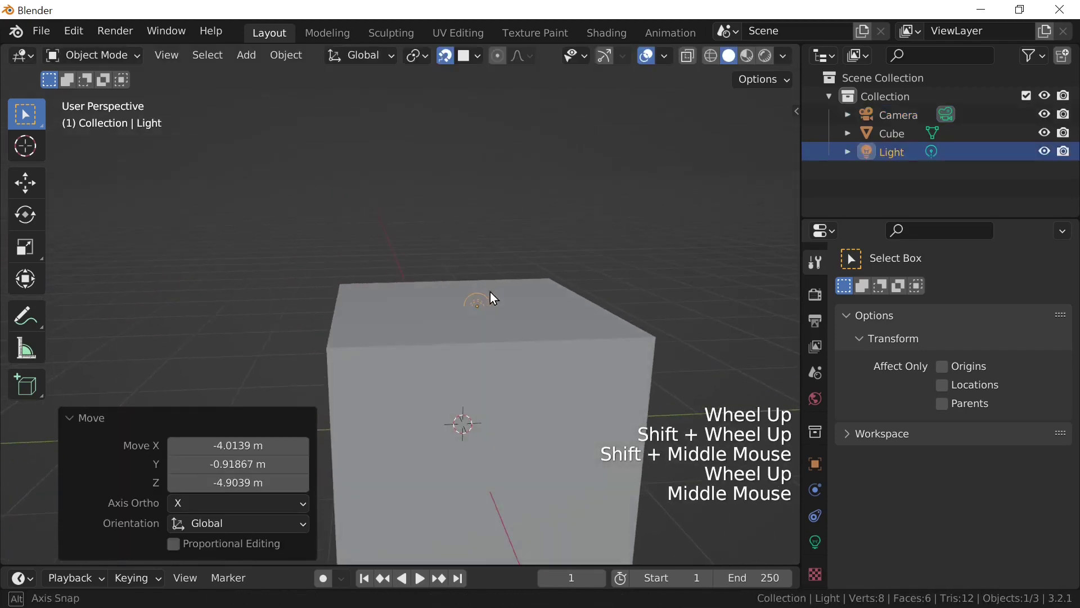
{"action": "key", "text": "g"}
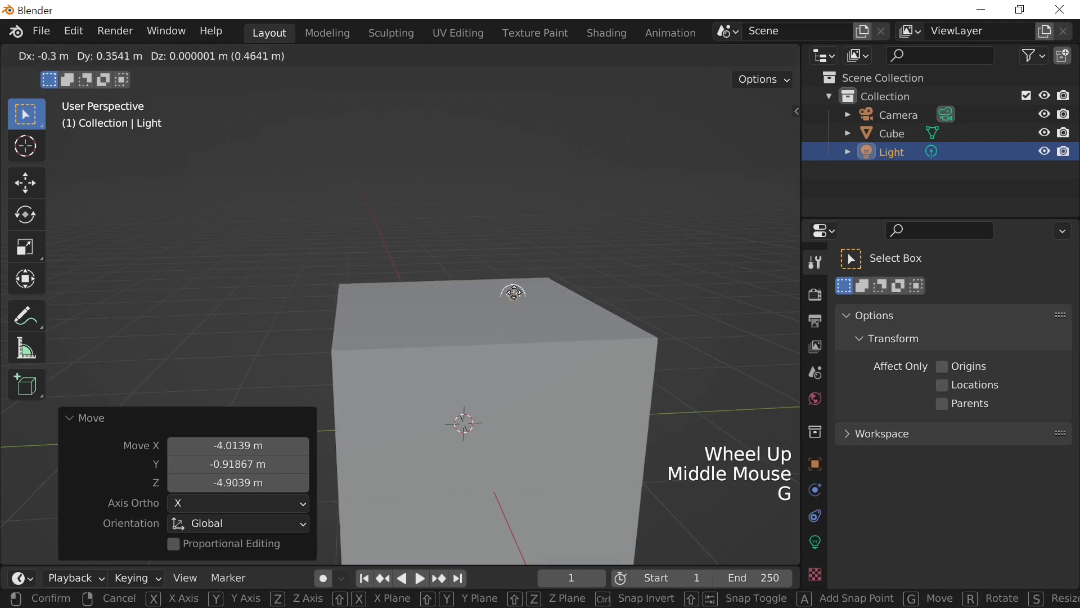
{"action": "left_click", "coordinate": [514, 289]}
- Move the light from the top face onto one of the cube's vertical side faces with face snapping
{"action": "middle_click_drag", "start_coordinate": [557, 345], "coordinate": [521, 324]}
{"action": "key", "text": "g"}
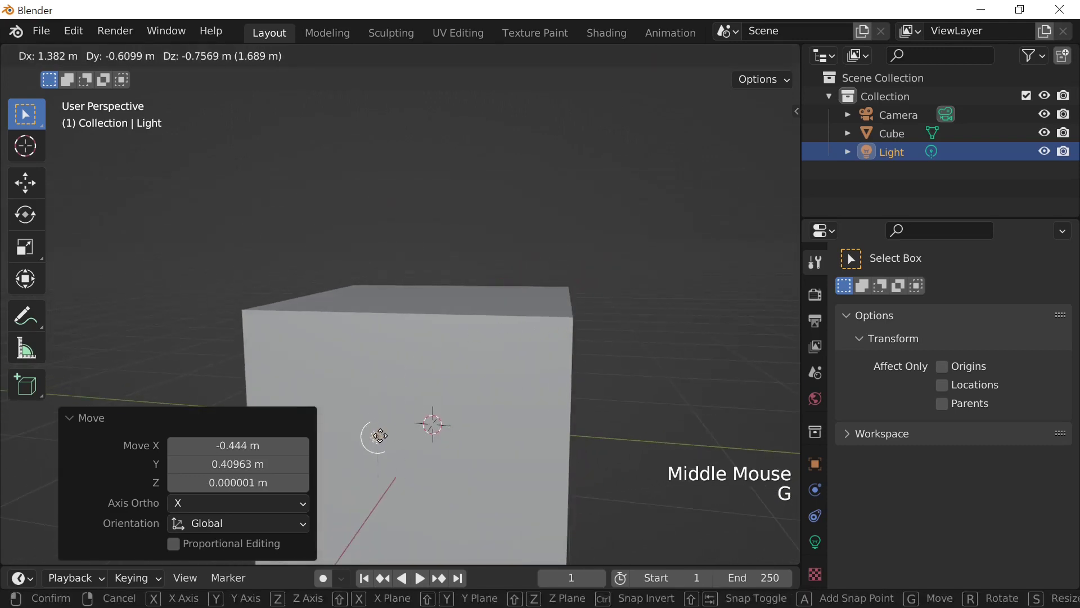
{"action": "left_click", "coordinate": [382, 435]}
{"action": "middle_click_drag", "start_coordinate": [477, 417], "coordinate": [353, 401]}
{"action": "middle_click_drag", "start_coordinate": [354, 398], "coordinate": [436, 339], "text": "shift"}
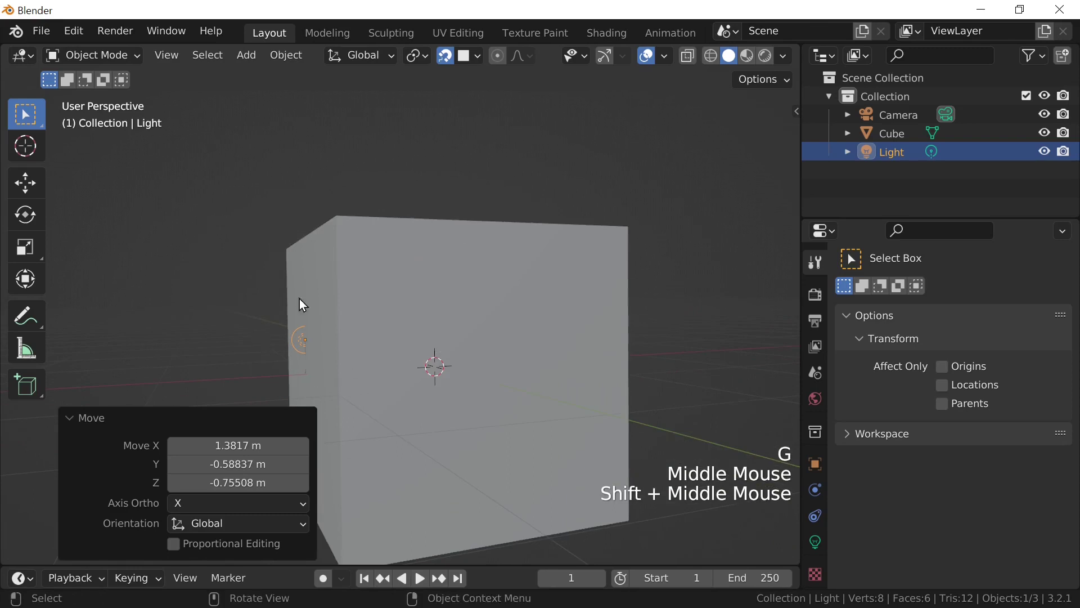
{"action": "left_click", "coordinate": [477, 356]}
{"action": "scroll", "coordinate": [477, 355], "scroll_direction": "down", "scroll_amount": 6}
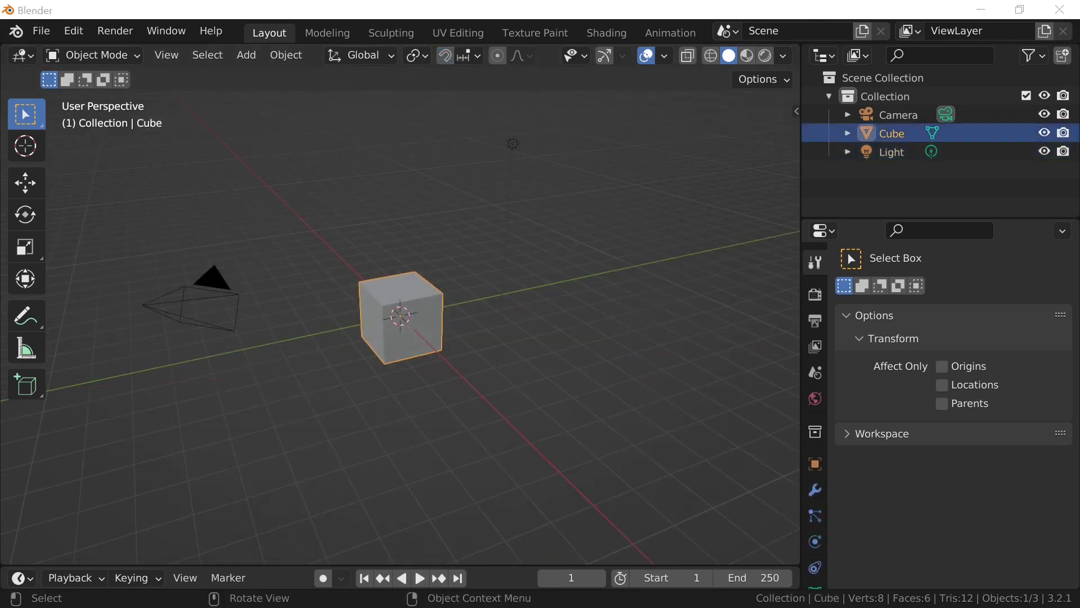